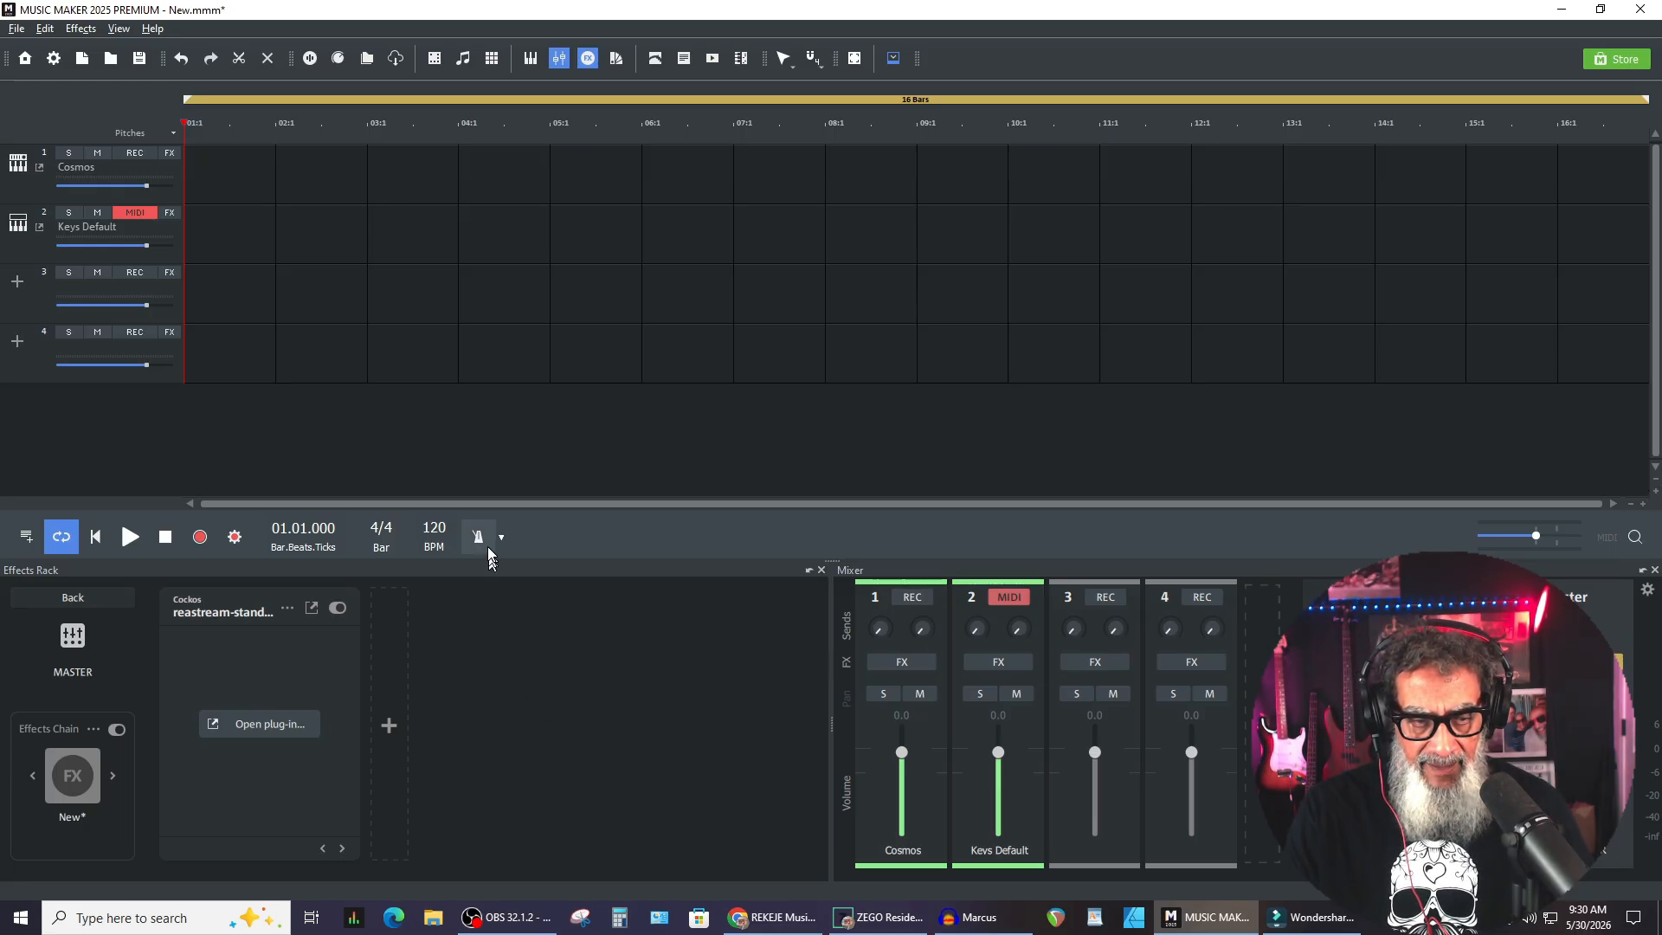
Raise the metronome volume to its maximum
{"action": "left_click", "coordinate": [437, 534]}
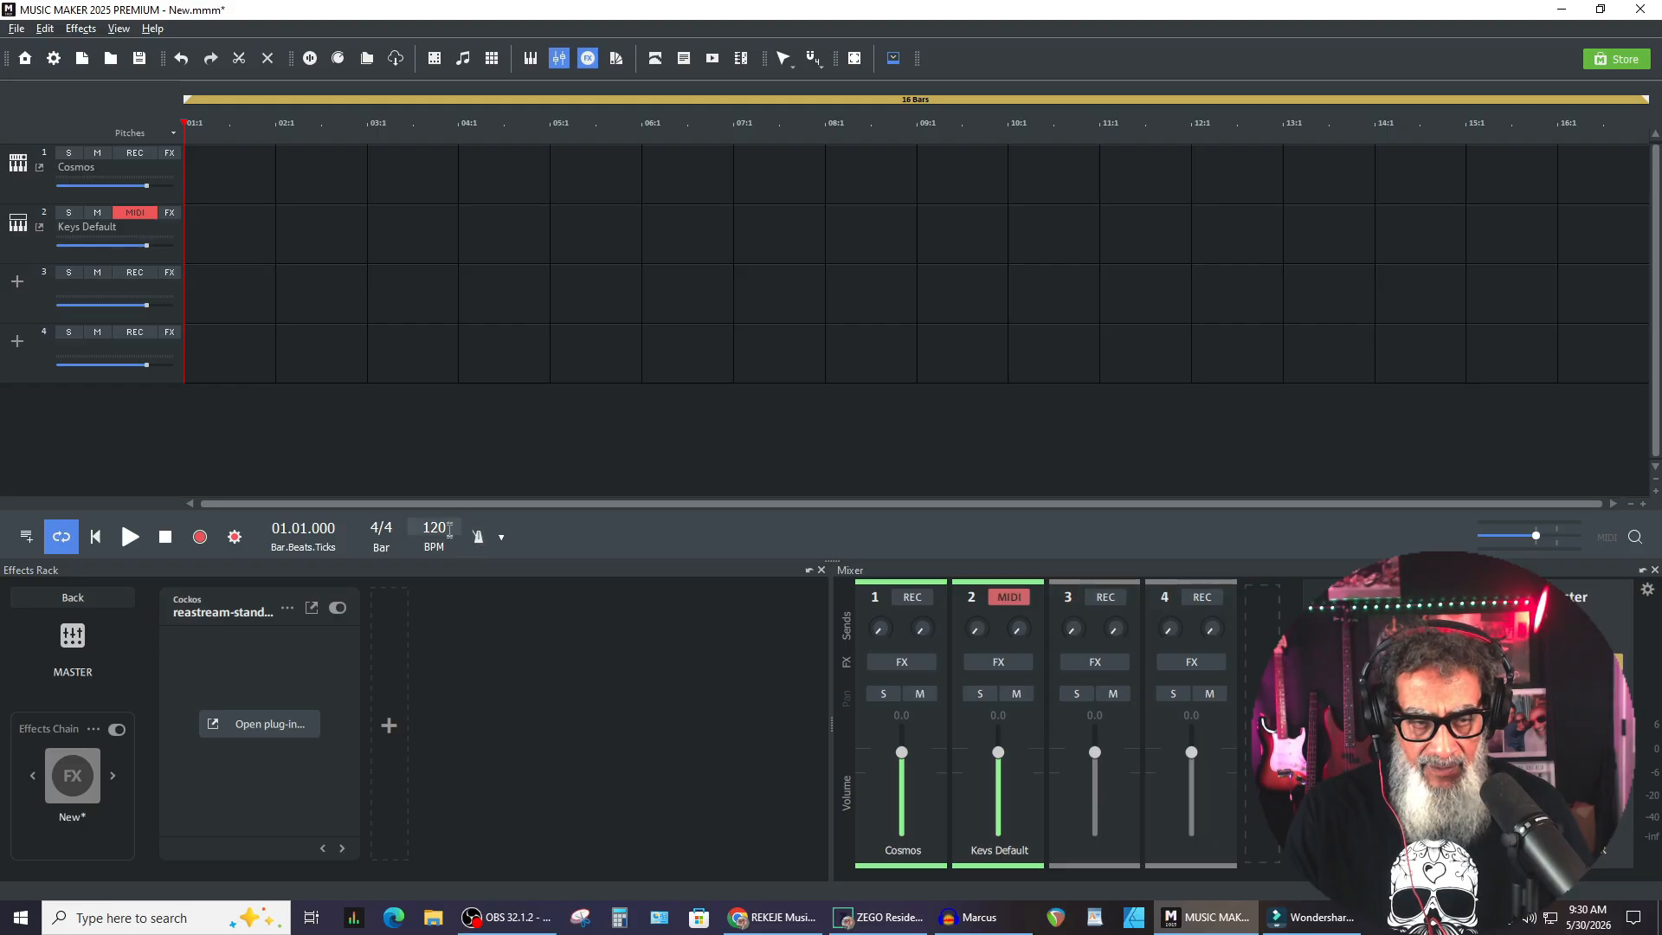
{"action": "left_click", "coordinate": [504, 535]}
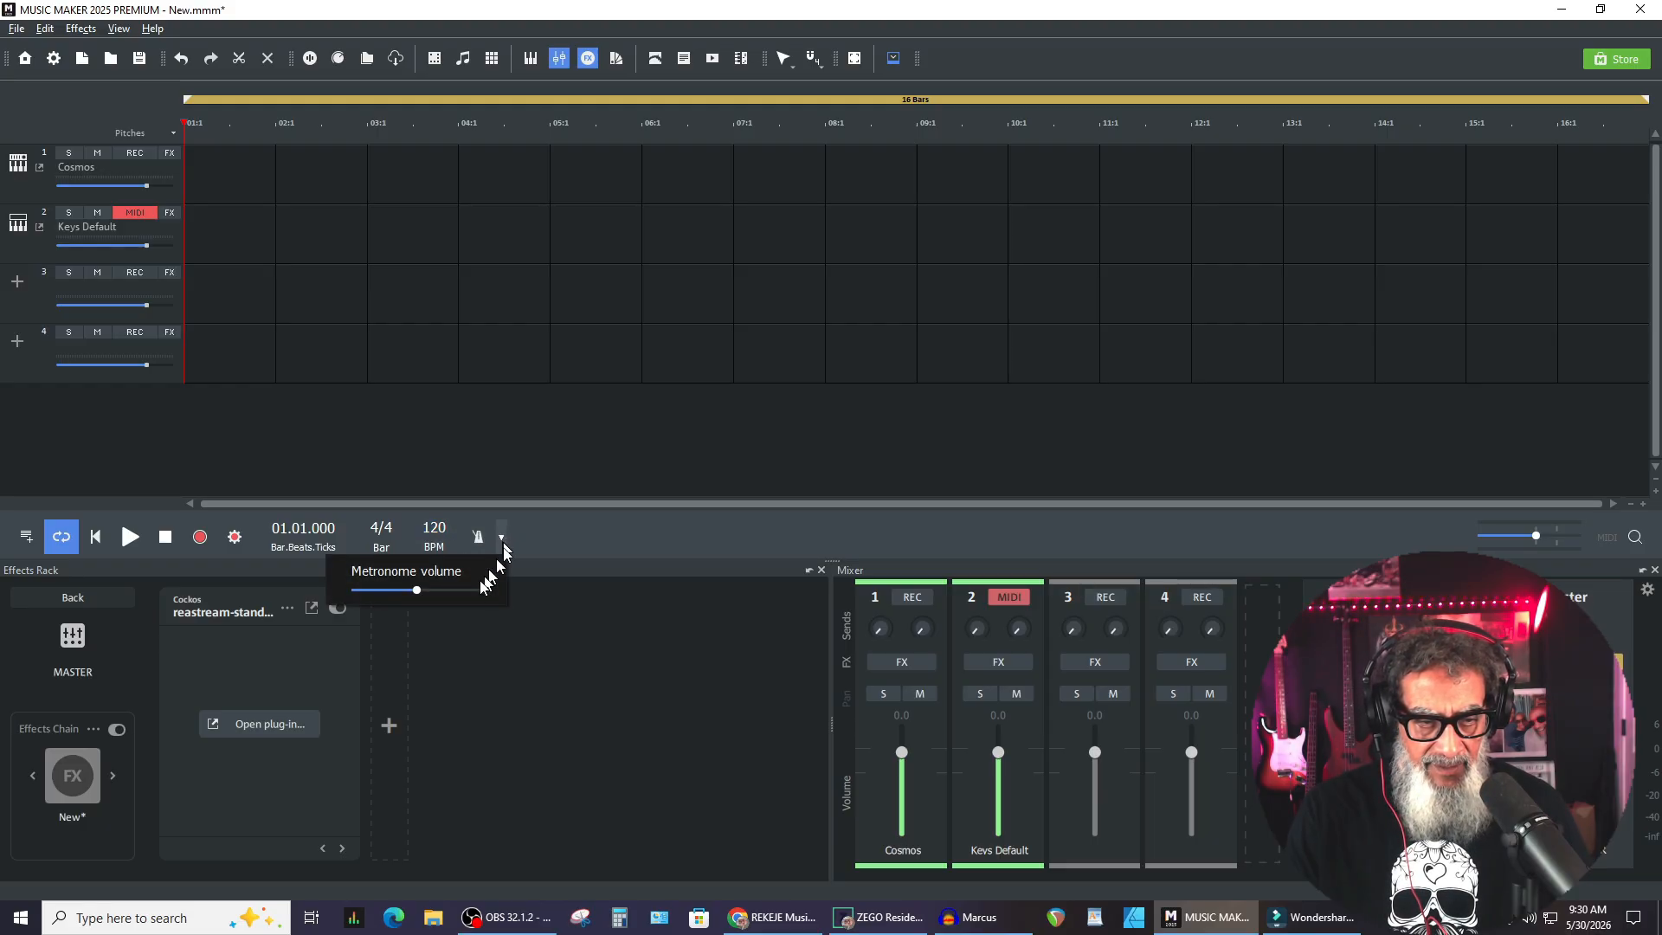
{"action": "left_click_drag", "start_coordinate": [418, 591], "coordinate": [499, 587]}
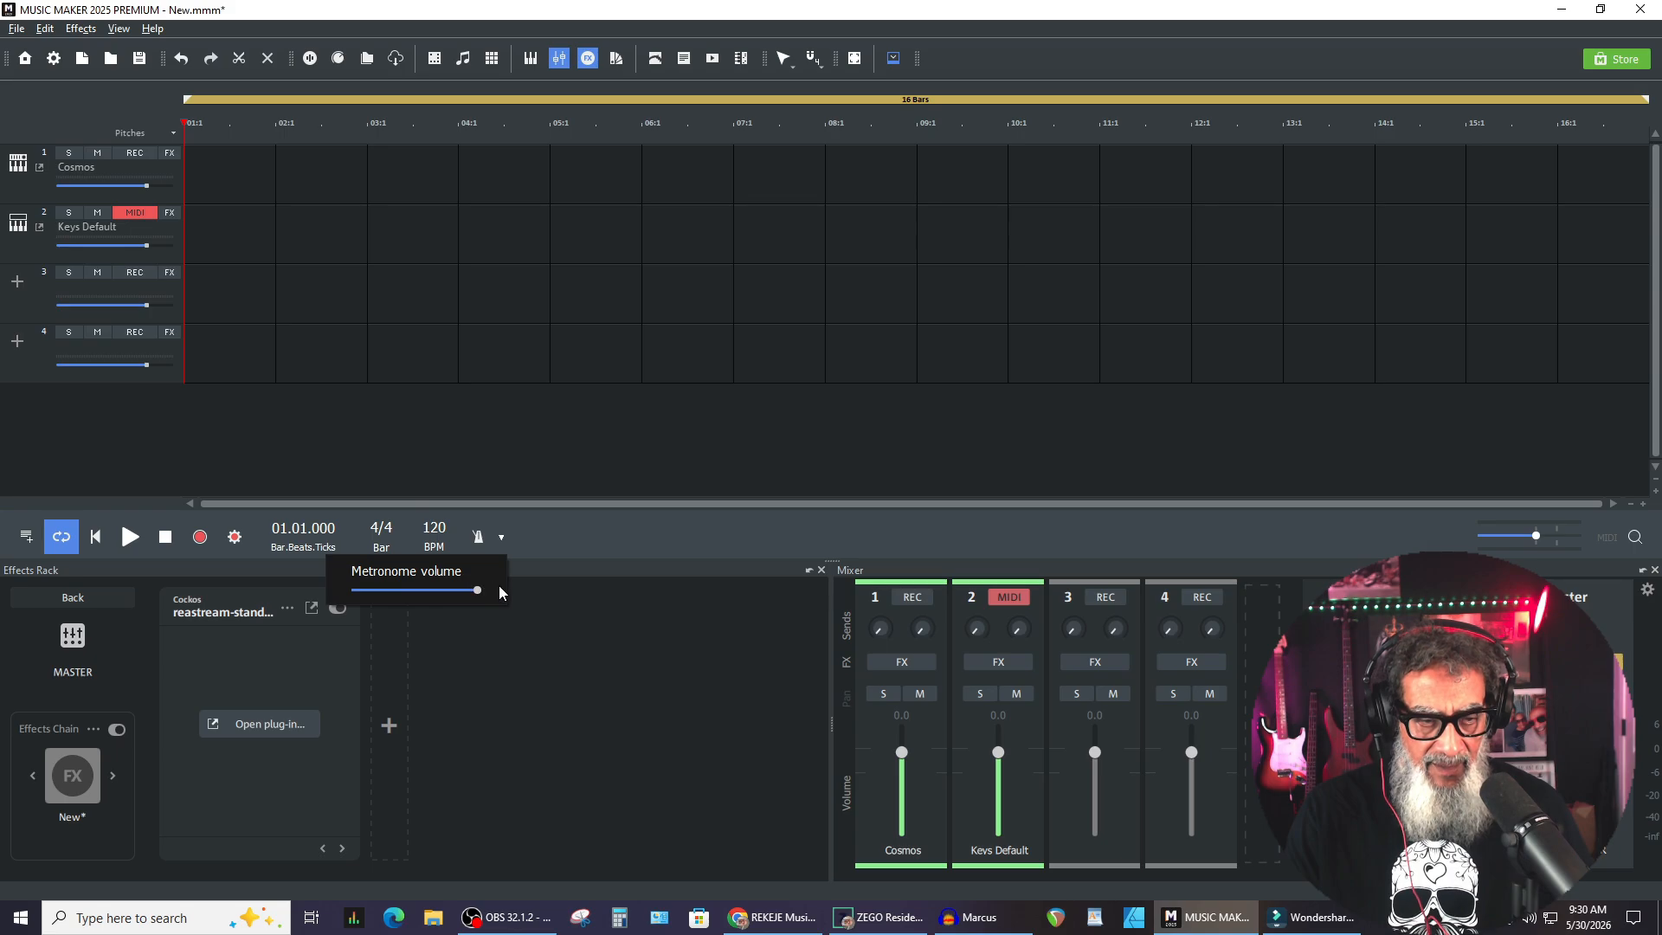
{"action": "left_click", "coordinate": [201, 539]}
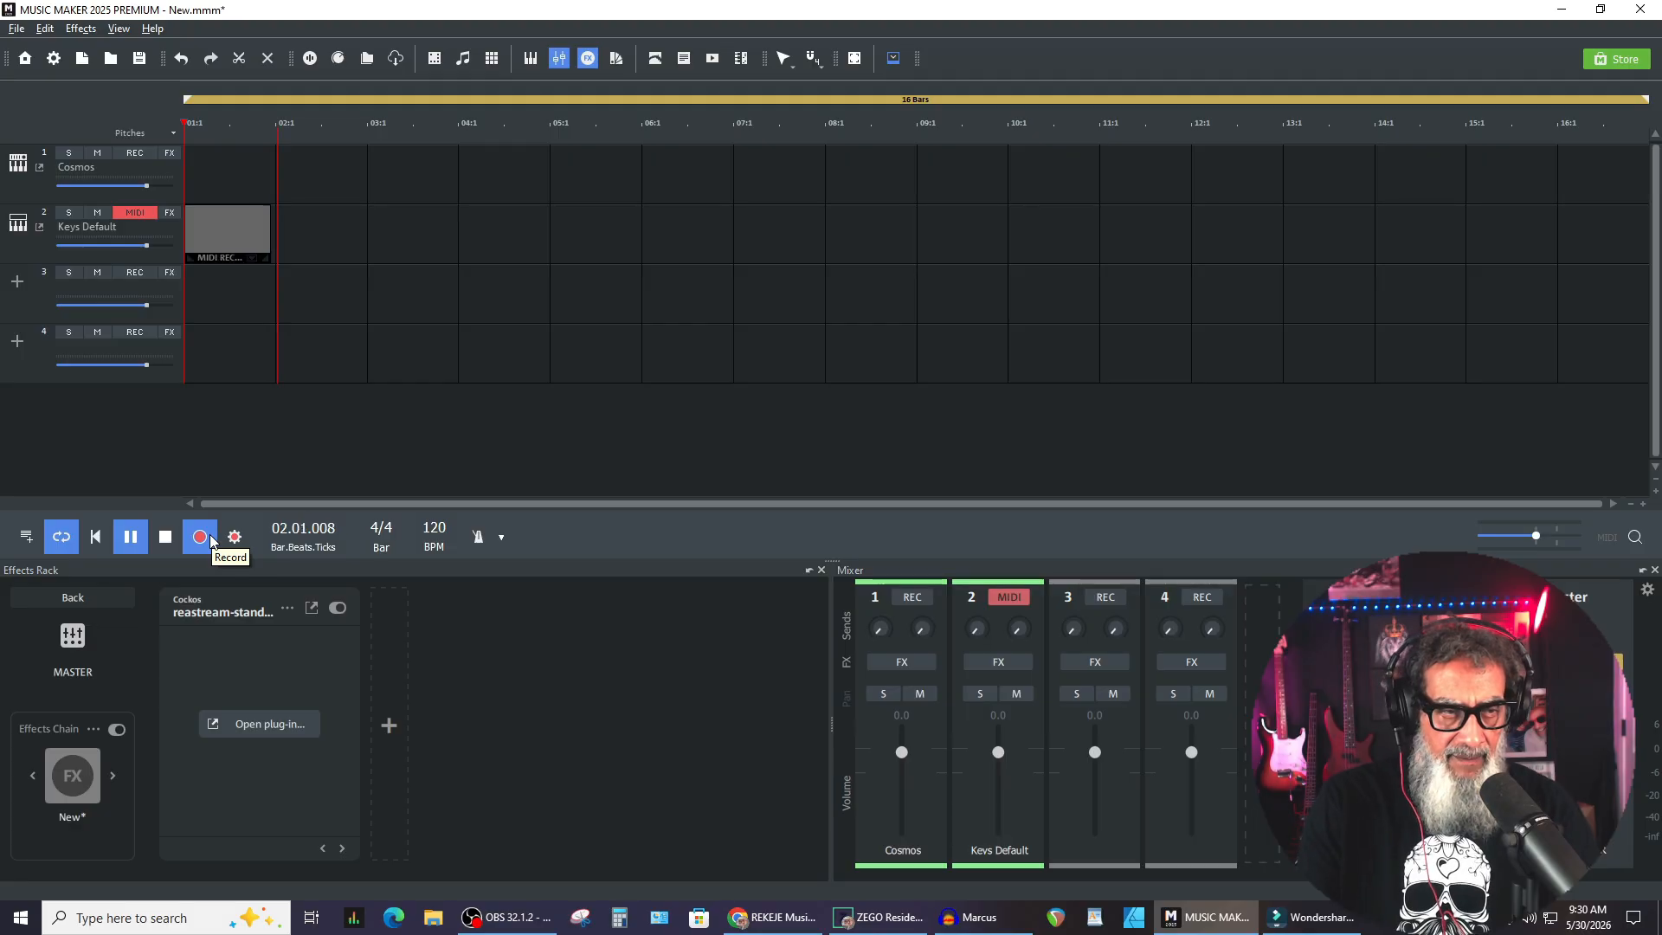
{"action": "left_click", "coordinate": [211, 541]}
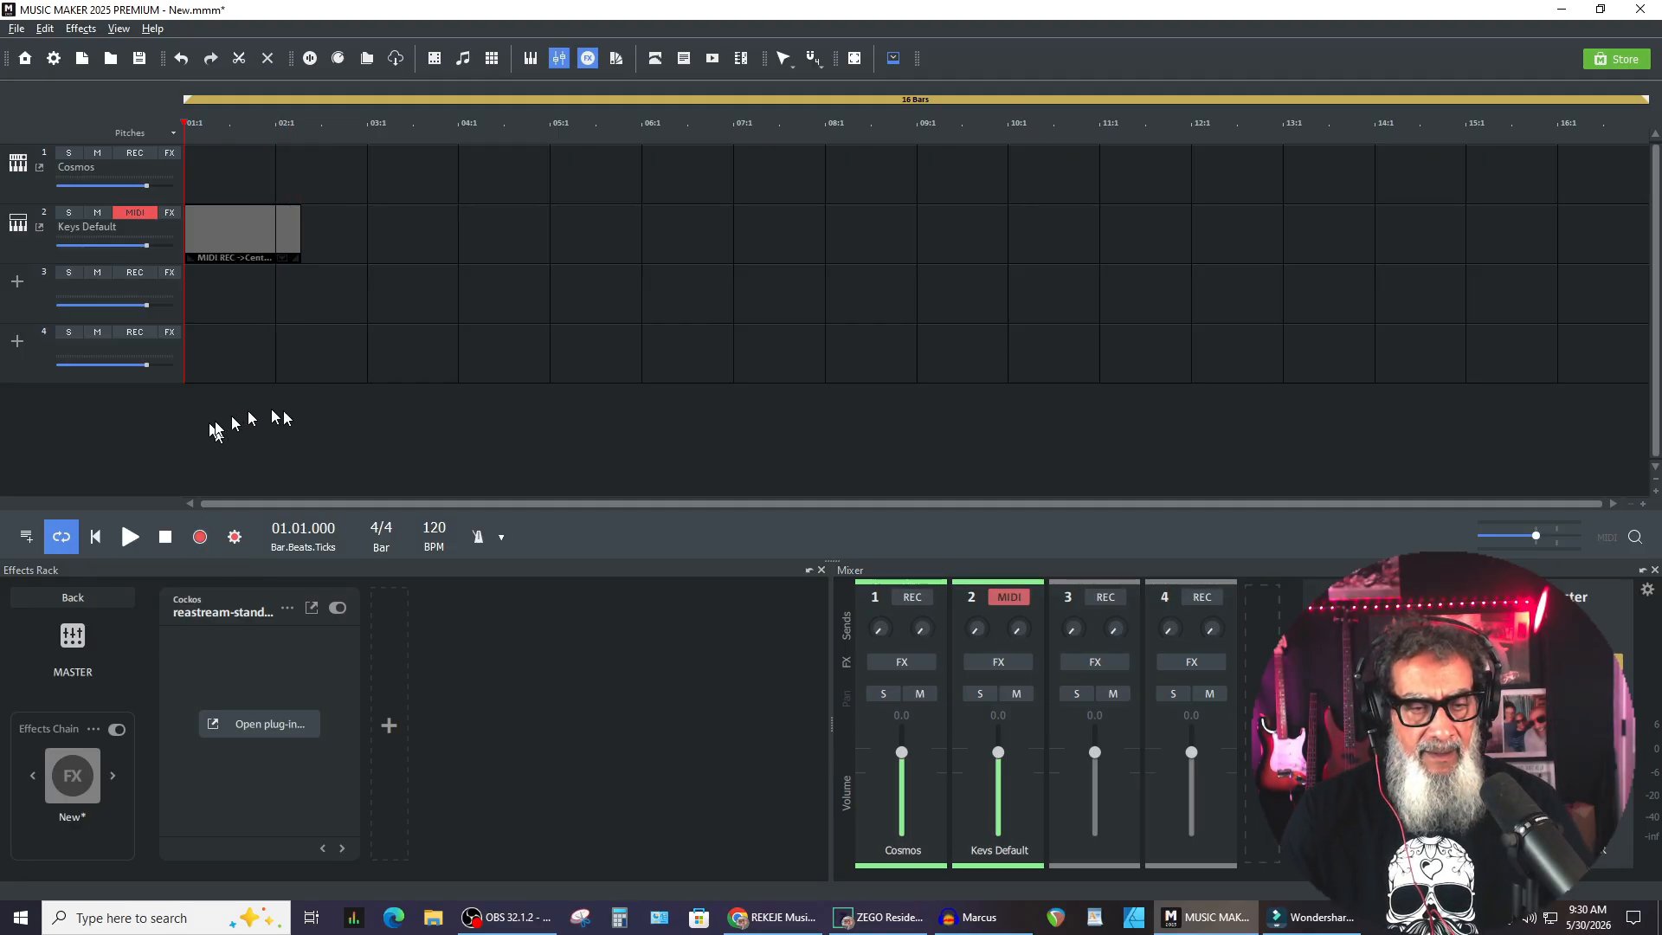
{"action": "left_click", "coordinate": [205, 253]}
{"action": "key", "text": "Delete"}
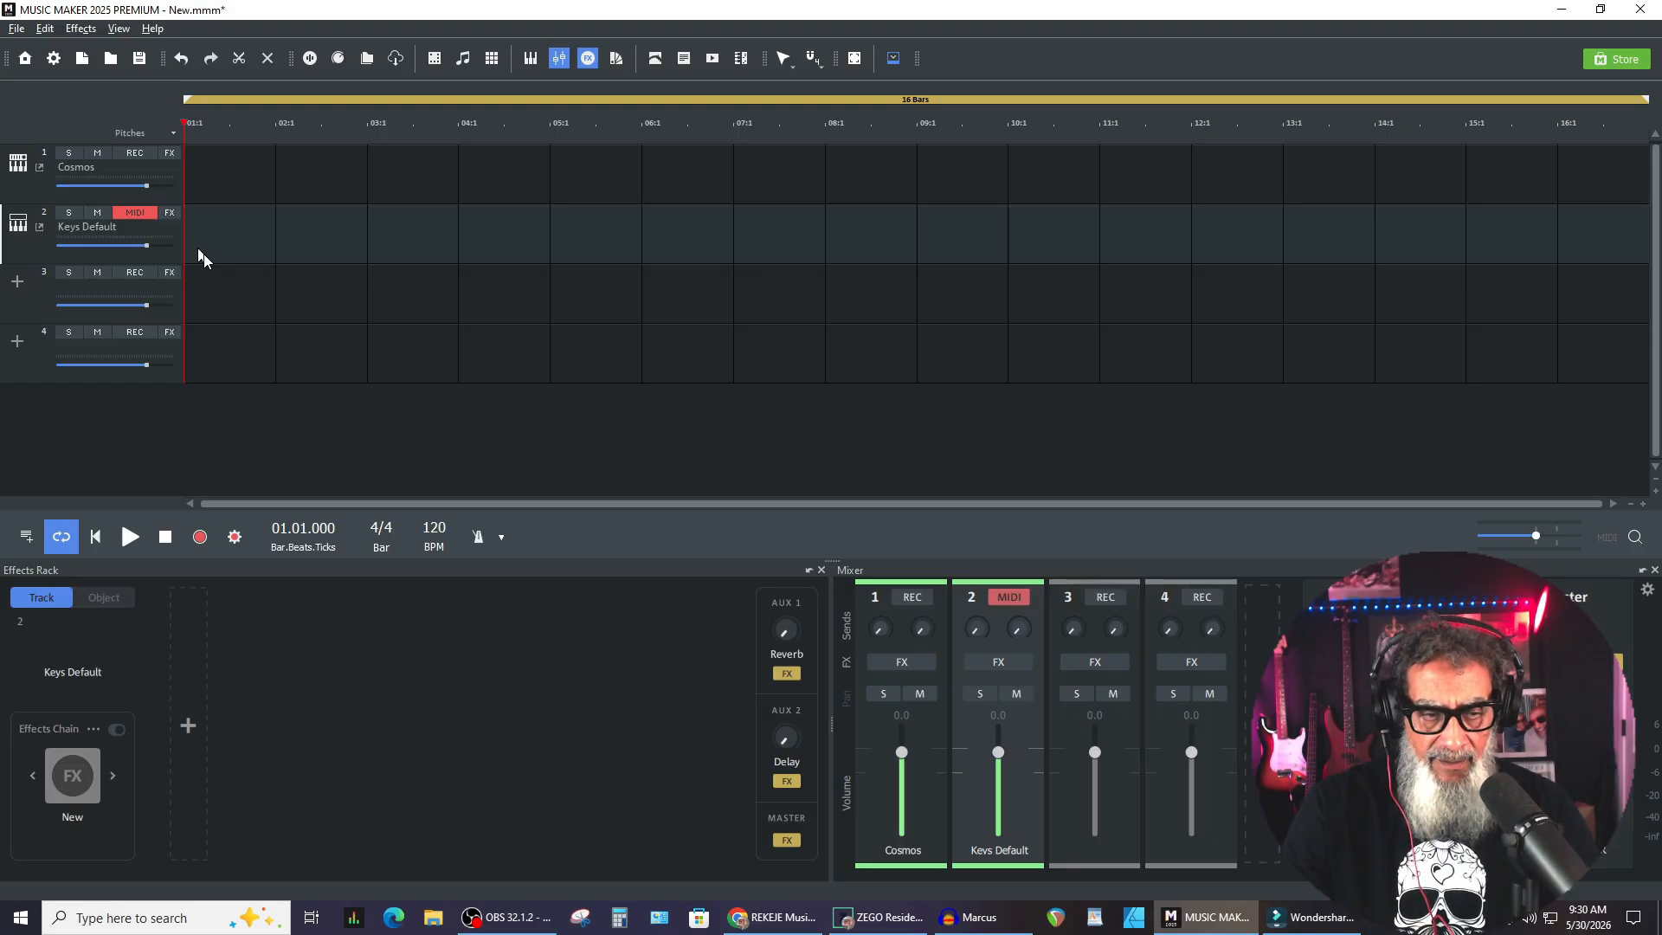
Turn on the metronome and check its click with a short playback from the start
{"action": "left_click", "coordinate": [480, 537]}
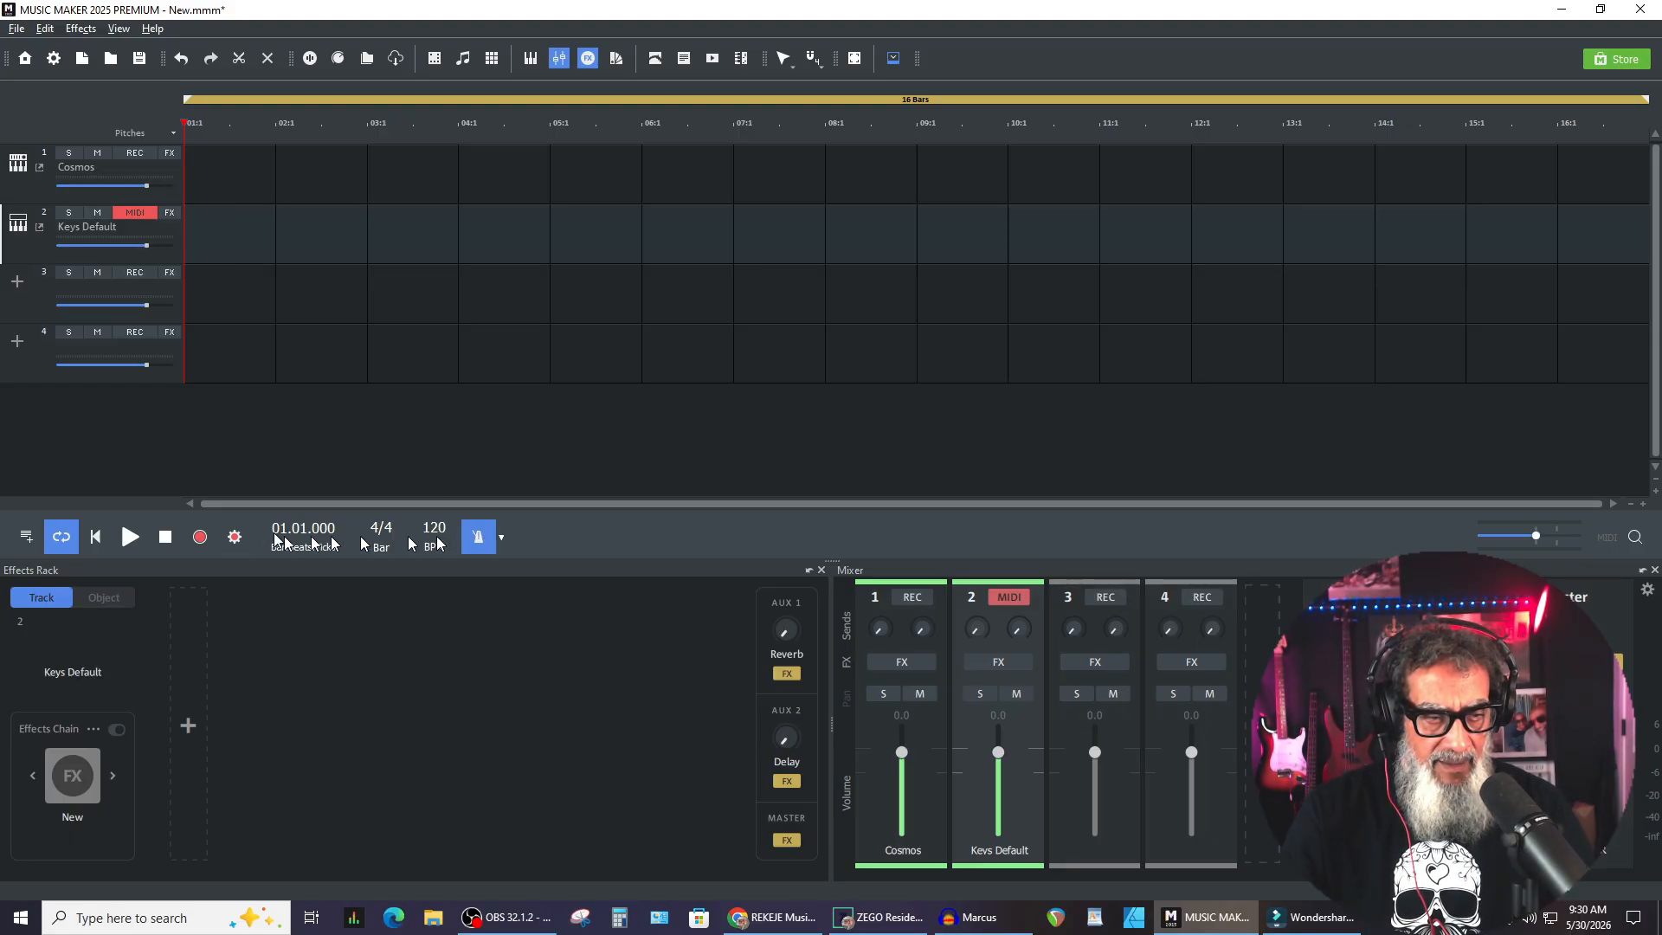
{"action": "left_click", "coordinate": [130, 537]}
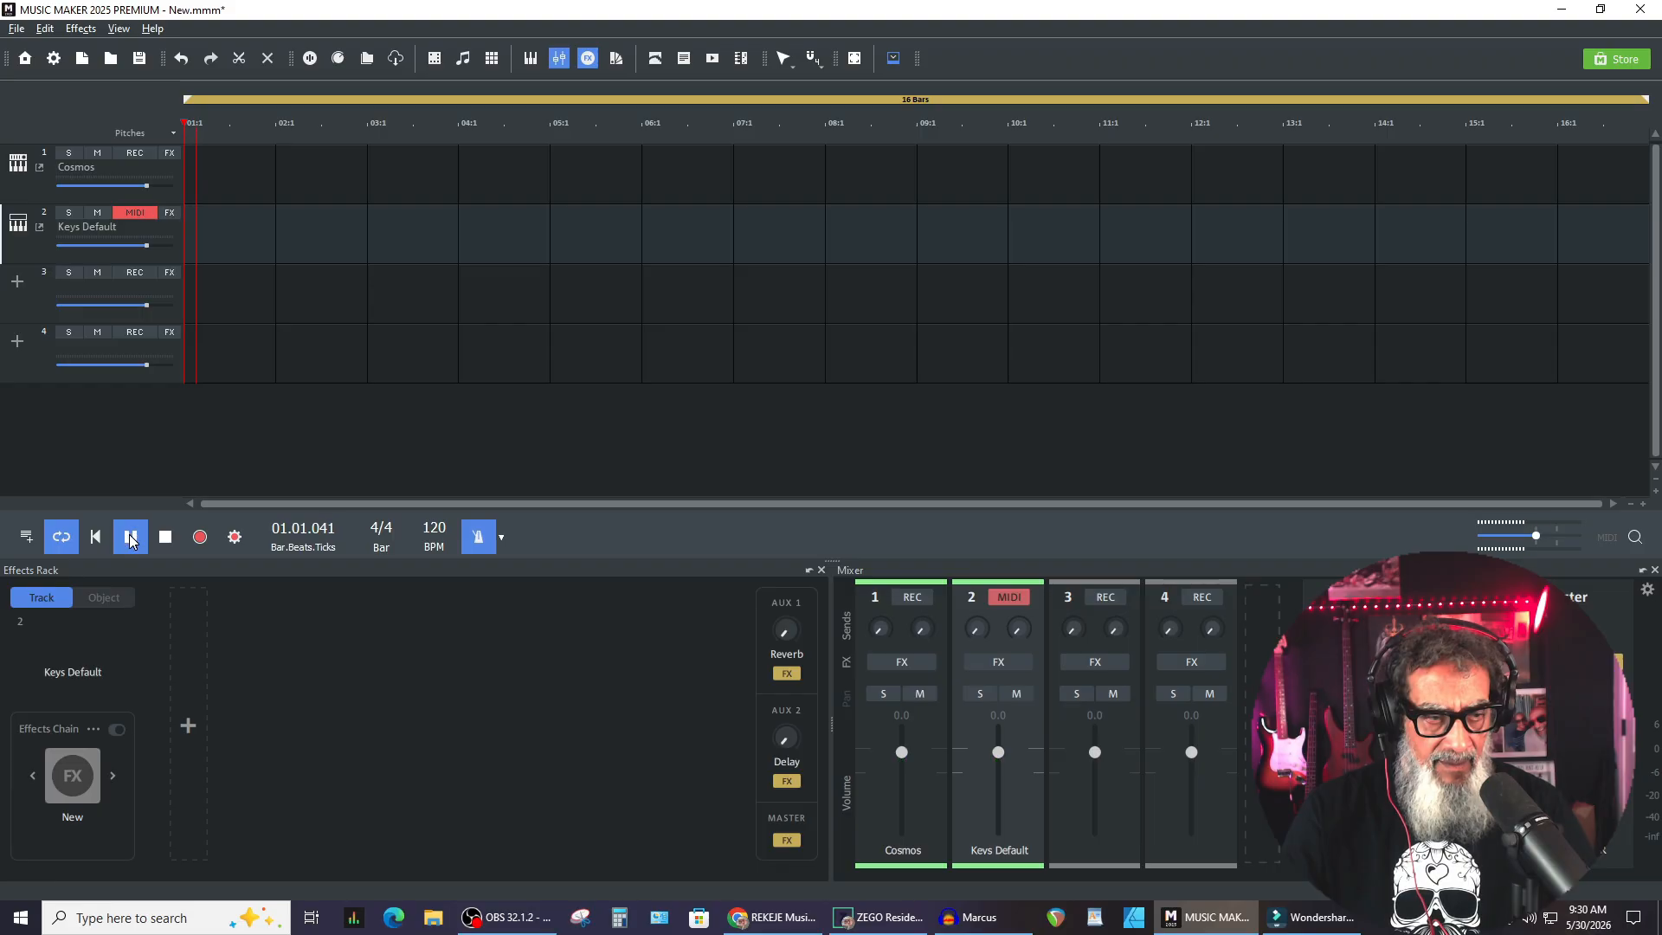
{"action": "left_click", "coordinate": [168, 538]}
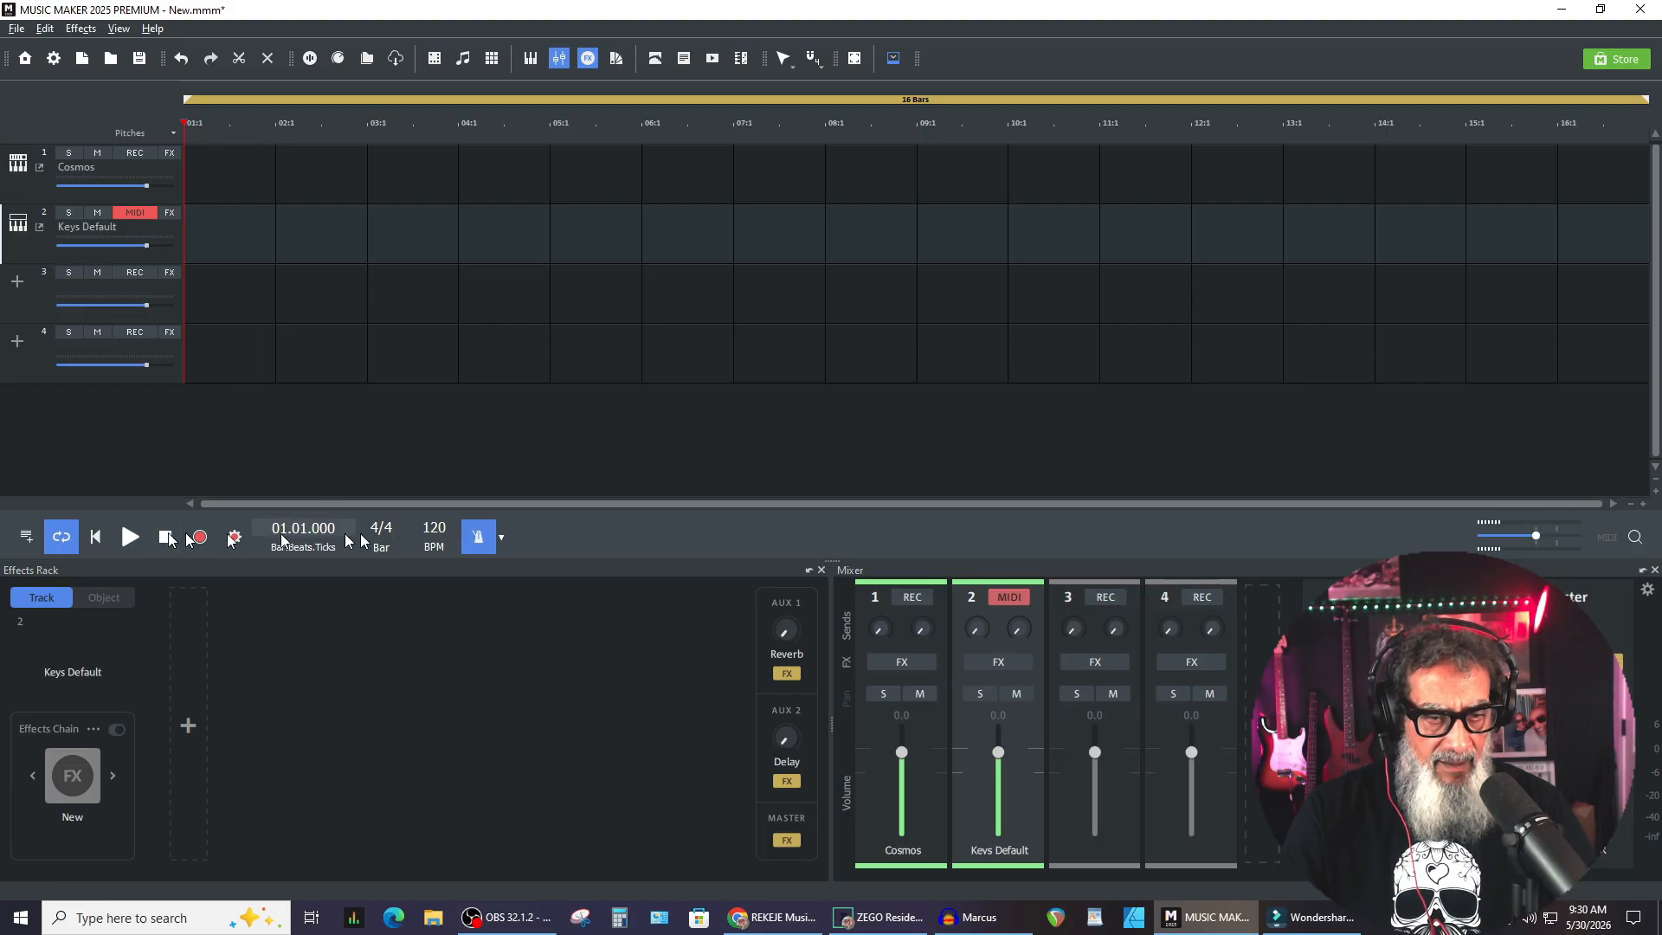
{"action": "left_click", "coordinate": [502, 538]}
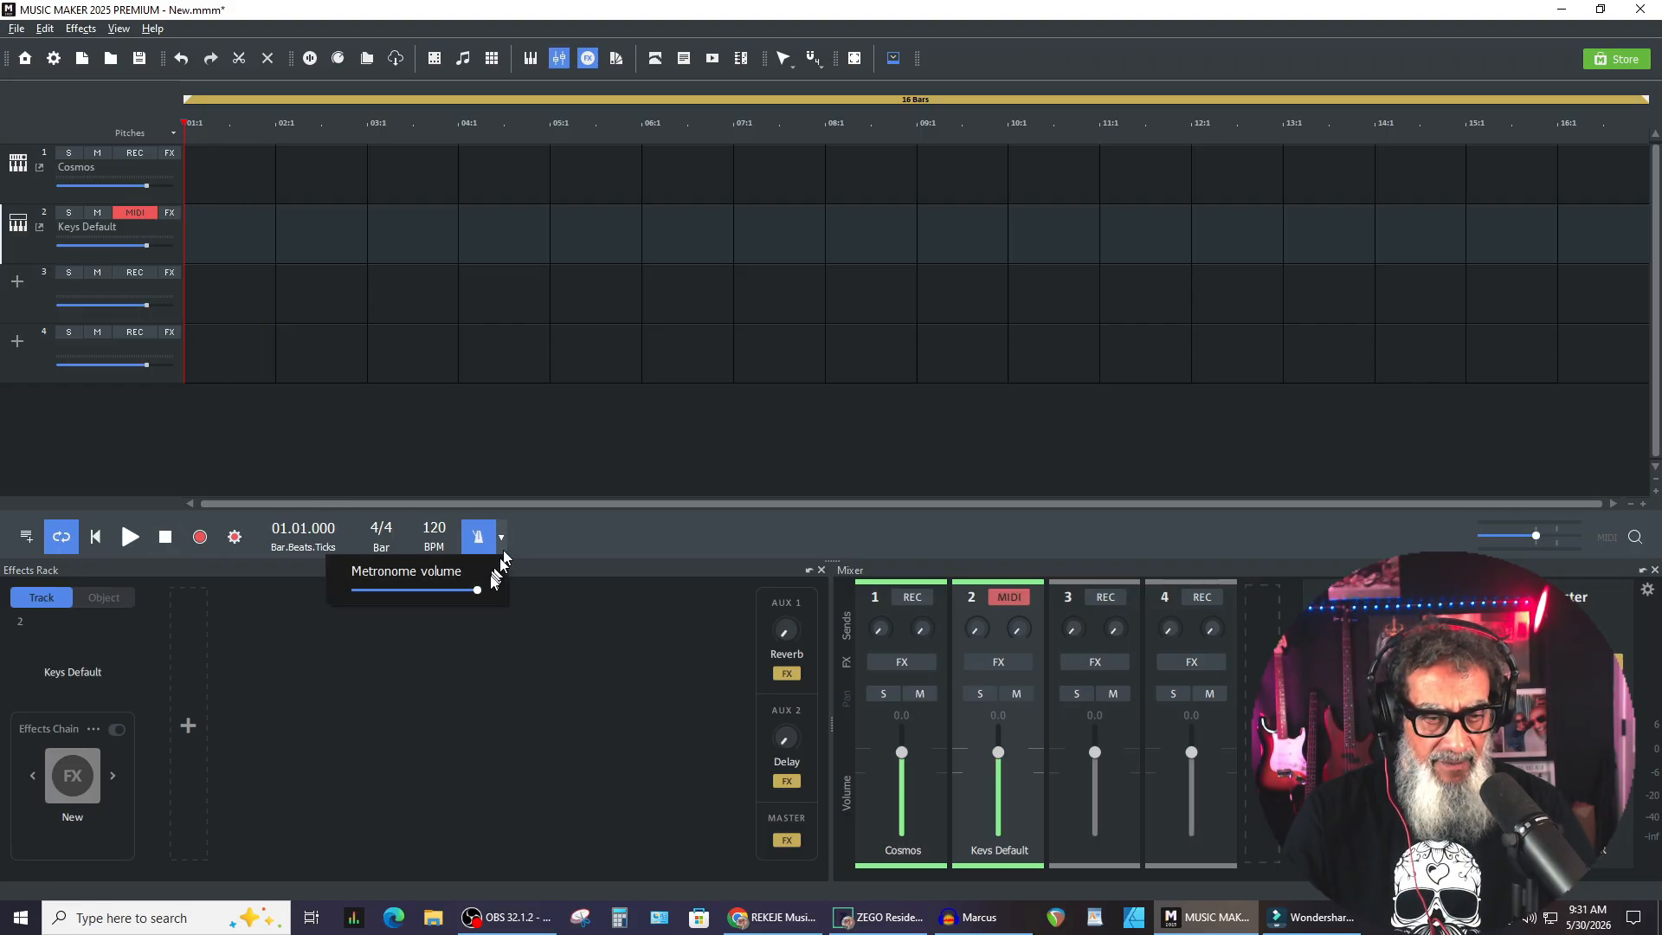
{"action": "left_click", "coordinate": [563, 410]}
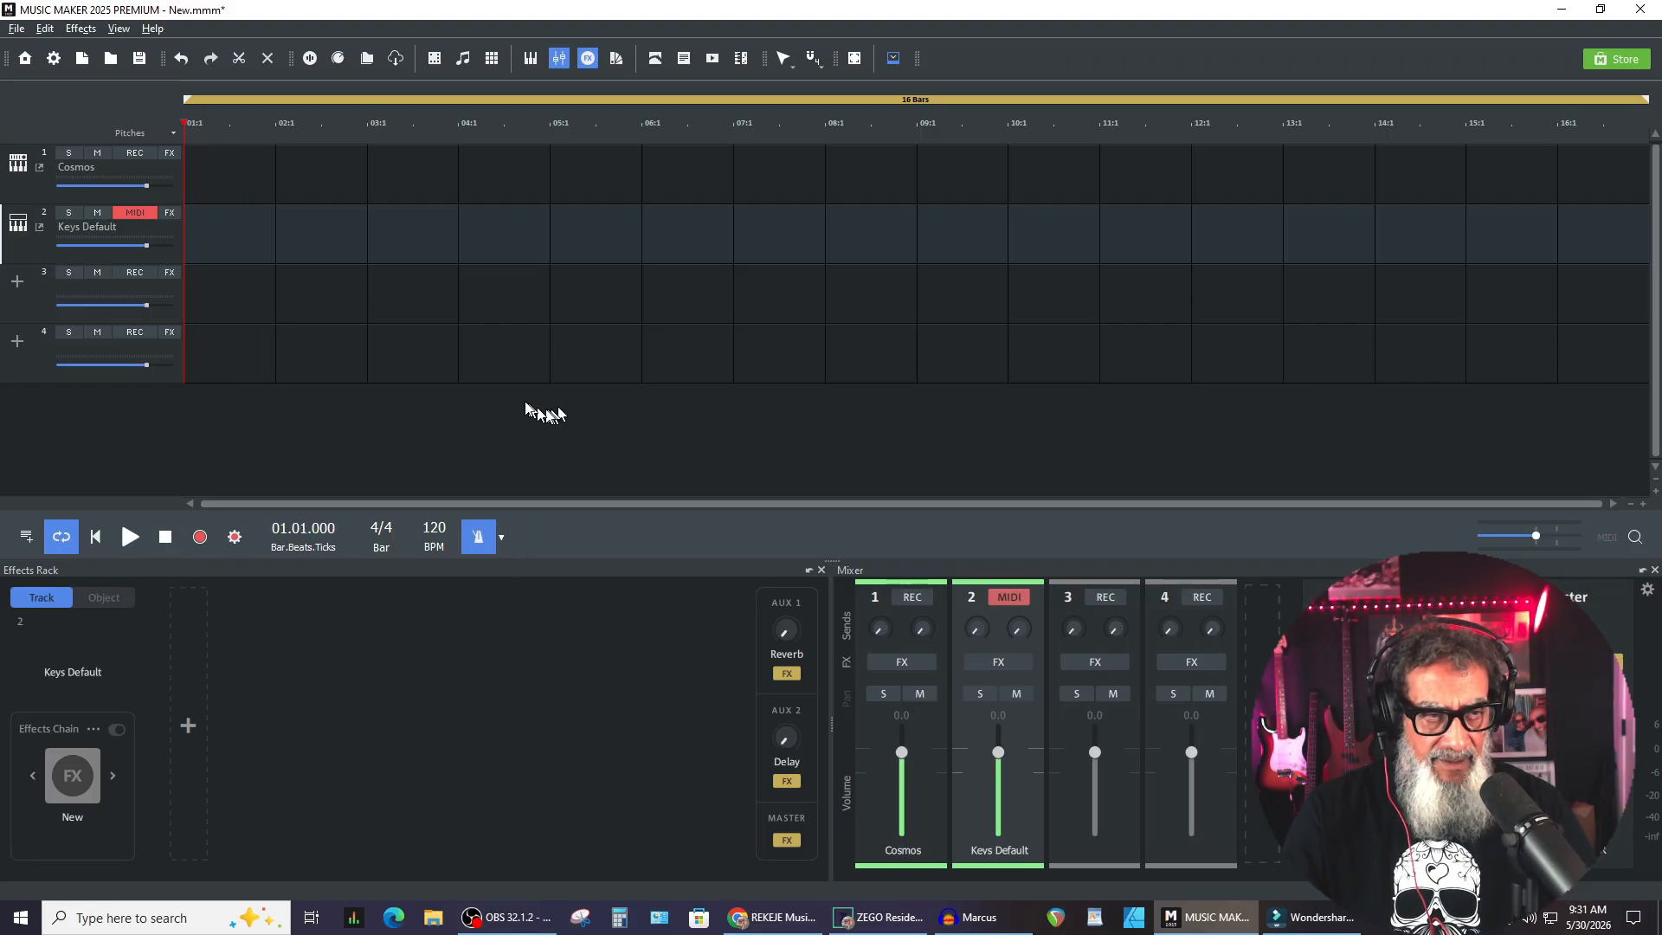
Record a MIDI keys part on track 2 and trim the clip to run from bar 3 to the start of bar 11
{"action": "left_click", "coordinate": [205, 545]}
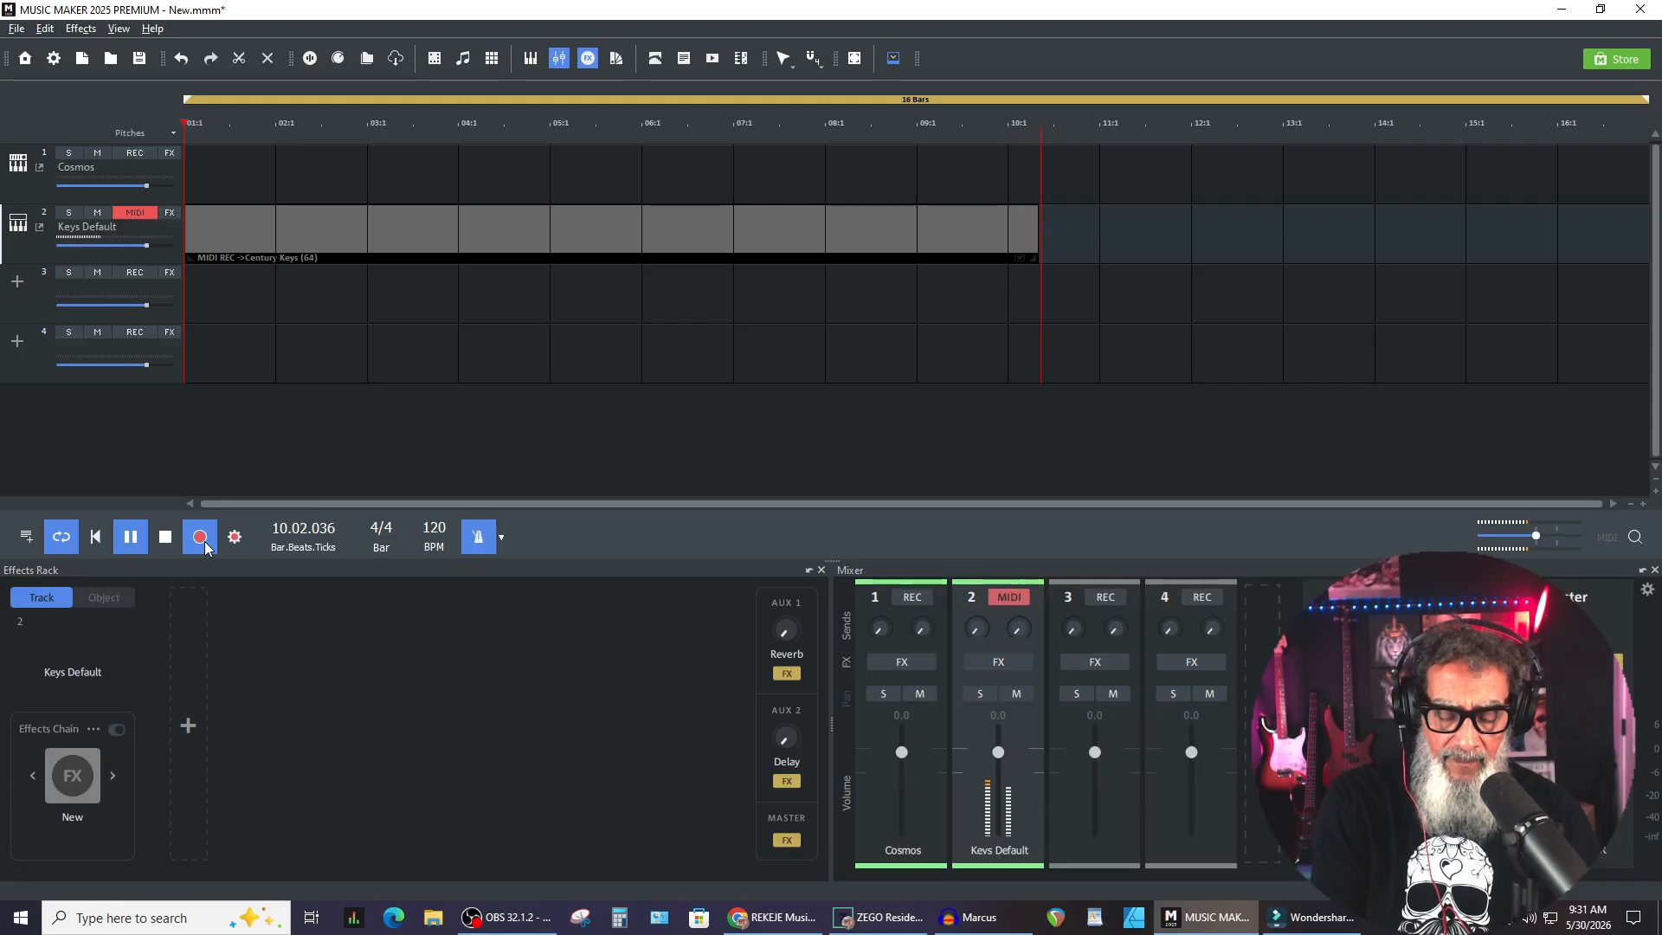
{"action": "left_click", "coordinate": [202, 540]}
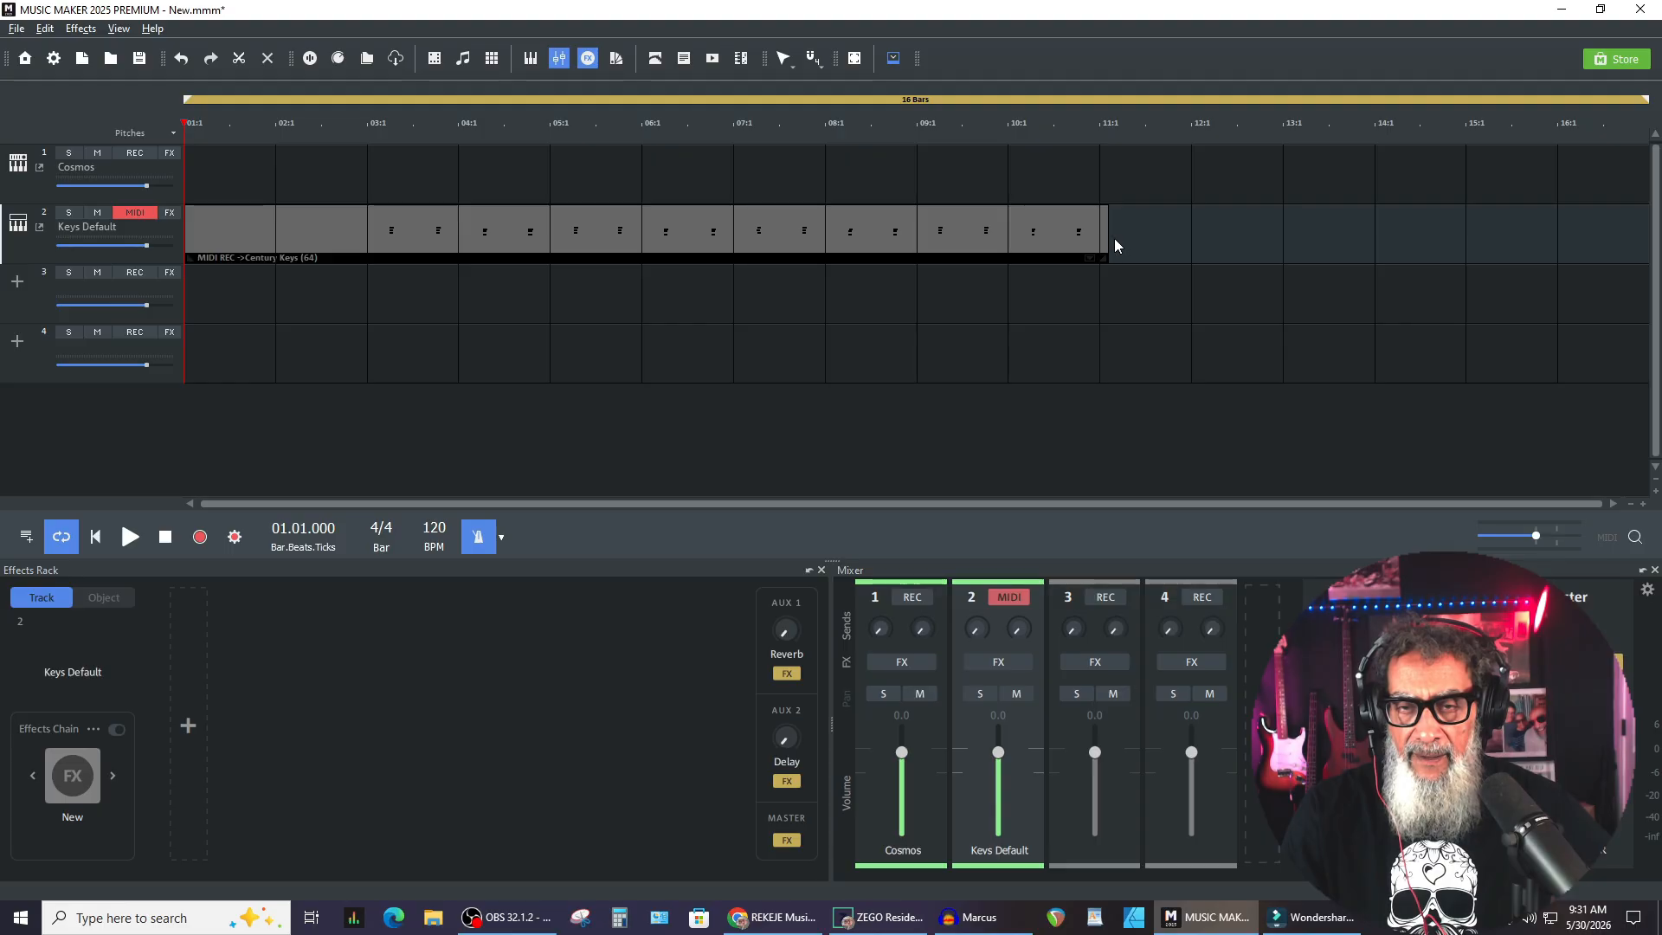
{"action": "left_click_drag", "start_coordinate": [1105, 238], "coordinate": [1100, 238]}
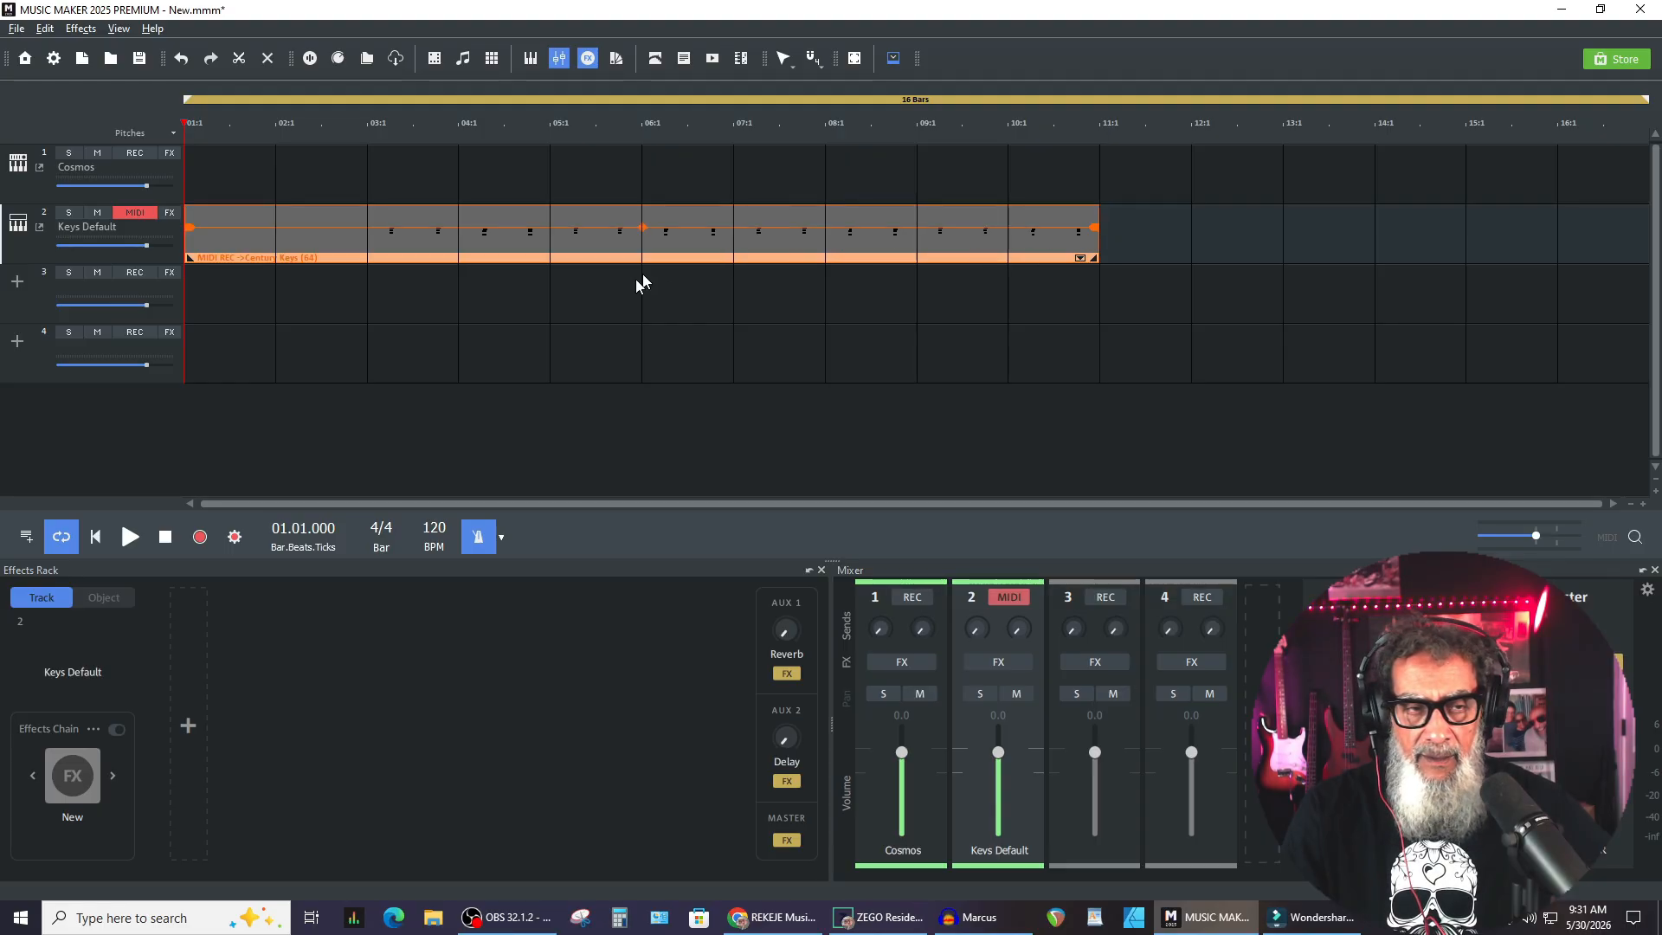
{"action": "left_click_drag", "start_coordinate": [199, 253], "coordinate": [371, 256]}
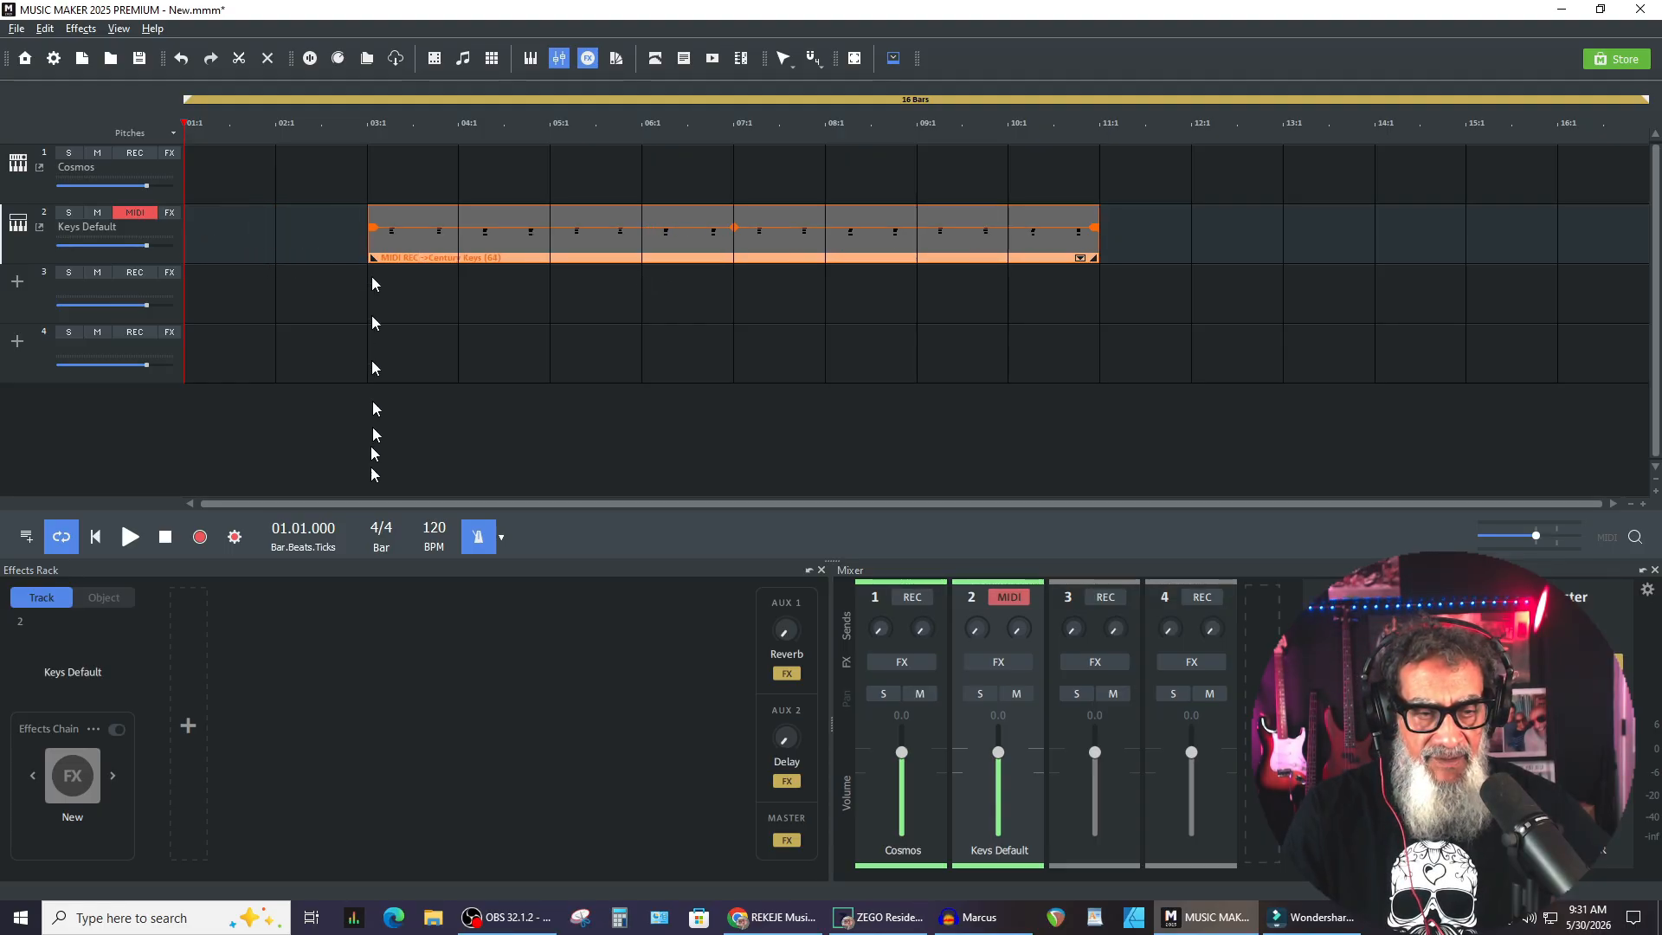
Play back the keys recording and shorten the playback range to end just past the start of bar 11
{"action": "left_click", "coordinate": [130, 537]}
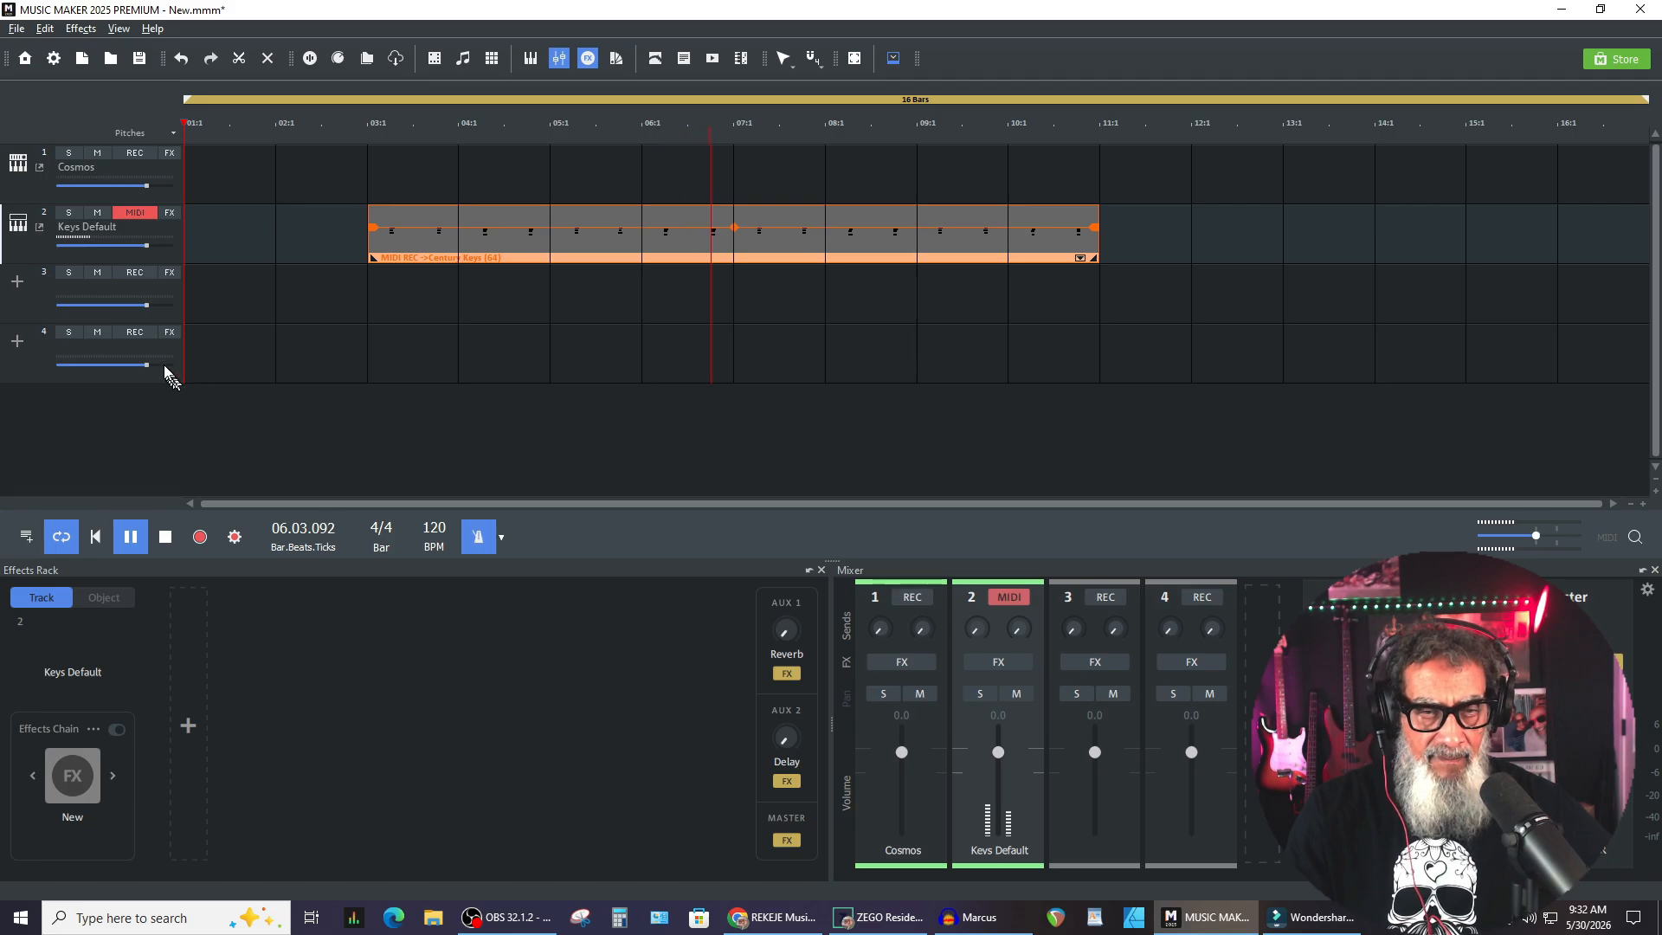
{"action": "left_click", "coordinate": [165, 536]}
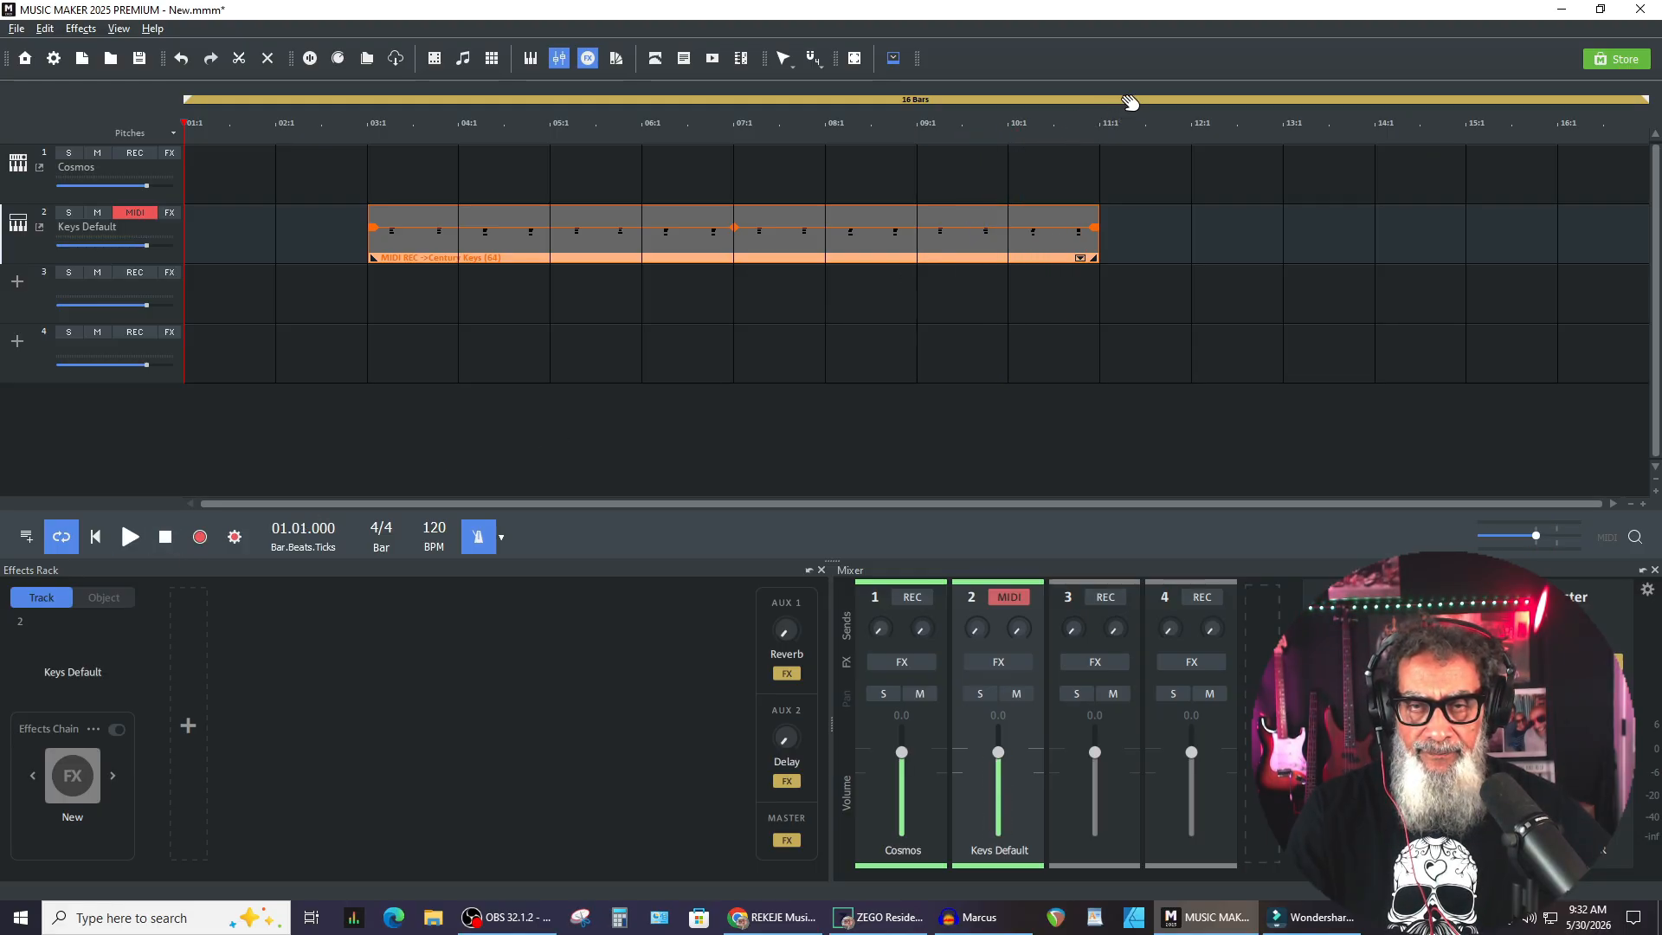
{"action": "right_click", "coordinate": [1130, 102]}
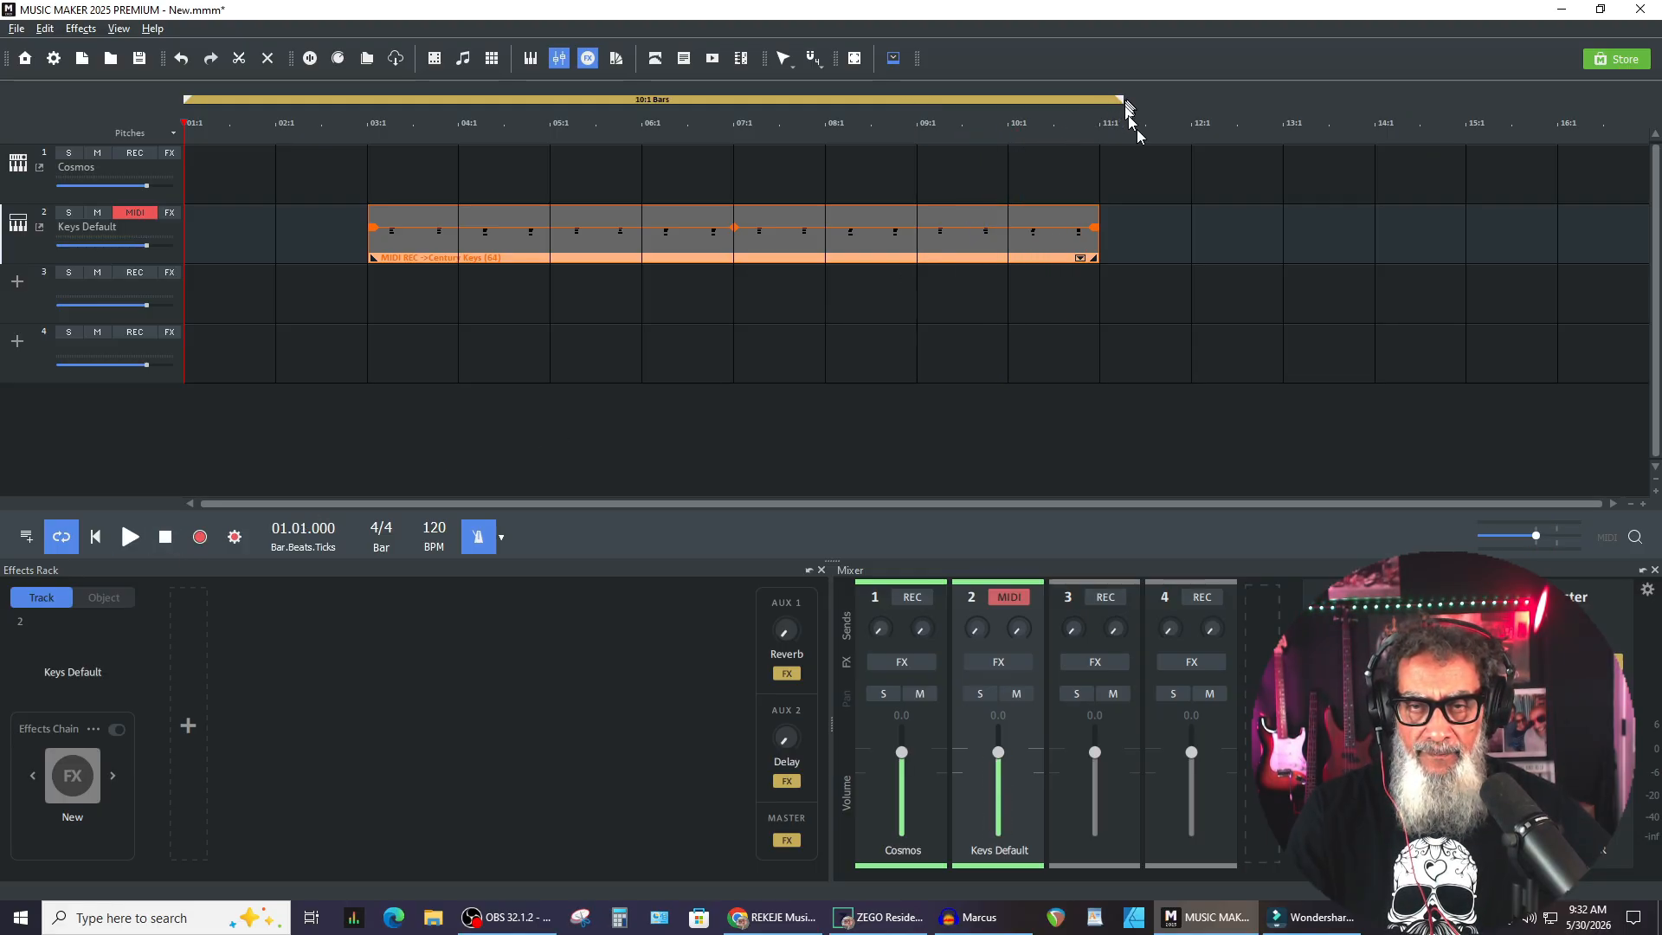
Disarm MIDI recording on track 2 and load the CollaB3-V2-FREE (VST3) organ on track 3, closing its plug-in window
{"action": "left_click", "coordinate": [136, 213]}
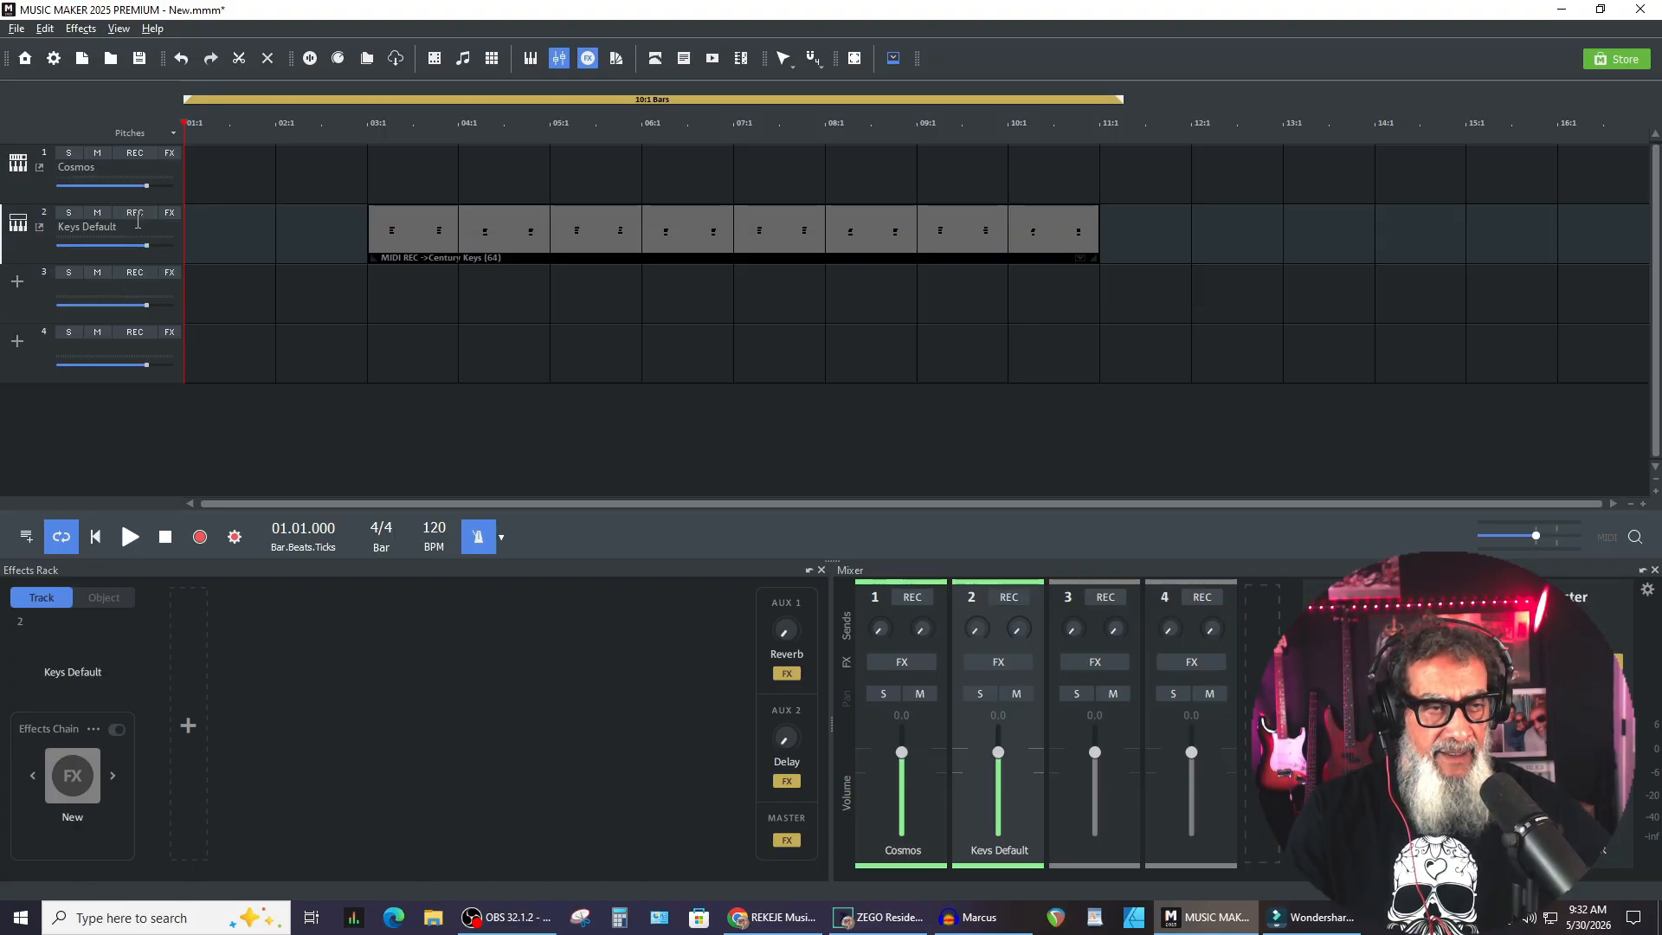
{"action": "left_click", "coordinate": [17, 282]}
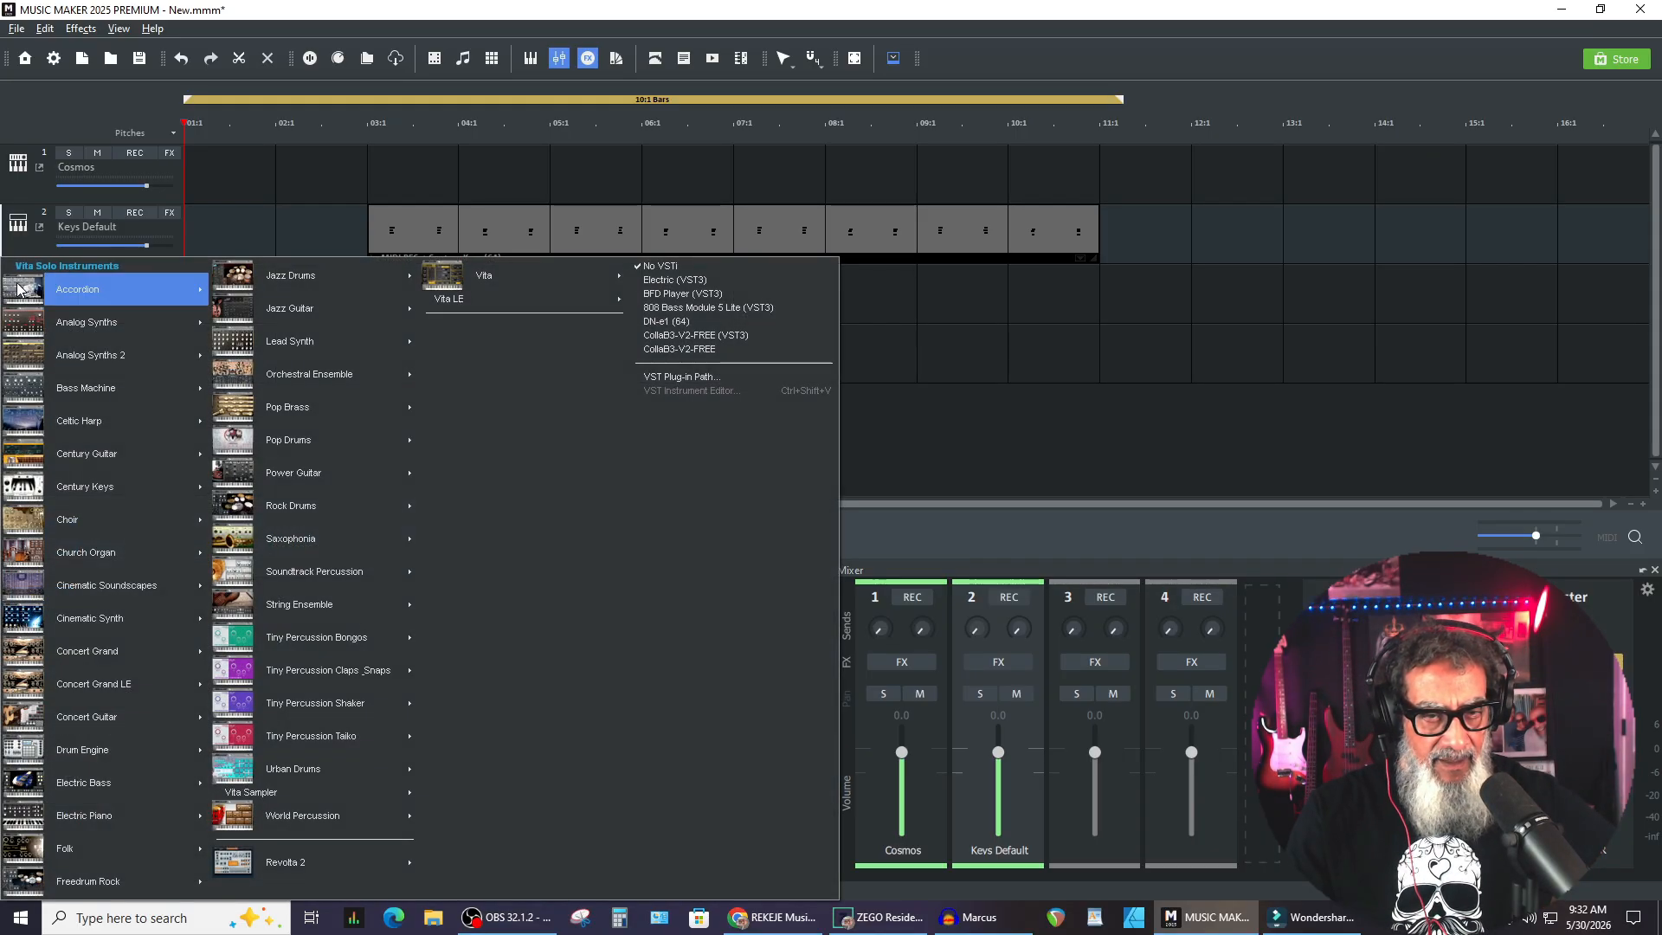
{"action": "left_click", "coordinate": [756, 337]}
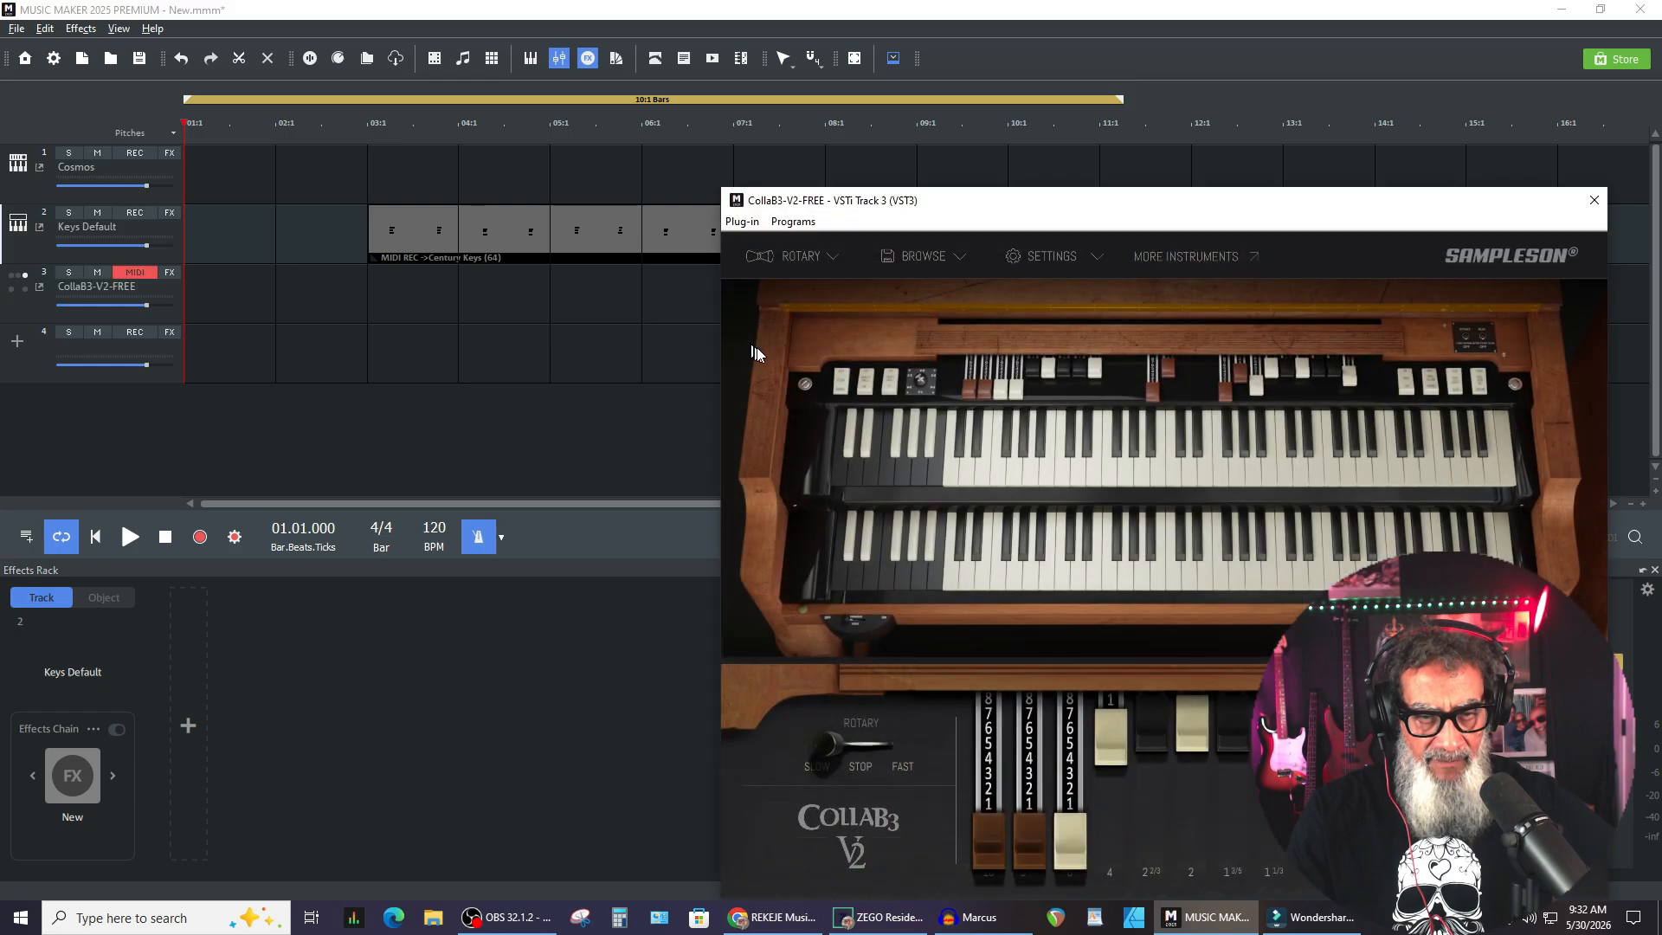
{"action": "left_click_drag", "start_coordinate": [1071, 200], "coordinate": [816, 138]}
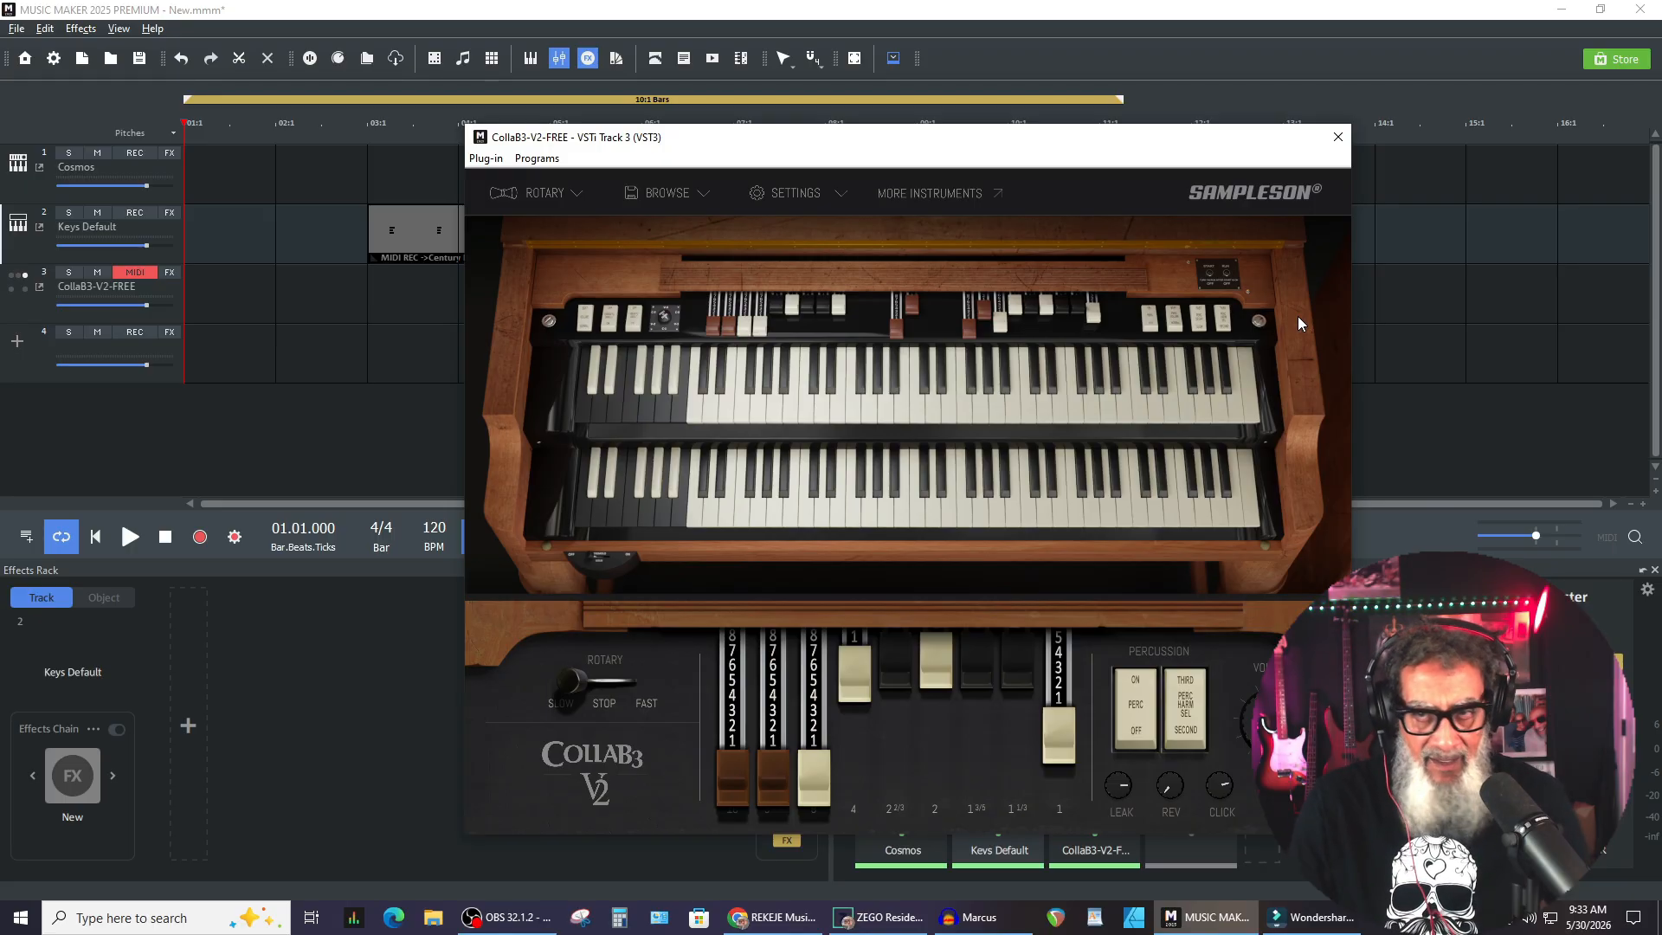
{"action": "left_click", "coordinate": [1338, 137]}
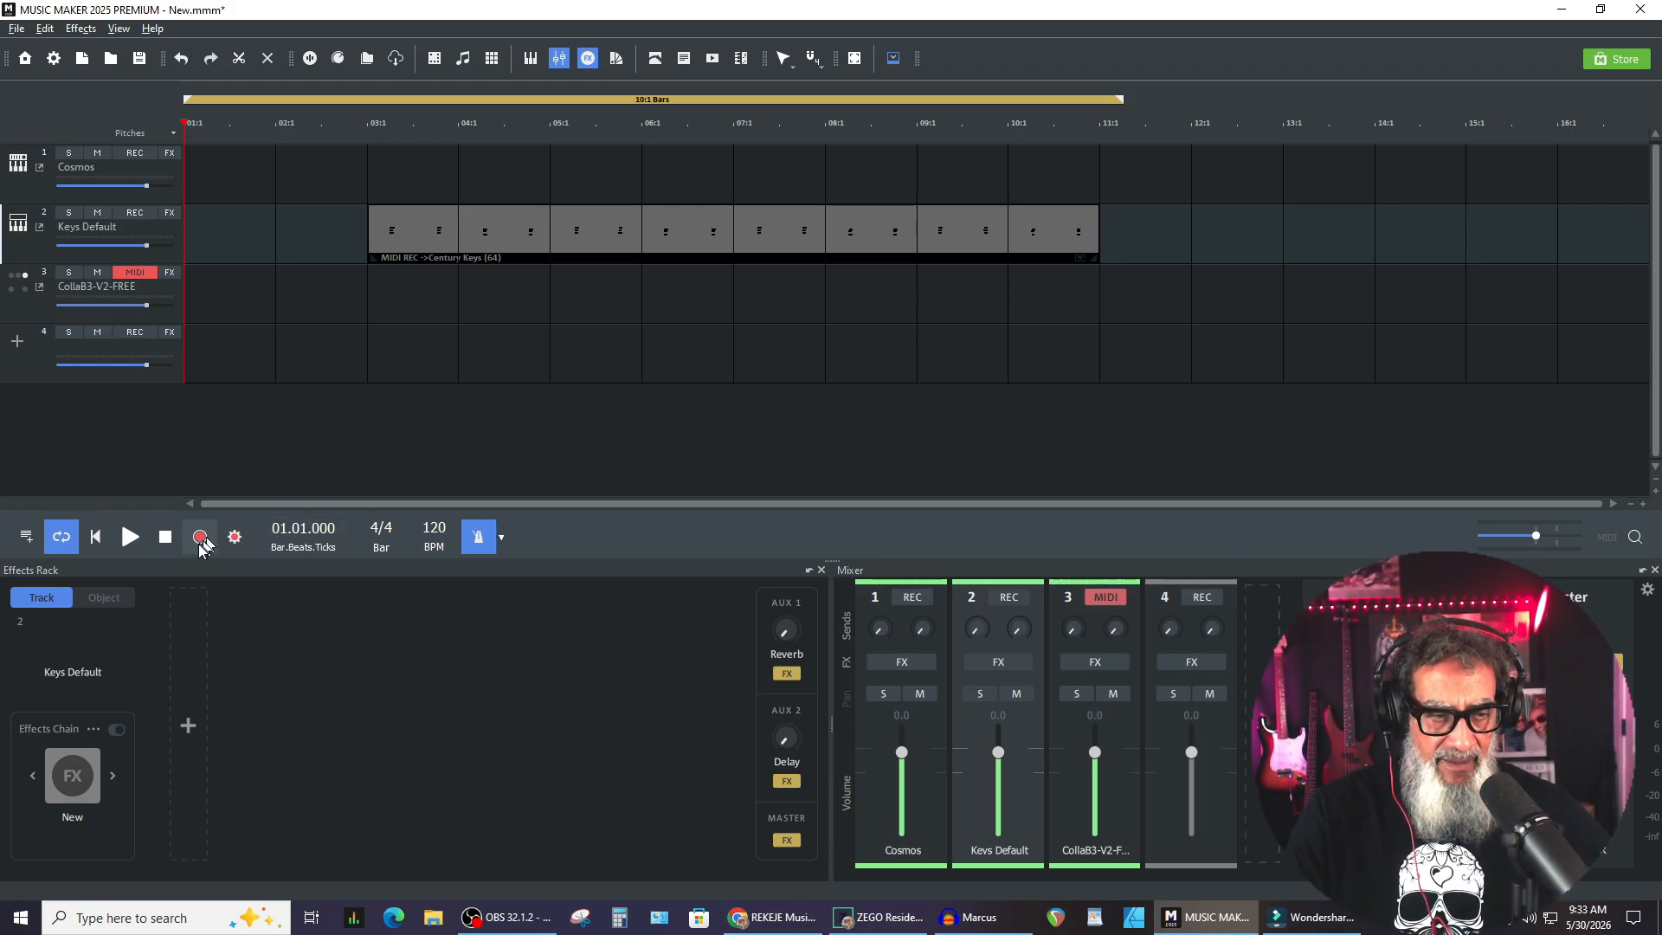
Record a MIDI organ part on track 3 and trim the clip to match the keys clip from bar 3 to bar 11
{"action": "left_click", "coordinate": [200, 543]}
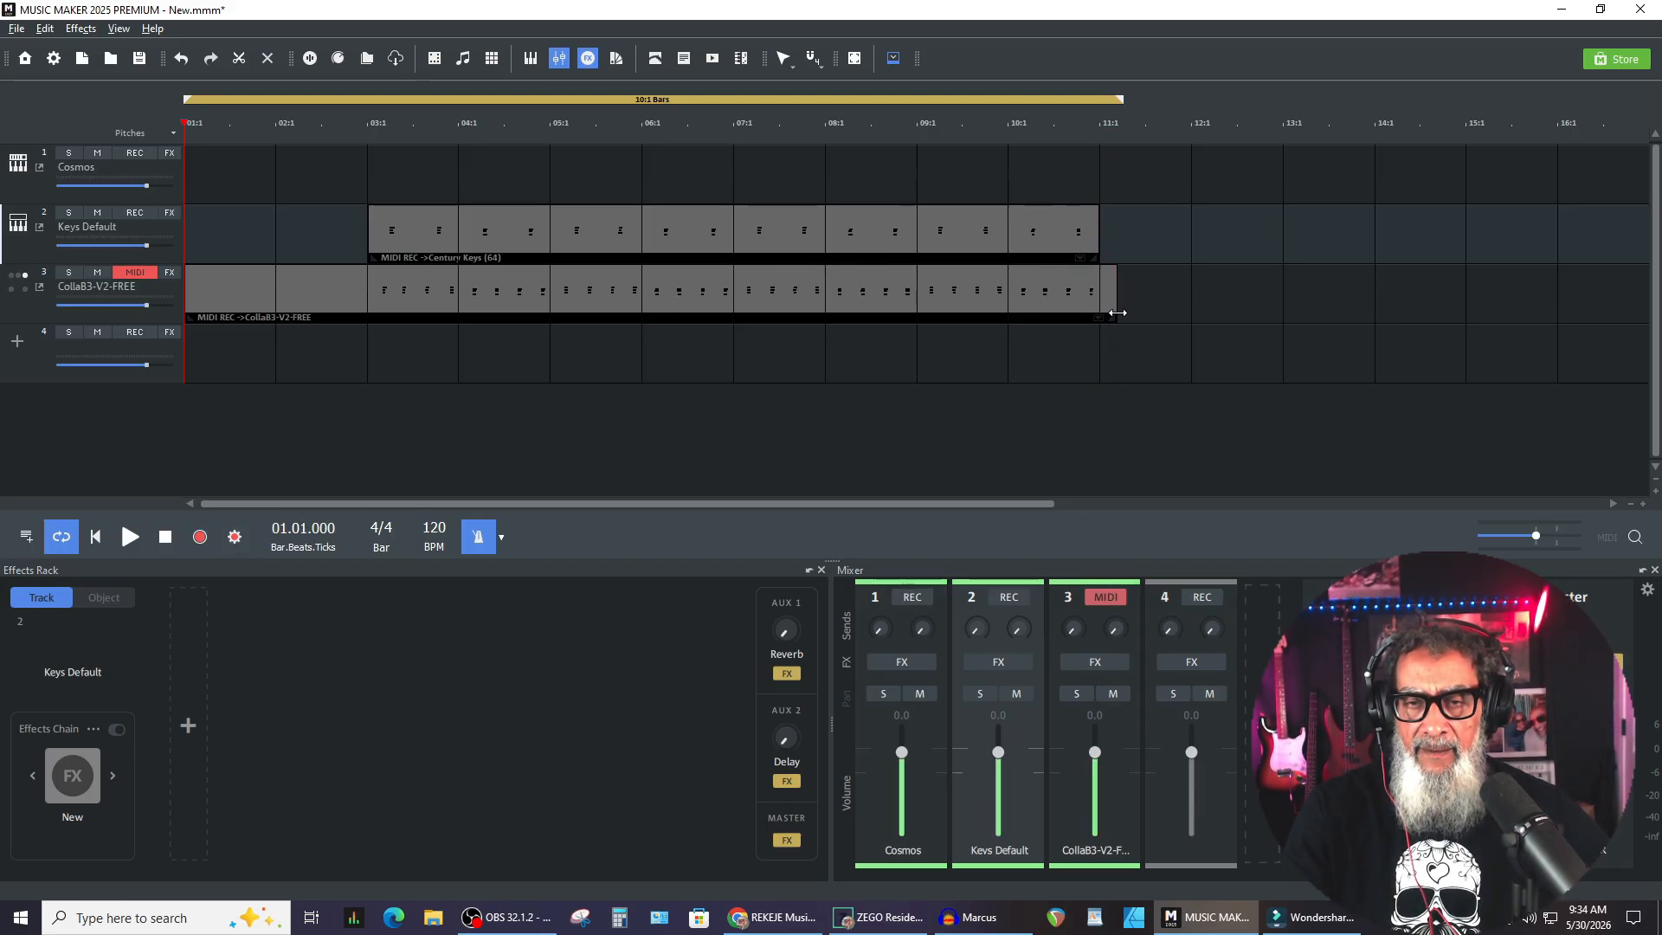
{"action": "left_click_drag", "start_coordinate": [1118, 312], "coordinate": [1099, 311]}
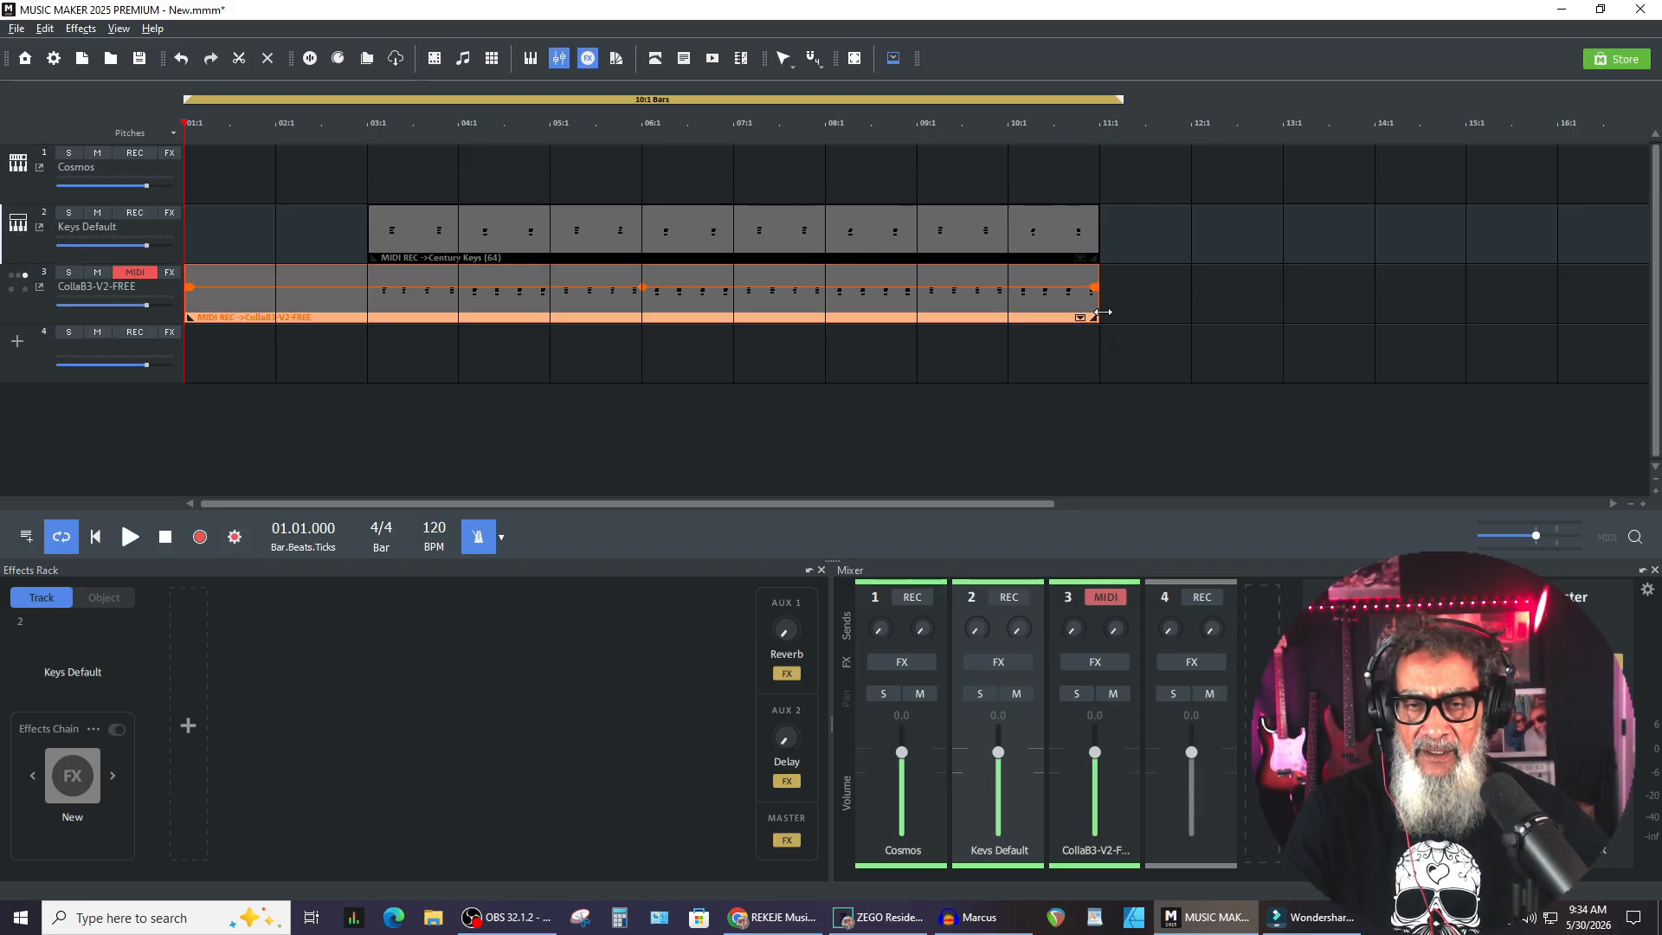
{"action": "left_click", "coordinate": [204, 306]}
{"action": "left_click_drag", "start_coordinate": [185, 305], "coordinate": [369, 307]}
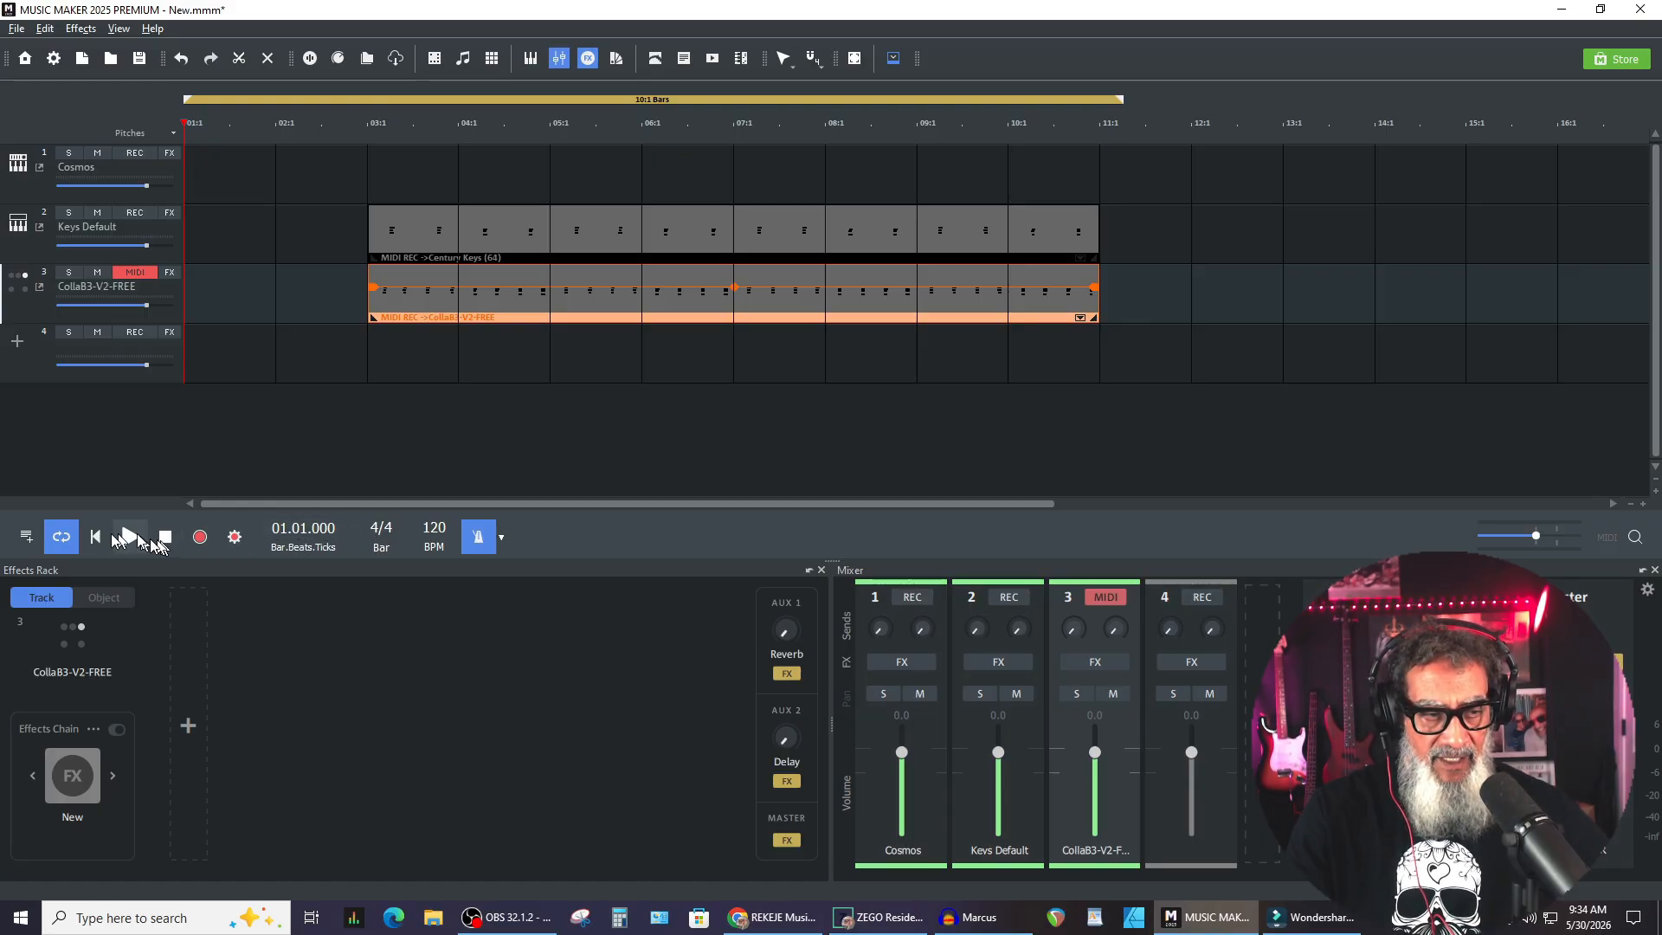
Disarm MIDI recording on track 3 and play back both parts with the metronome turned off
{"action": "left_click", "coordinate": [152, 274]}
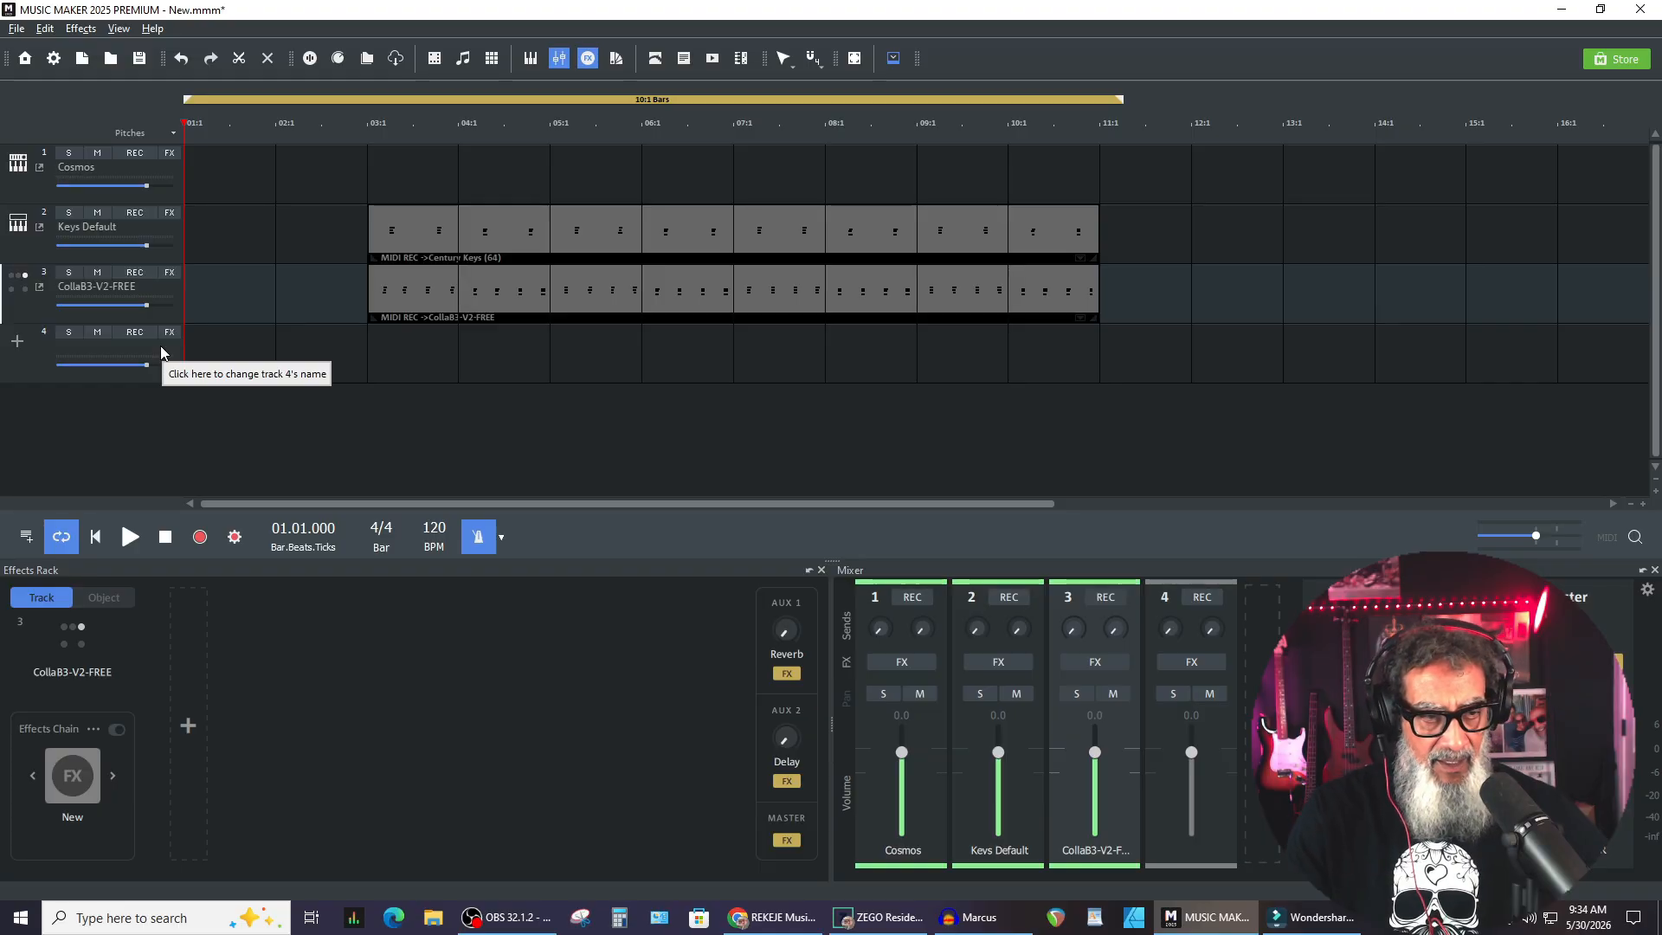
{"action": "left_click", "coordinate": [127, 535]}
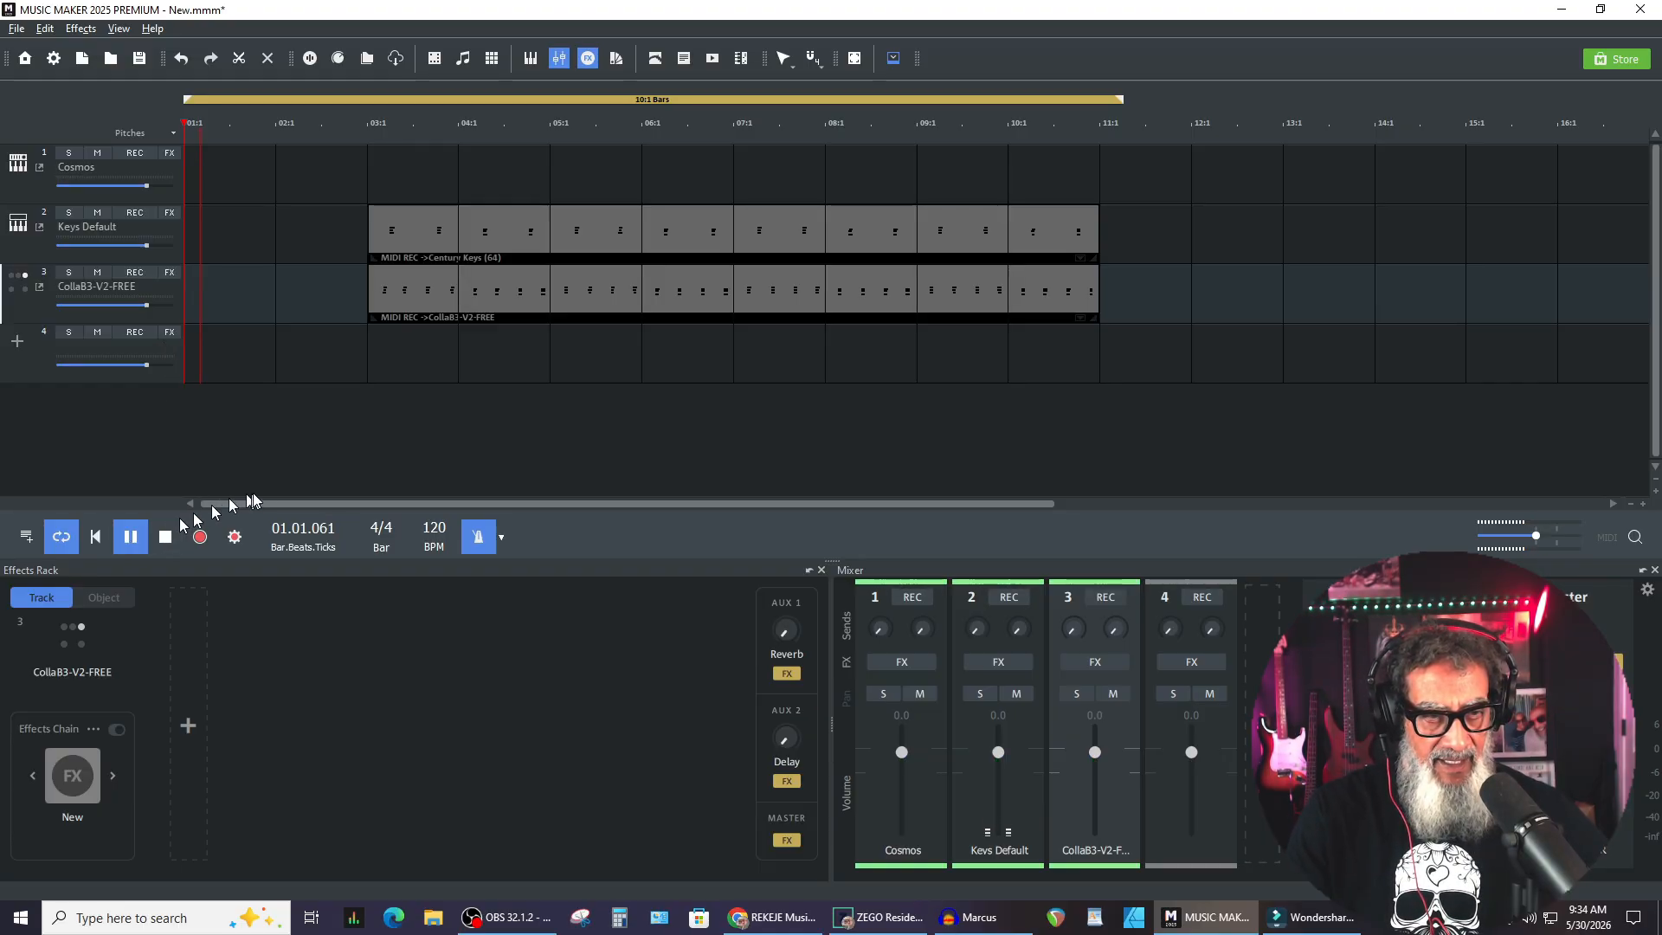
{"action": "left_click", "coordinate": [479, 536]}
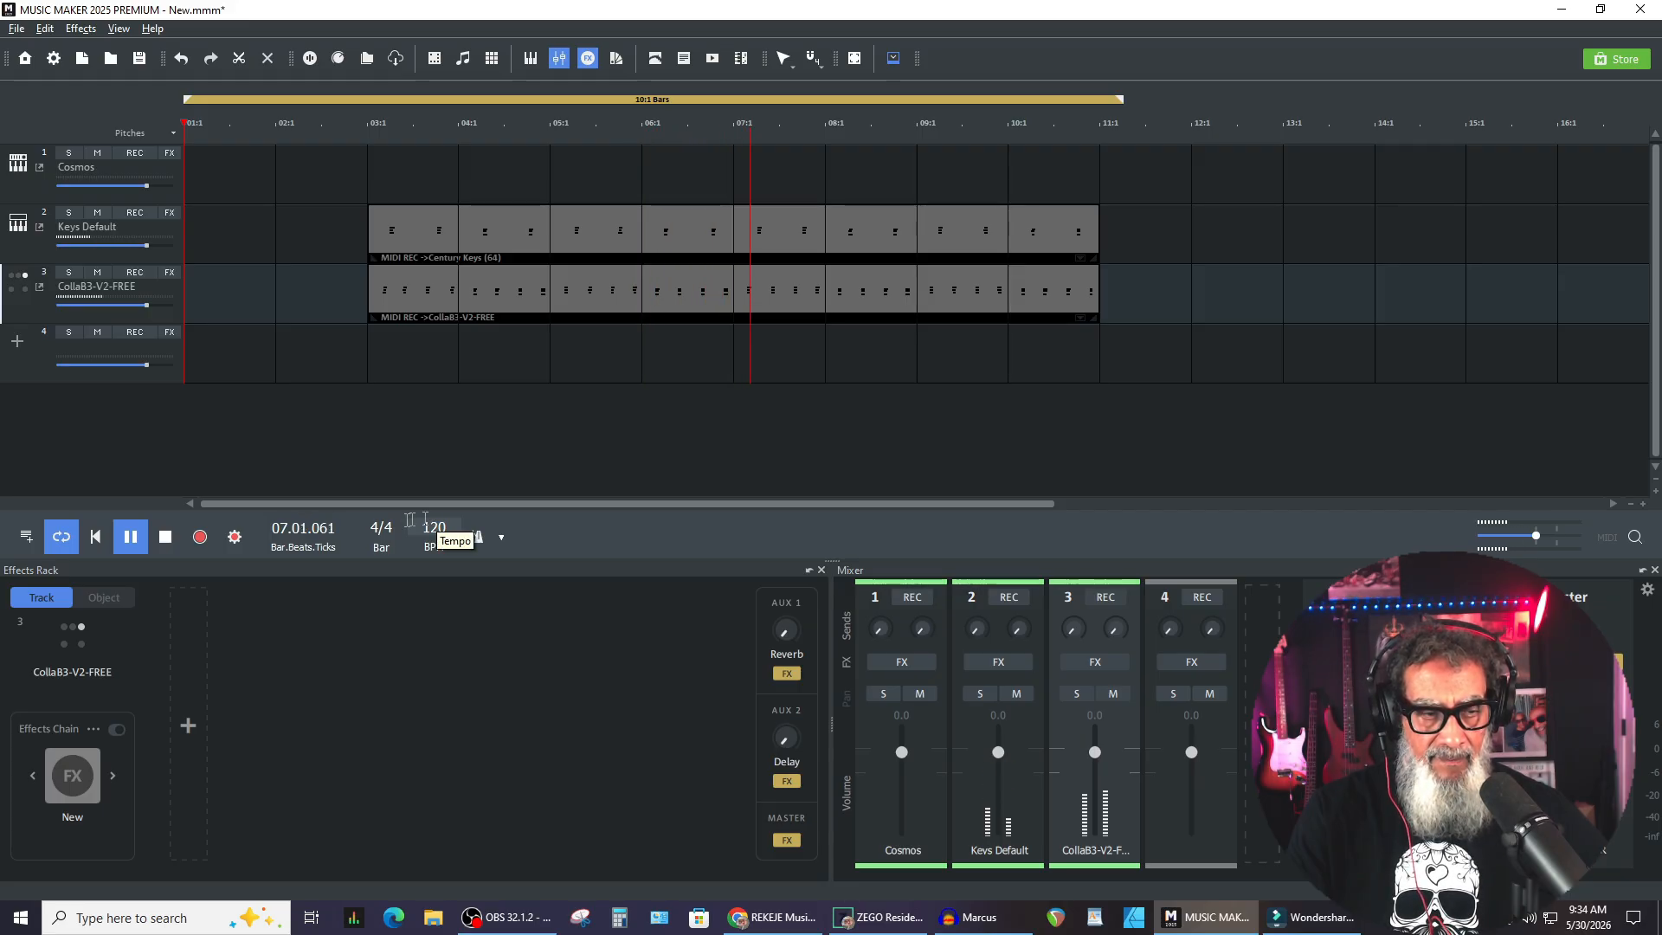
{"action": "left_click", "coordinate": [165, 536]}
Quantize the track 3 organ clip's notes to 16 in a floating MIDI editor and play back the result
{"action": "double_click", "coordinate": [617, 305]}
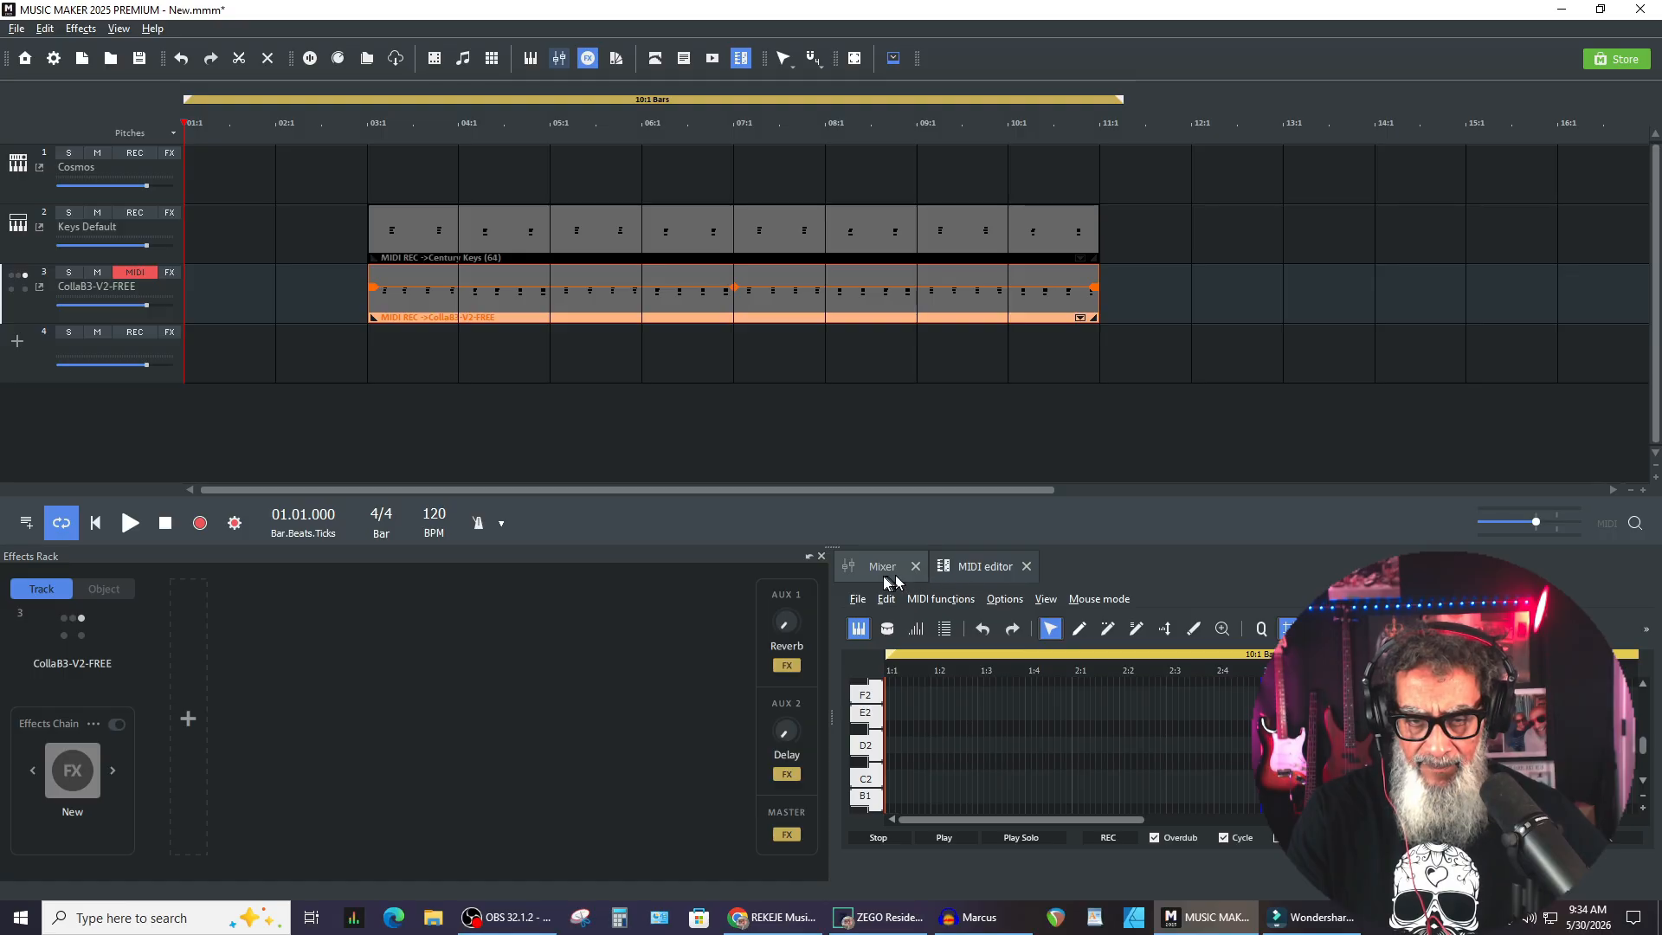
{"action": "double_click", "coordinate": [978, 567]}
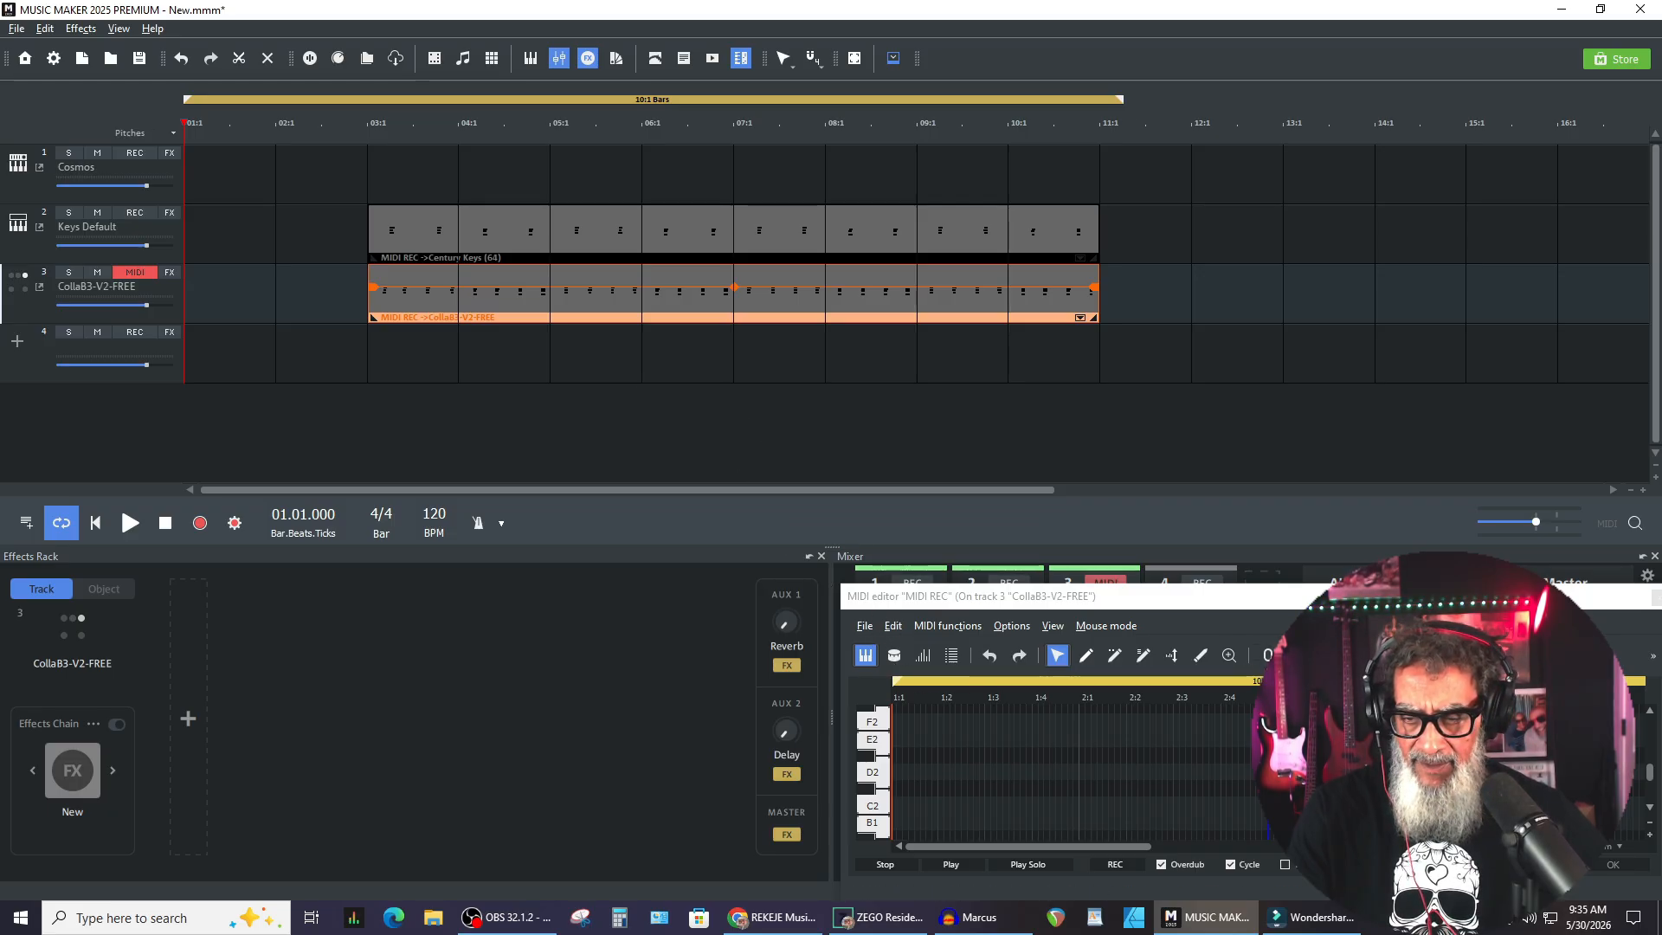
{"action": "left_click", "coordinate": [1327, 656]}
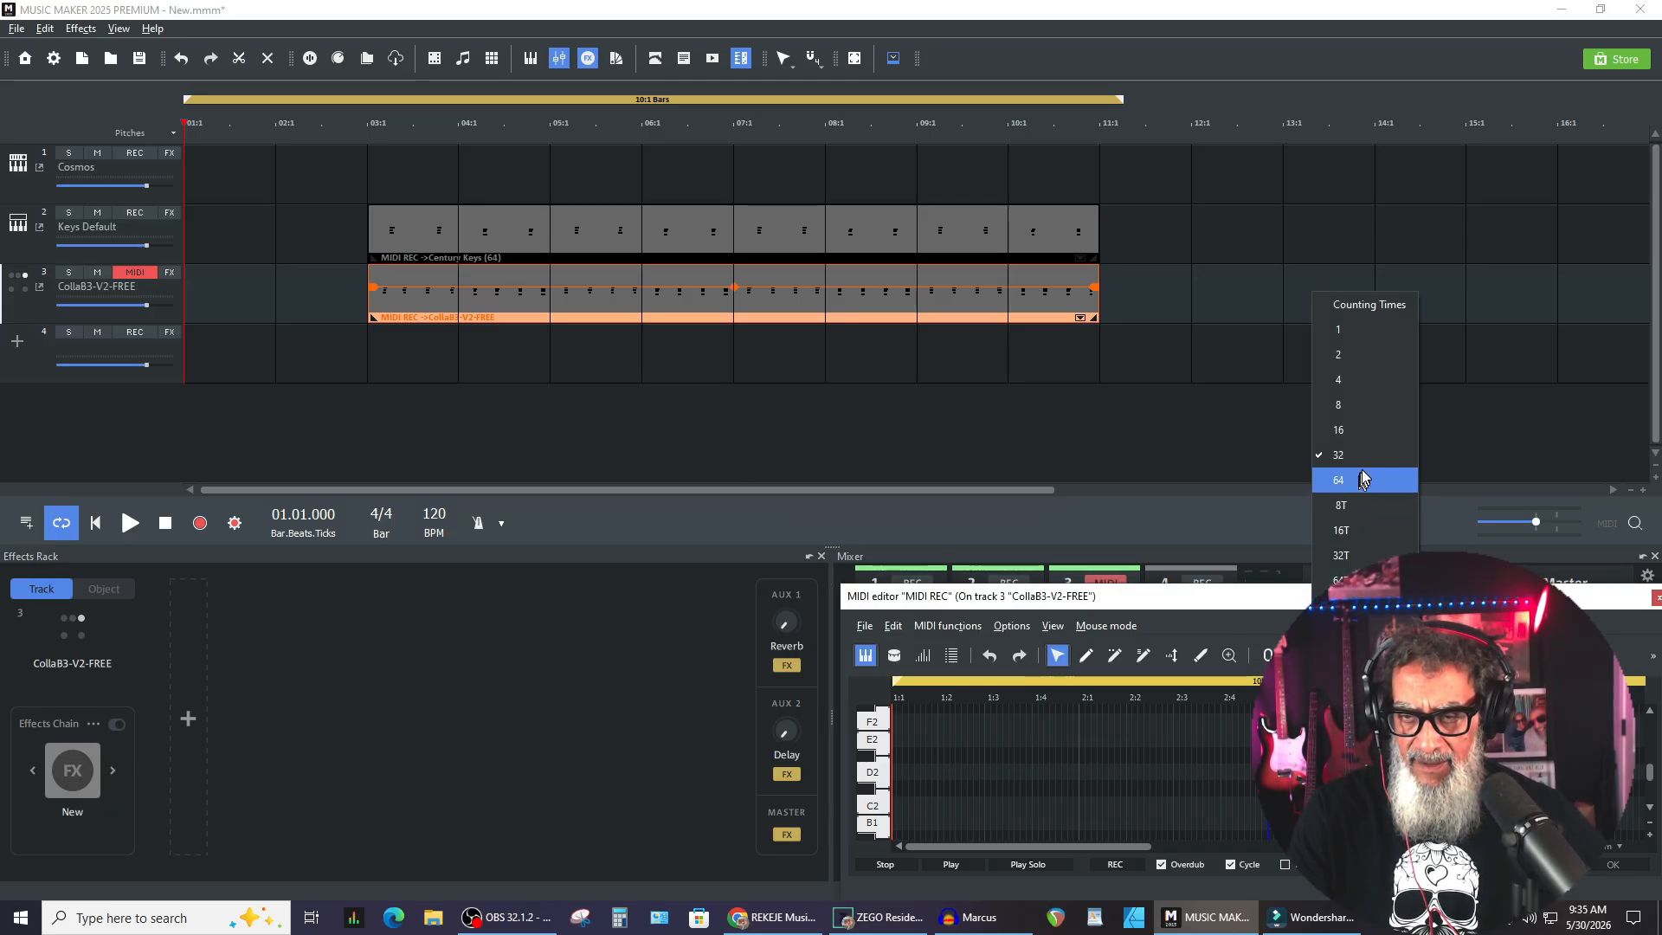
{"action": "left_click", "coordinate": [1378, 429]}
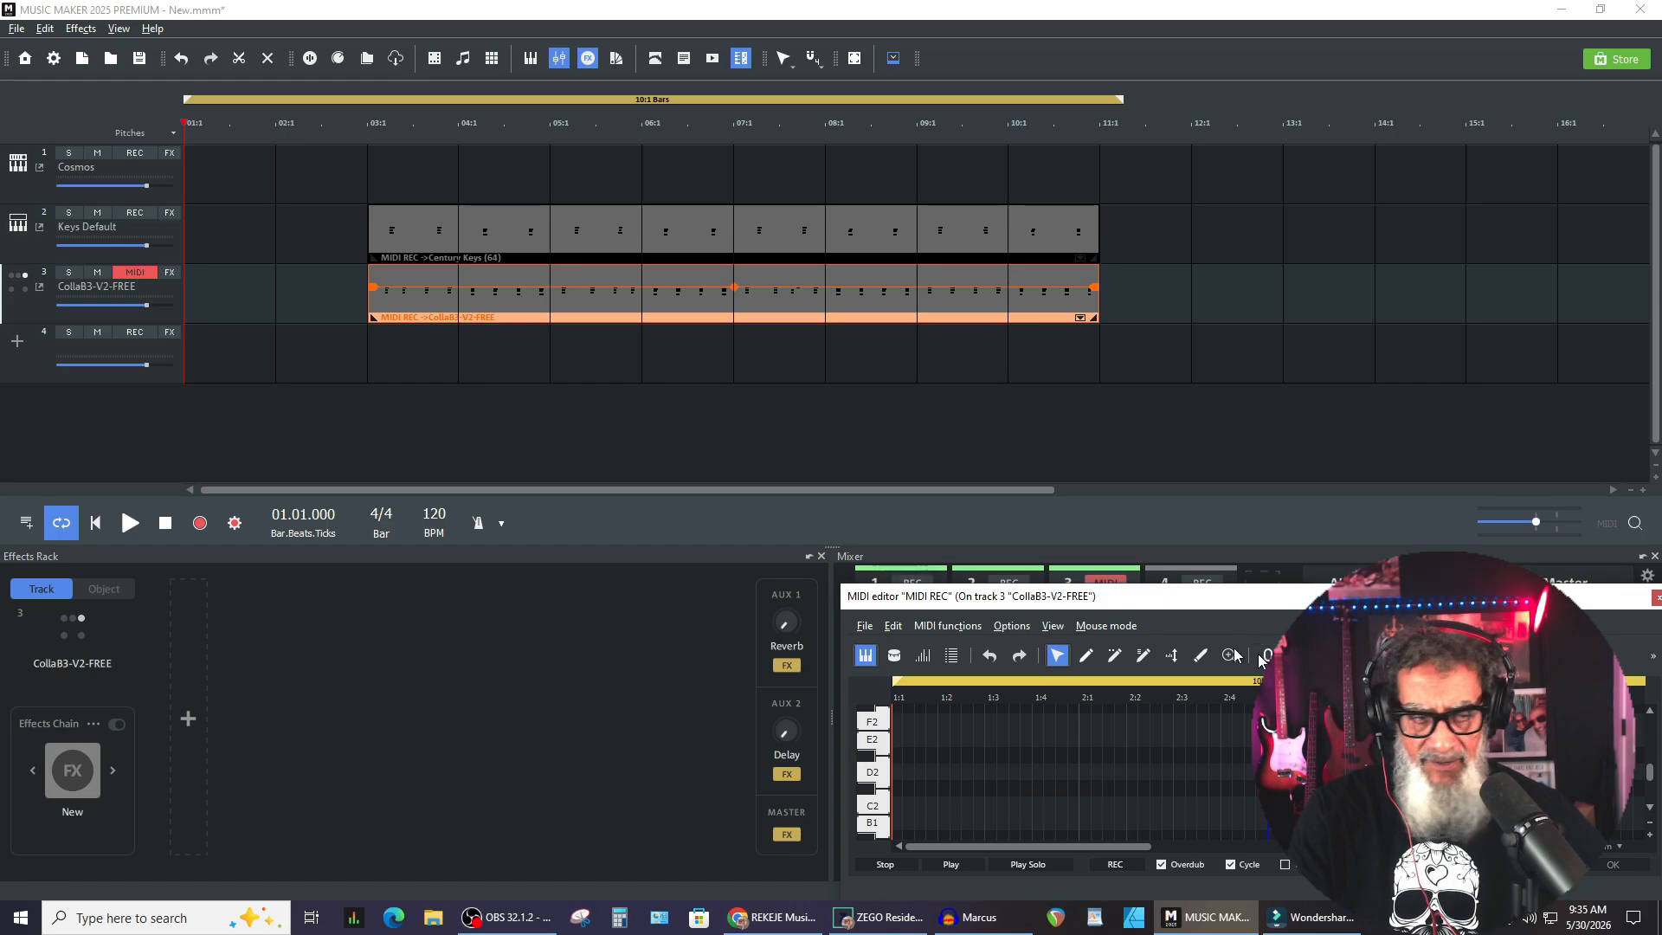
{"action": "left_click", "coordinate": [127, 523]}
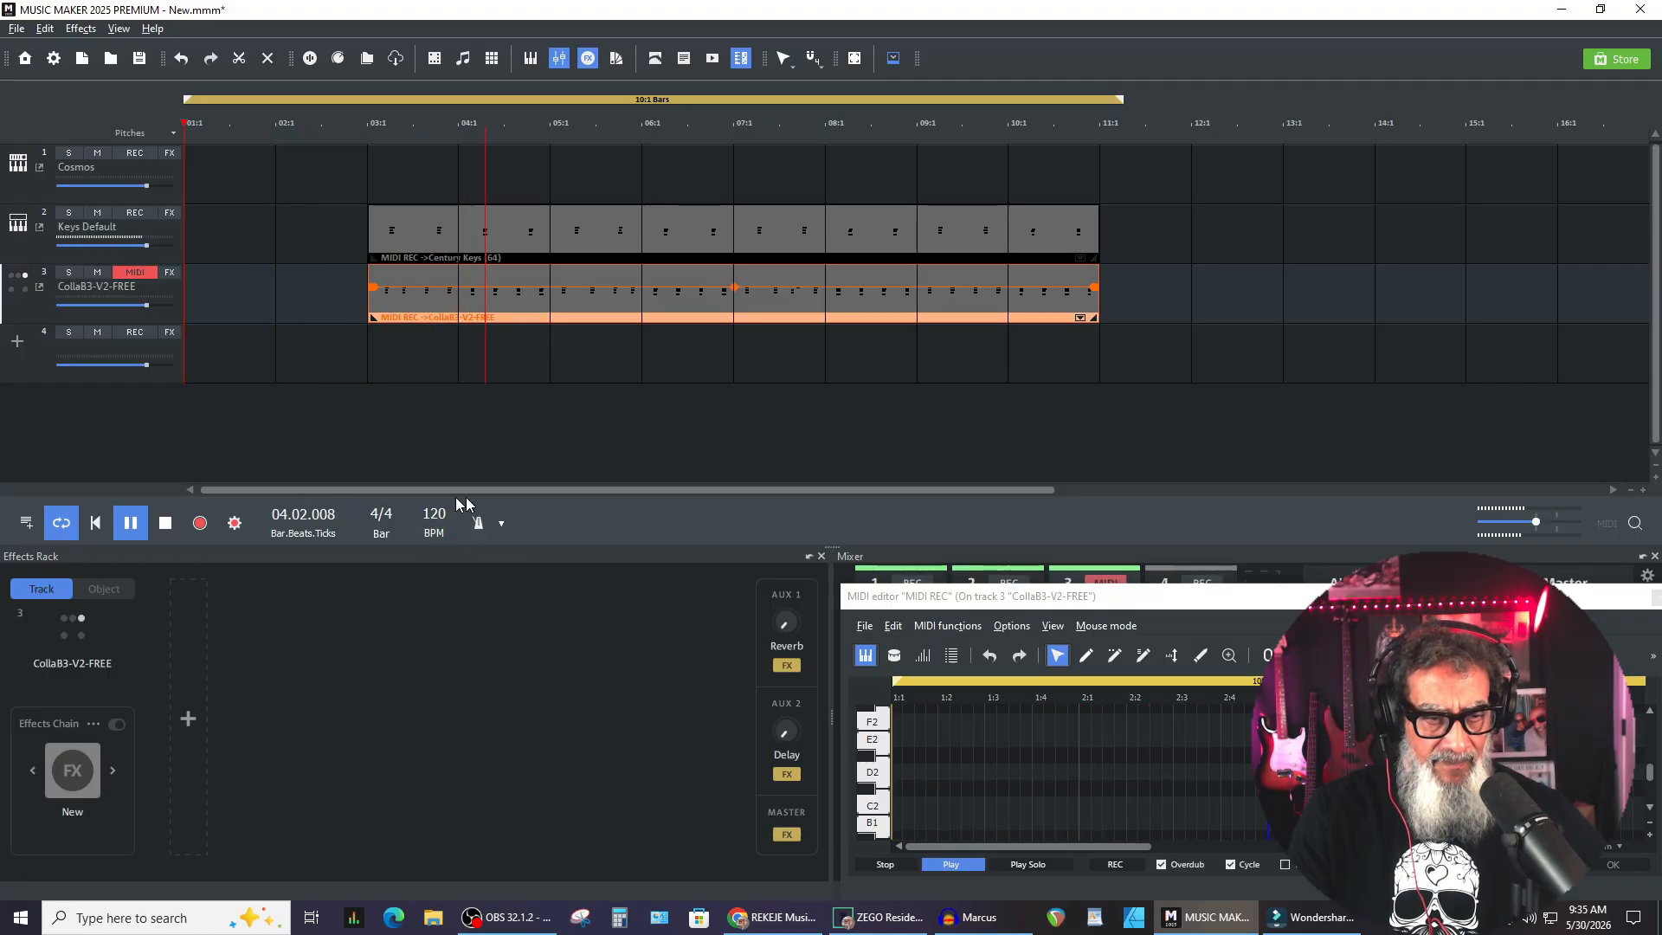
{"action": "left_click", "coordinate": [165, 525]}
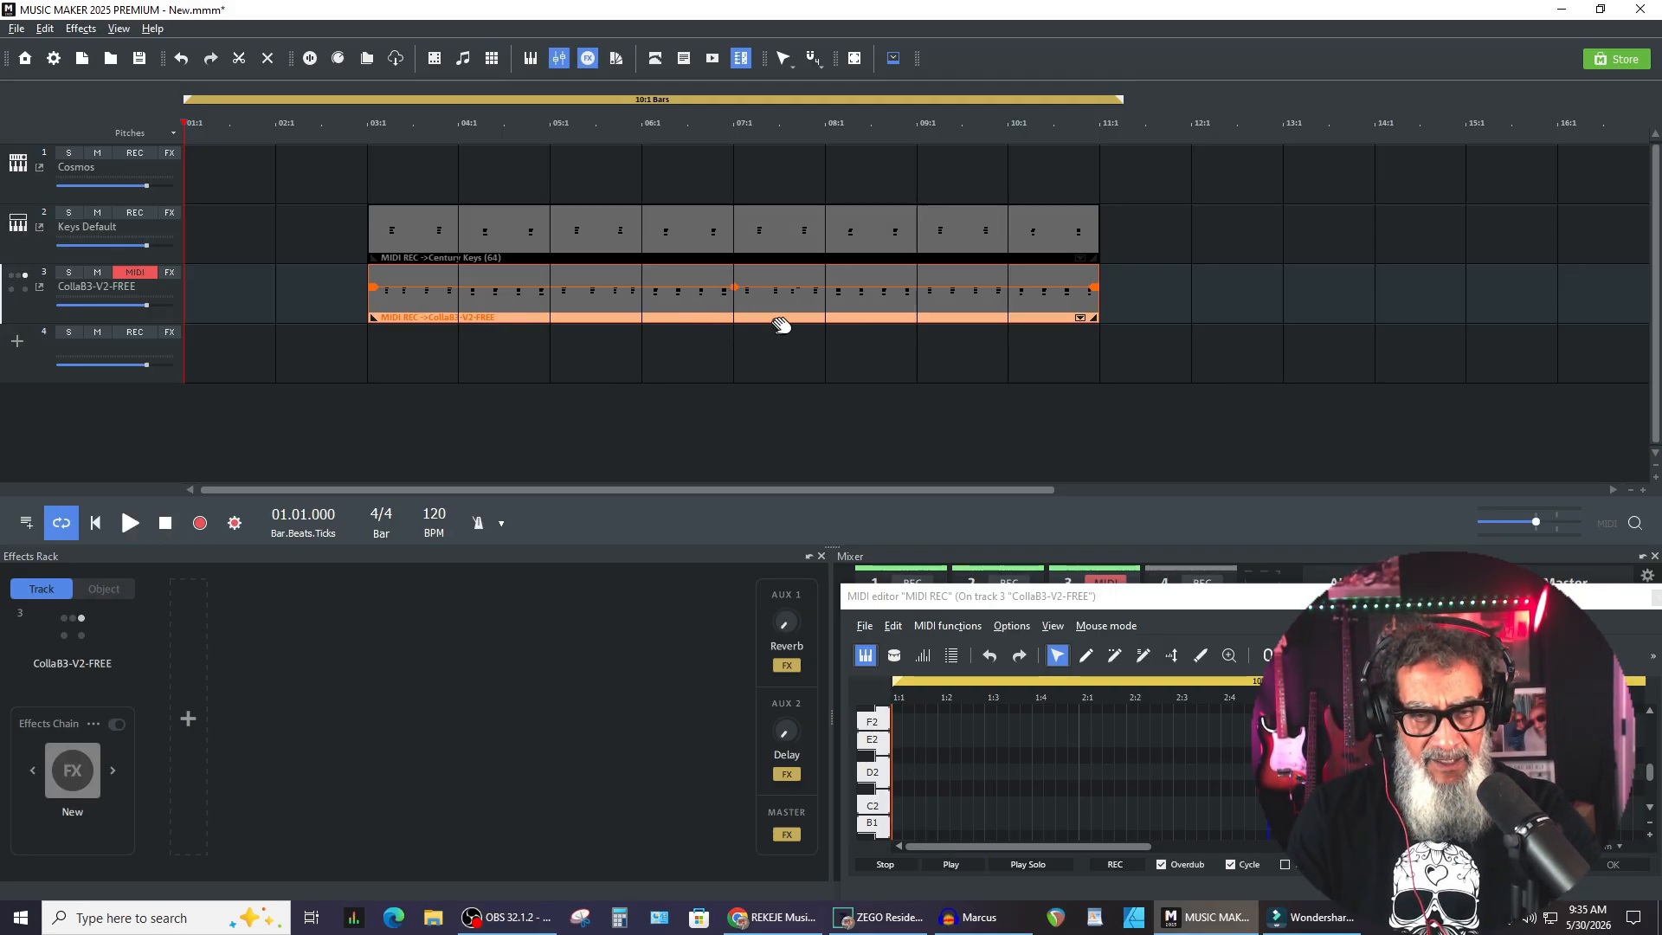
Delete the organ clip from track 3 and close the floating MIDI editor
{"action": "key", "text": "Delete"}
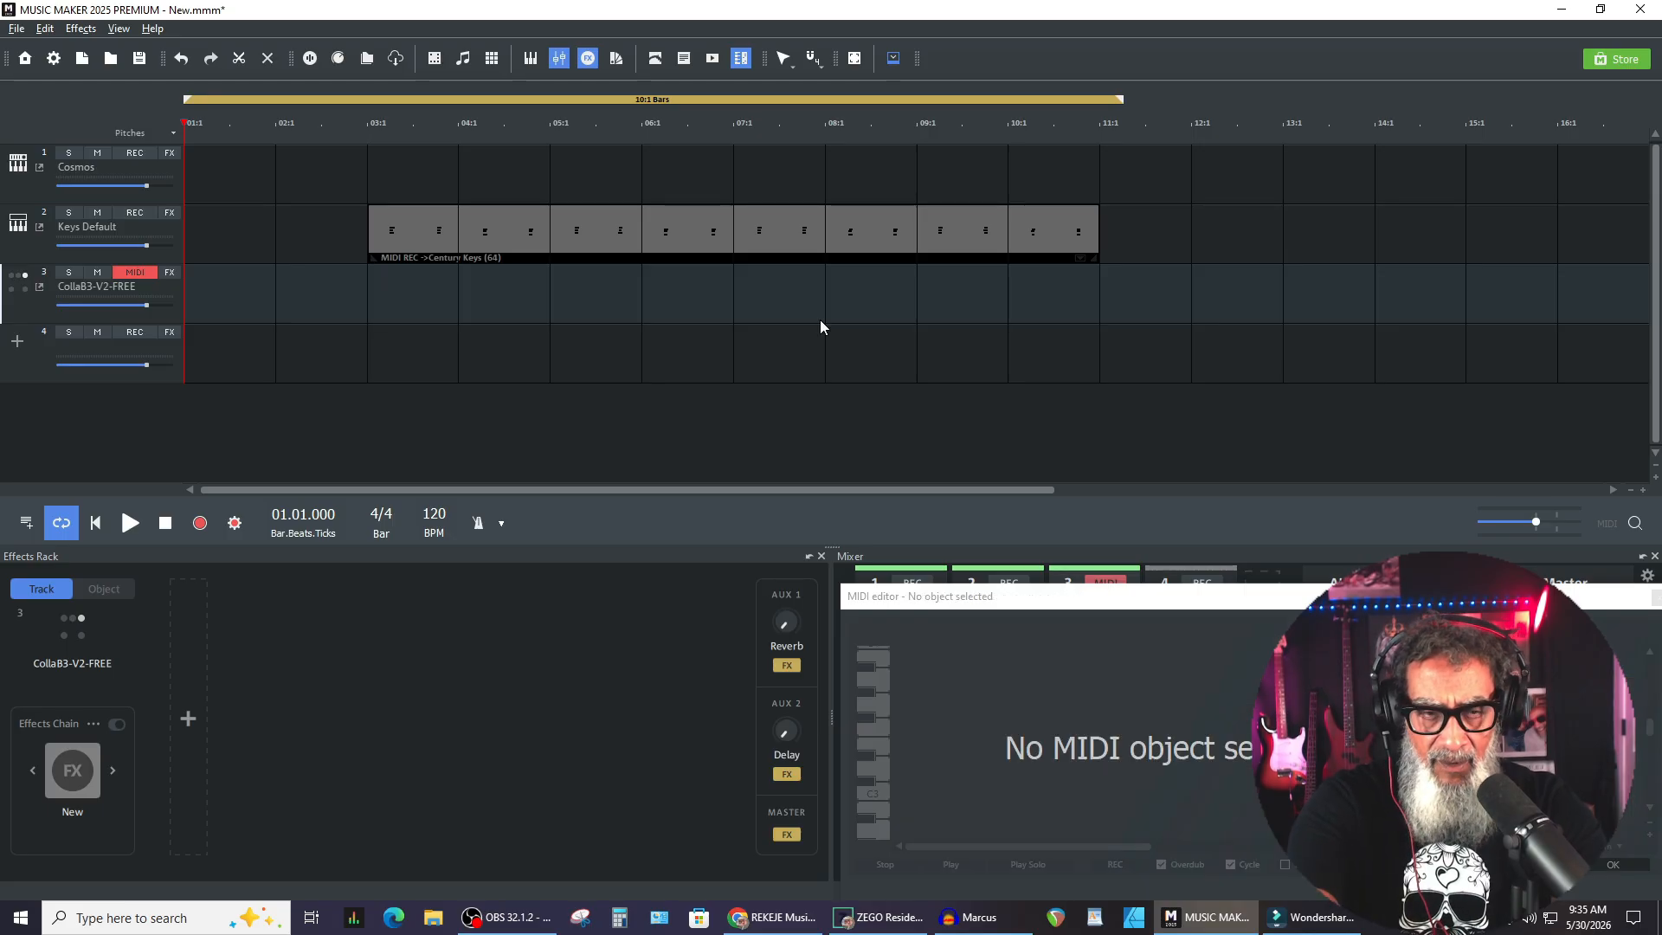
{"action": "left_click", "coordinate": [1657, 599]}
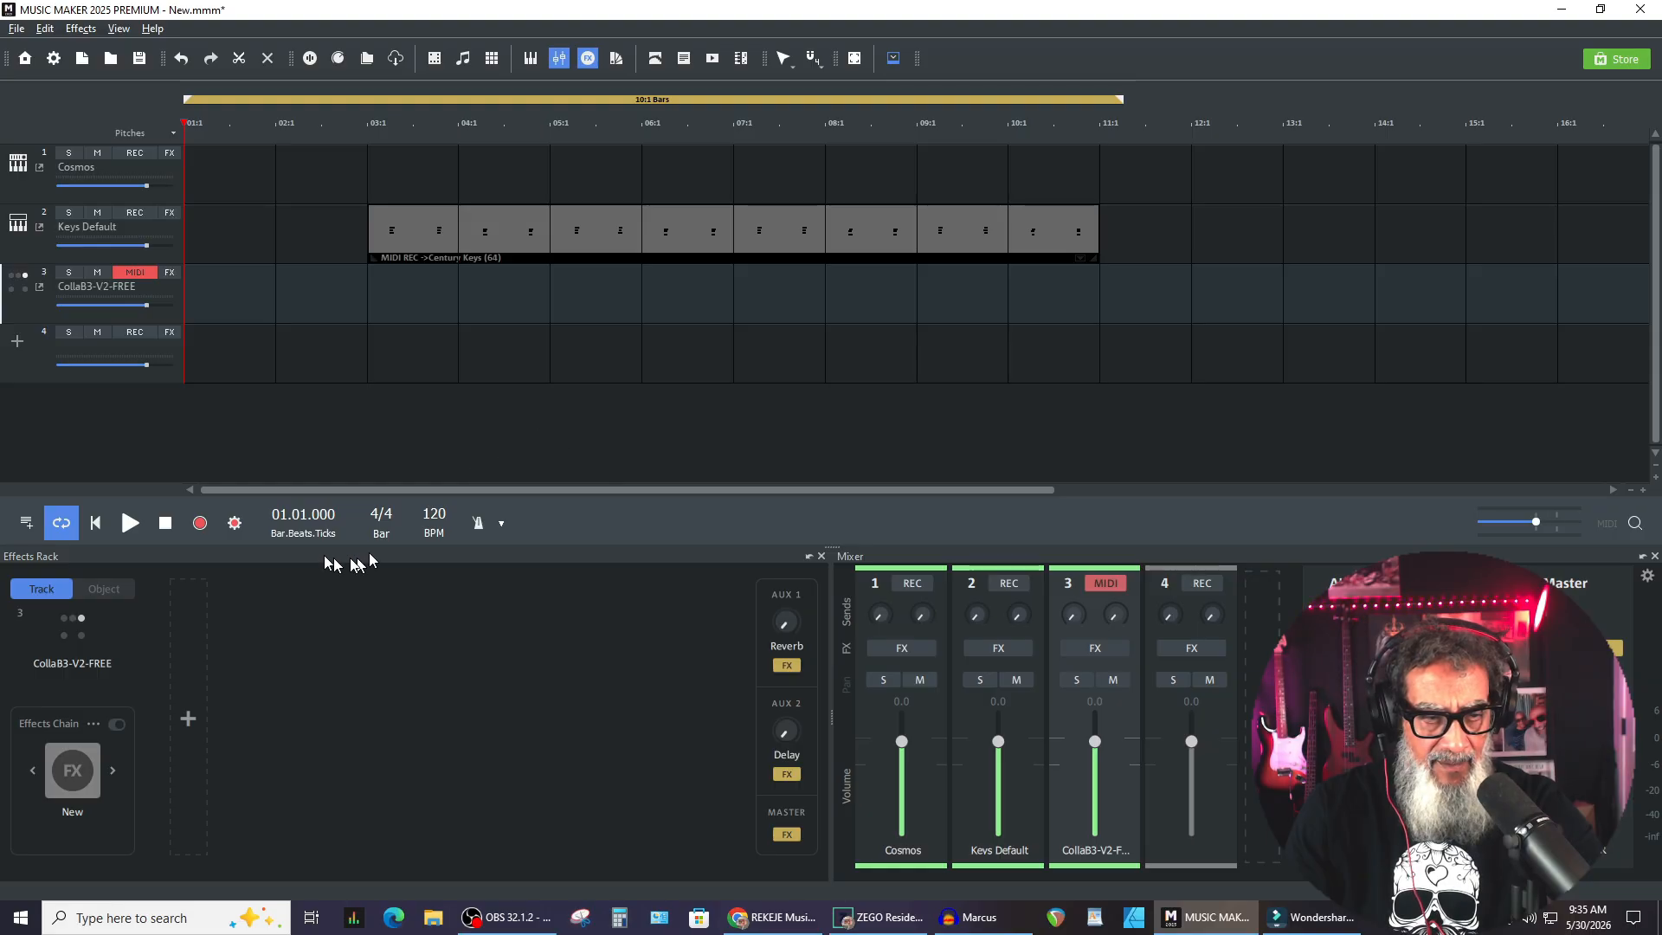
Stop and delete a short false-start recording on track 3 and turn the metronome on
{"action": "left_click", "coordinate": [200, 525]}
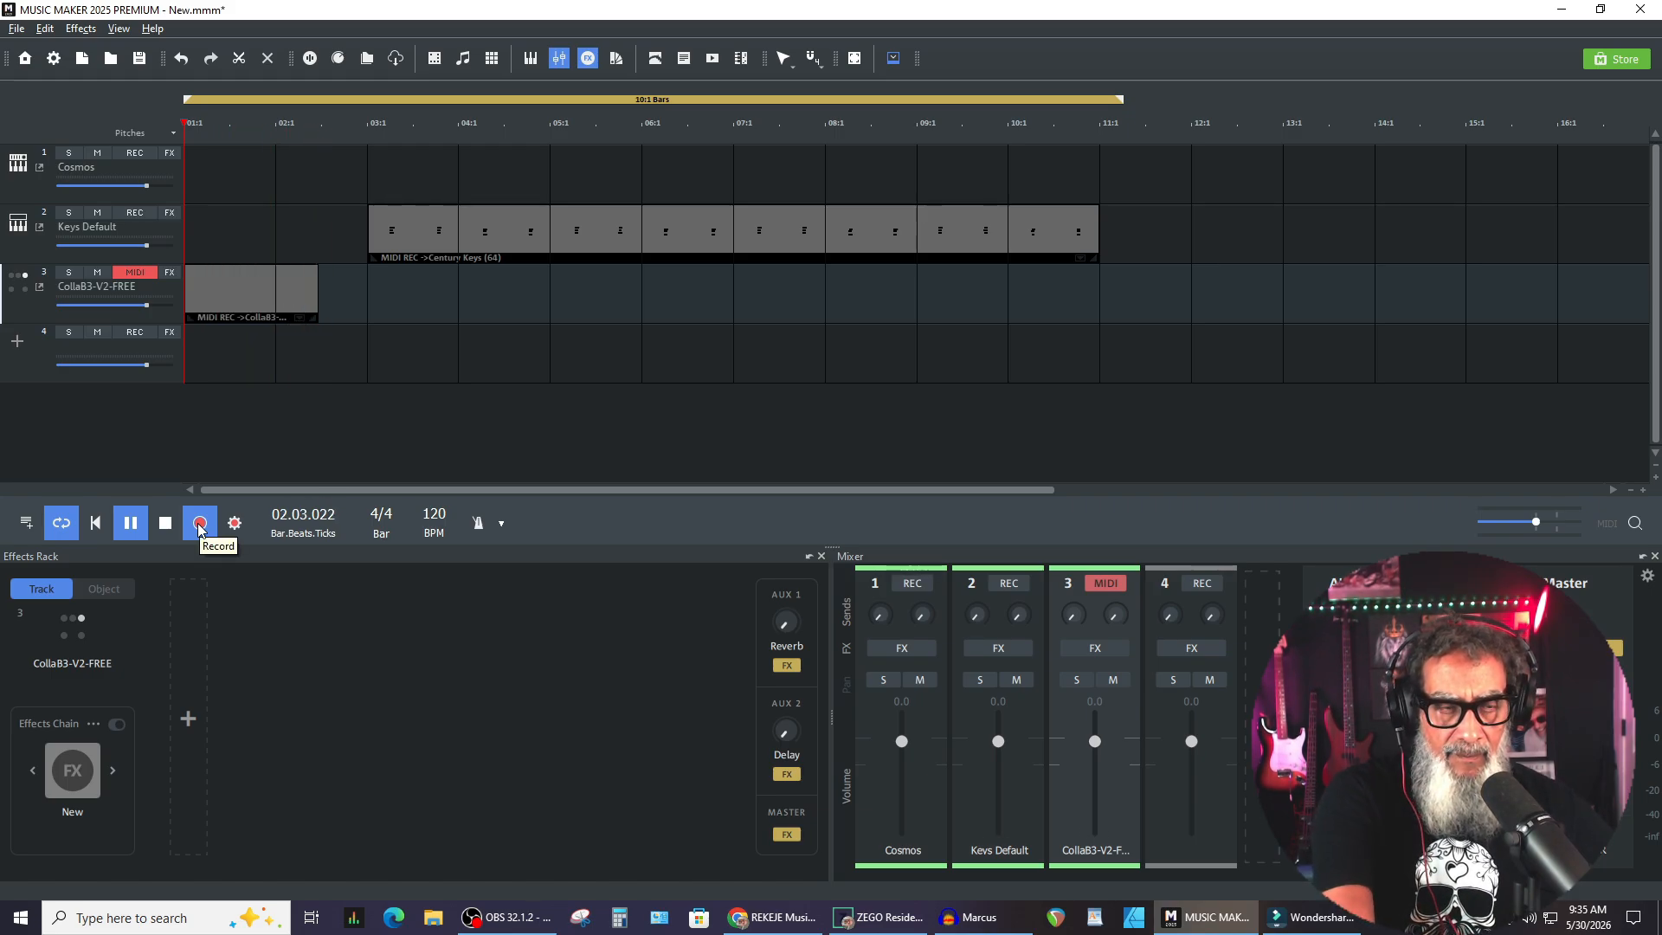
{"action": "left_click", "coordinate": [199, 524]}
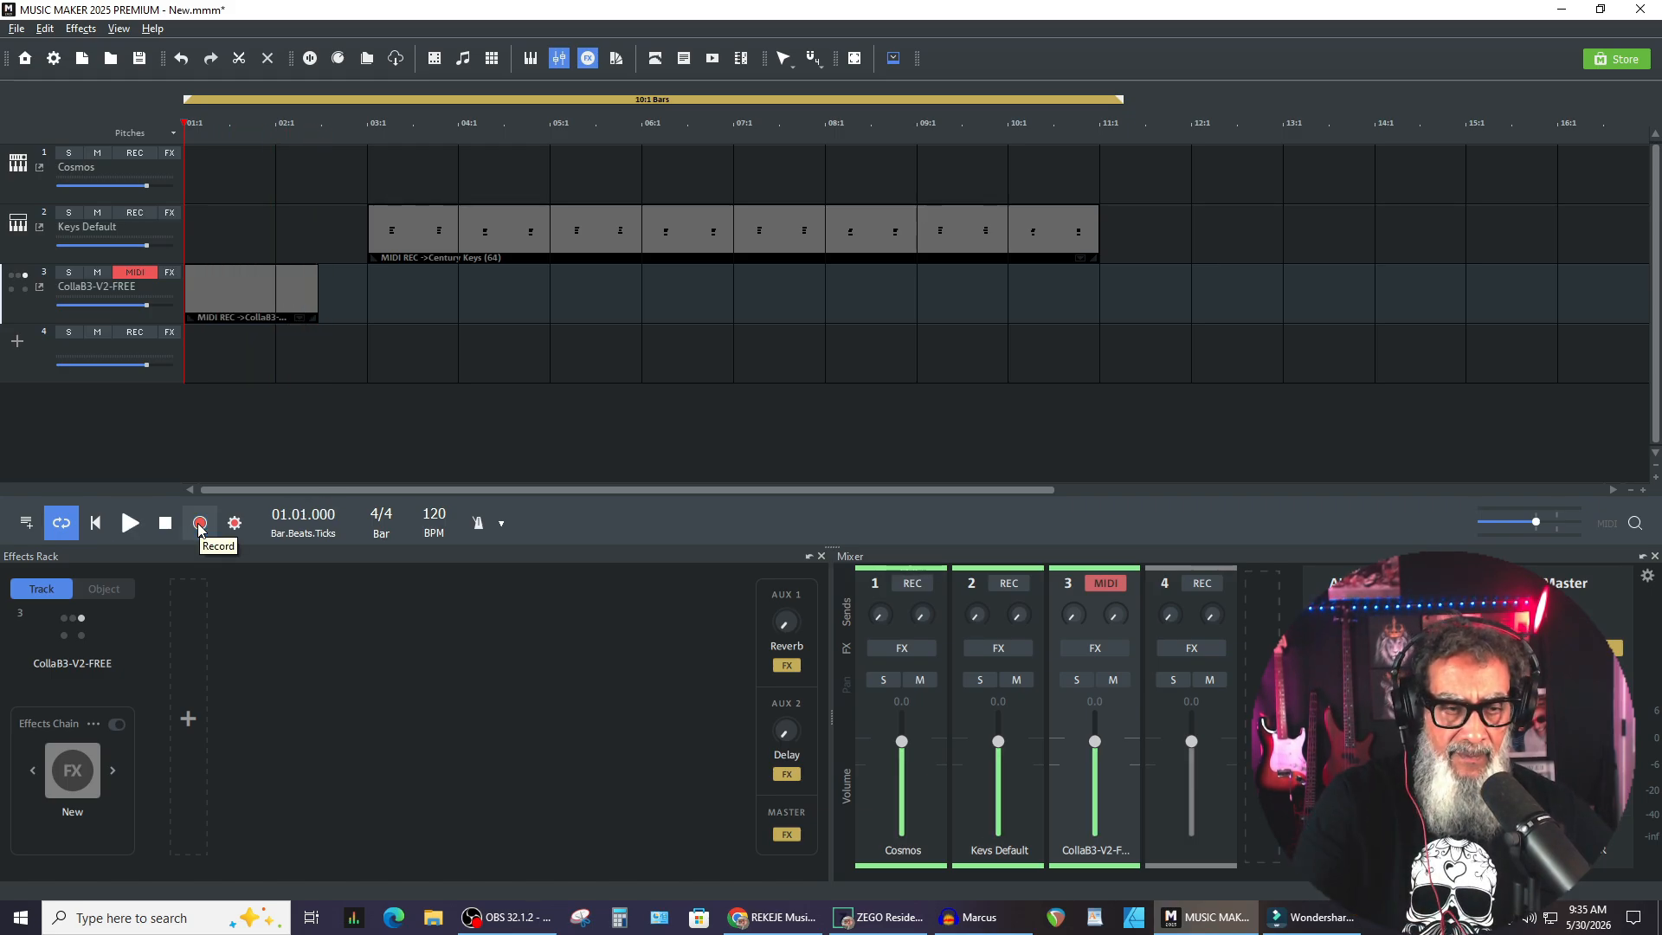
{"action": "left_click", "coordinate": [476, 525]}
{"action": "left_click", "coordinate": [275, 296]}
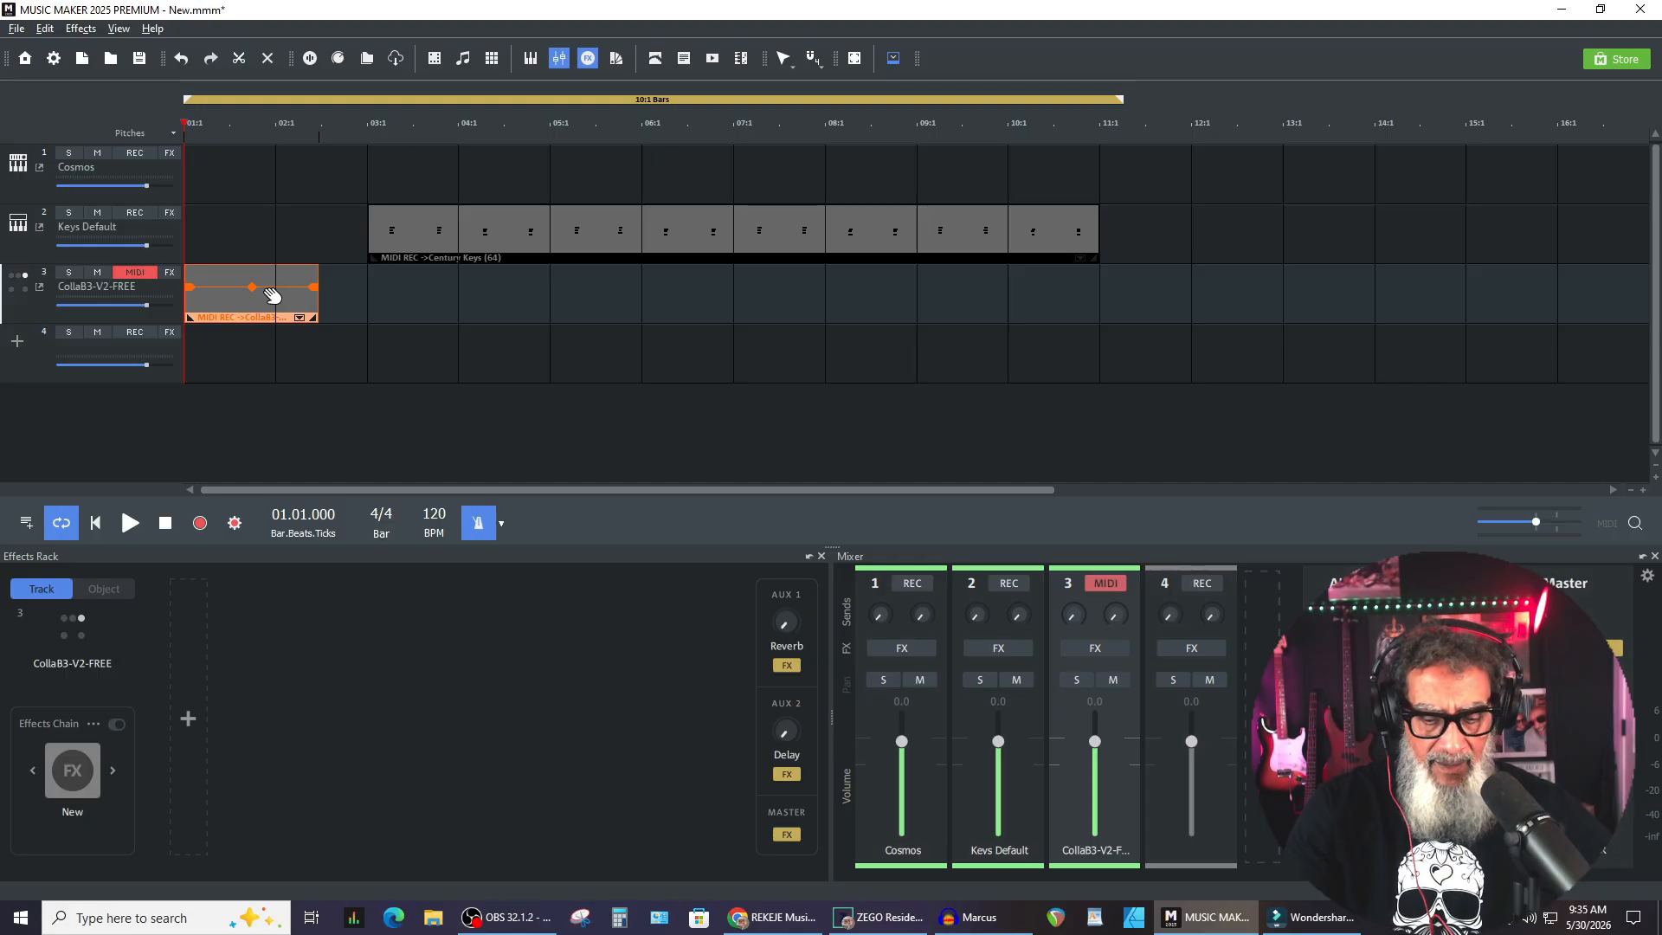
{"action": "key", "text": "Delete"}
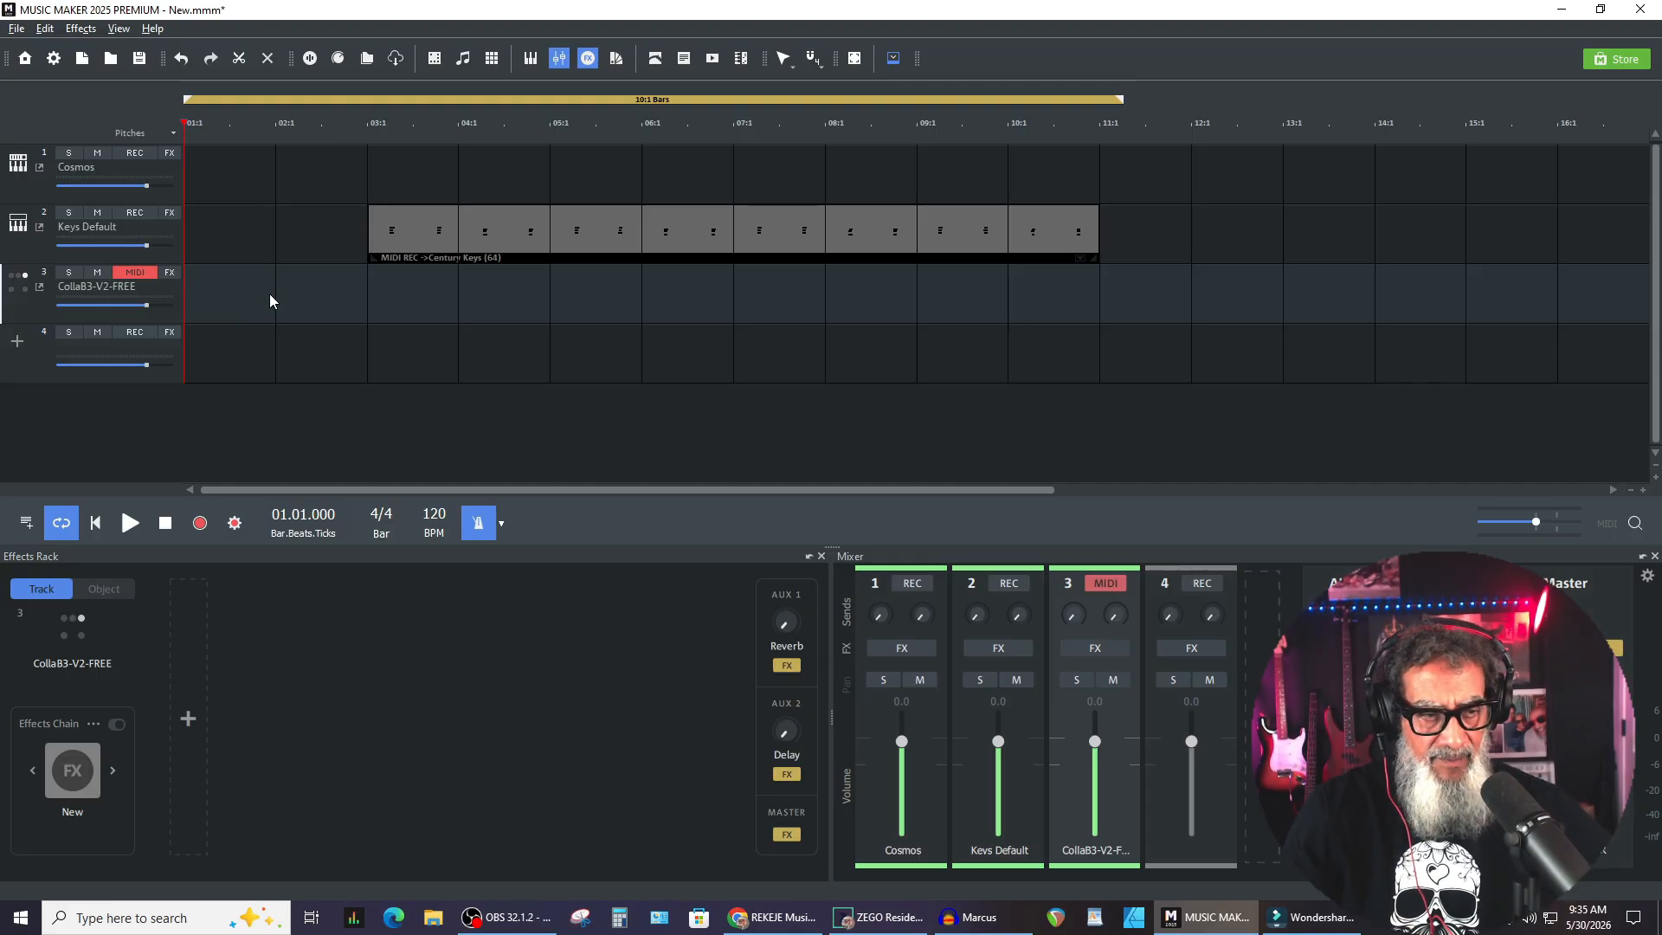
Record a new MIDI organ part on track 3 and trim the clip to run from bar 3 to bar 11
{"action": "left_click", "coordinate": [201, 524]}
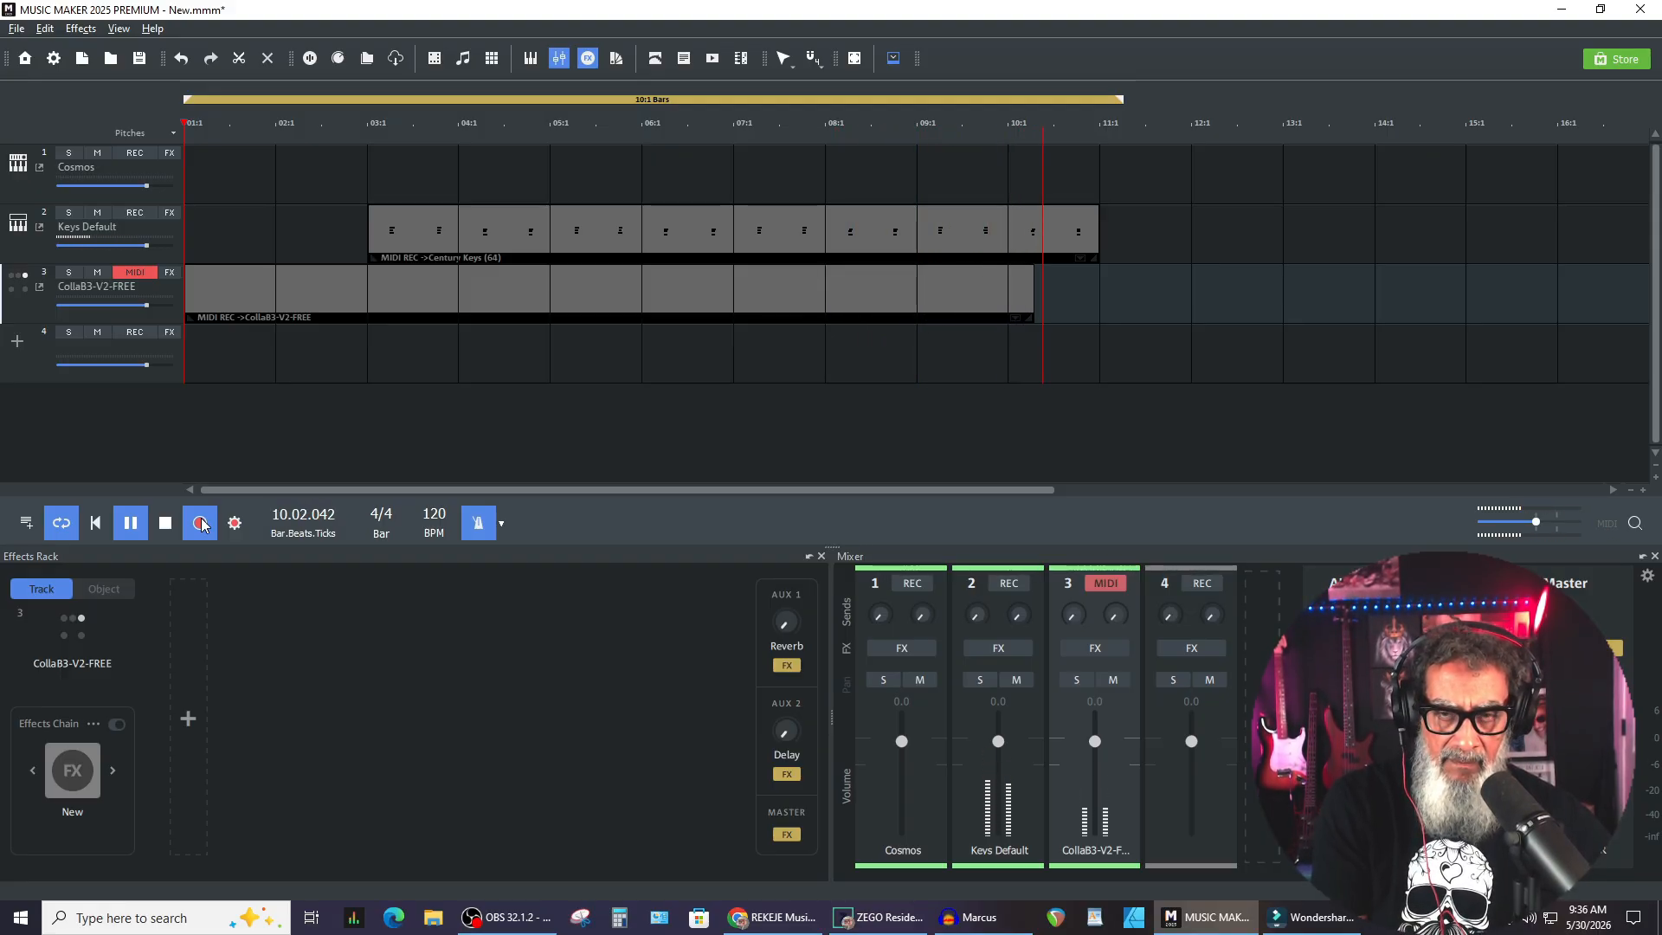
{"action": "left_click", "coordinate": [200, 523]}
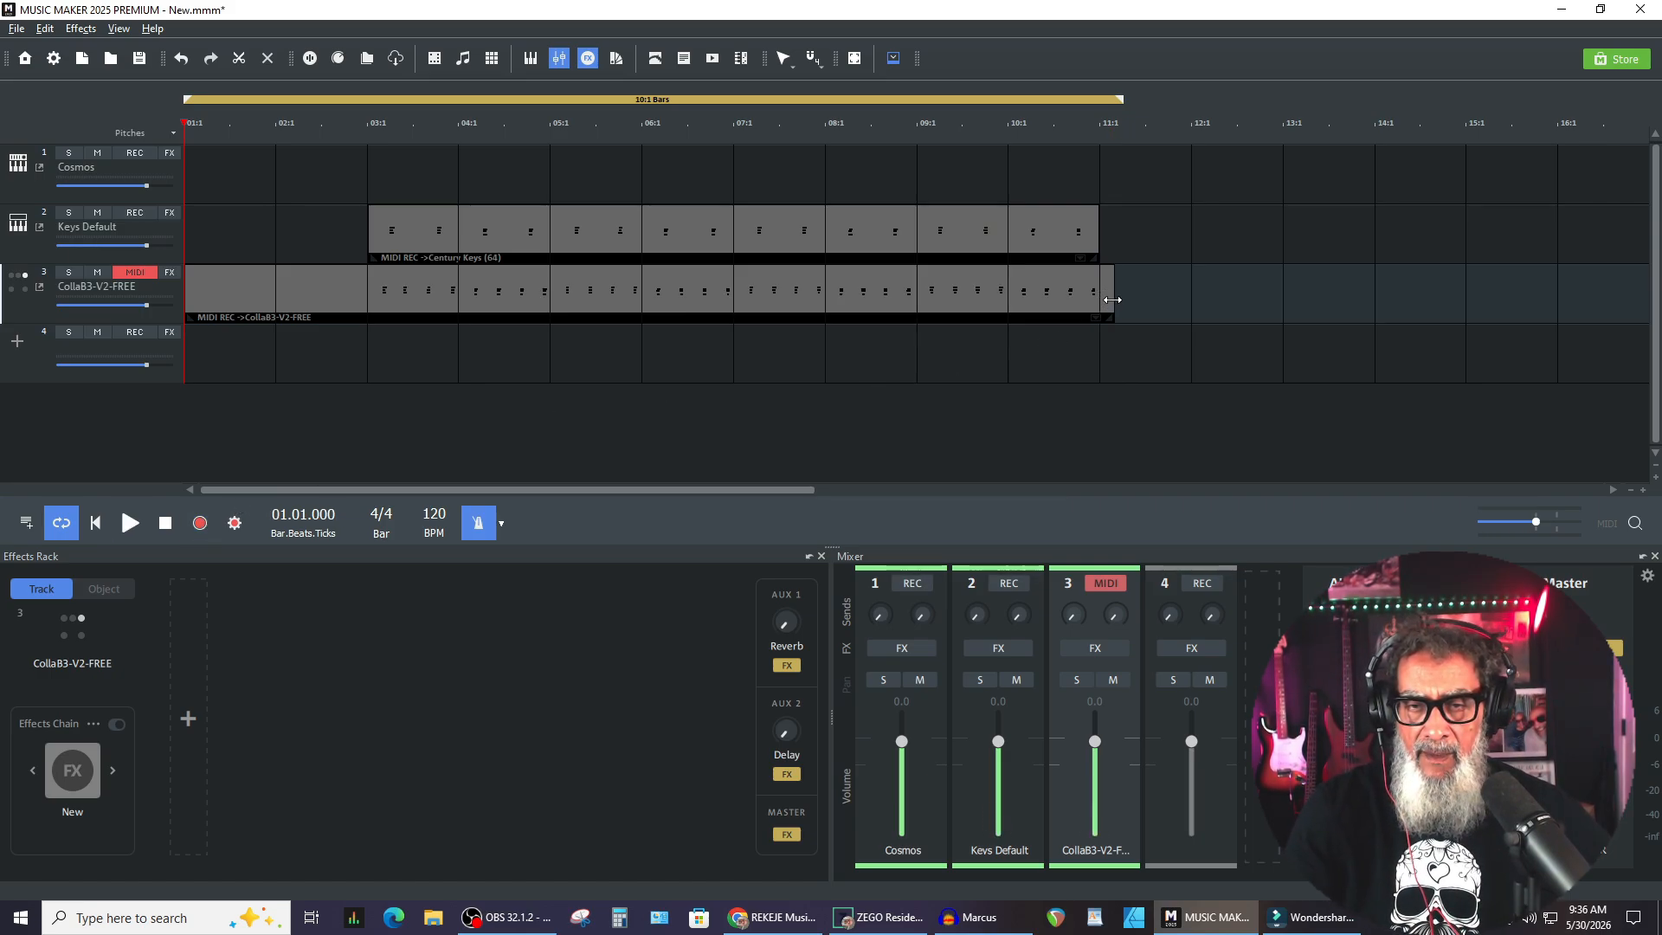
{"action": "left_click_drag", "start_coordinate": [1112, 300], "coordinate": [1098, 299]}
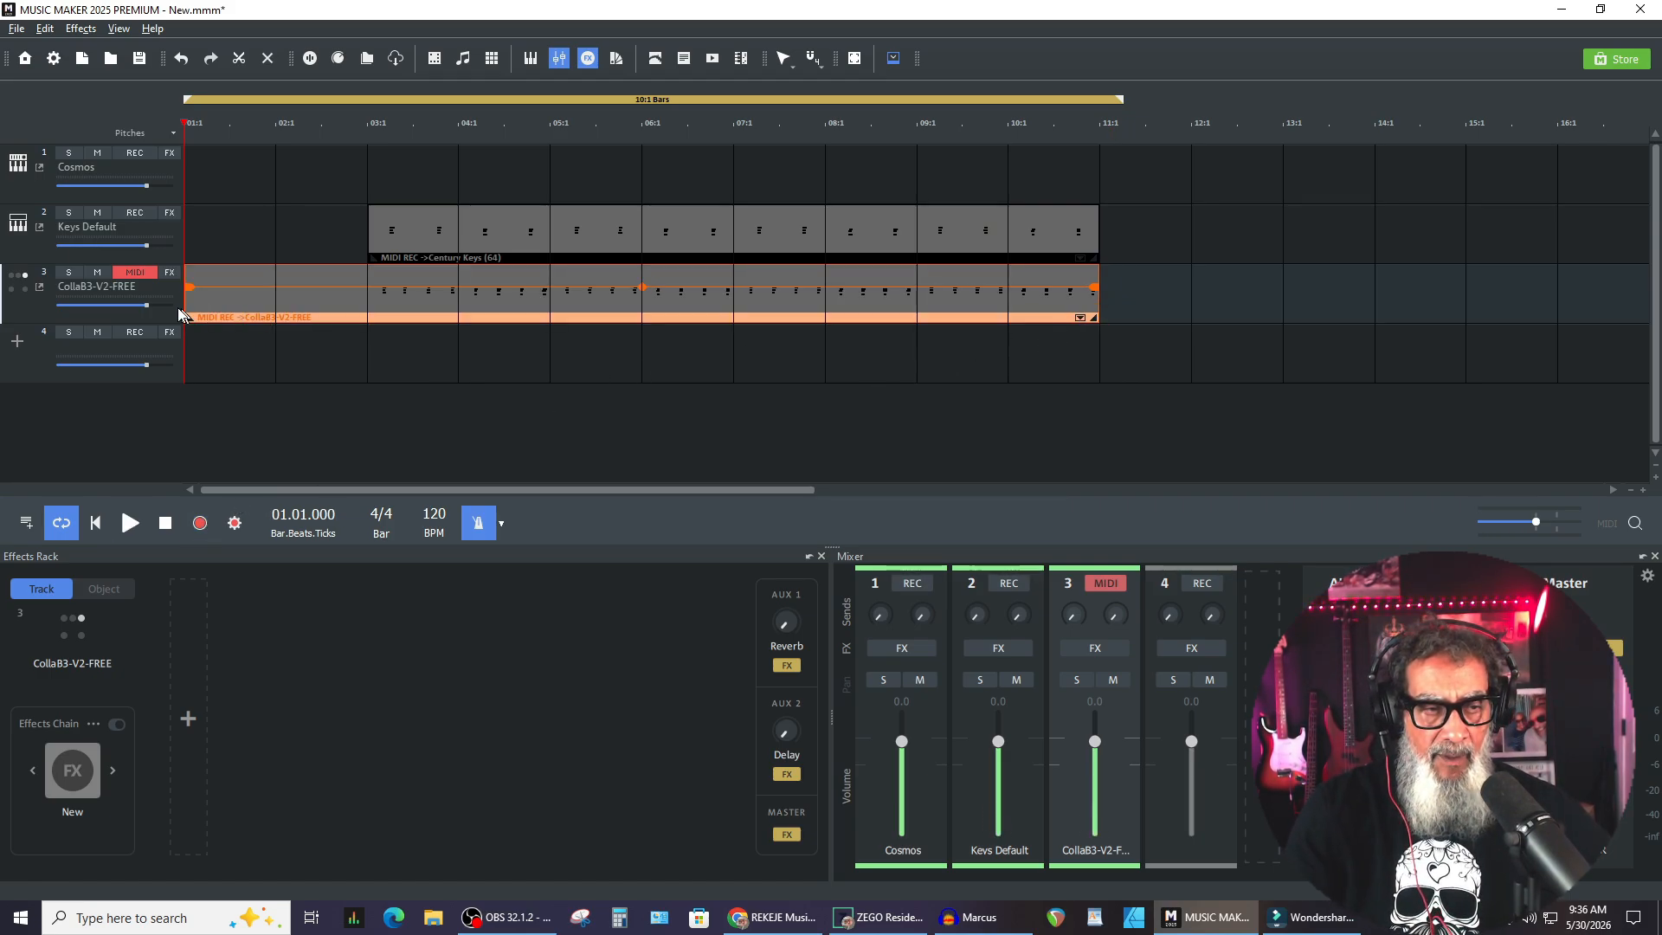
{"action": "left_click_drag", "start_coordinate": [184, 306], "coordinate": [370, 307]}
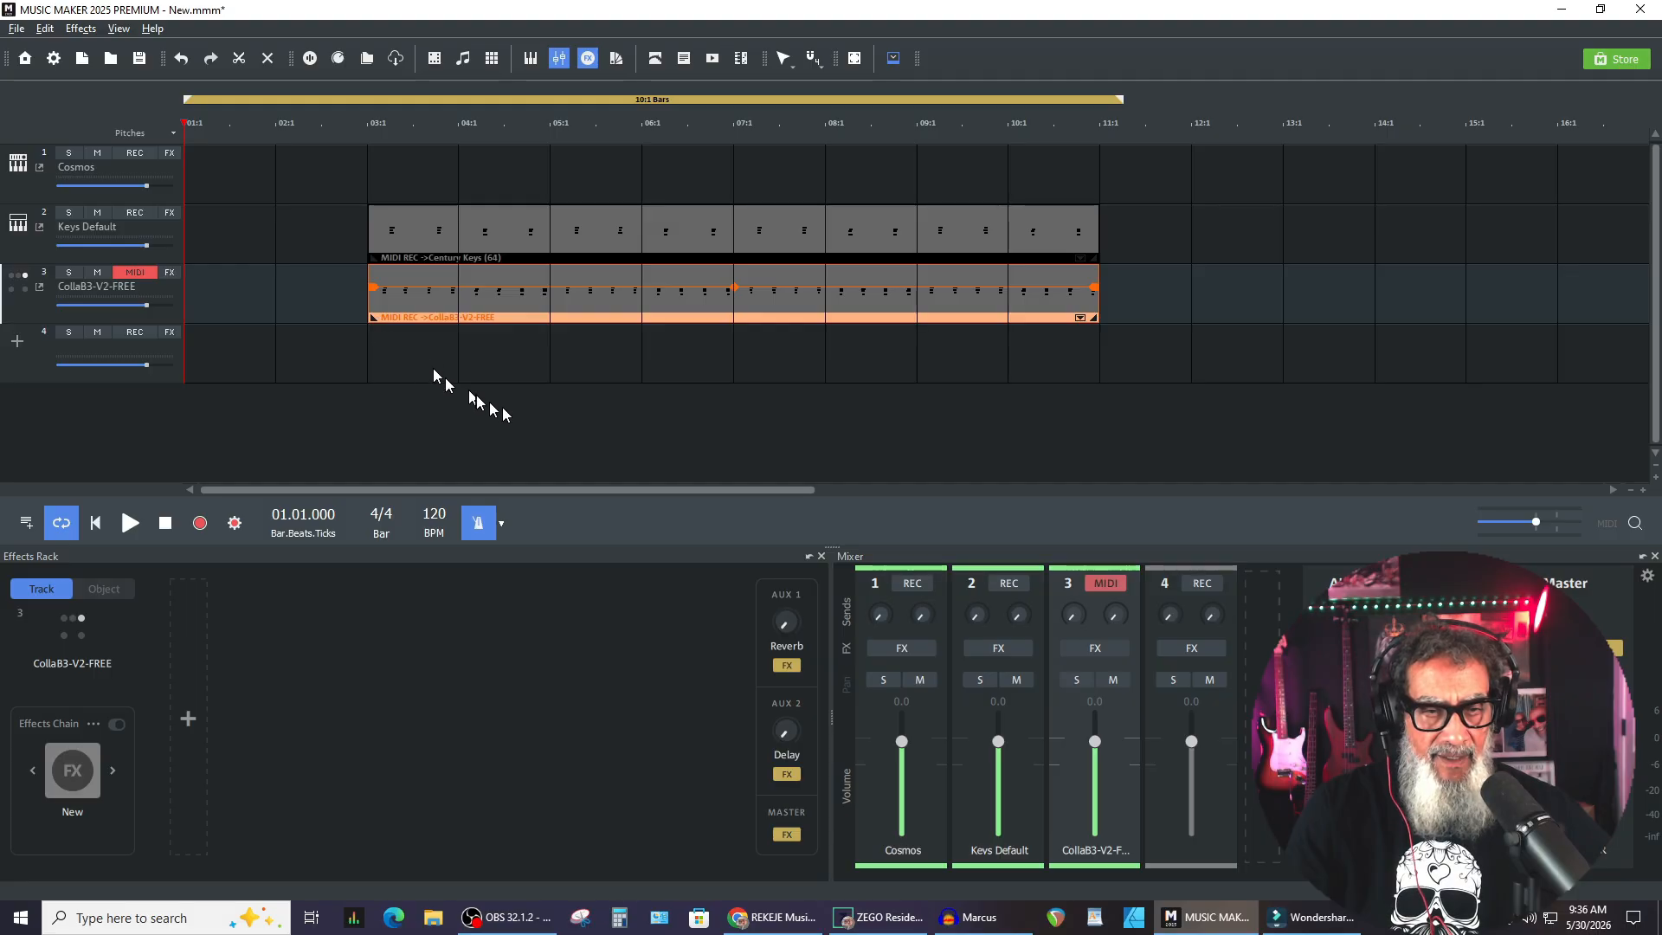
{"action": "left_click", "coordinate": [1312, 326]}
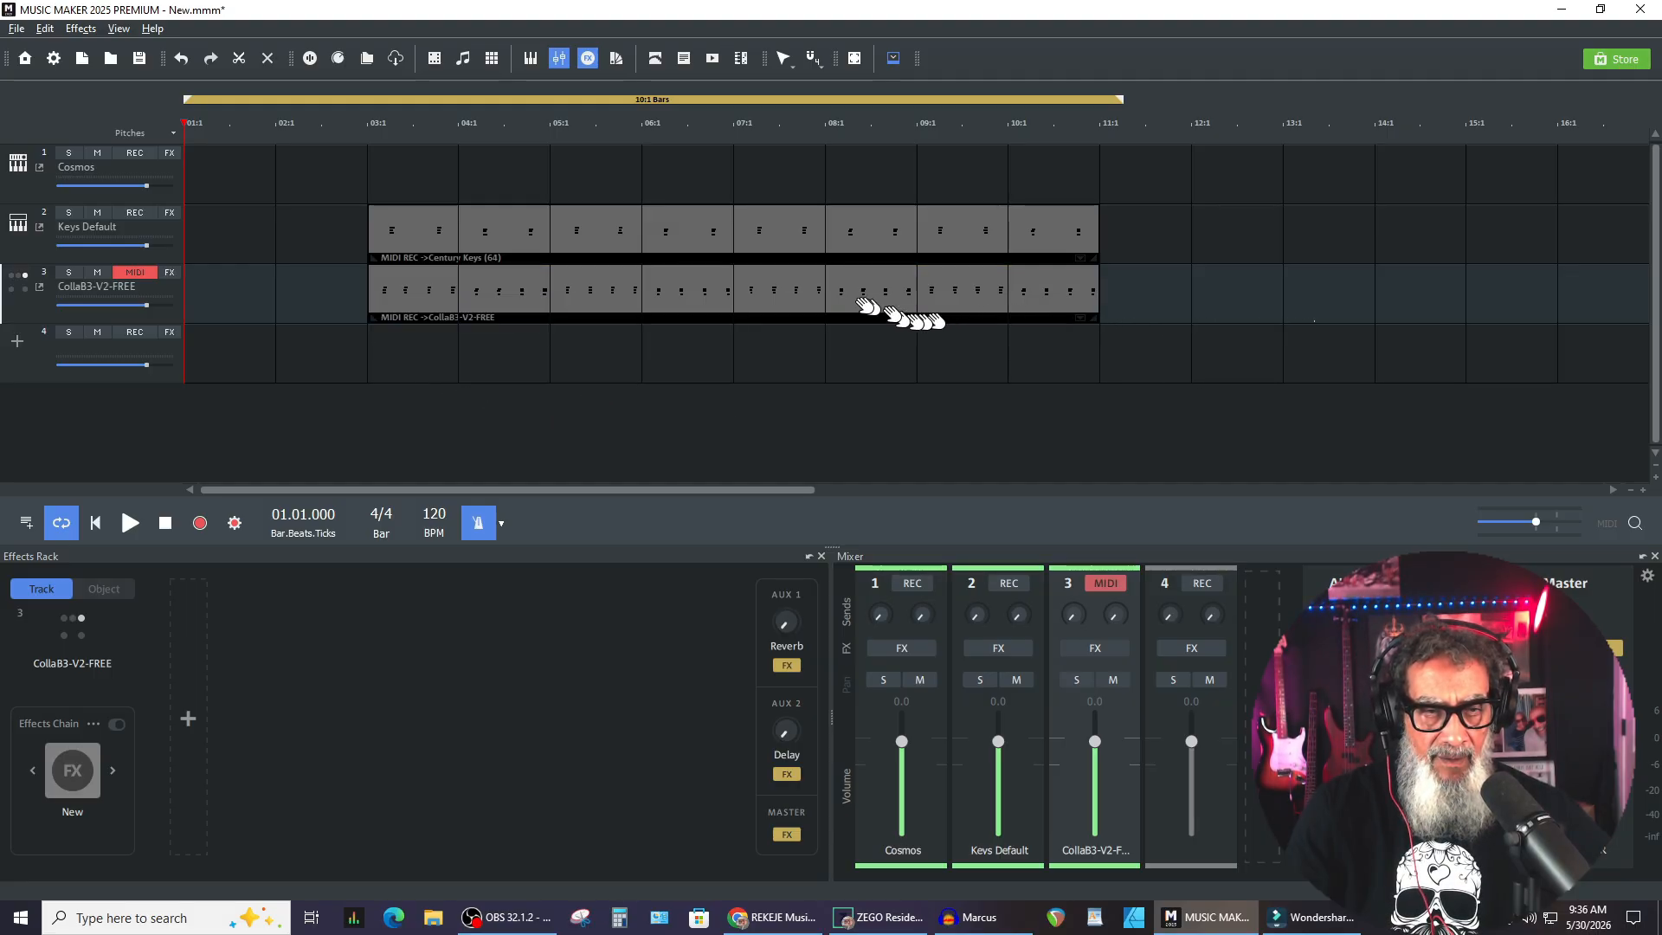
Open the track 2 keys clip in the MIDI editor and play back both parts with the metronome turned off, closing the editor
{"action": "double_click", "coordinate": [793, 233]}
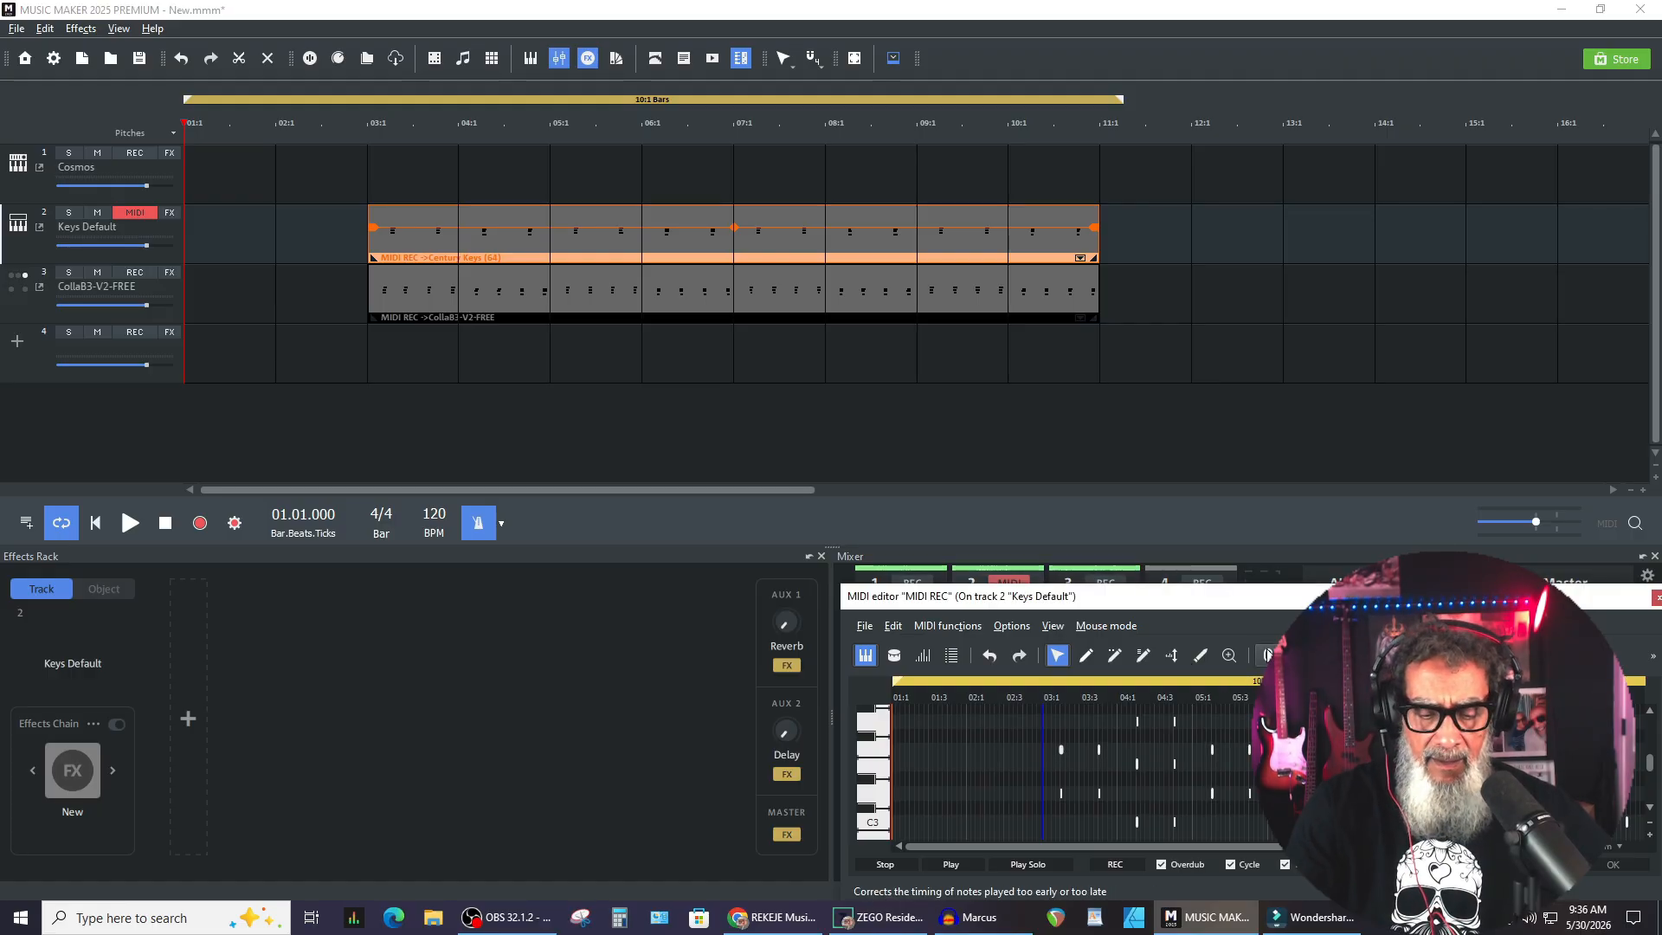
{"action": "key", "text": "space"}
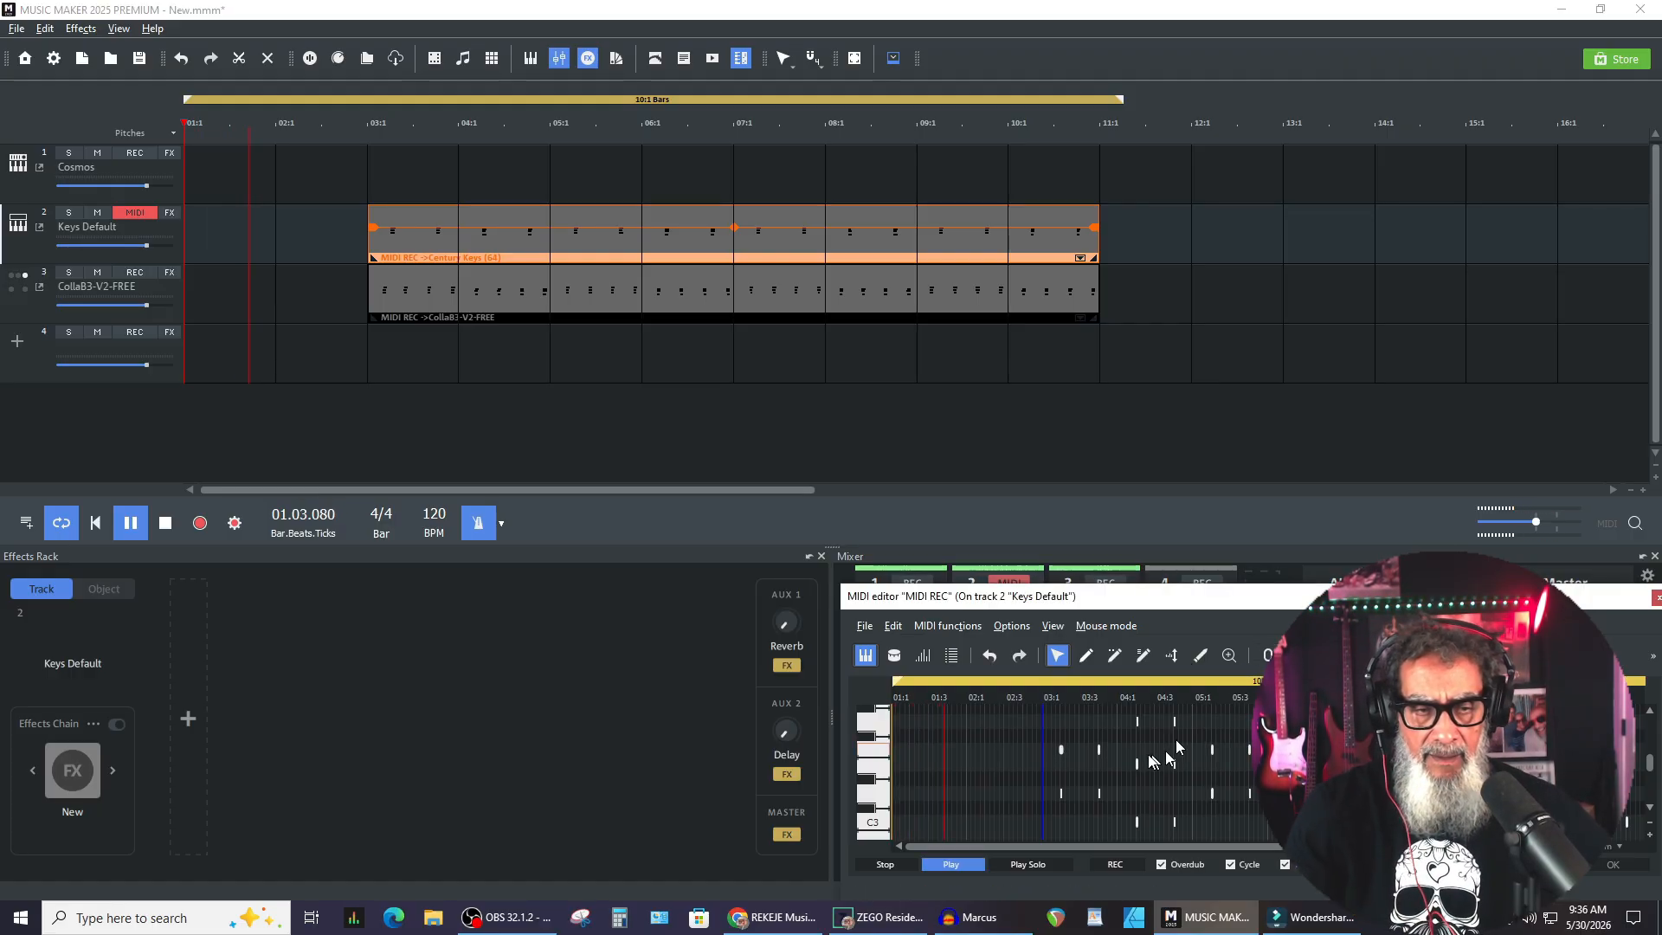
{"action": "left_click", "coordinate": [481, 523]}
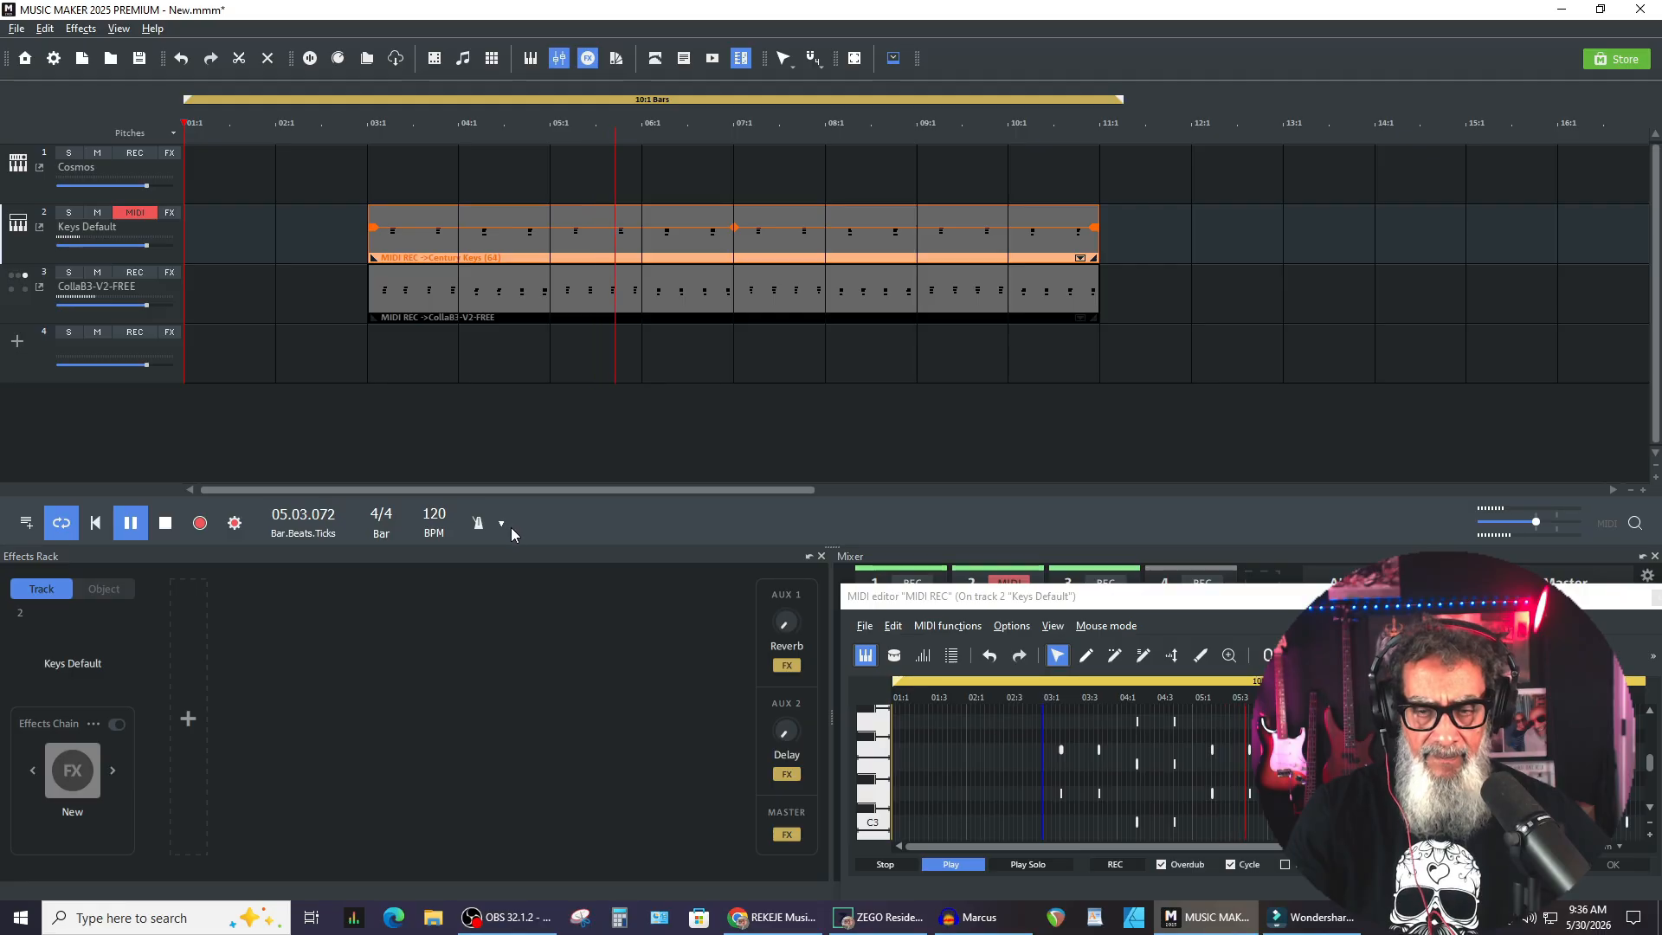
{"action": "left_click", "coordinate": [1656, 599]}
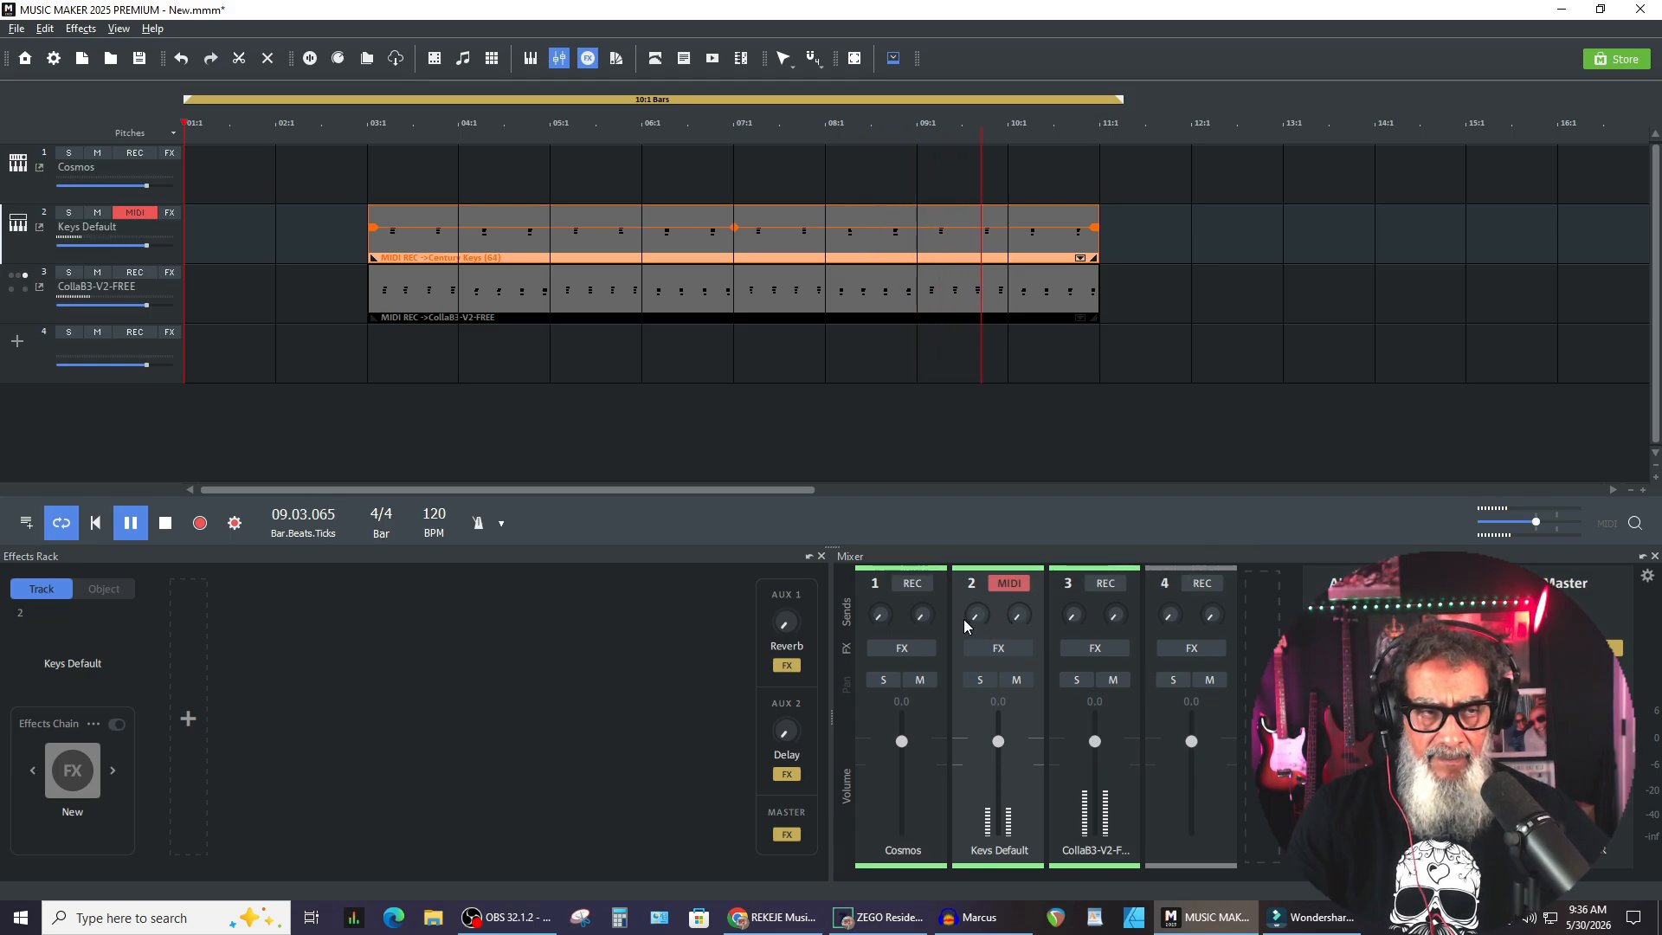
{"action": "left_click", "coordinate": [165, 522]}
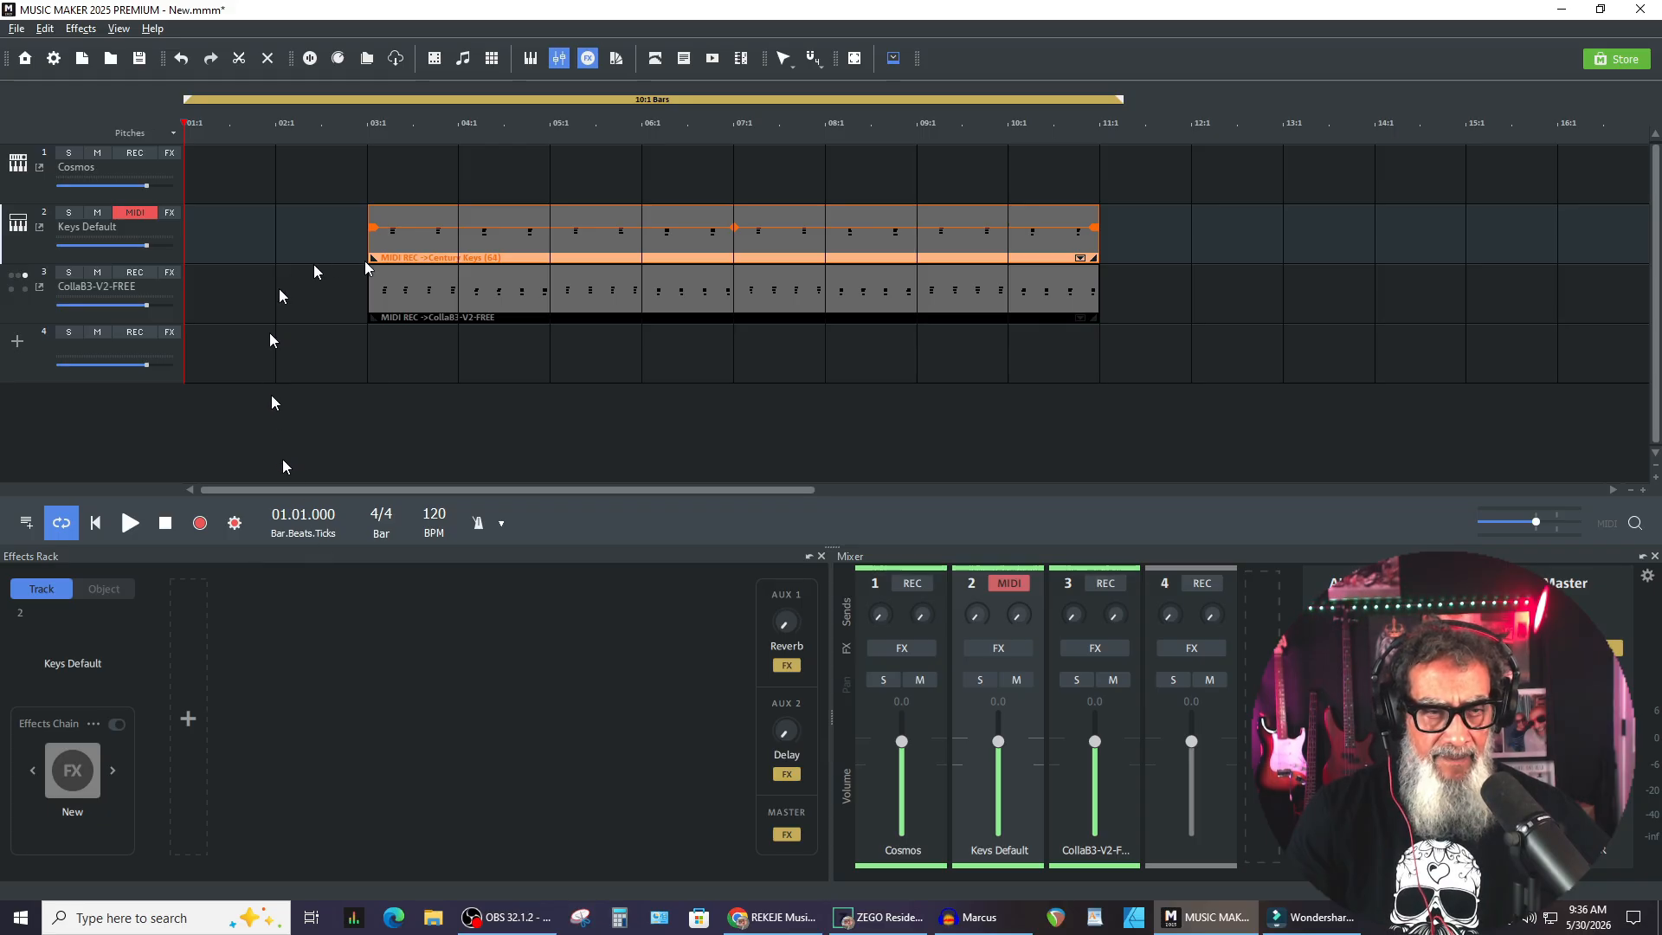
{"action": "left_click", "coordinate": [1228, 274]}
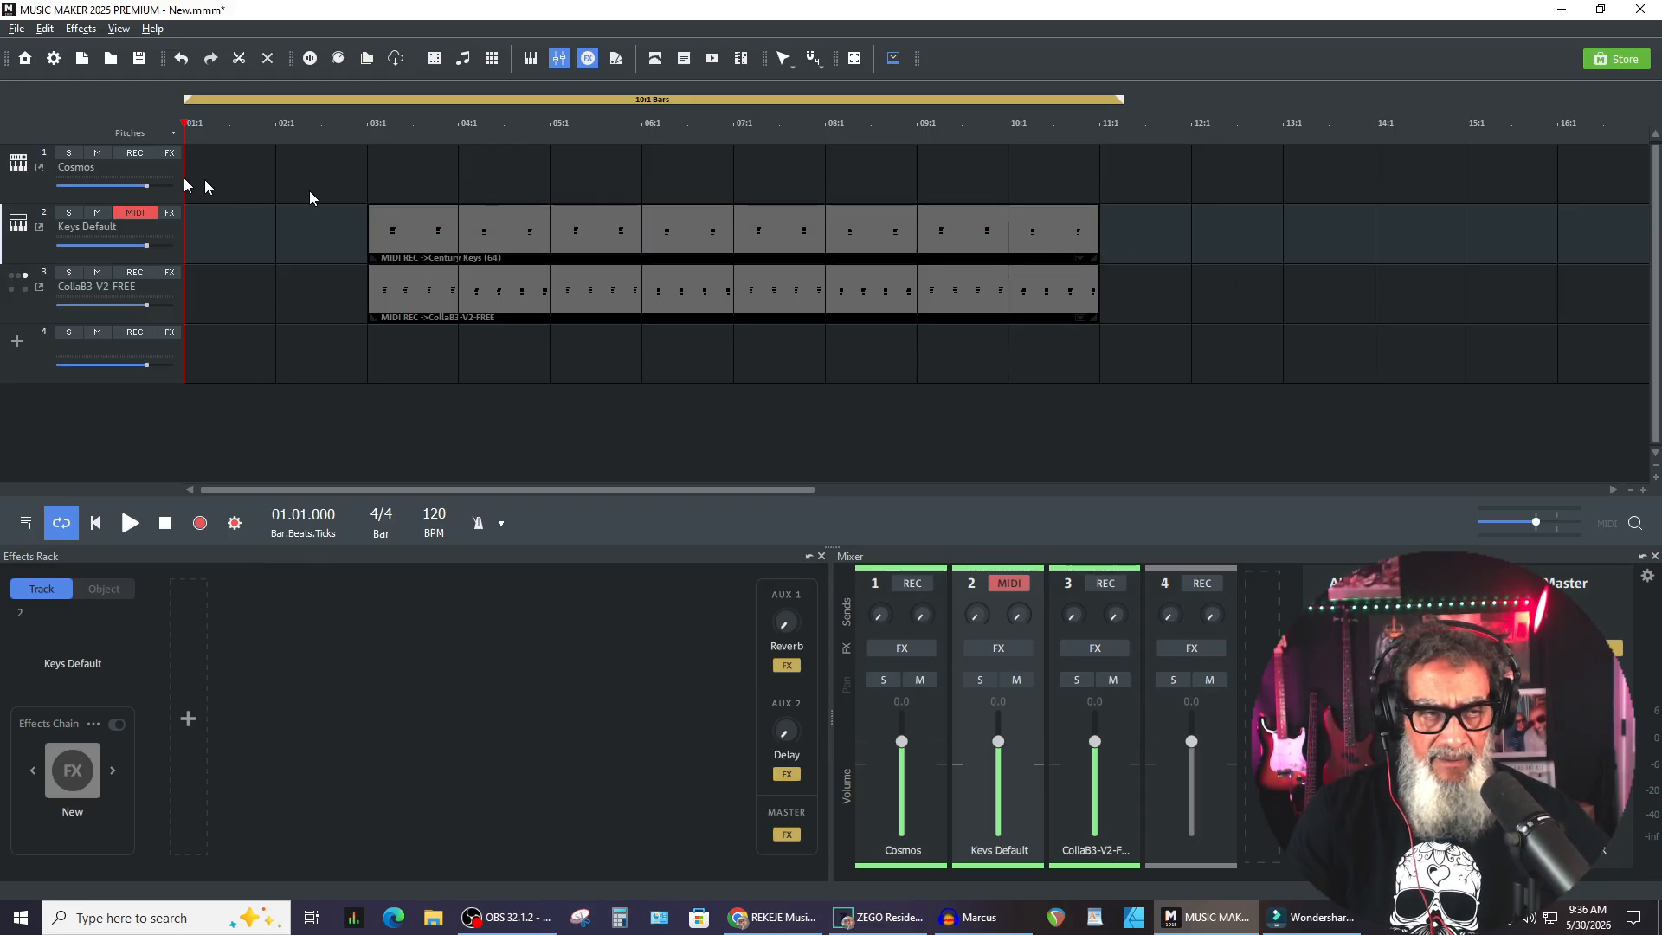
Disarm MIDI recording on track 2 and add two empty tracks, 5 and 6, to the arrangement
{"action": "left_click", "coordinate": [135, 213]}
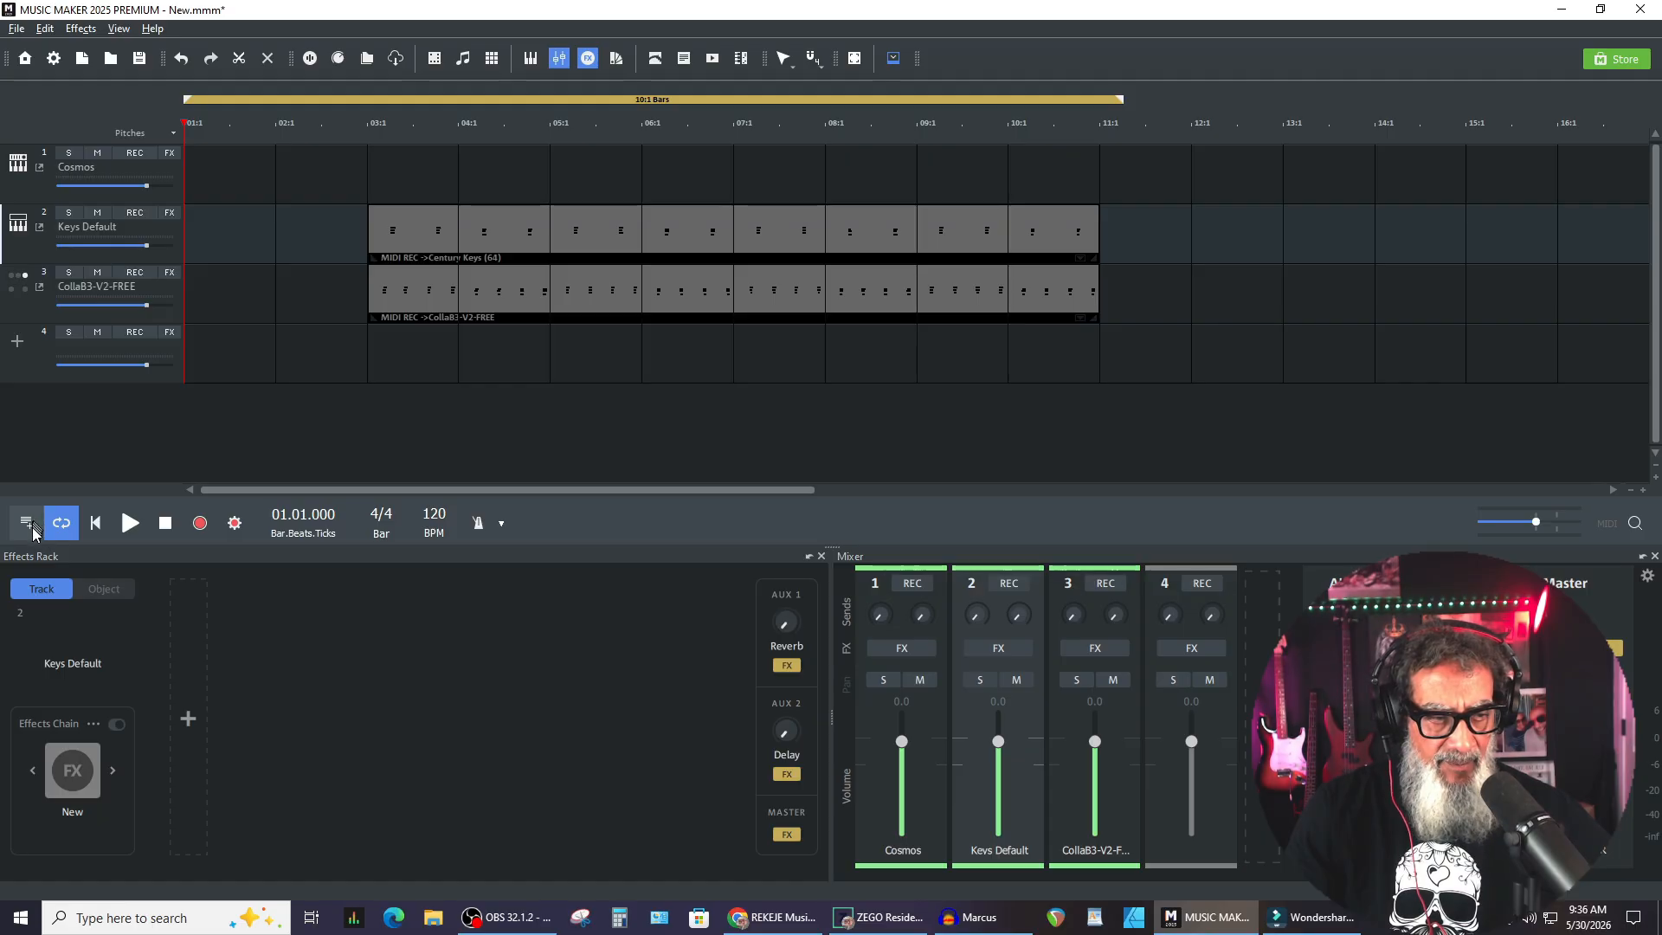
{"action": "left_click", "coordinate": [32, 526]}
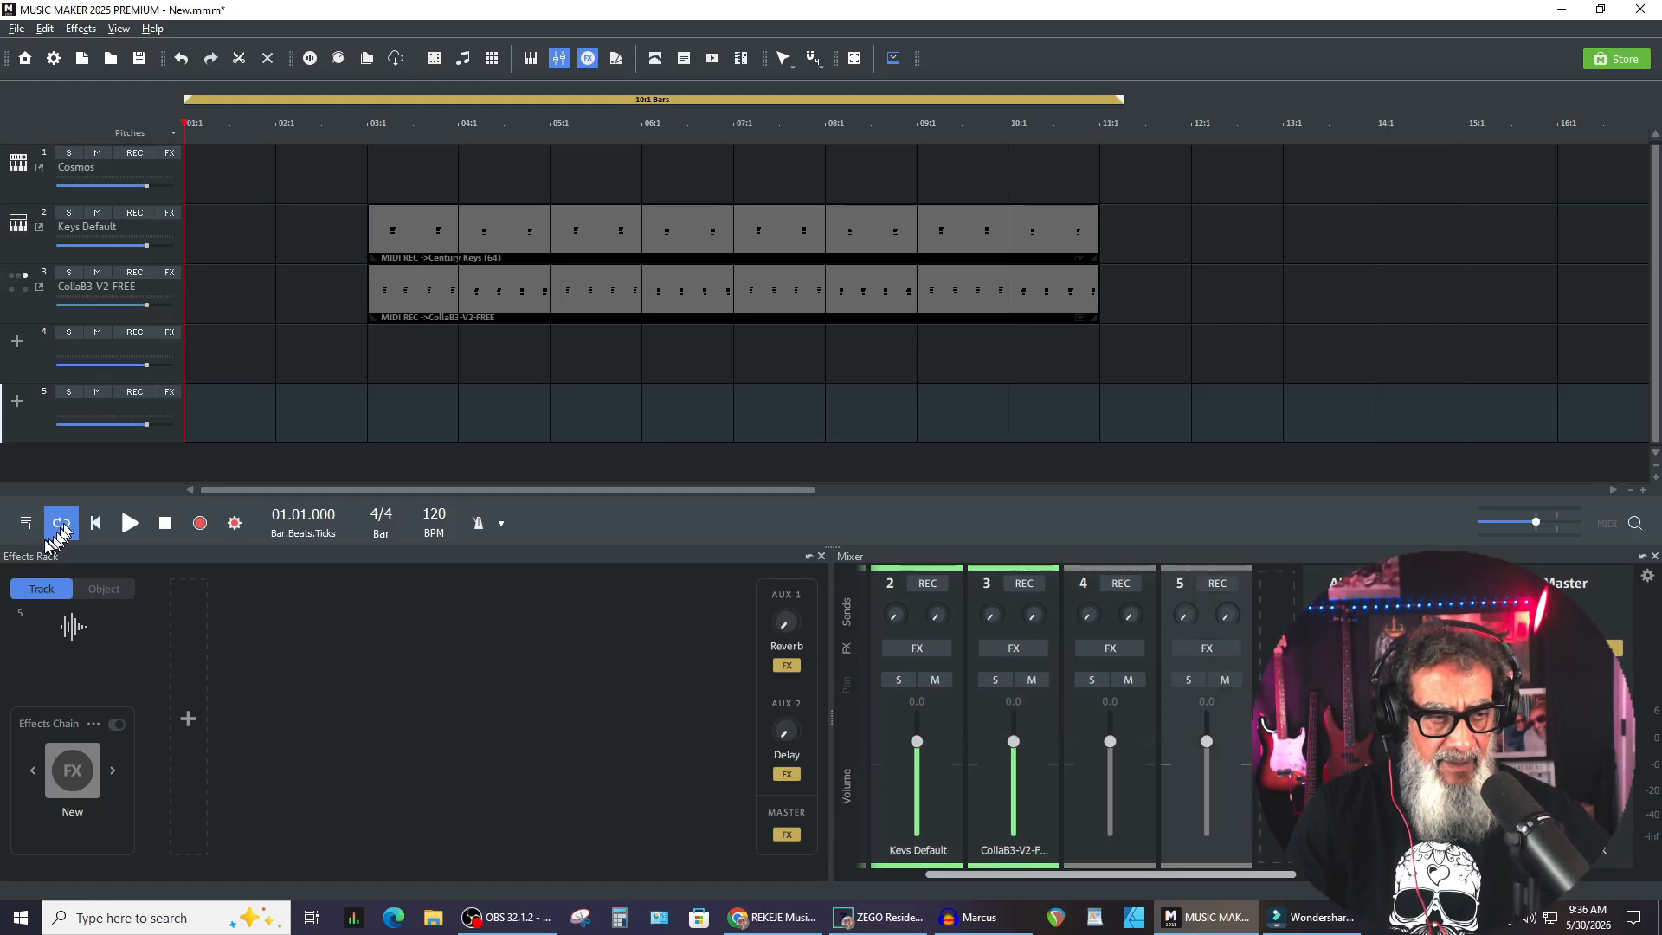
{"action": "left_click", "coordinate": [33, 526]}
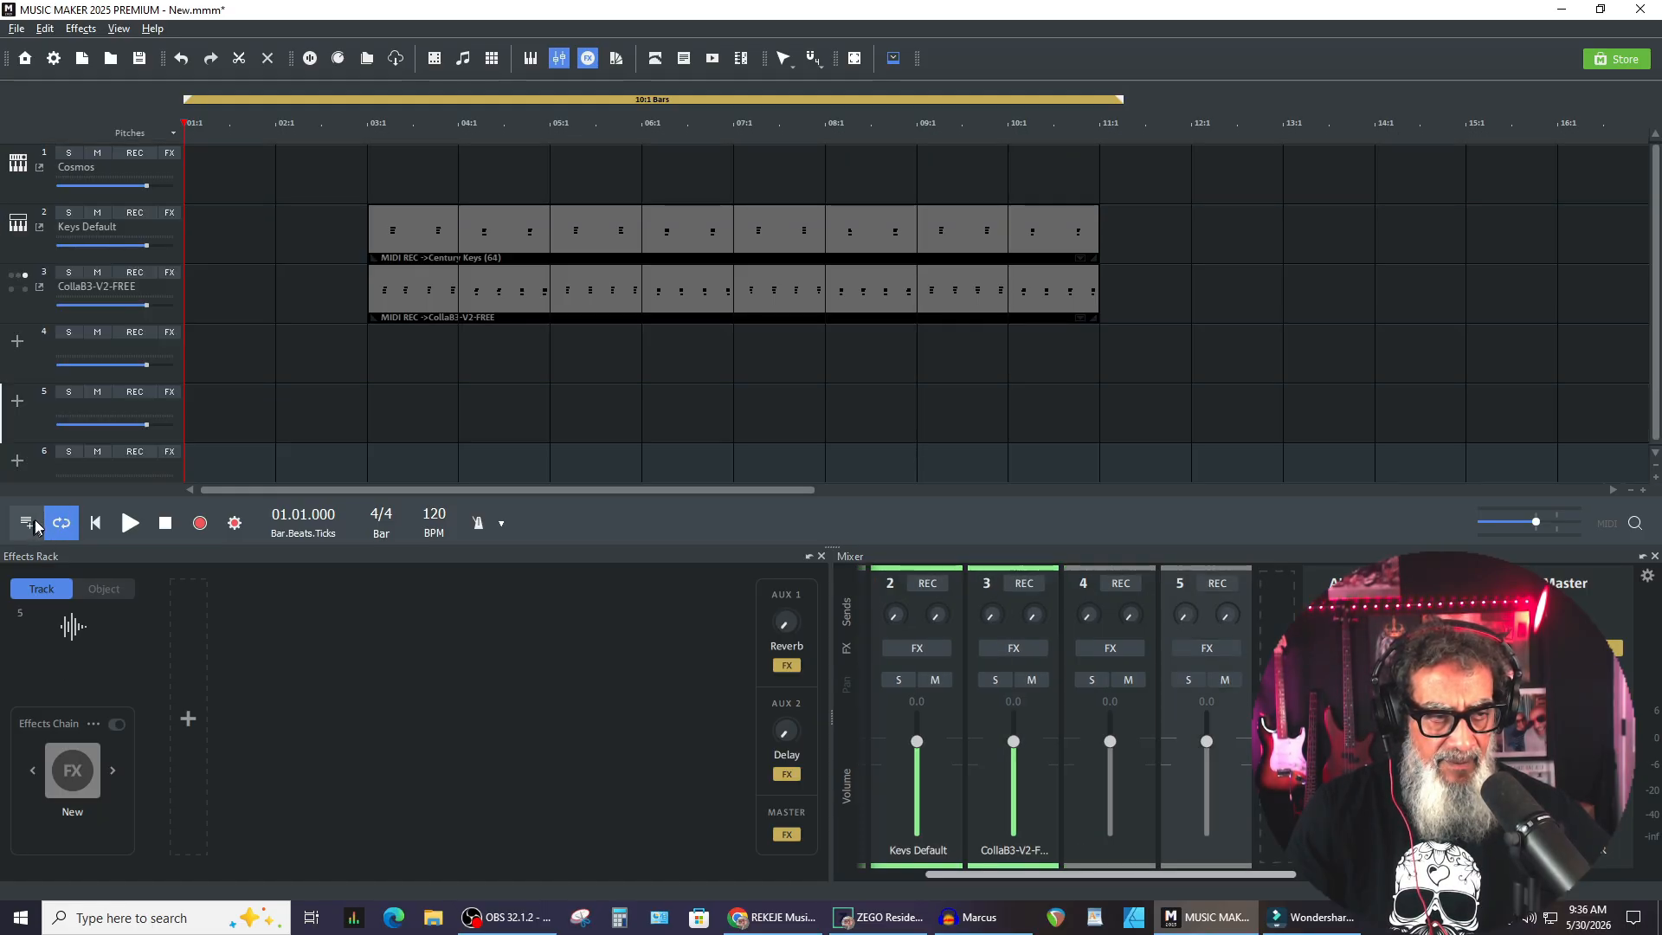
Load the Pop Drums Funky preset of the Pop Drums instrument on track 4 and close its plug-in window
{"action": "left_click", "coordinate": [15, 345]}
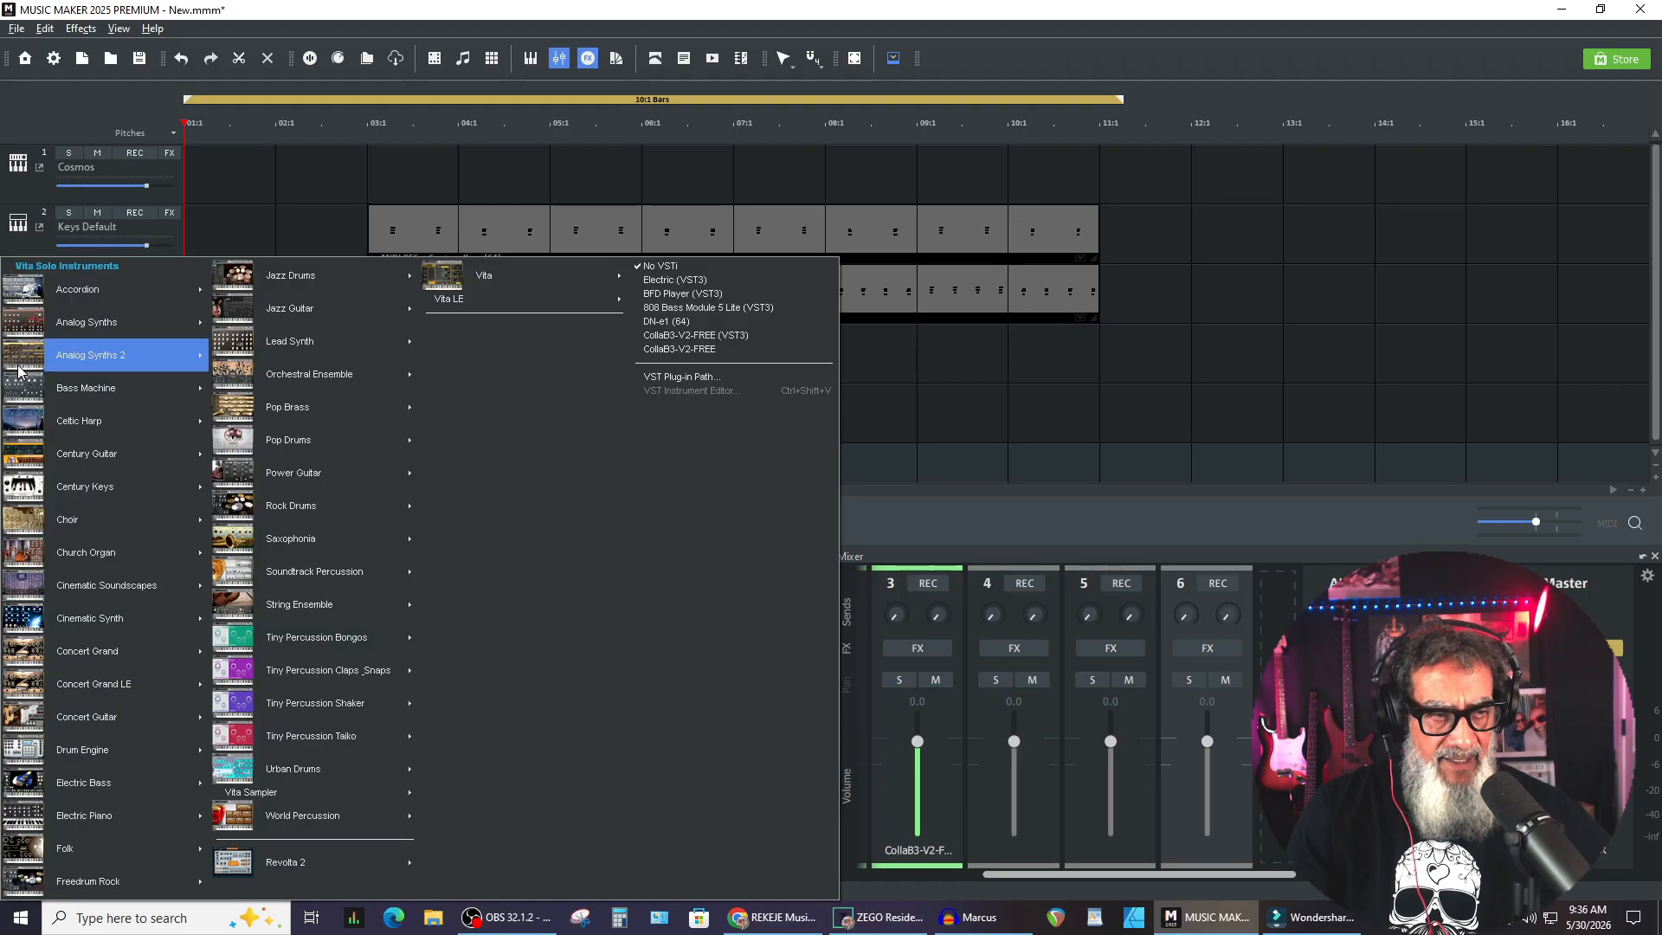
{"action": "mouse_move", "coordinate": [198, 333]}
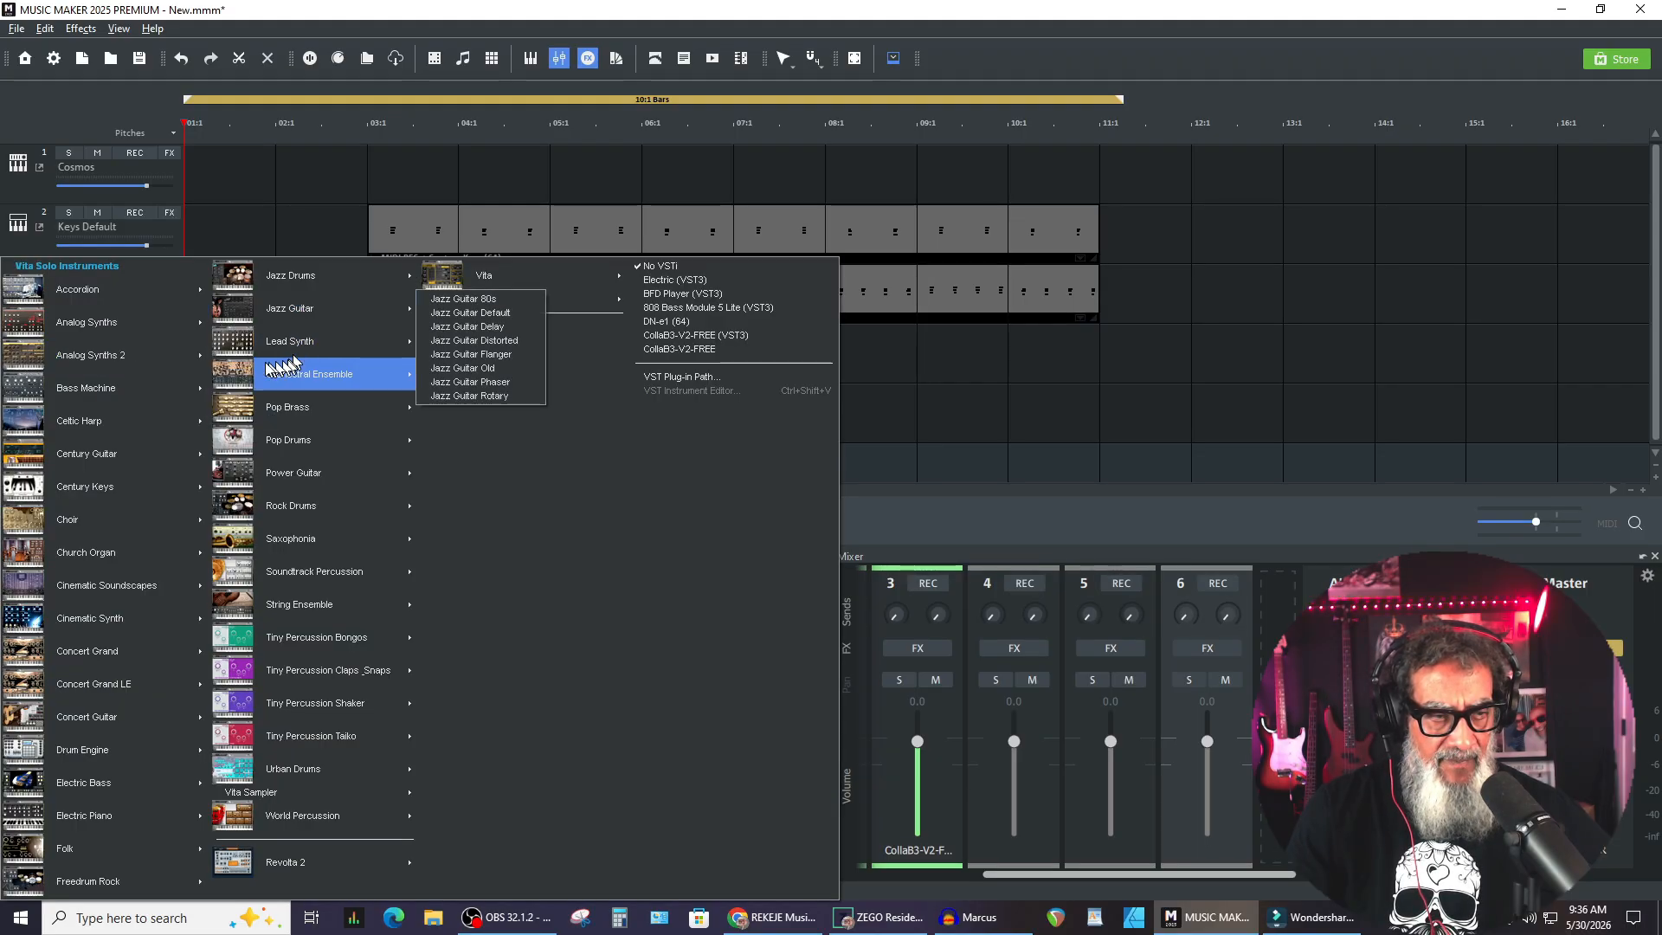
{"action": "mouse_move", "coordinate": [173, 394]}
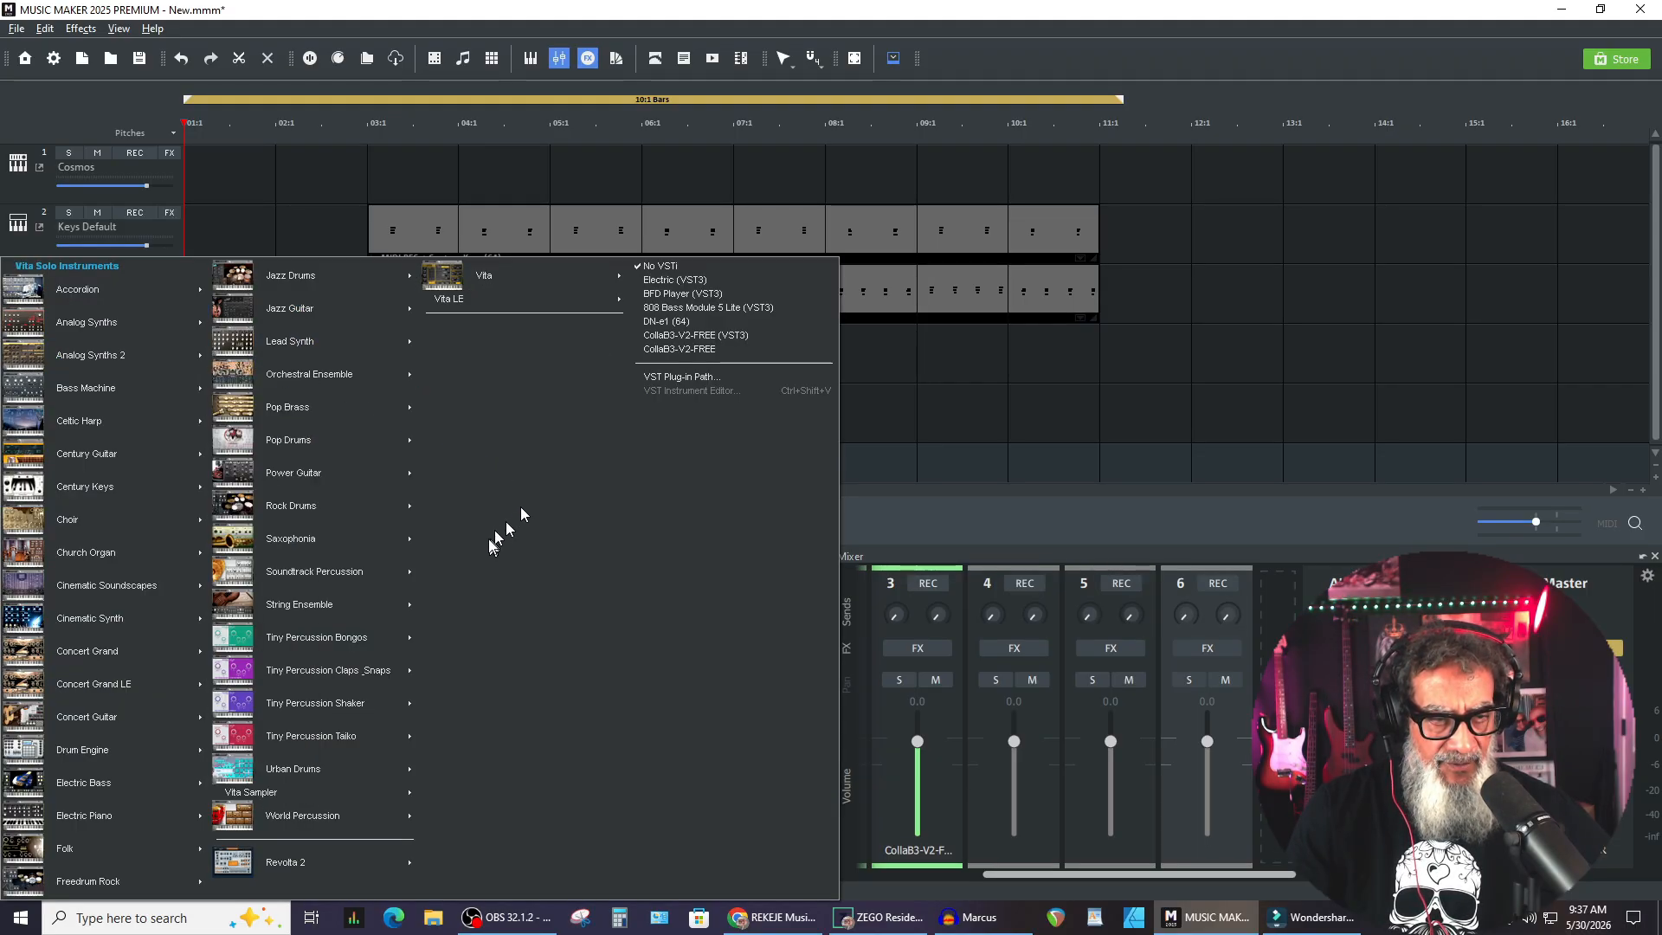
{"action": "mouse_move", "coordinate": [366, 445]}
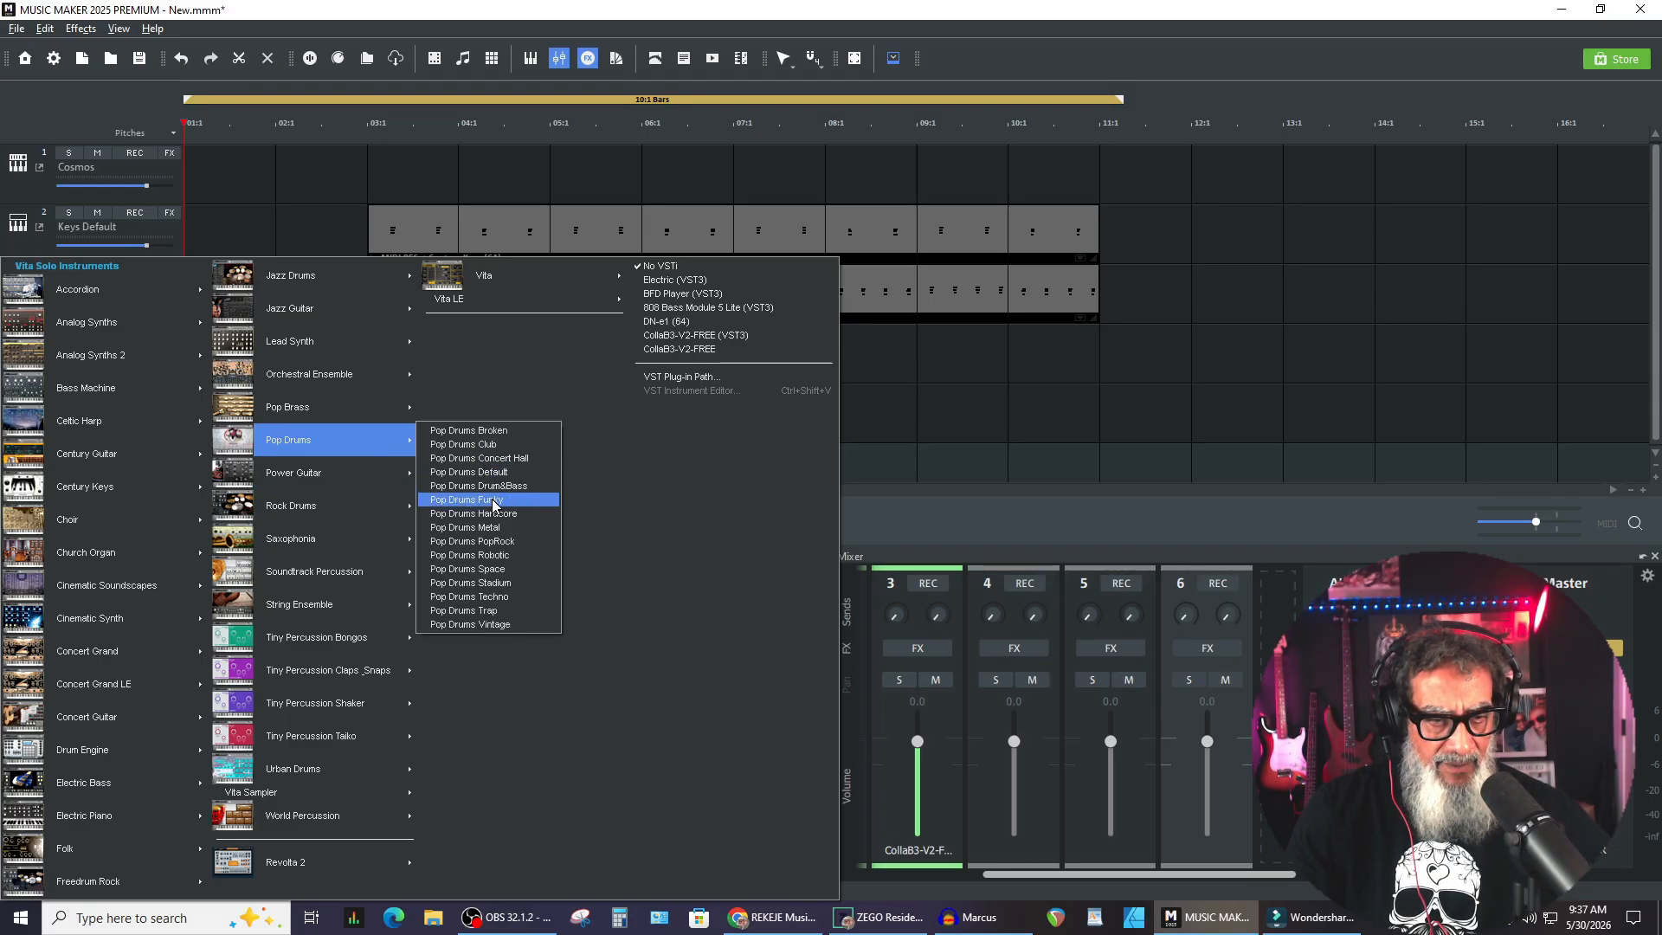
{"action": "left_click", "coordinate": [494, 501]}
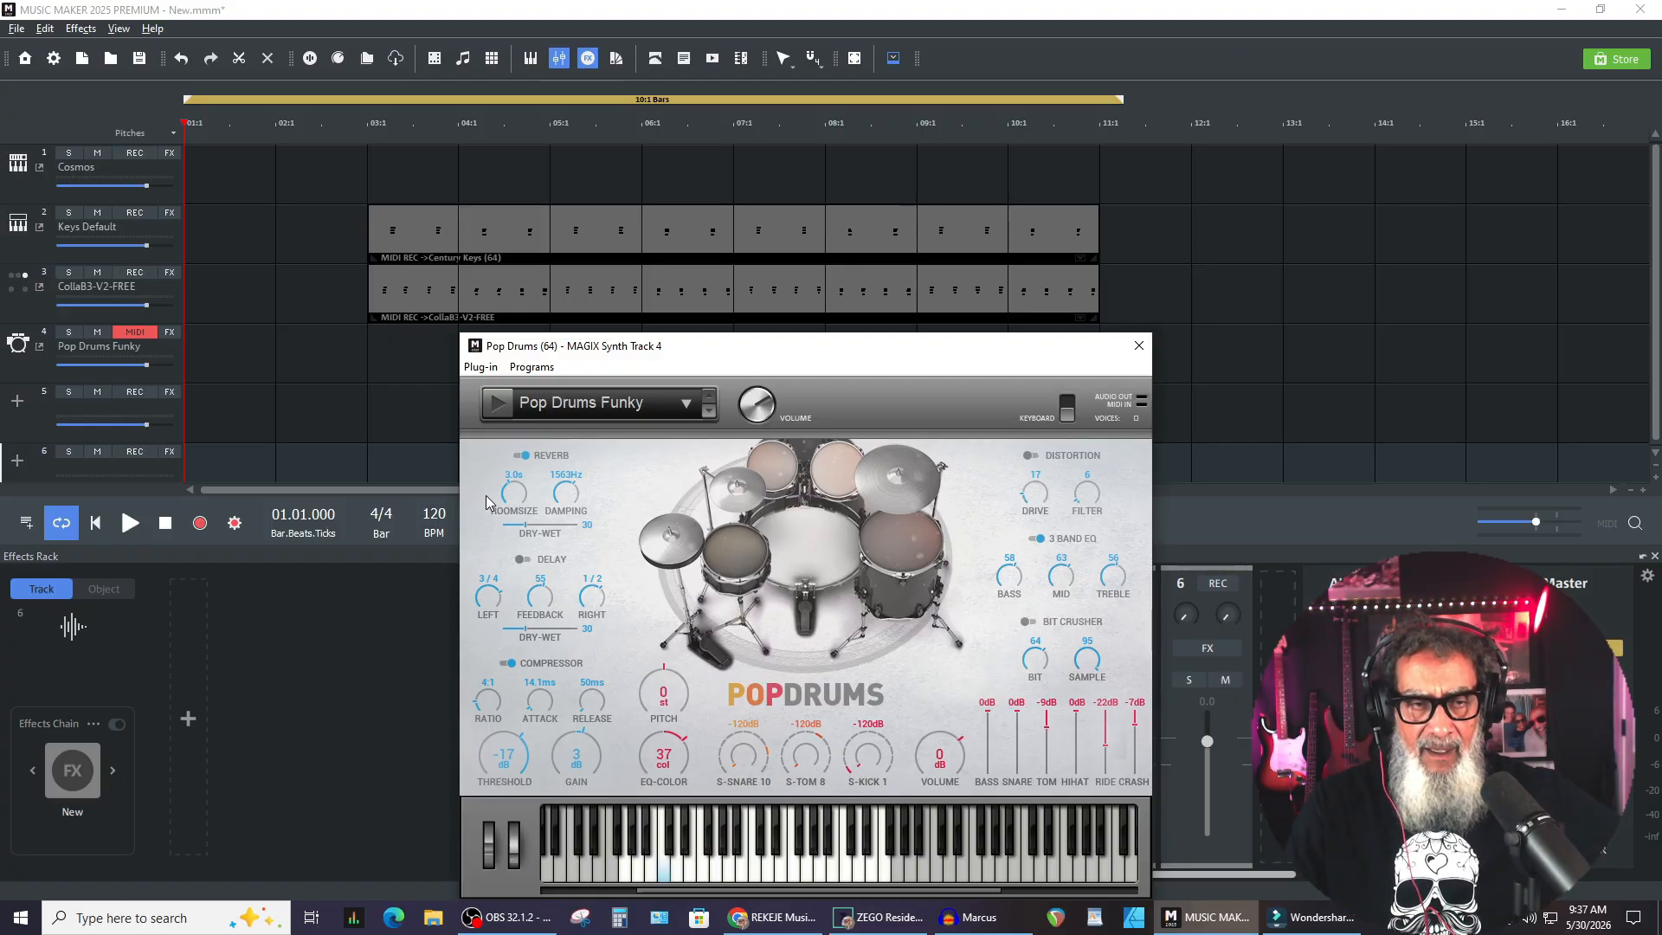
{"action": "left_click", "coordinate": [1138, 346]}
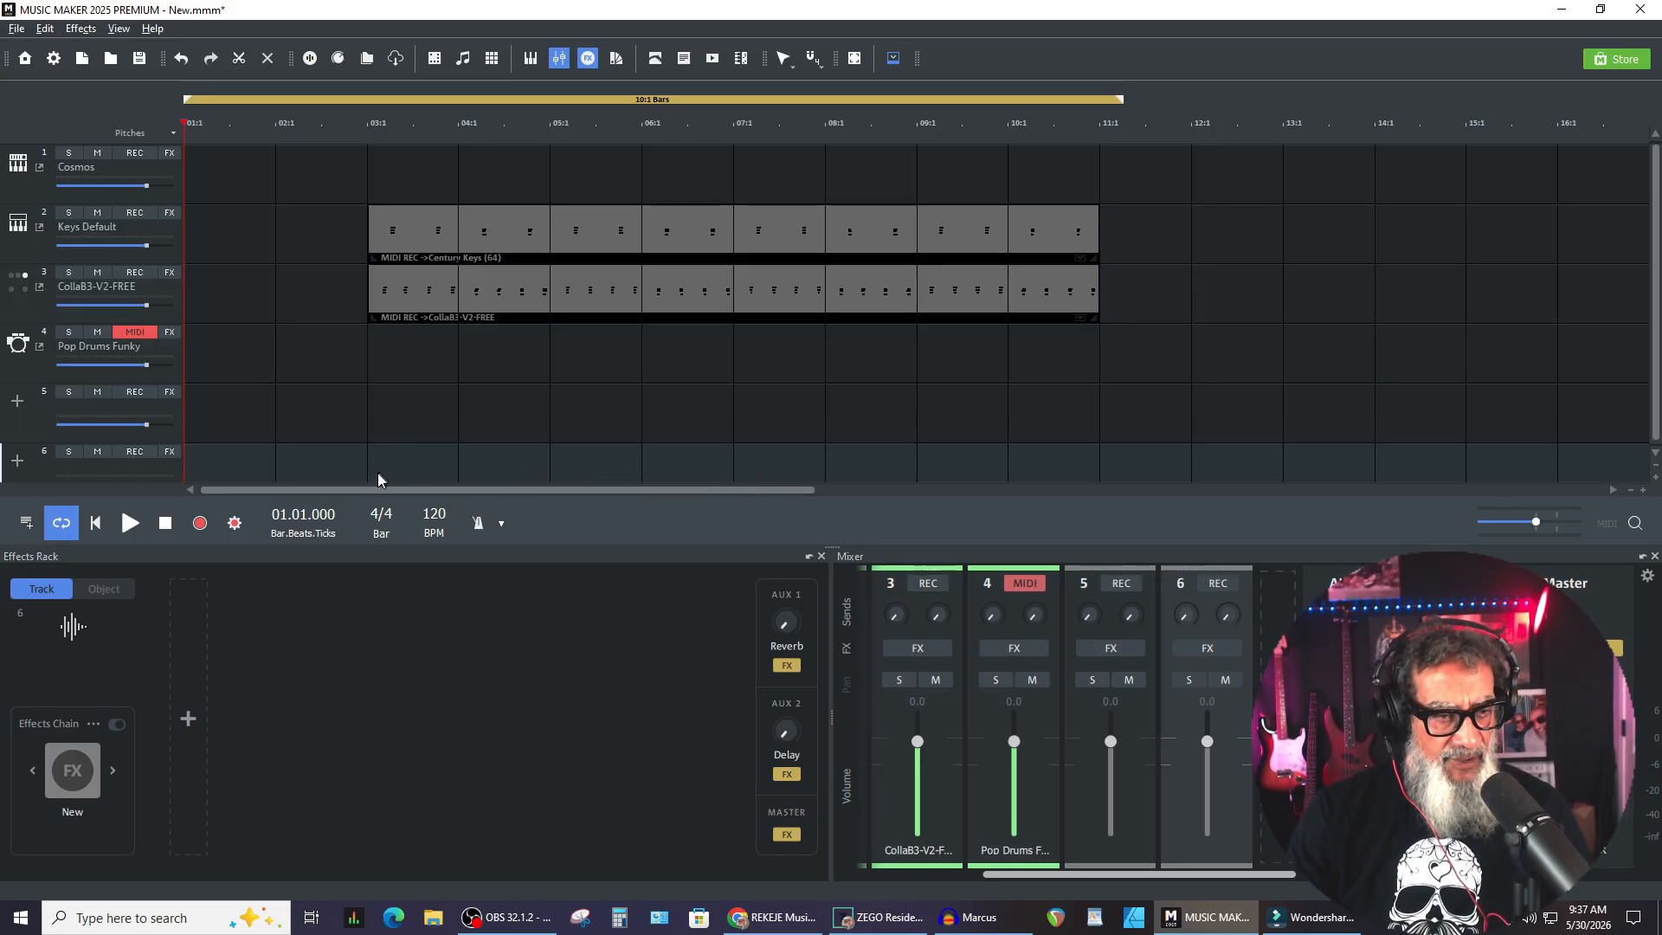
Record a MIDI drum part on track 4 with the metronome on and trim the clip to run from bar 3 to bar 11
{"action": "left_click", "coordinate": [477, 524]}
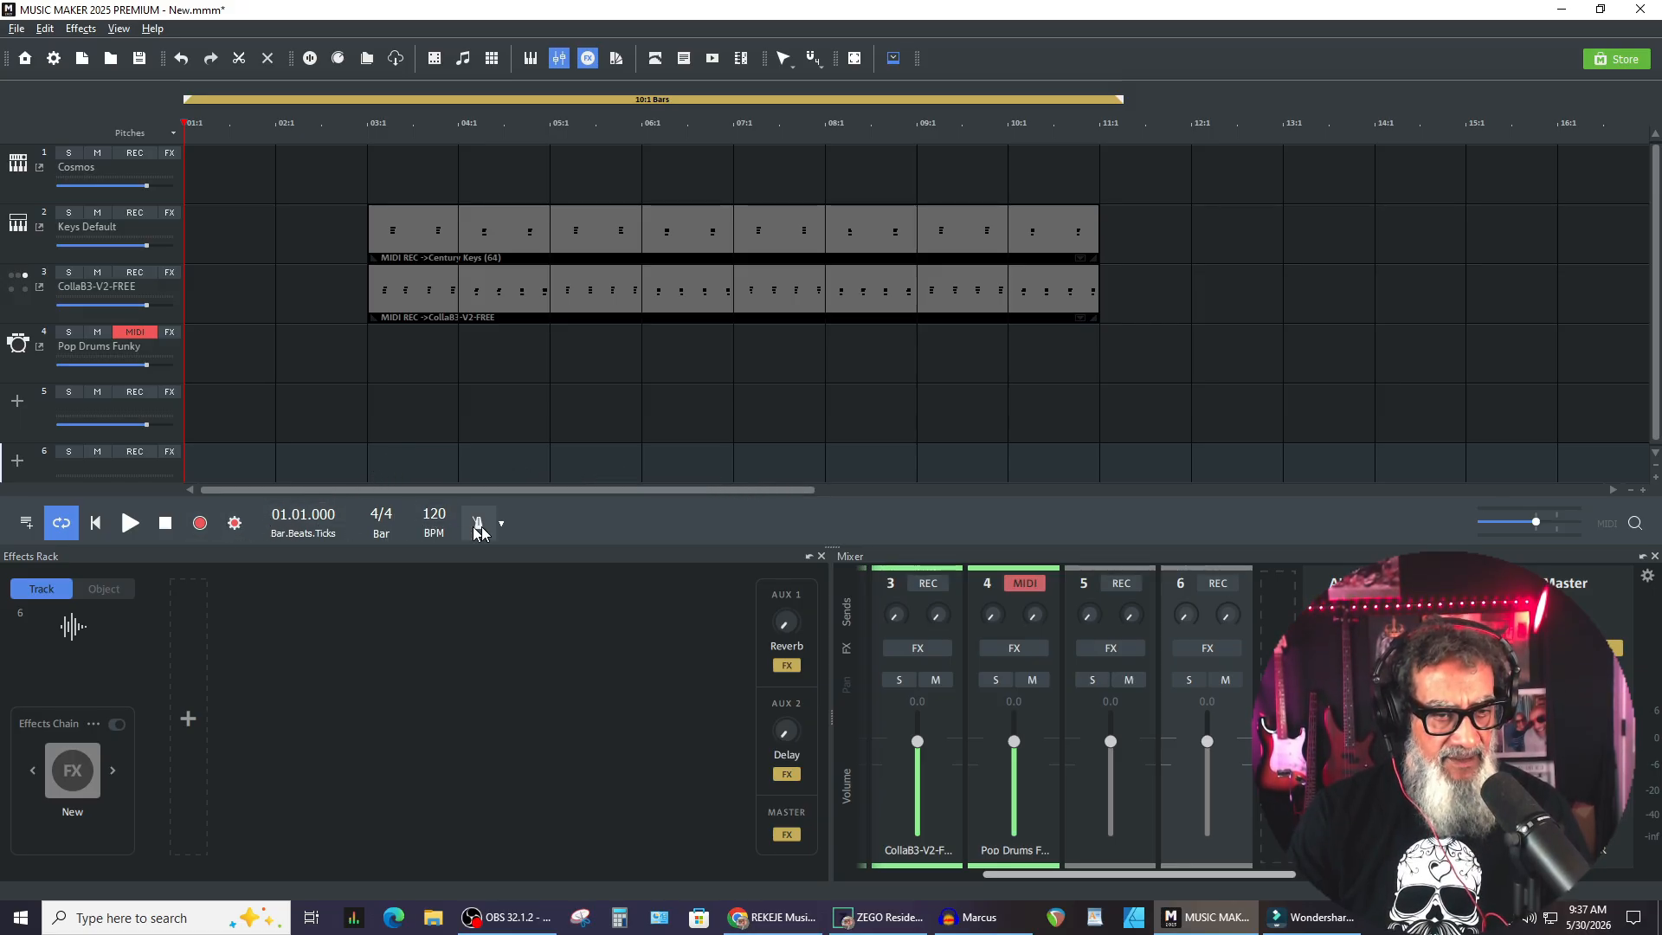
{"action": "left_click", "coordinate": [200, 523]}
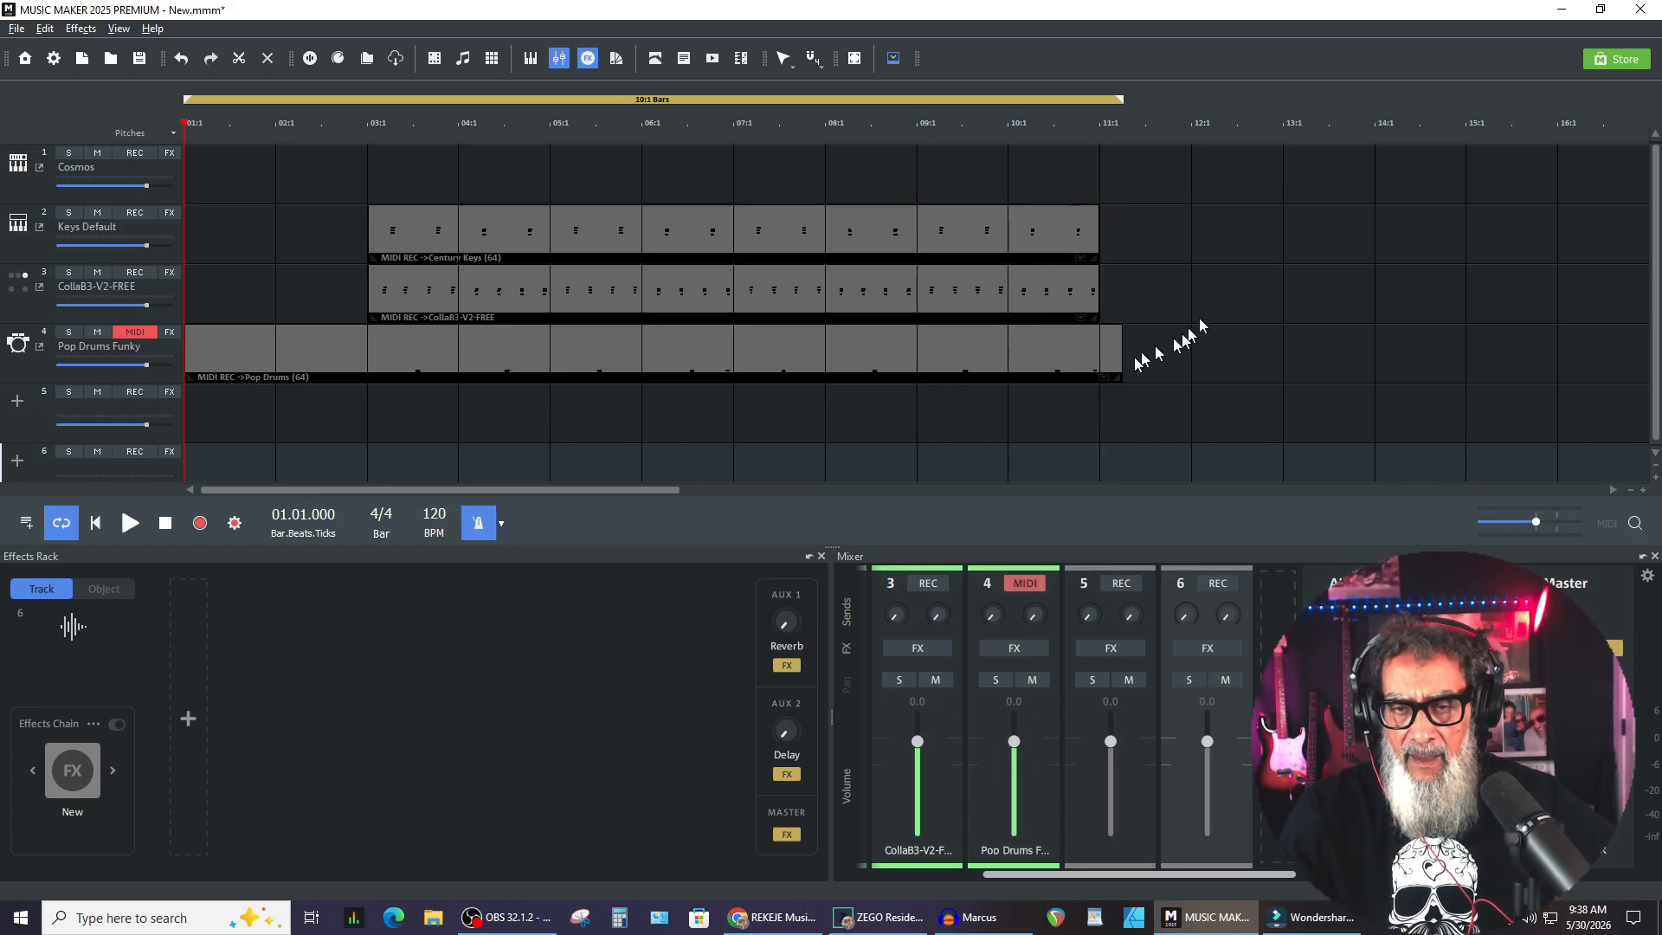
{"action": "left_click", "coordinate": [1097, 371]}
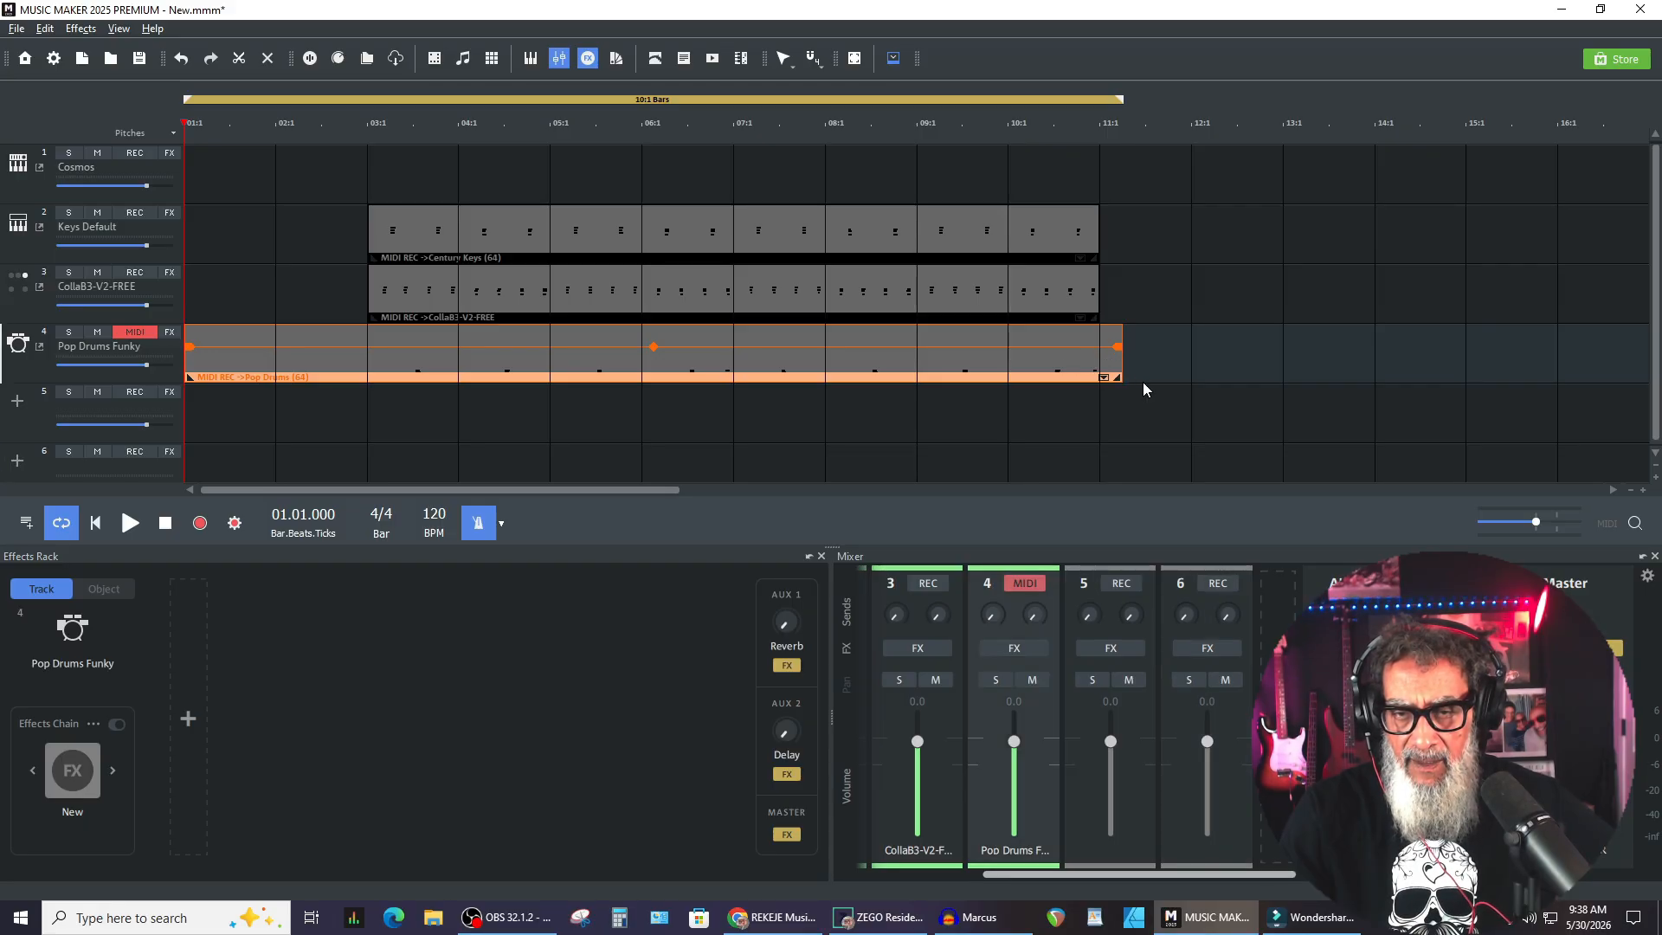
{"action": "left_click_drag", "start_coordinate": [1120, 364], "coordinate": [1107, 364]}
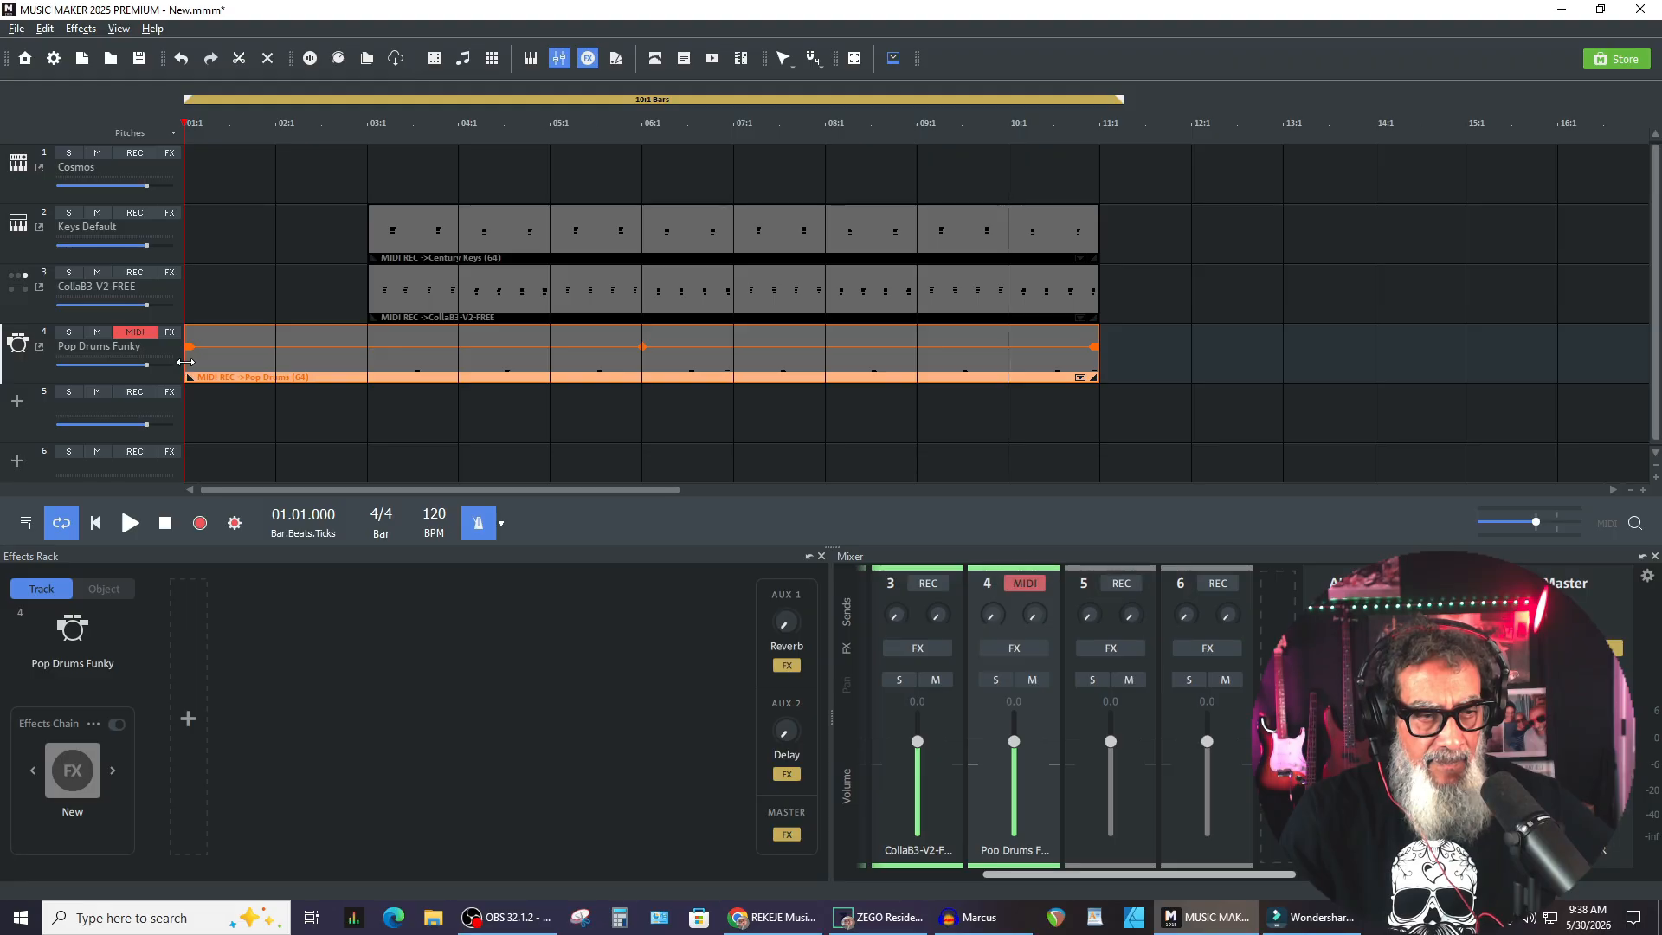
{"action": "left_click_drag", "start_coordinate": [186, 361], "coordinate": [360, 355]}
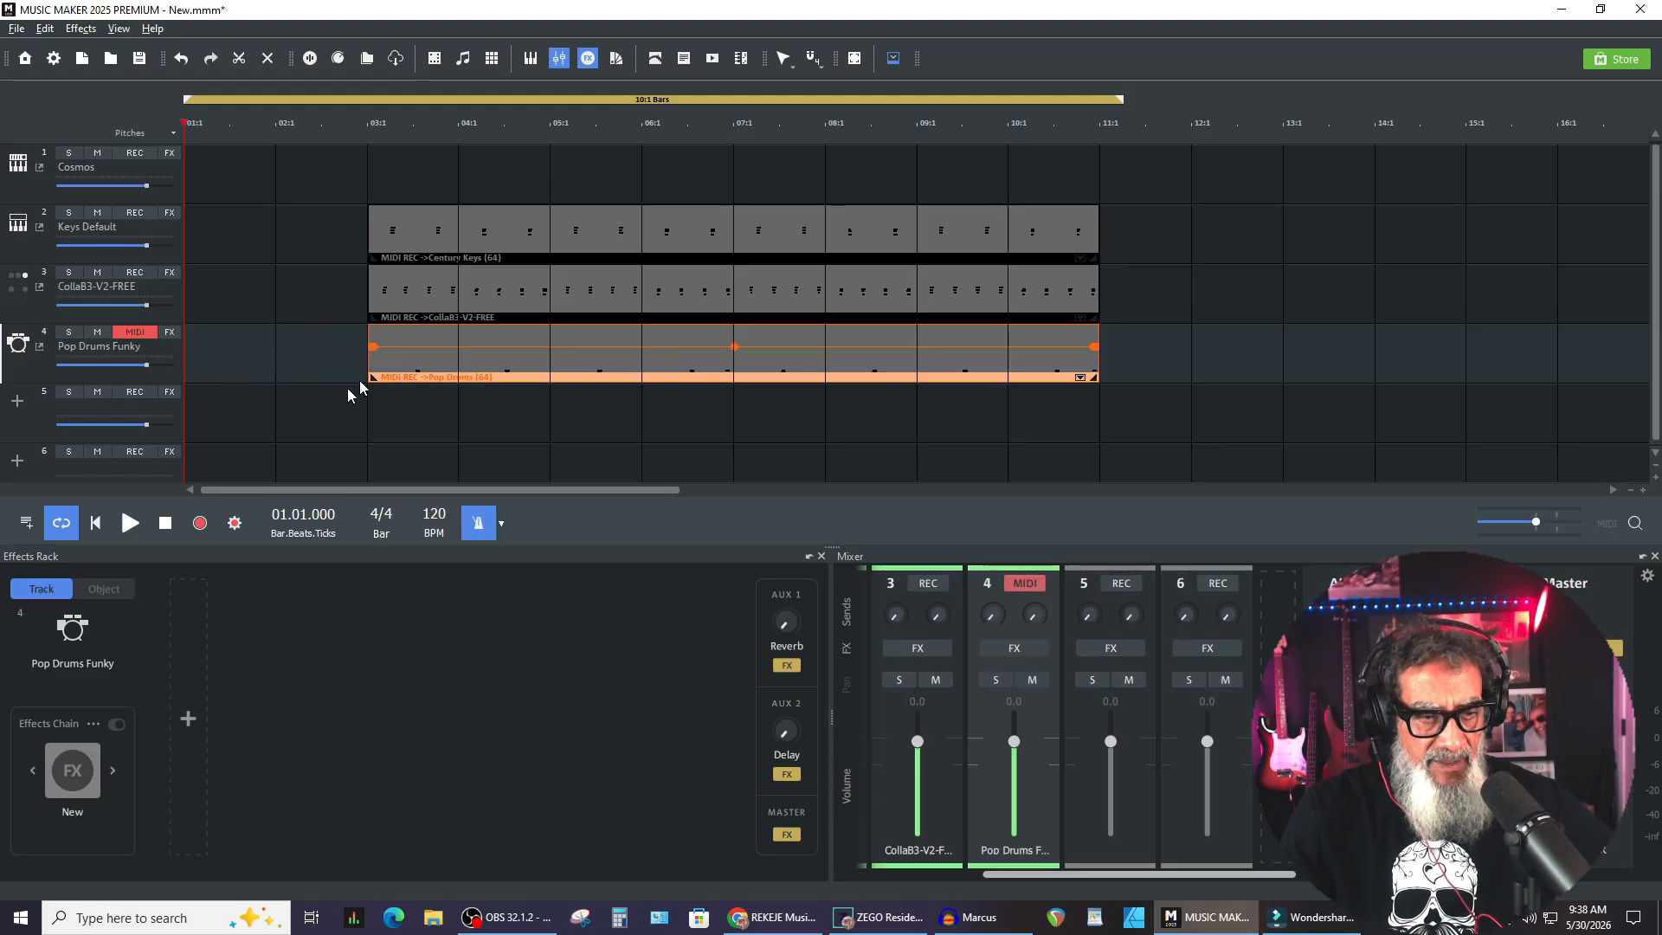
Play back the keys, organ and drum parts together with the metronome turned off, and stop playback
{"action": "left_click", "coordinate": [131, 523]}
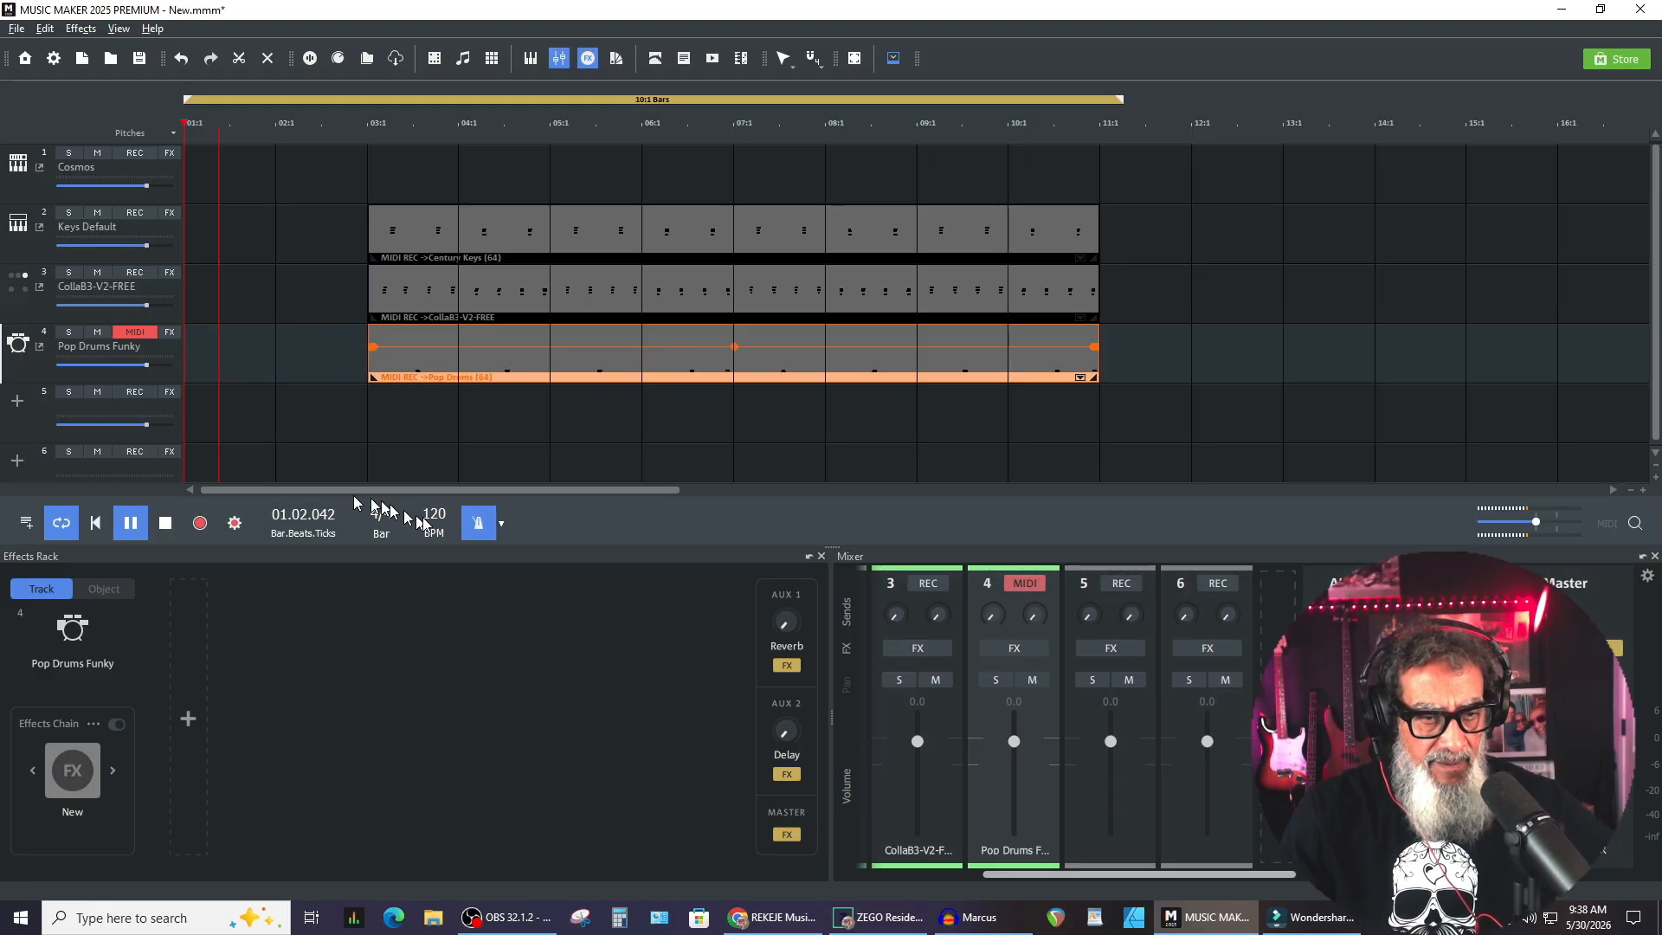
{"action": "left_click", "coordinate": [478, 523]}
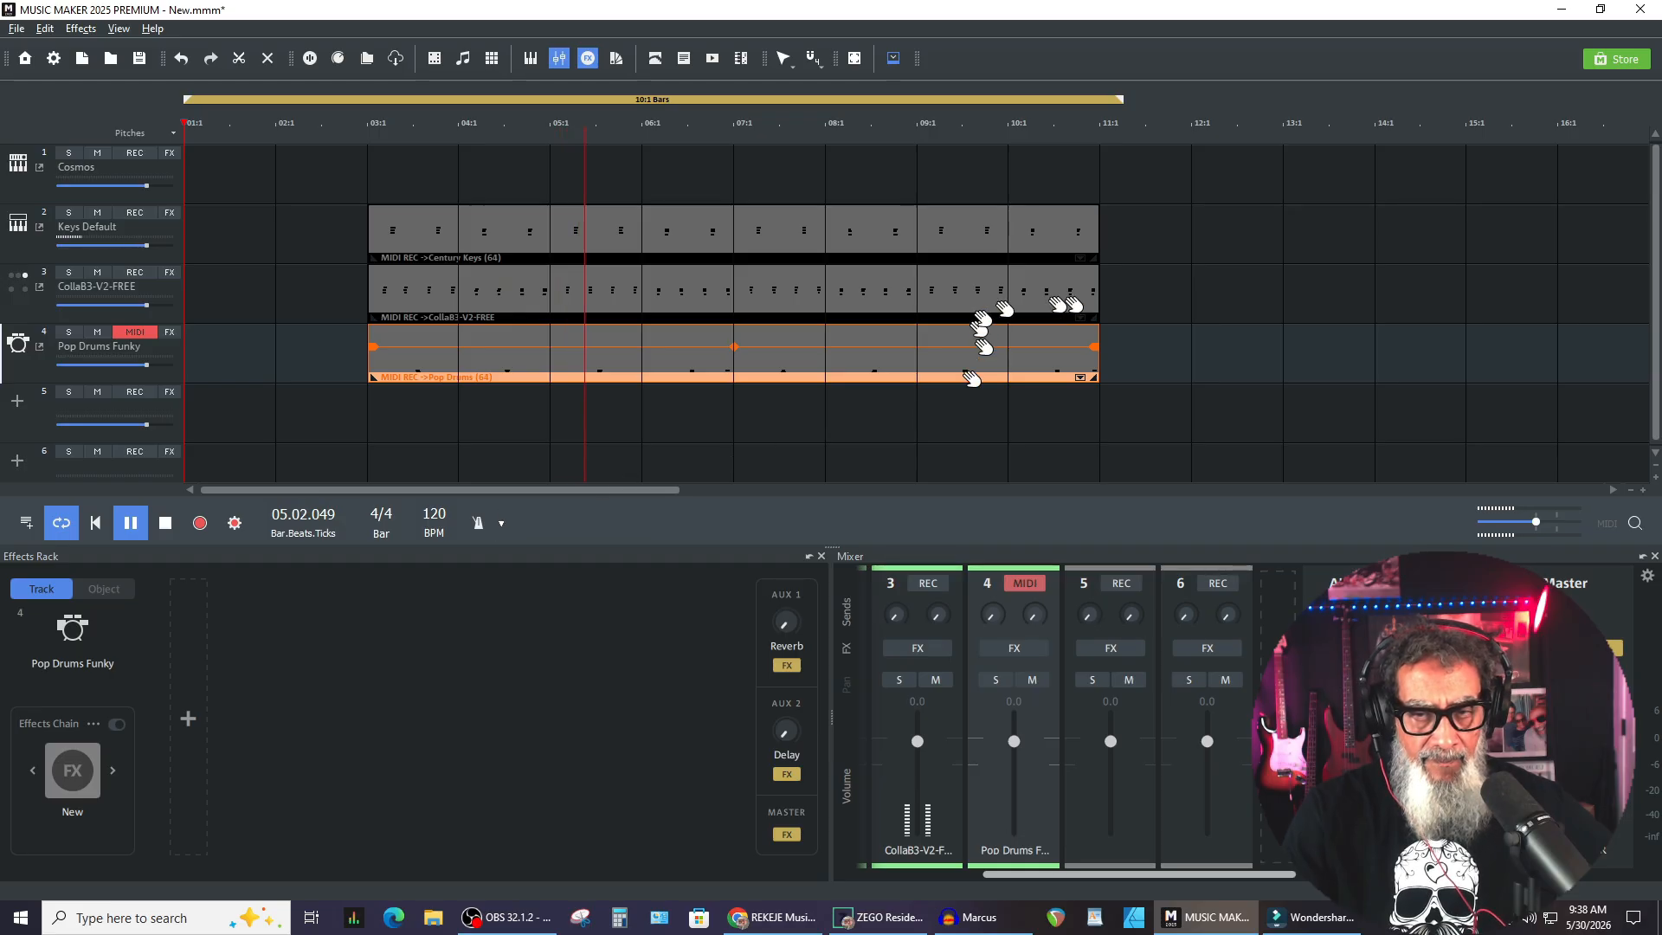
{"action": "left_click", "coordinate": [1261, 337]}
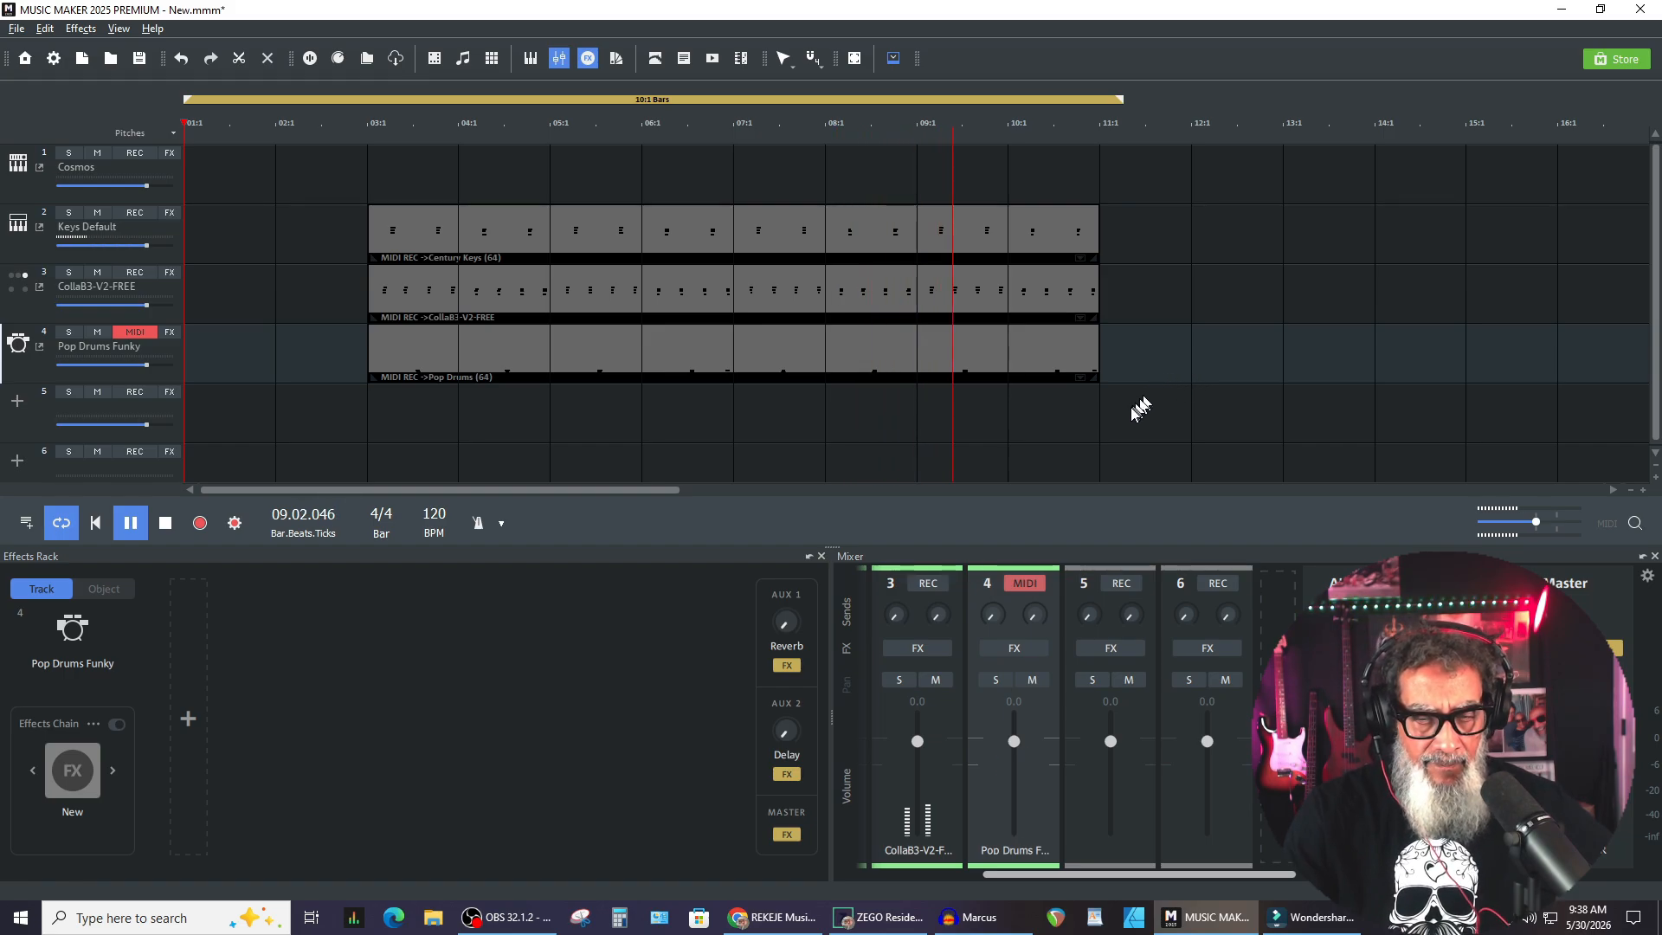
{"action": "left_click", "coordinate": [167, 523]}
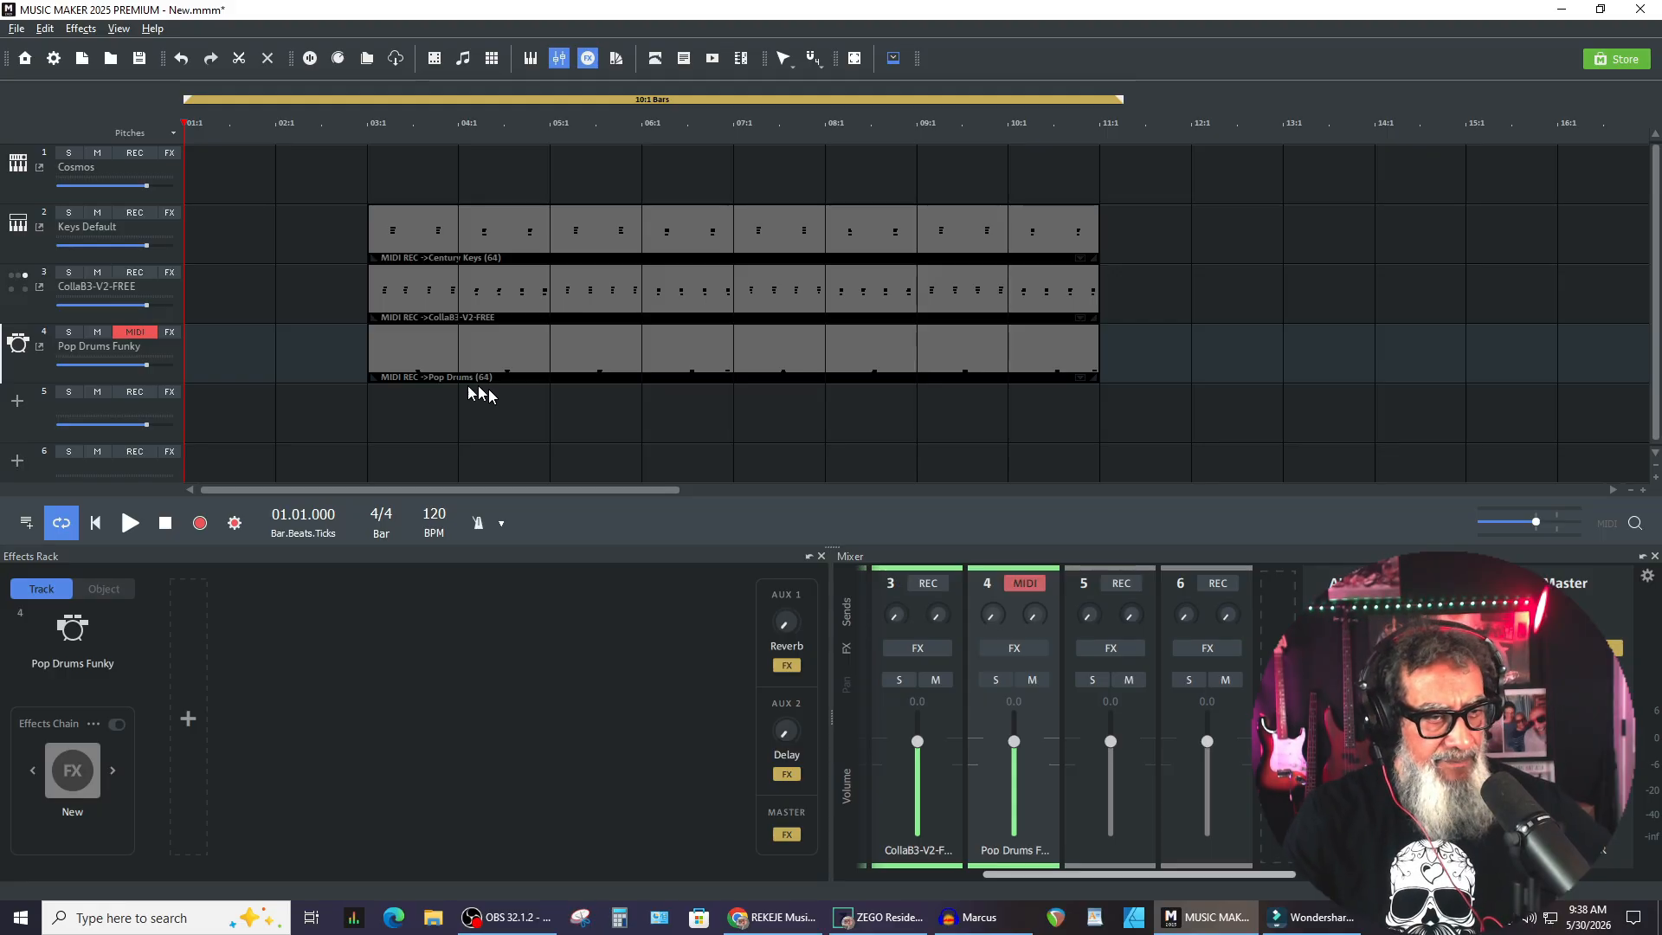
With track 4 disarmed, load the Pop Drums Funky preset of Pop Drums on track 5 and set the instrument's volume to 10 dB
{"action": "left_click", "coordinate": [143, 335]}
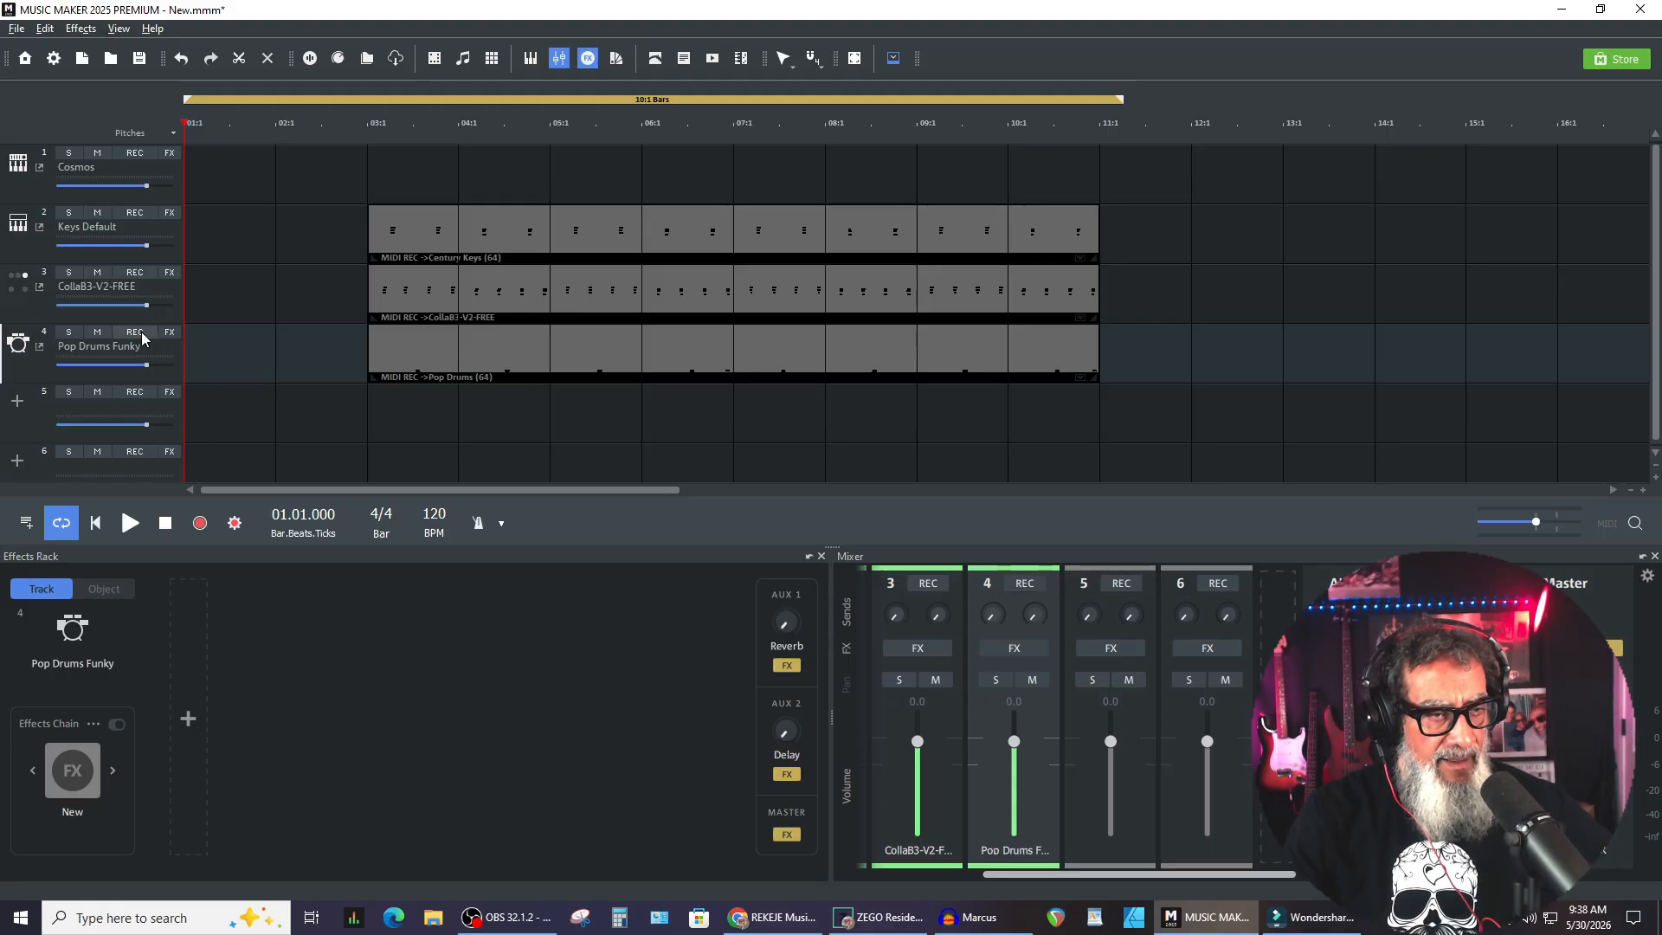
{"action": "left_click", "coordinate": [19, 402]}
{"action": "mouse_move", "coordinate": [315, 438]}
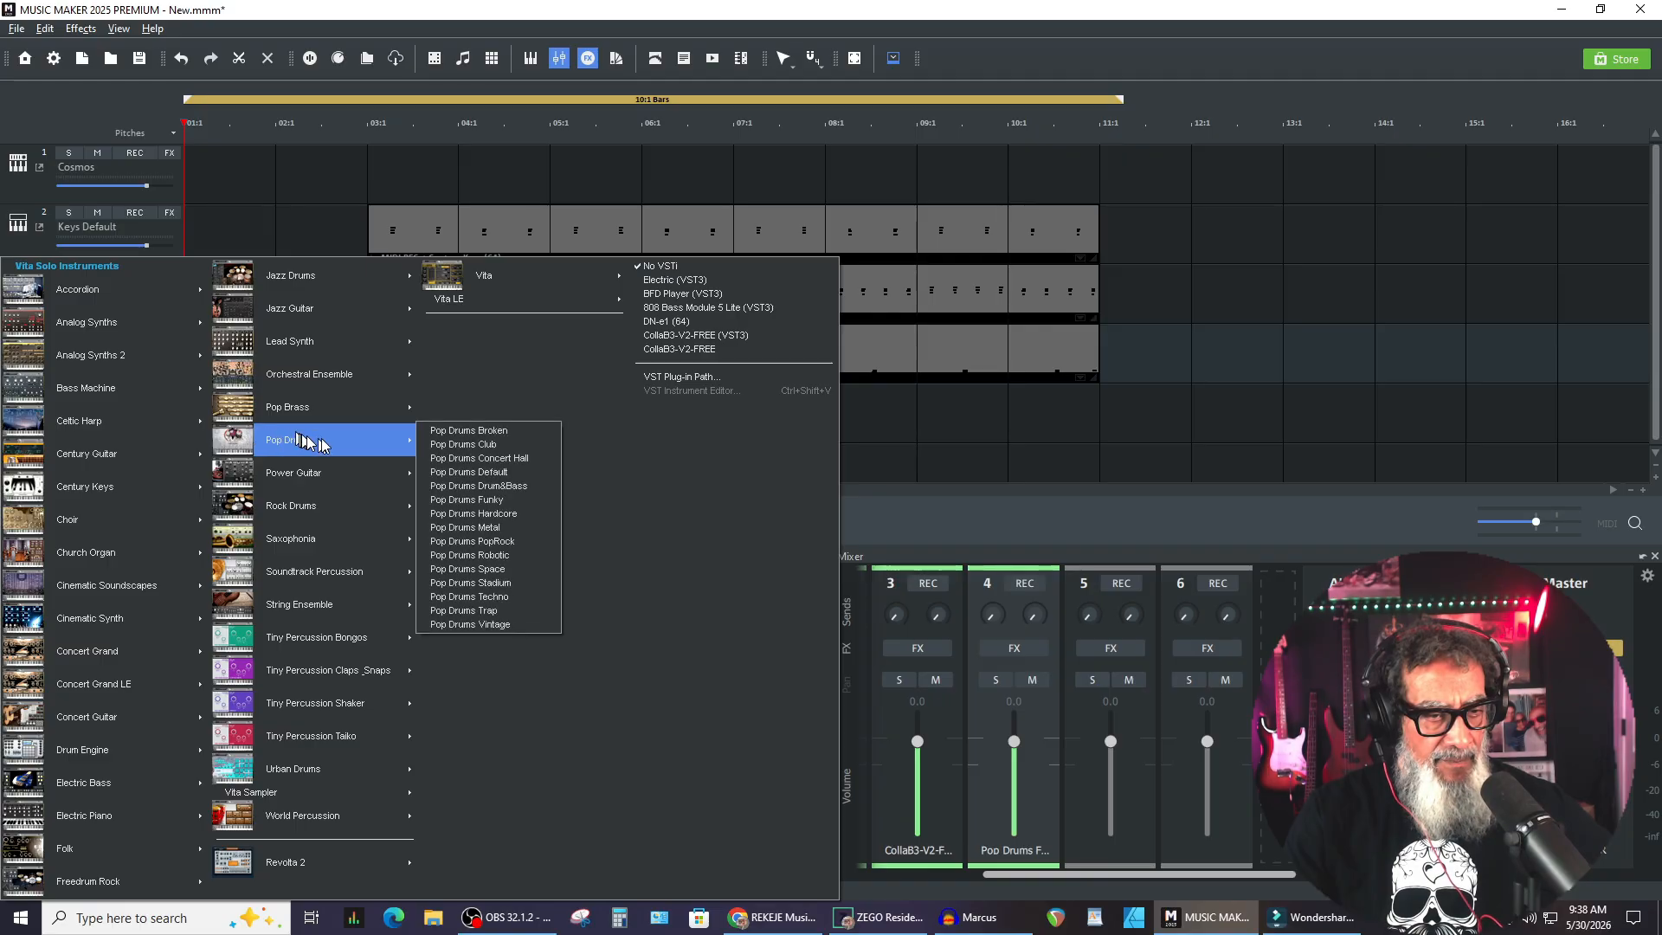
{"action": "left_click", "coordinate": [509, 500]}
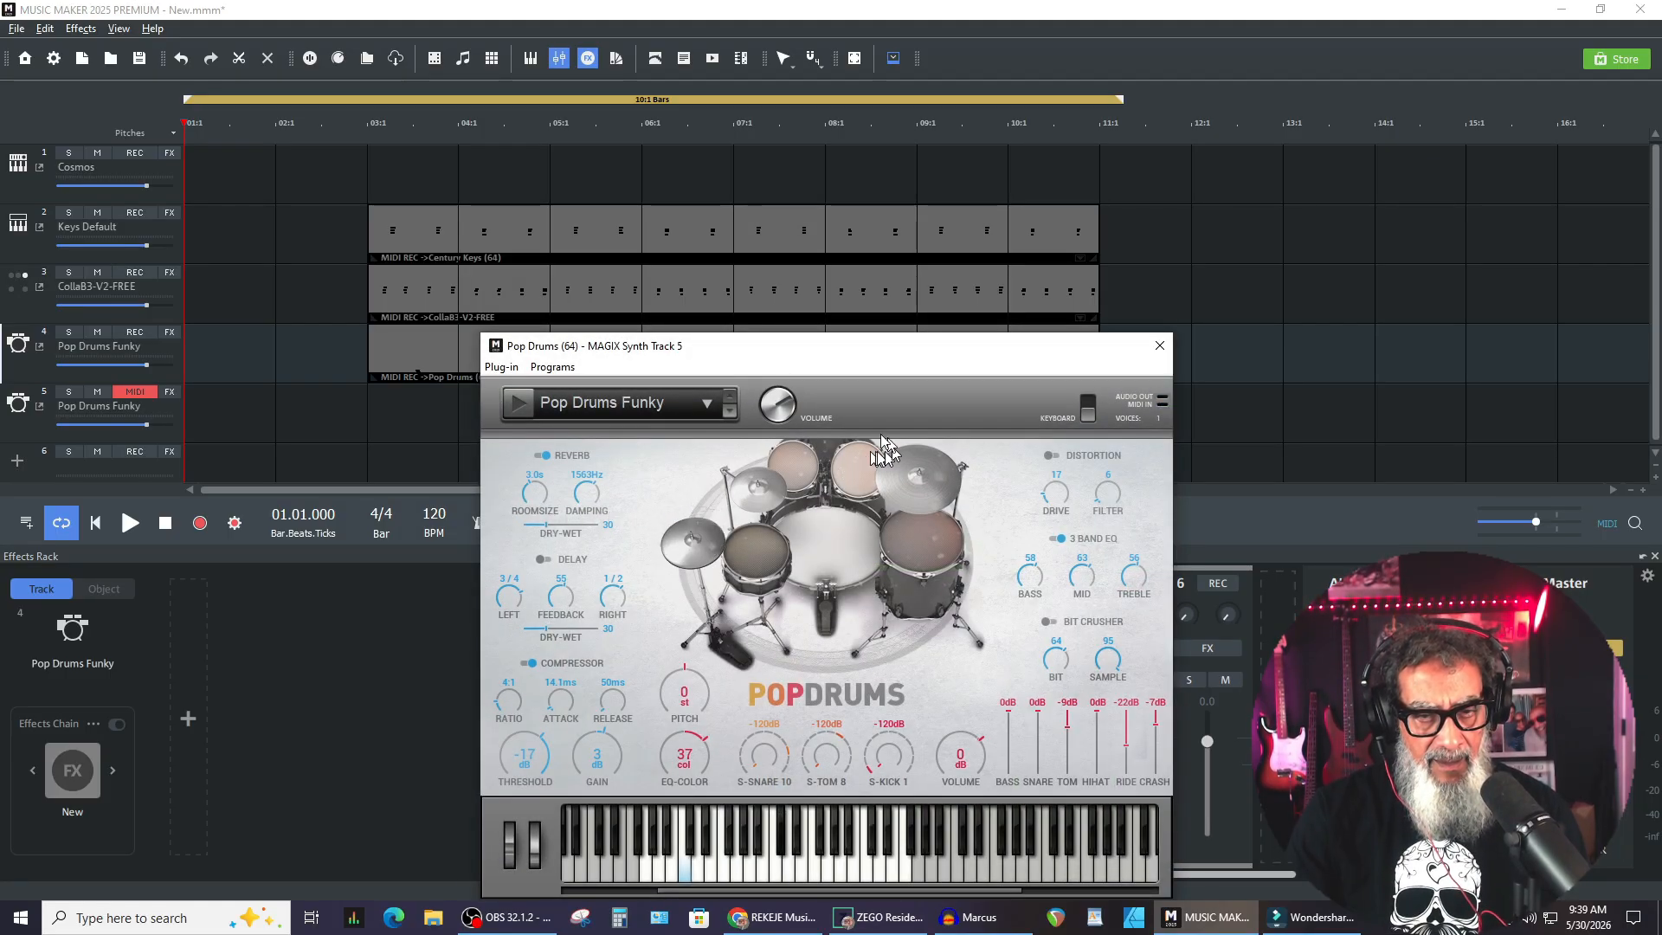
{"action": "left_click_drag", "start_coordinate": [783, 408], "coordinate": [783, 422]}
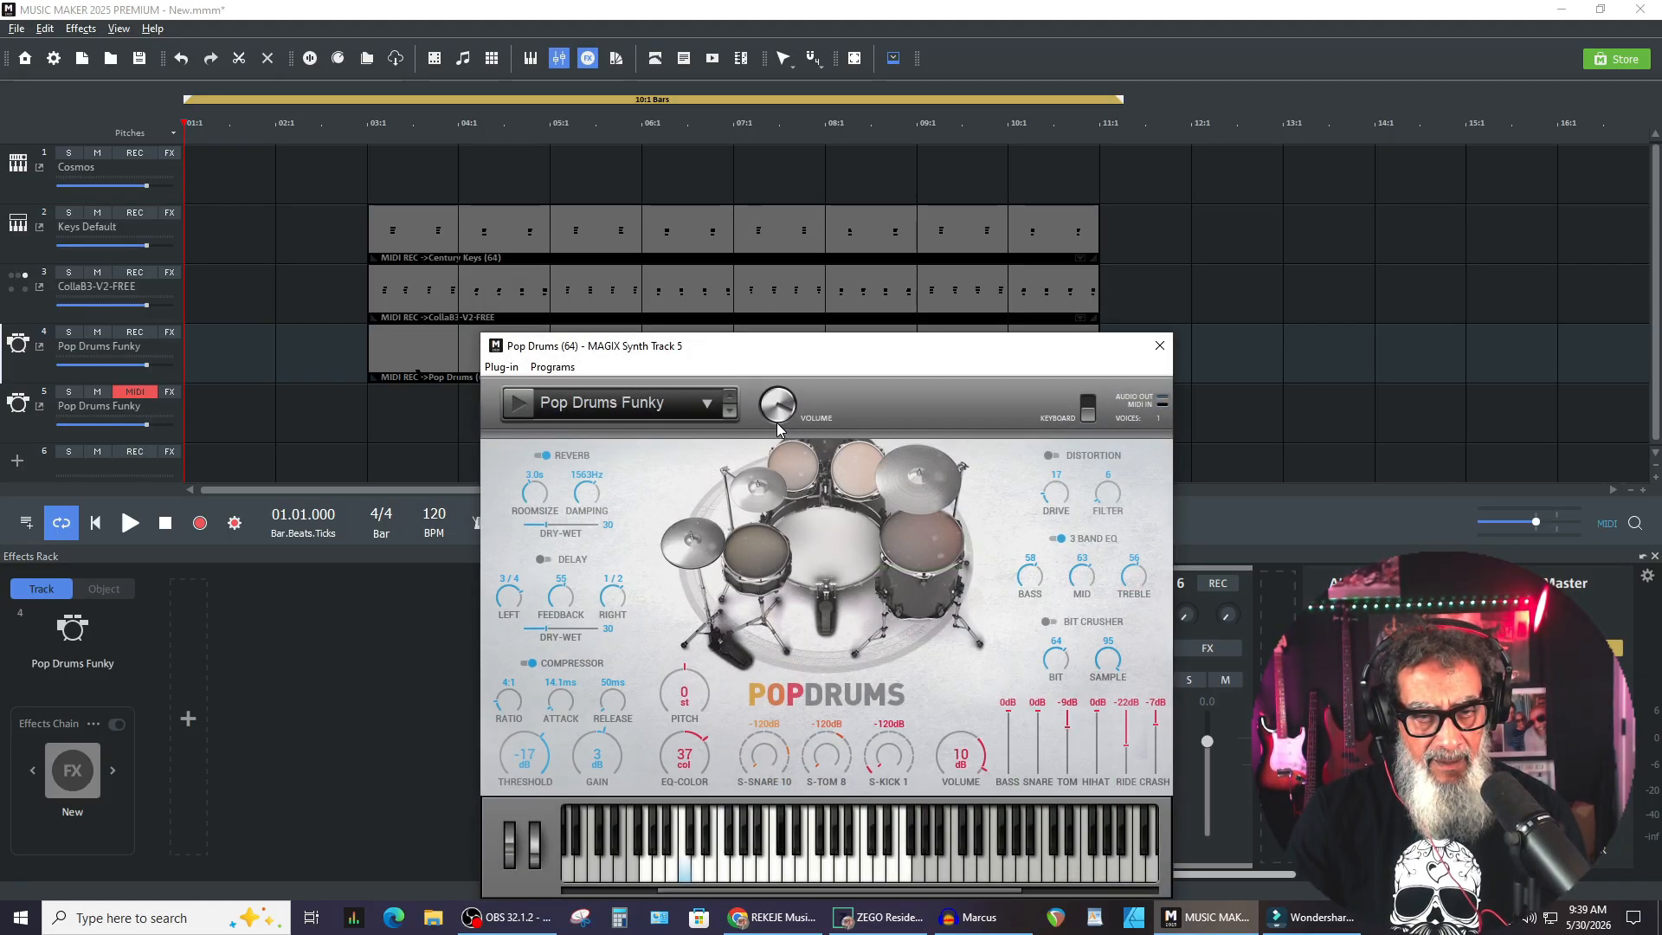
{"action": "left_click", "coordinate": [1160, 346]}
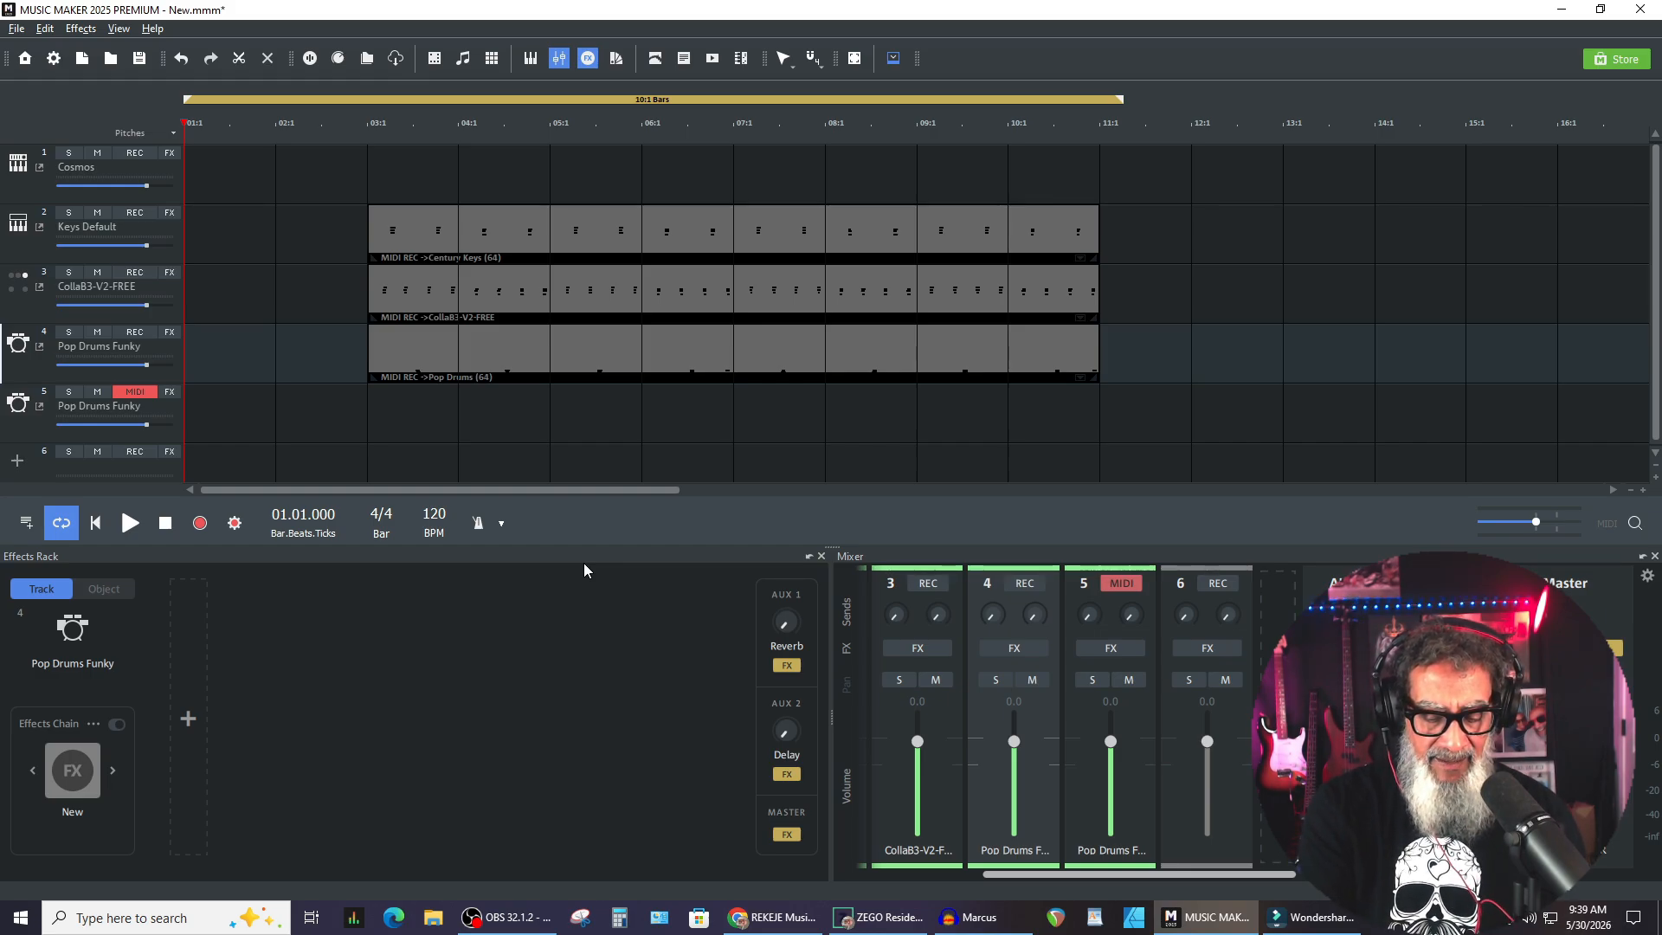
Record a second drum part on track 5 with the metronome on and trim its clip to run from bar 3 to bar 11
{"action": "left_click", "coordinate": [479, 524]}
{"action": "left_click", "coordinate": [200, 523]}
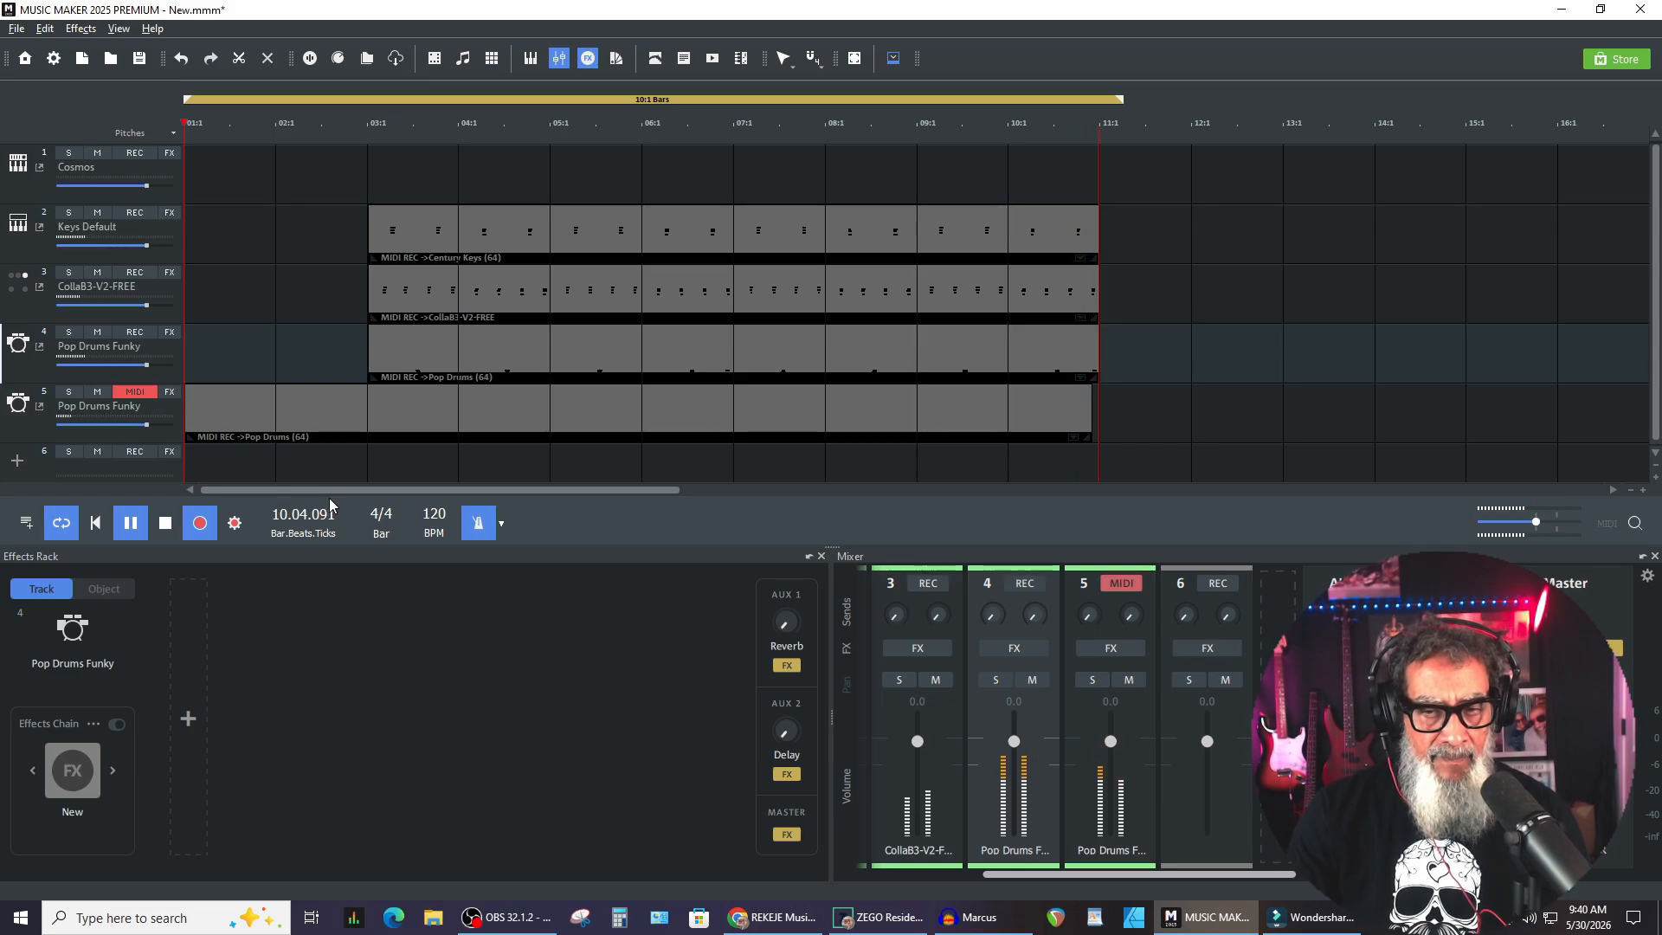
{"action": "key", "text": "space"}
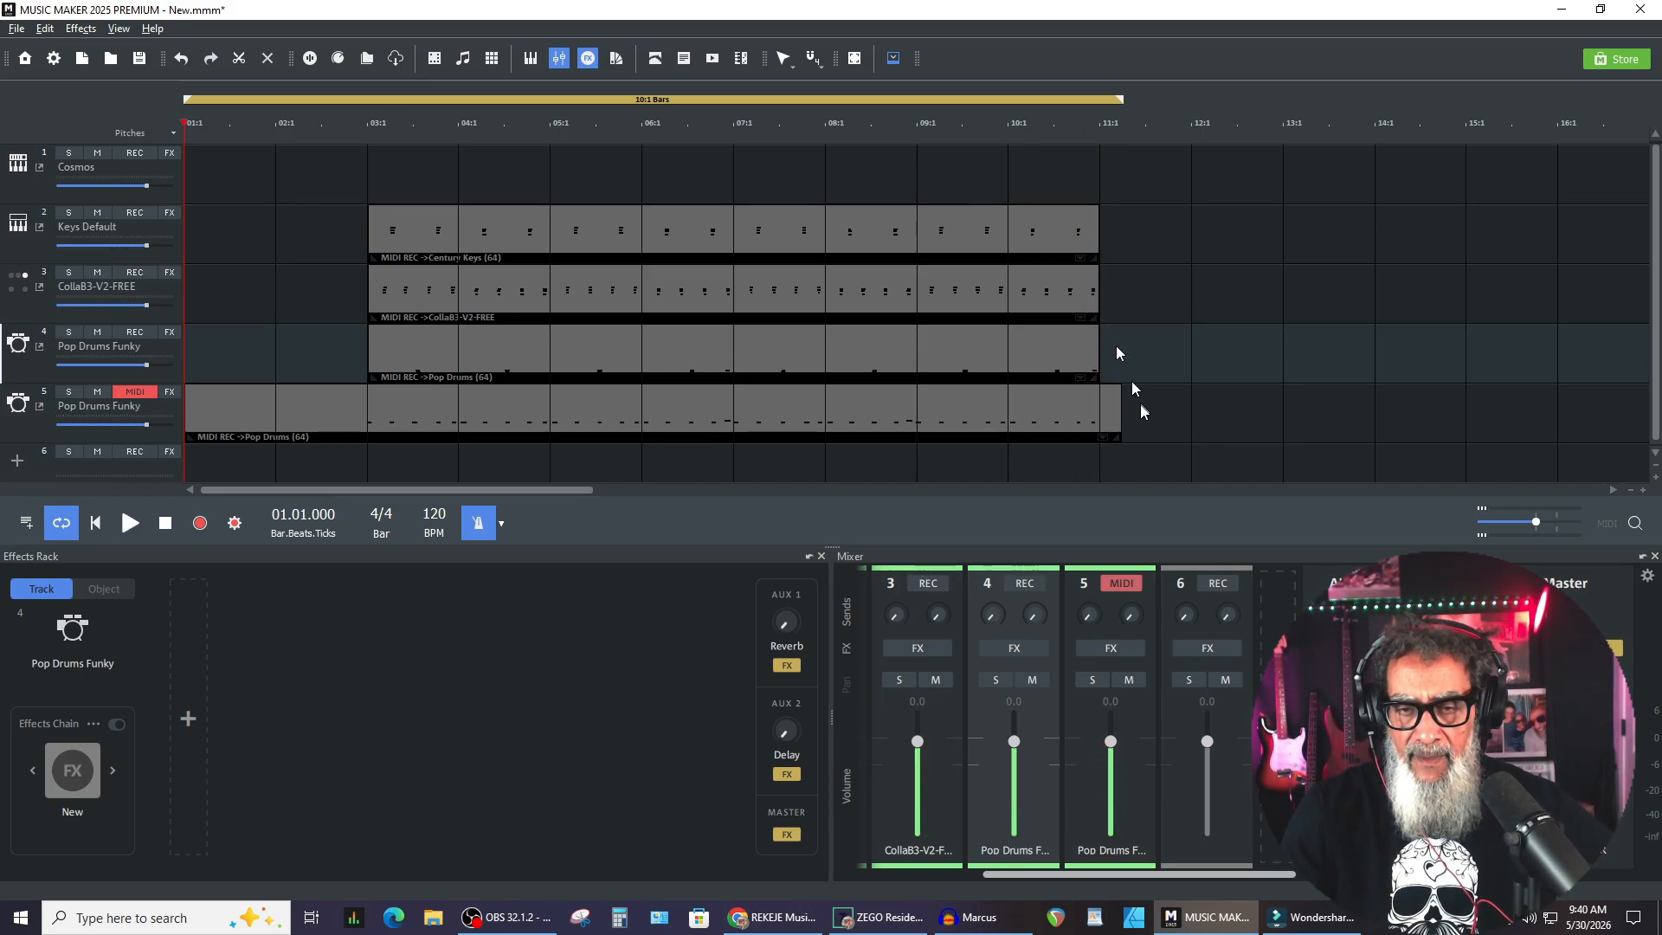
{"action": "left_click", "coordinate": [1072, 409]}
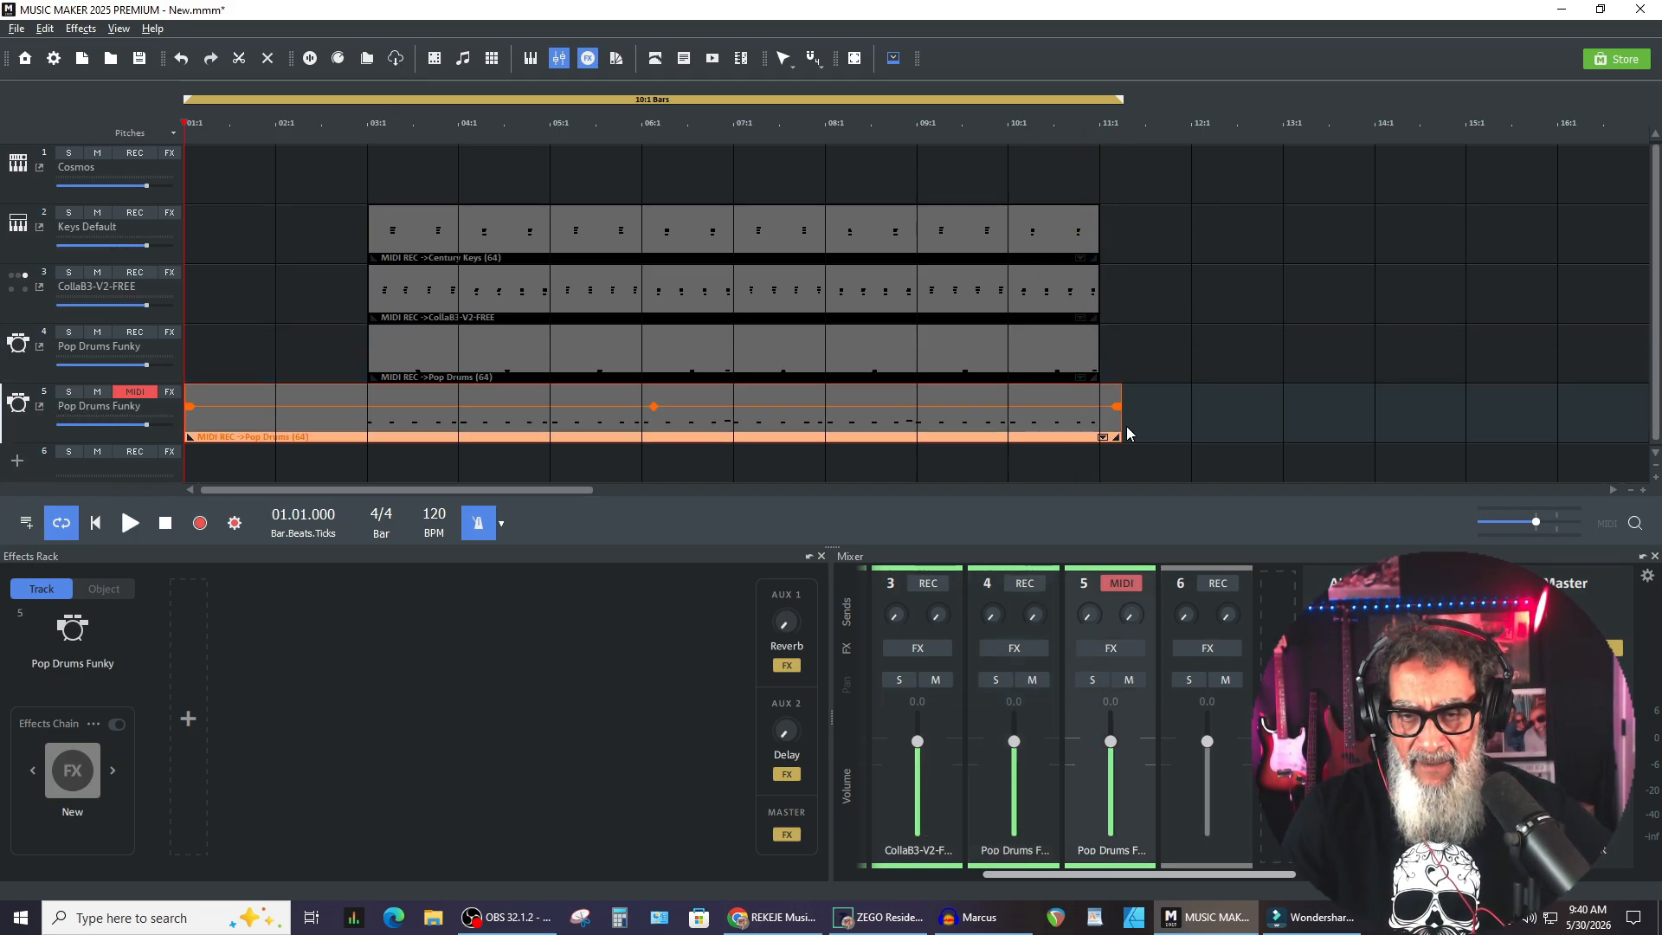
{"action": "left_click_drag", "start_coordinate": [1116, 421], "coordinate": [1097, 422]}
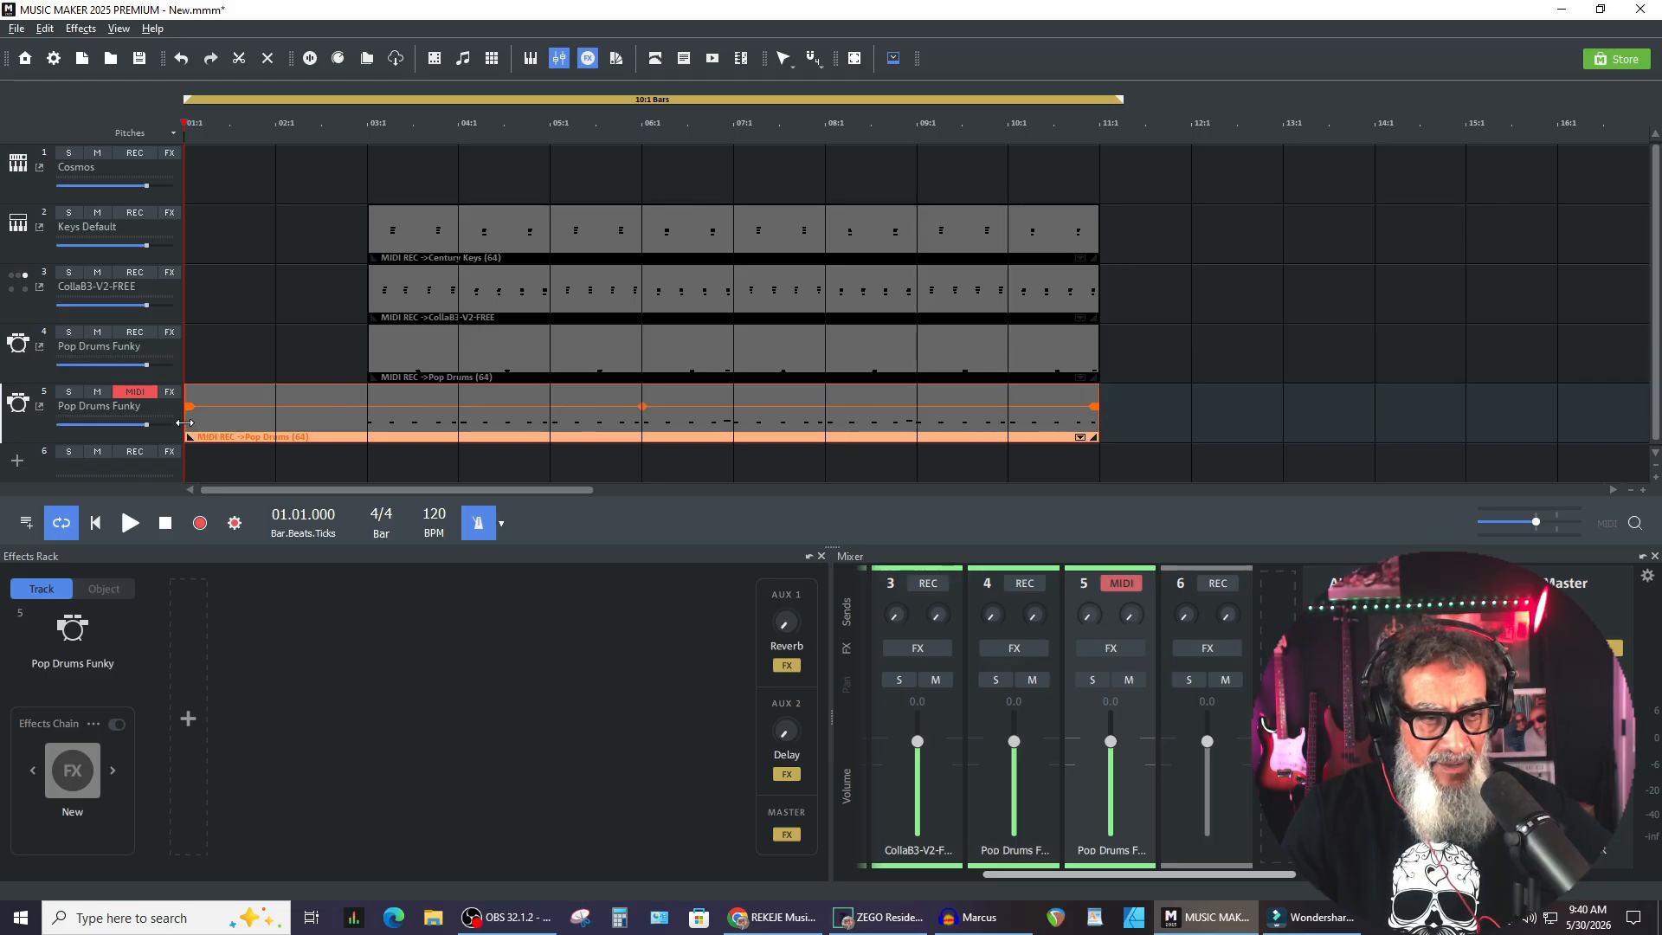
{"action": "left_click_drag", "start_coordinate": [185, 422], "coordinate": [350, 419]}
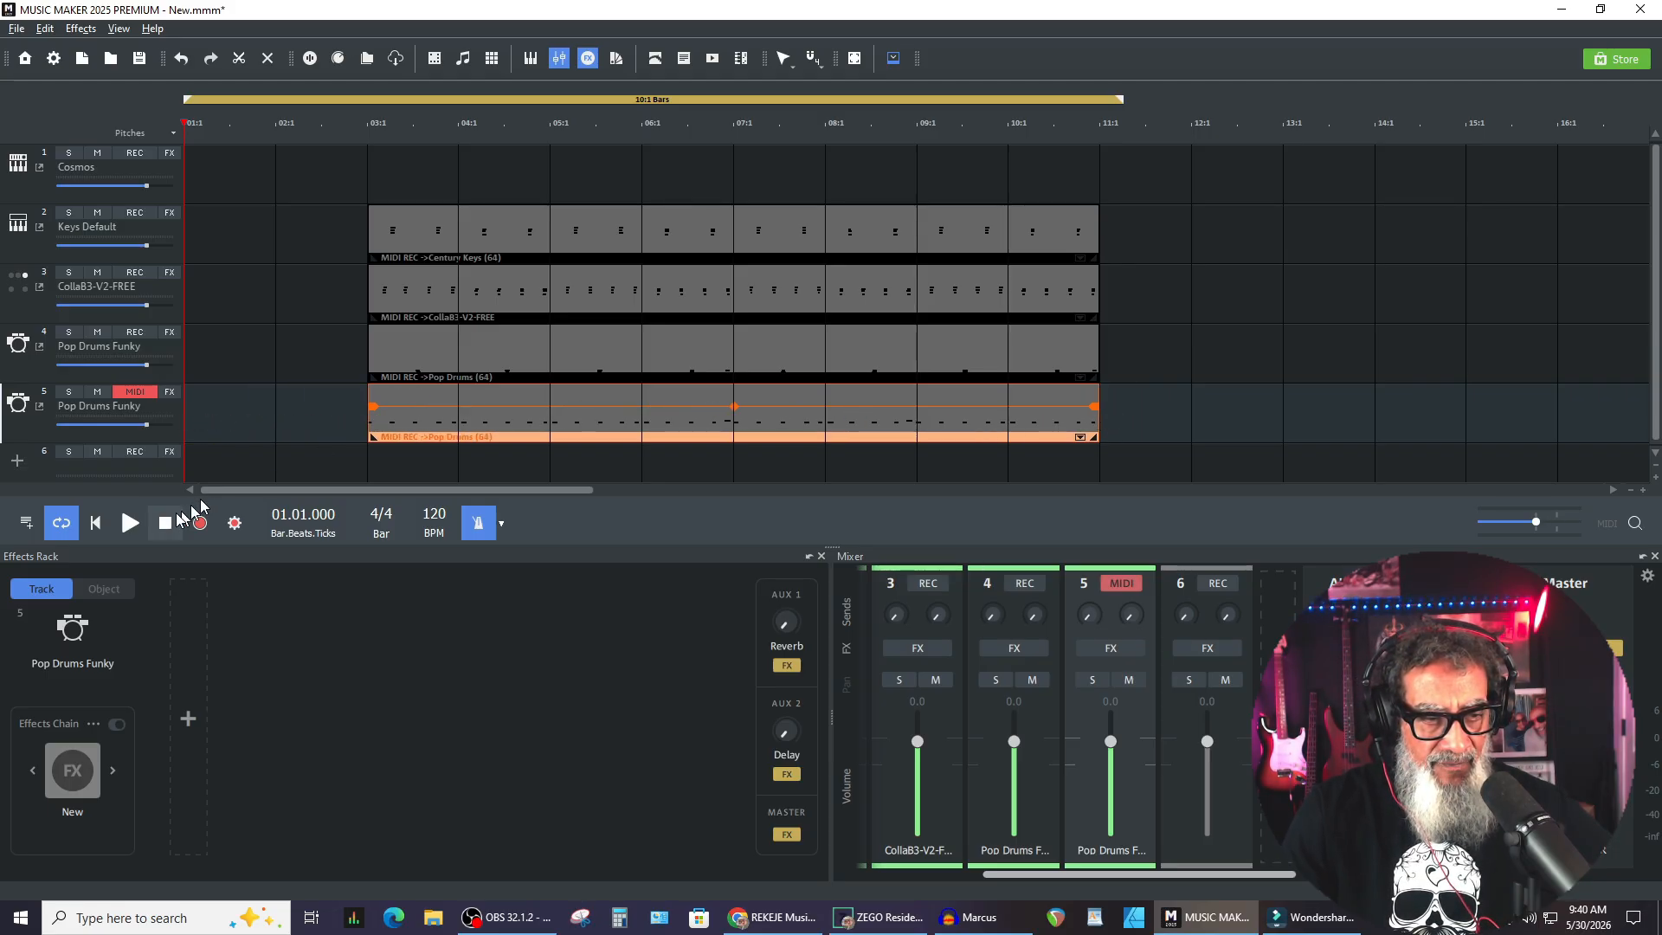
Play back all parts with the metronome off, raise the volume of the track 5 drum clip slightly, and stop playback
{"action": "left_click", "coordinate": [128, 524]}
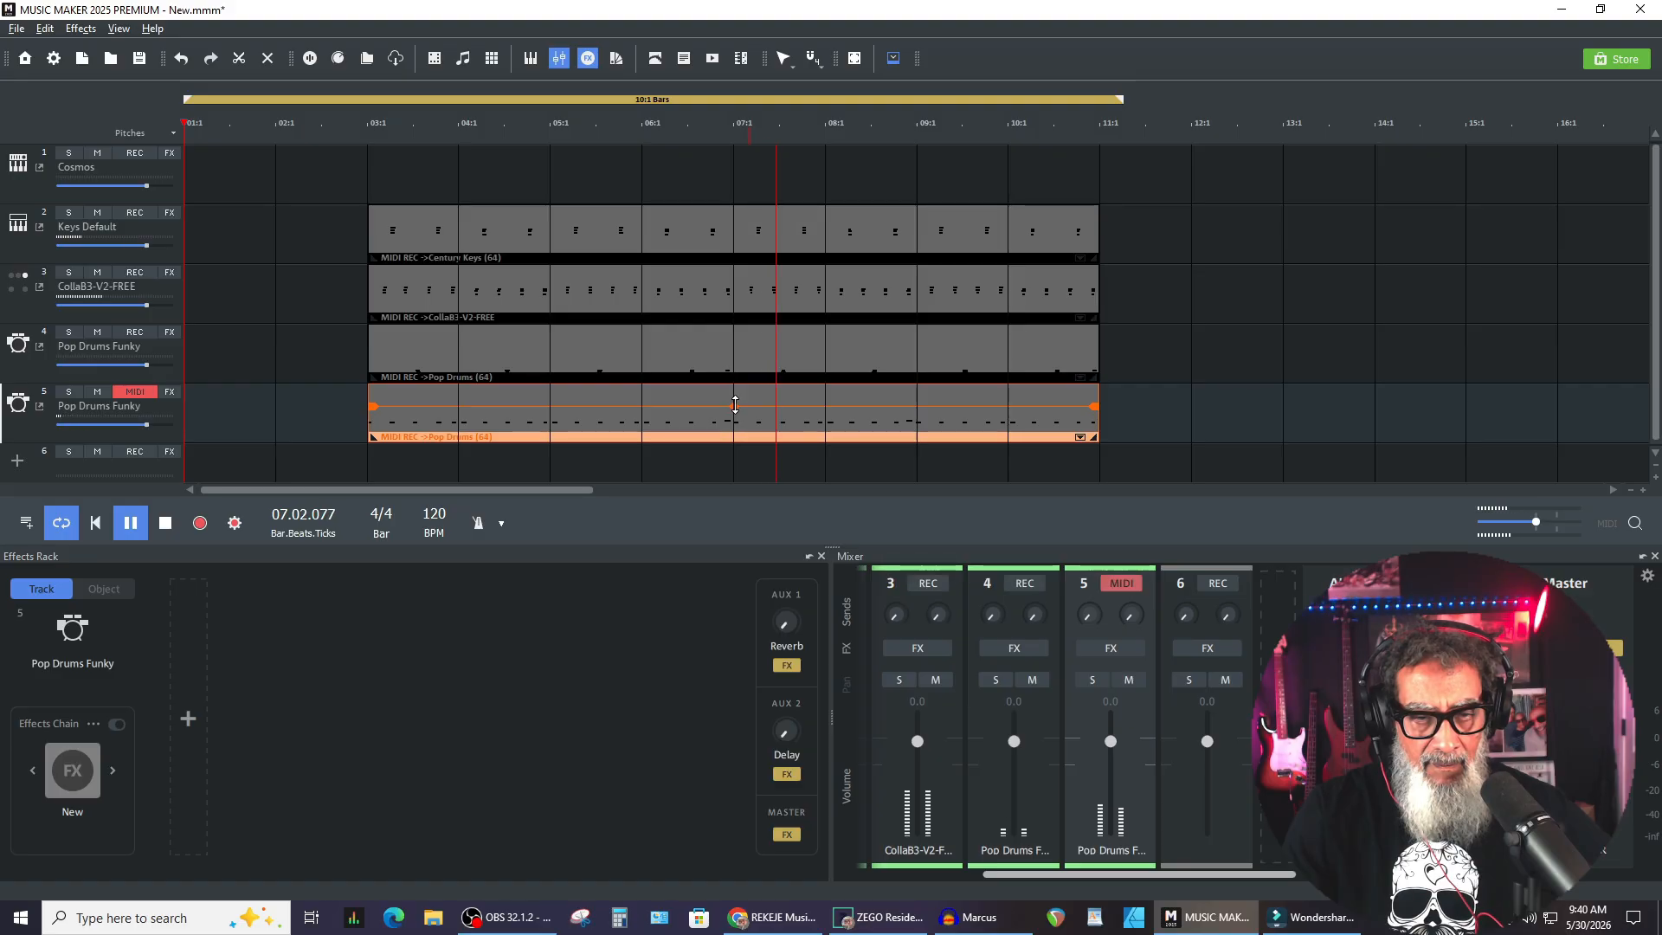
{"action": "left_click_drag", "start_coordinate": [735, 405], "coordinate": [735, 403]}
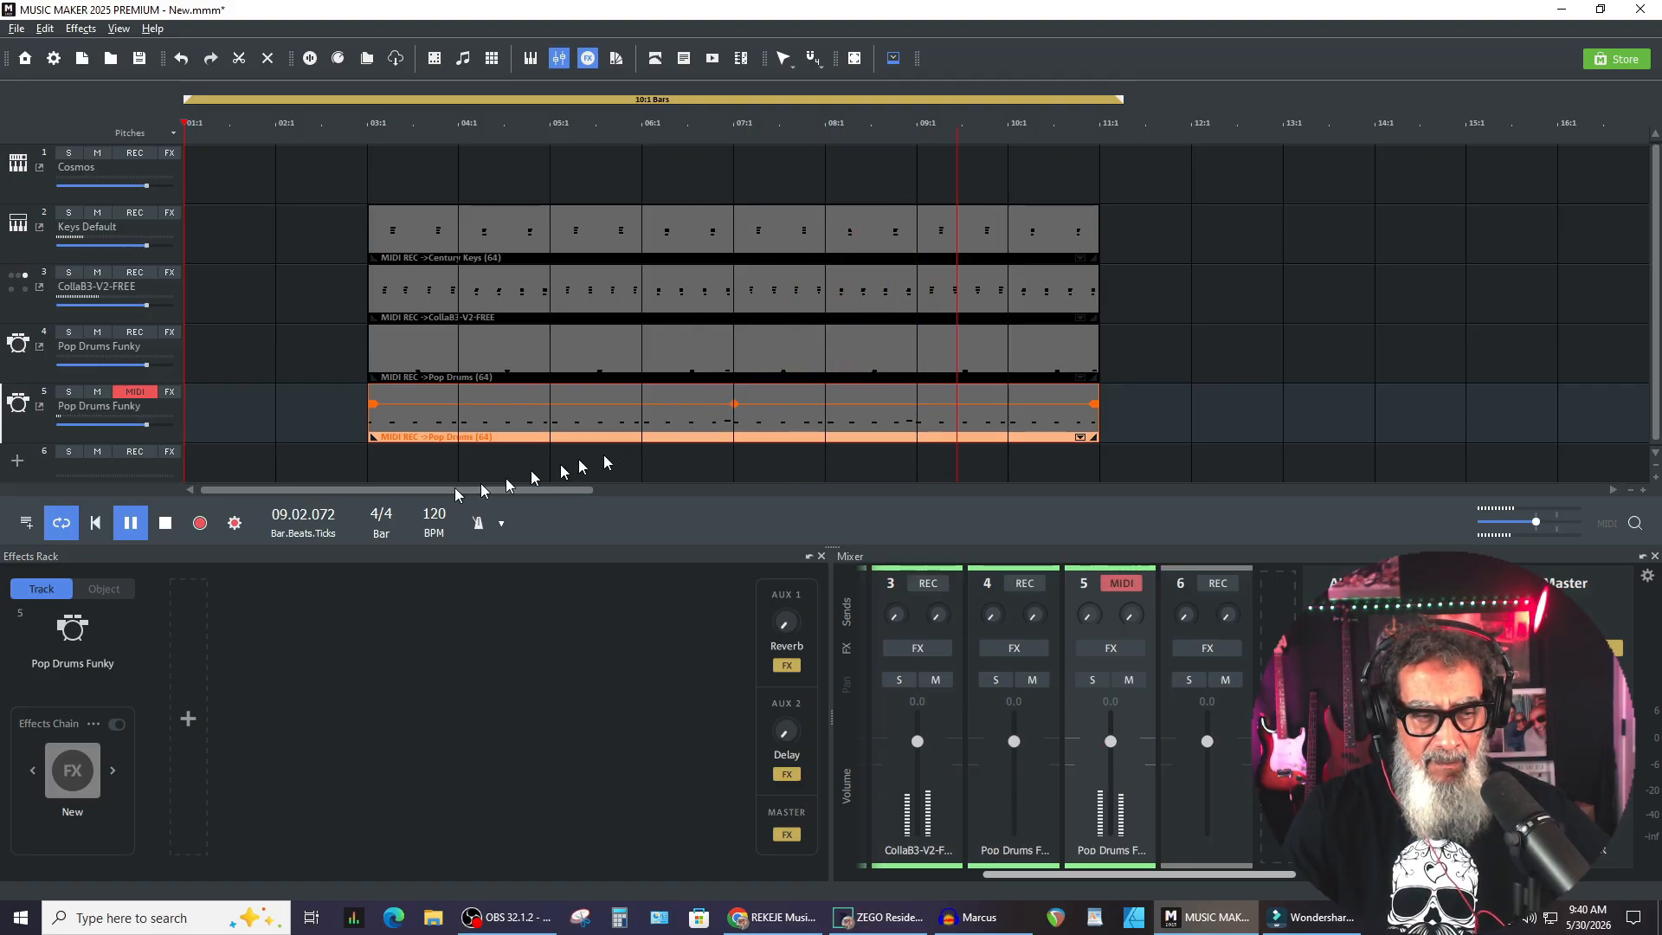
{"action": "left_click", "coordinate": [167, 529]}
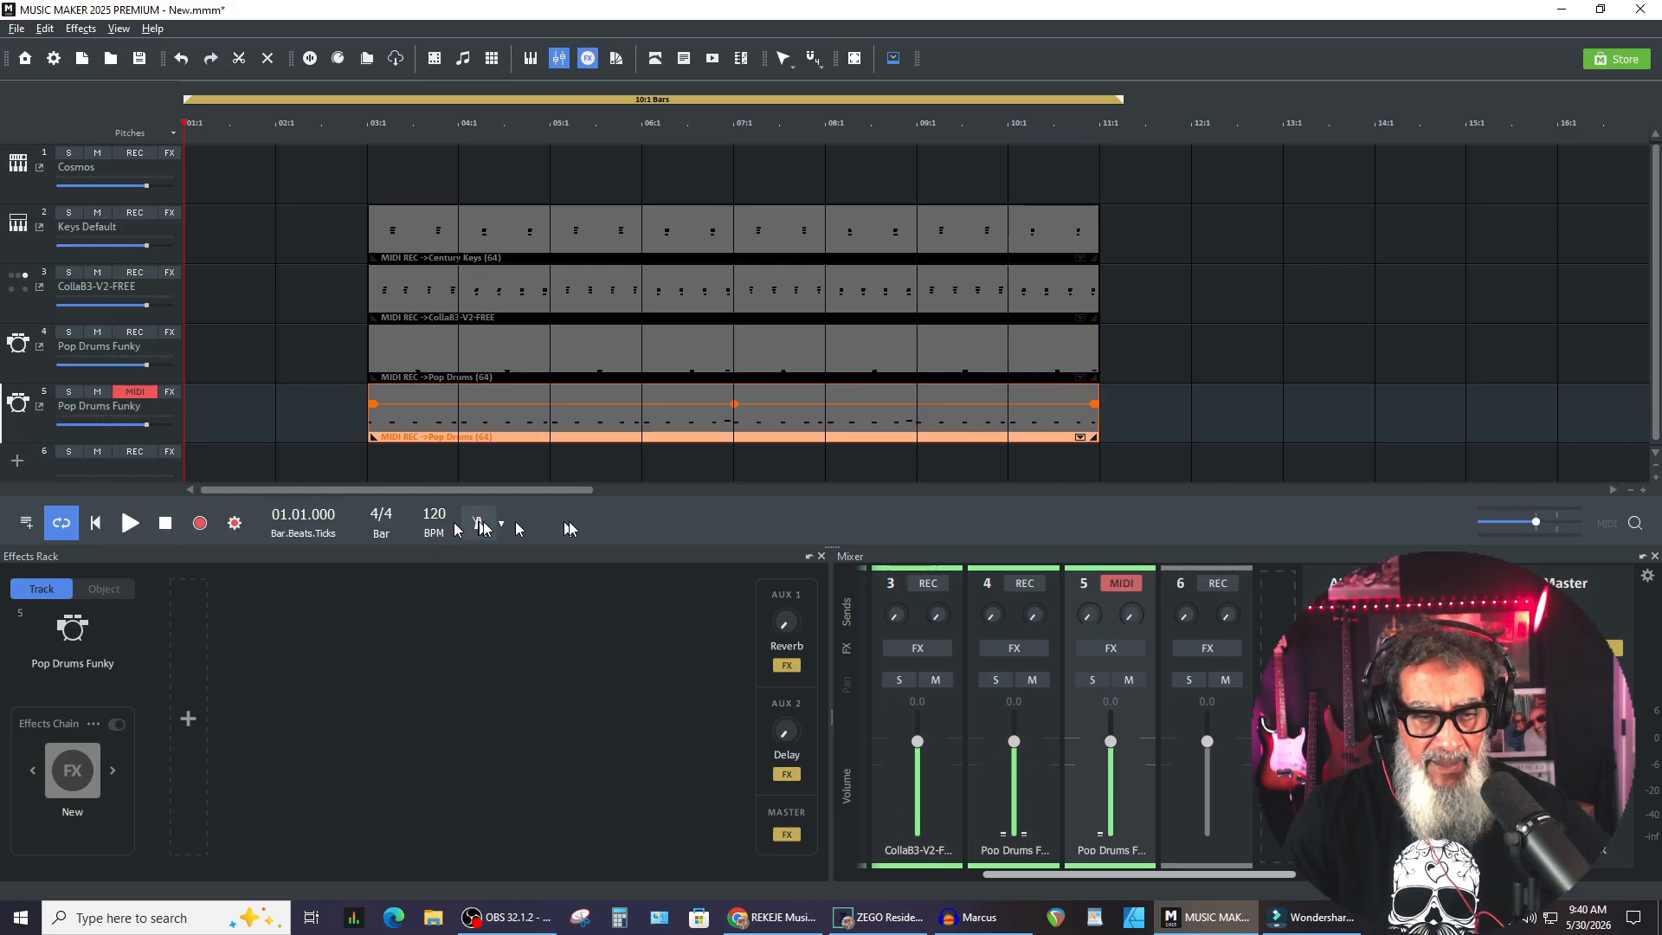
With the mixer closed, move all four MIDI clips one bar earlier to start at bar 2 and shorten the playback range to 9:1 bars
{"action": "left_click", "coordinate": [1654, 556]}
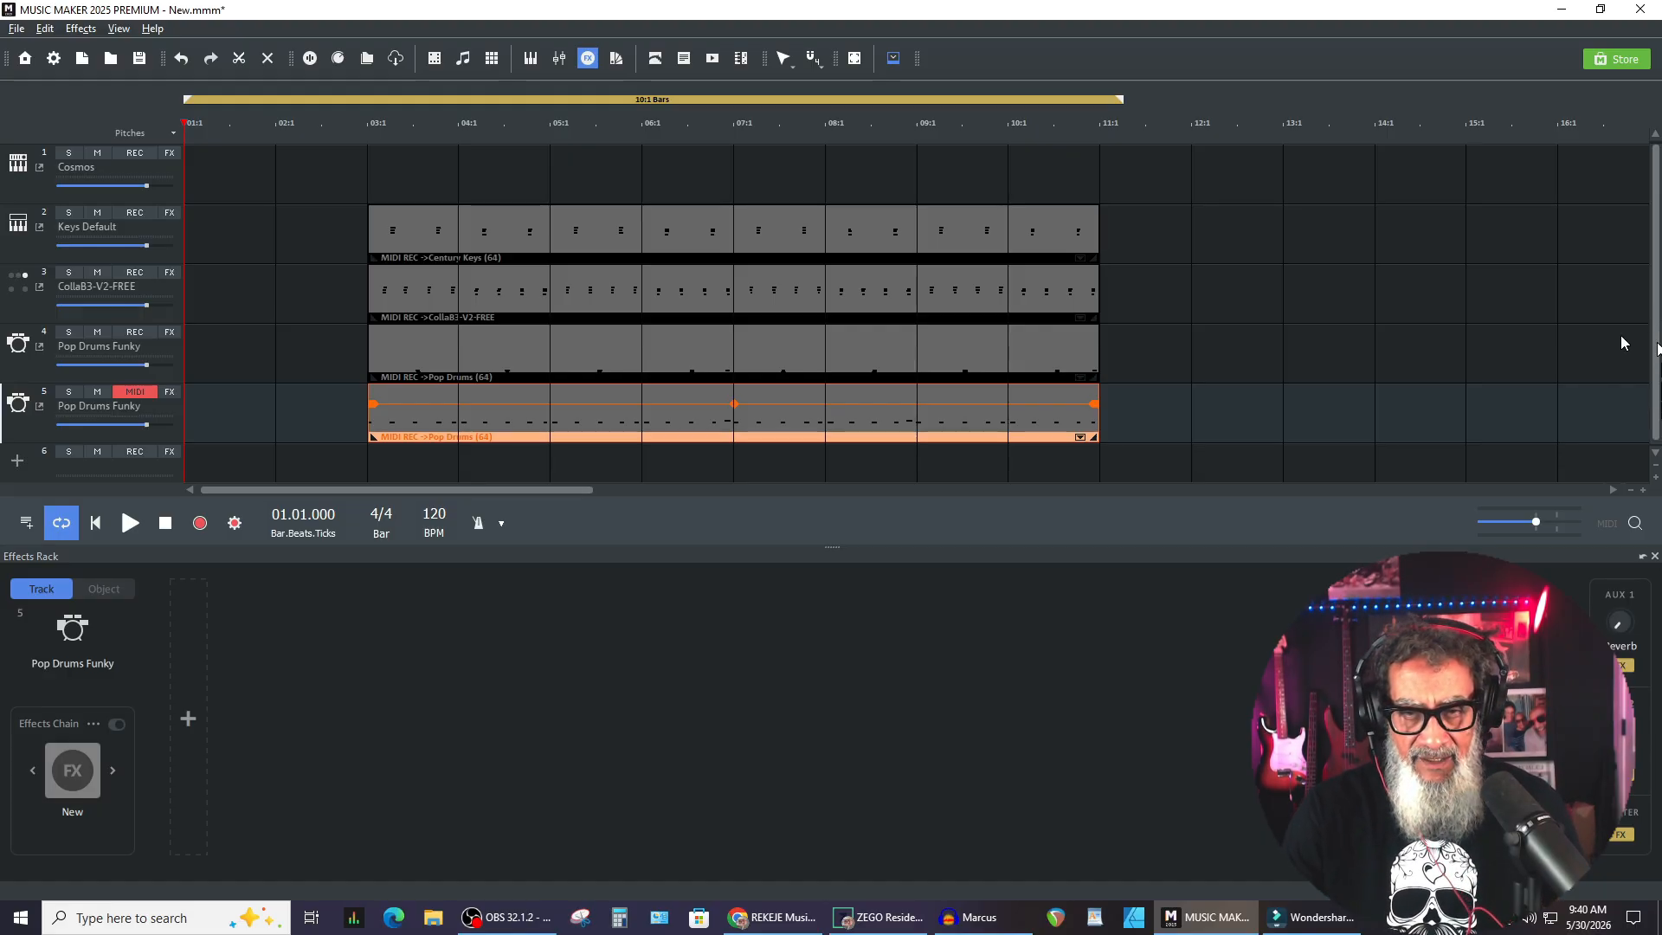
{"action": "left_click_drag", "start_coordinate": [1236, 172], "coordinate": [396, 406]}
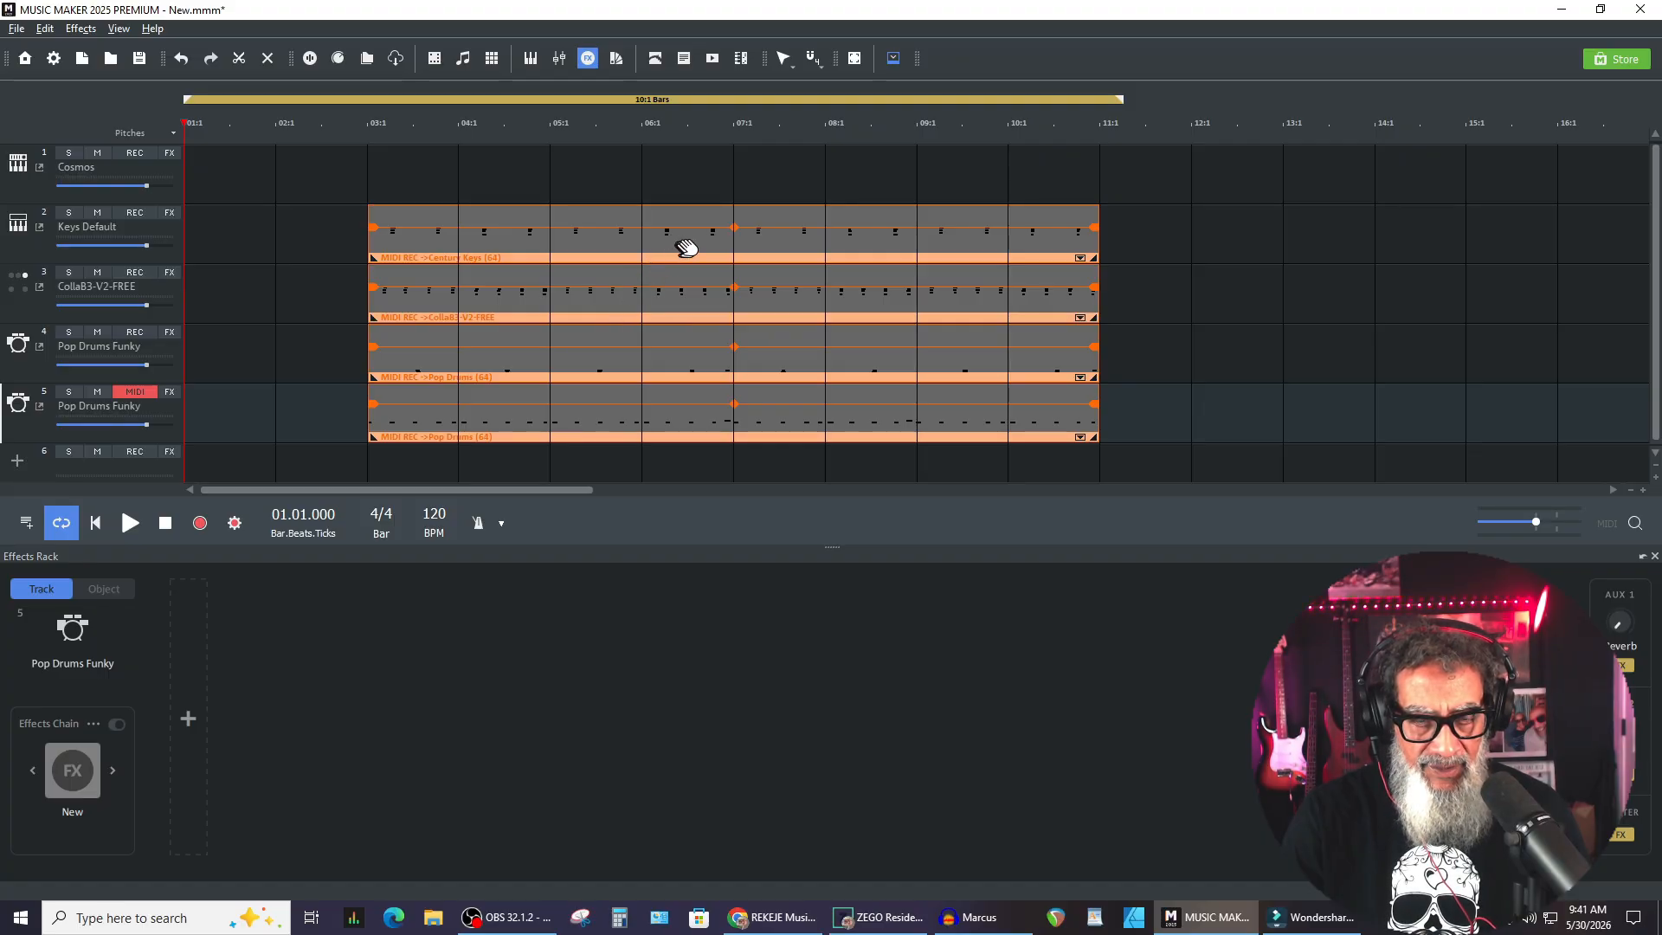
{"action": "left_click_drag", "start_coordinate": [700, 242], "coordinate": [608, 245]}
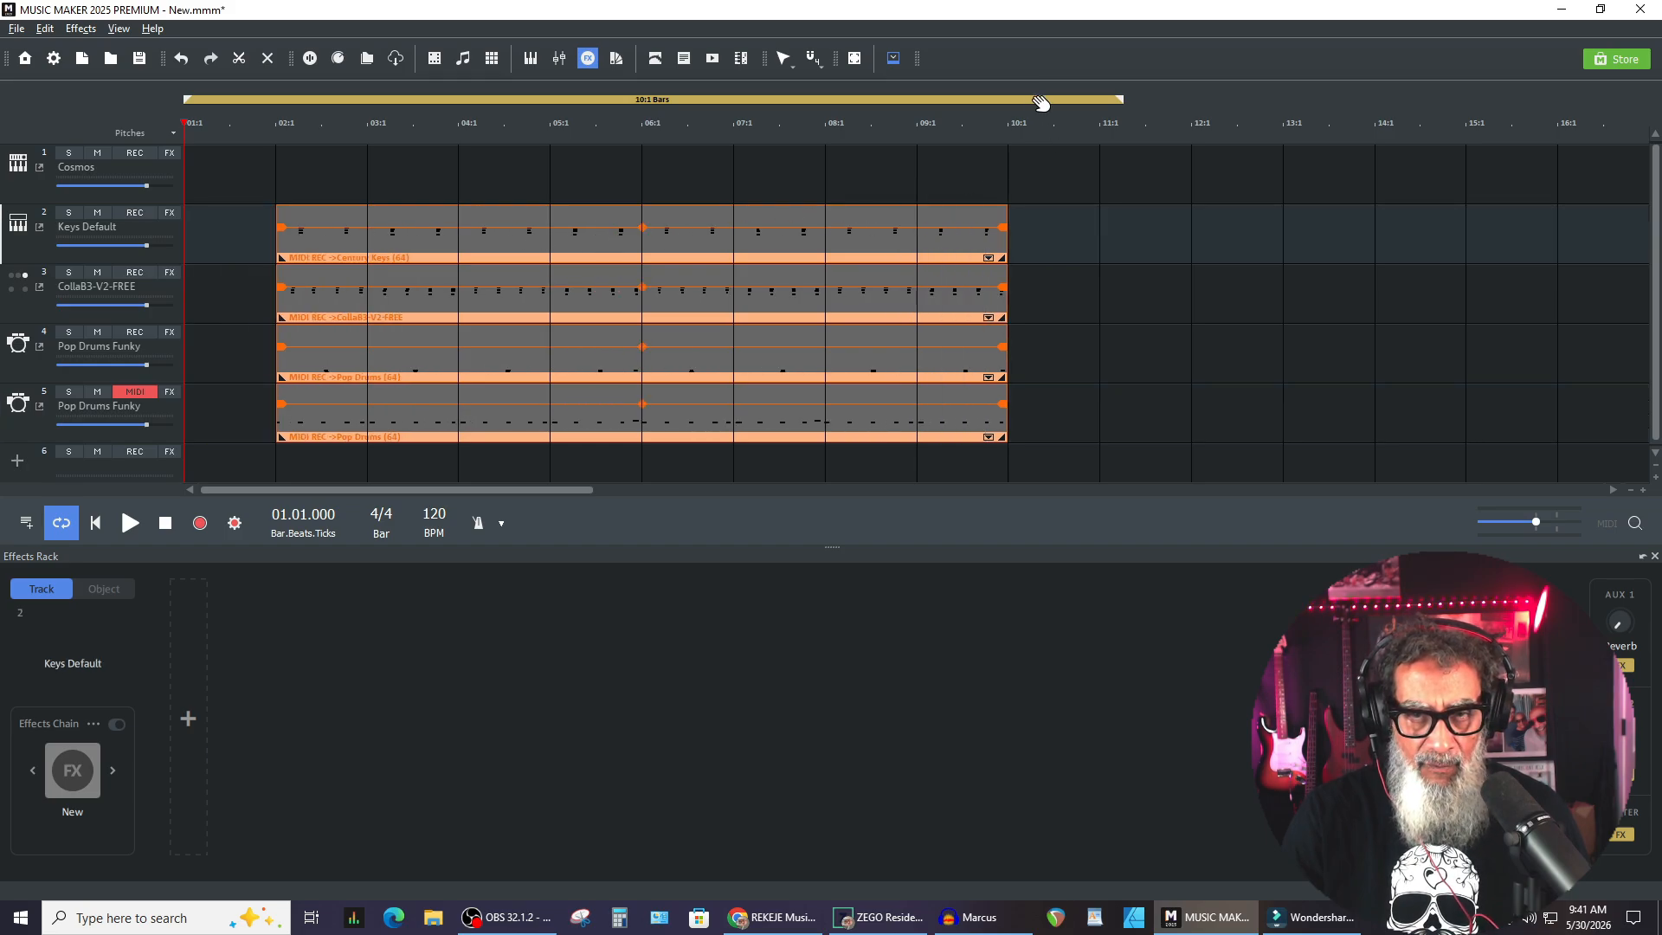
{"action": "left_click_drag", "start_coordinate": [1041, 102], "coordinate": [1031, 105]}
{"action": "left_click", "coordinate": [1071, 268]}
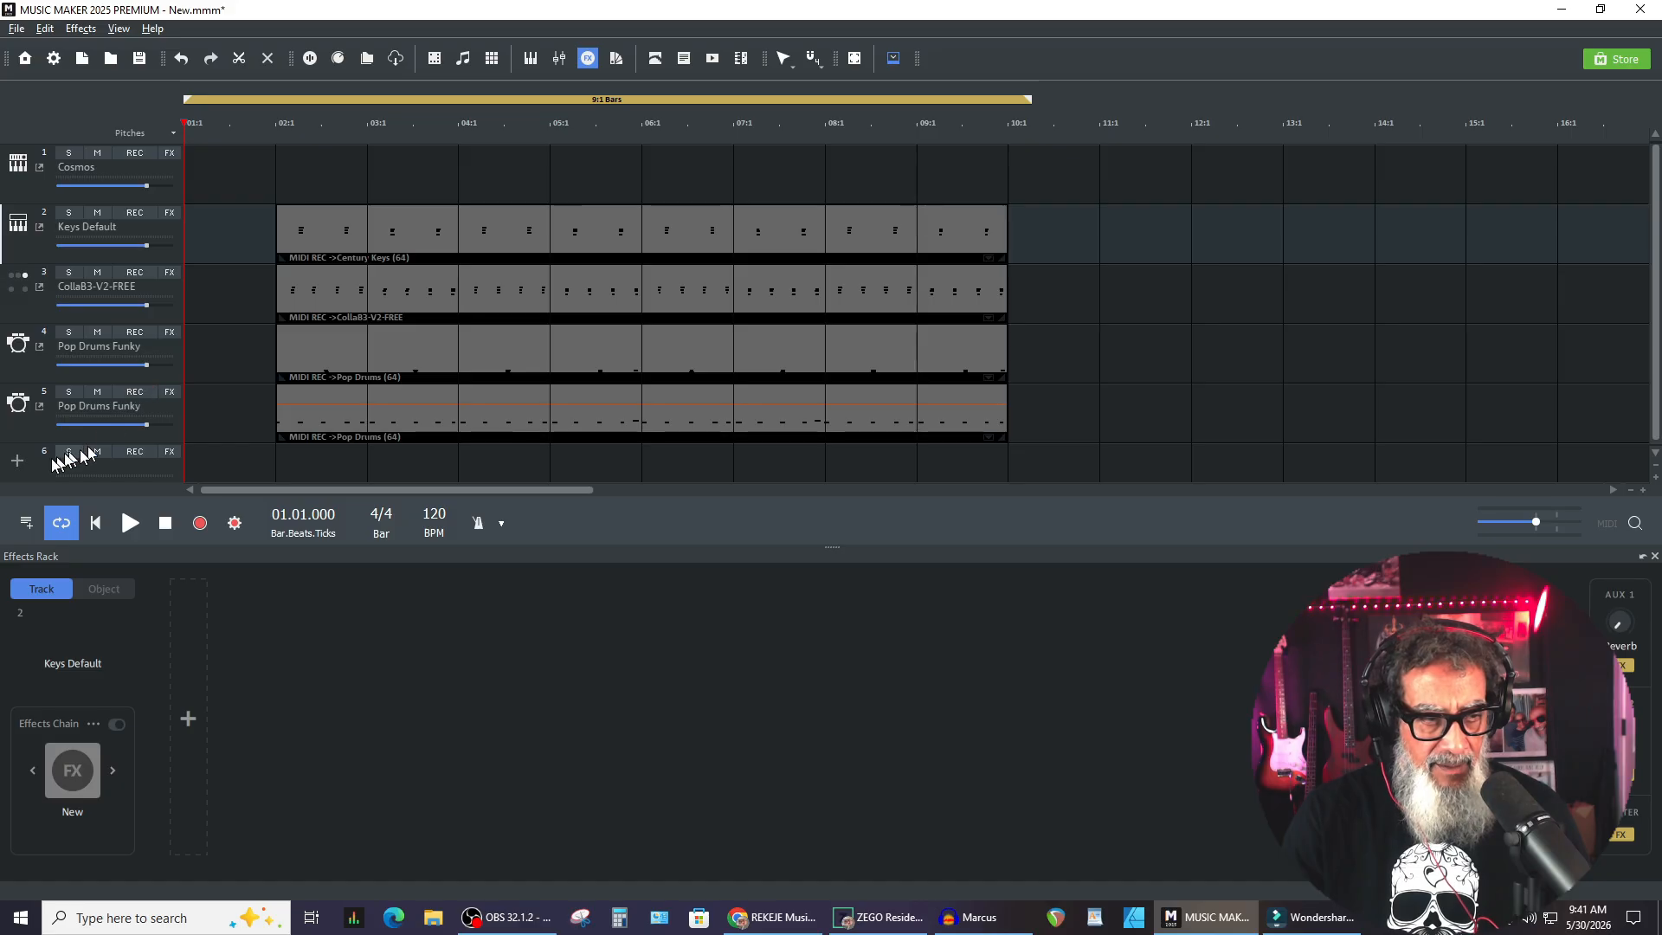
Hide the Effects Rack and load the Pop Drums Funky preset of Pop Drums on track 6, with its plug-in window closed
{"action": "left_click", "coordinate": [17, 461]}
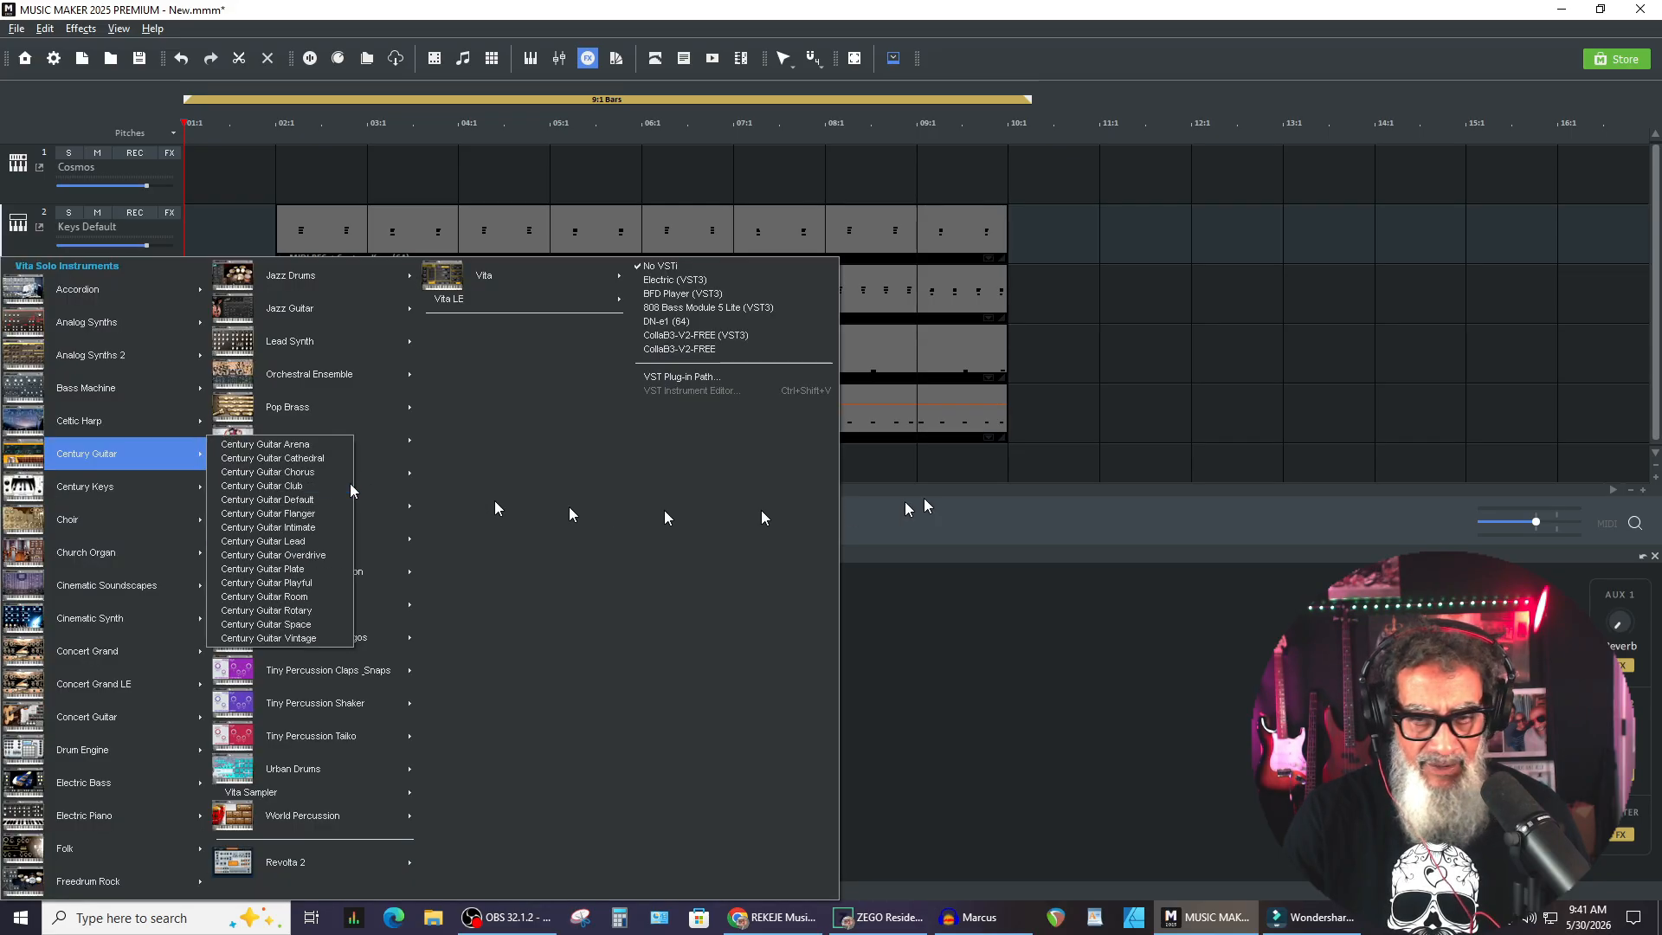
{"action": "left_click", "coordinate": [1126, 379]}
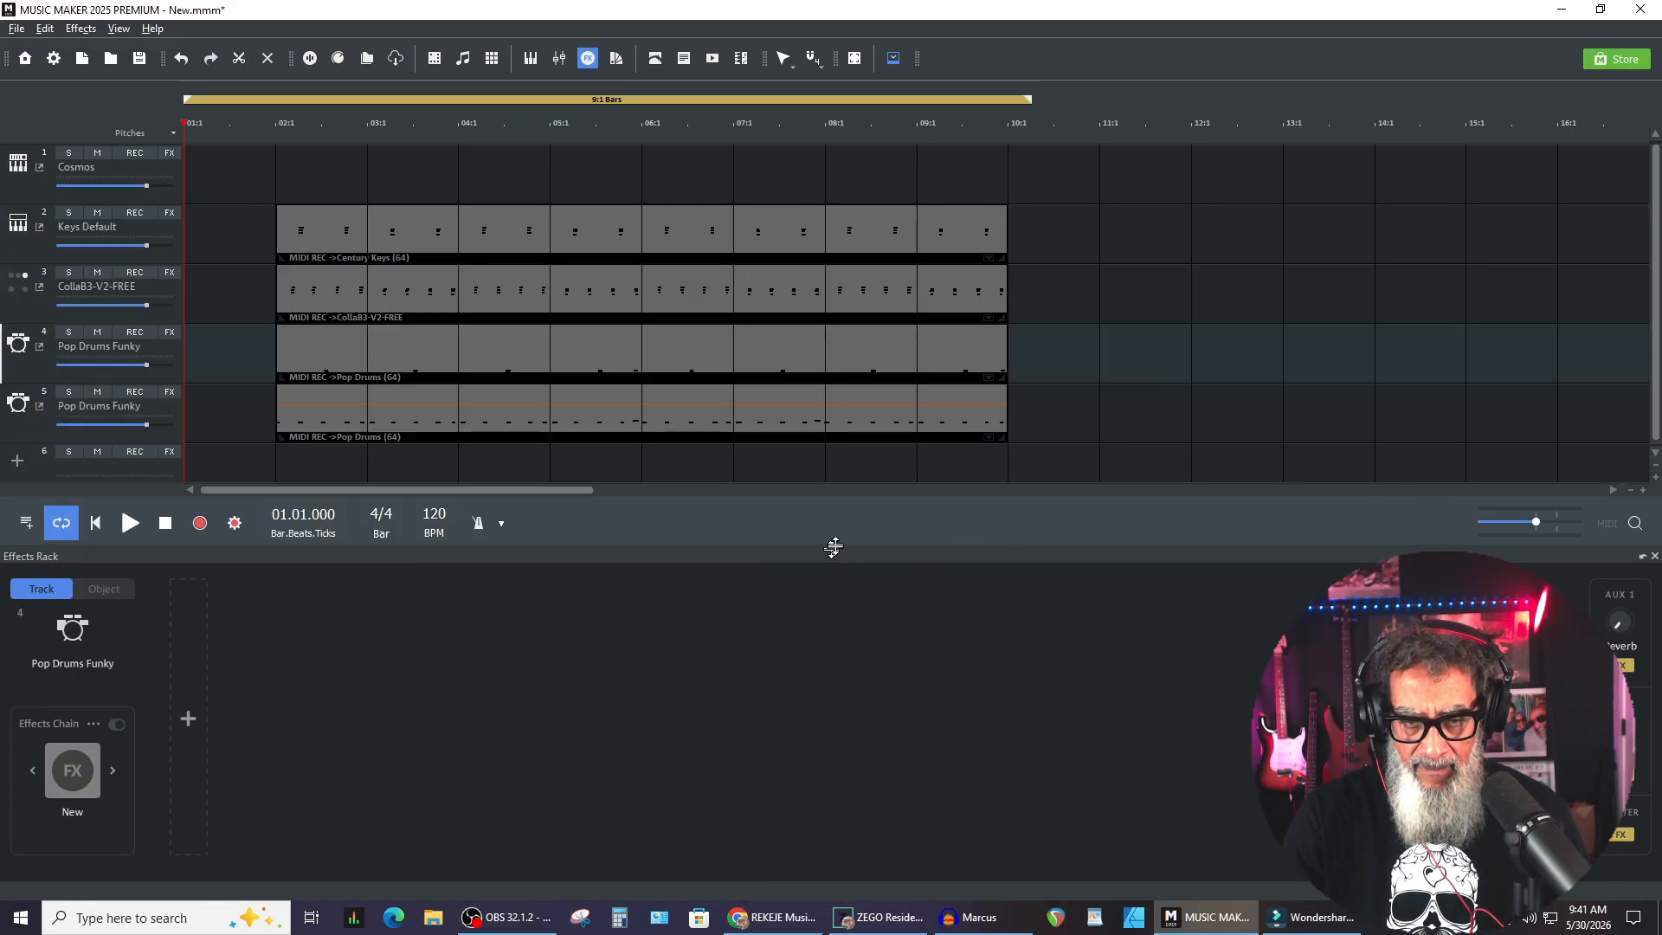
{"action": "left_click_drag", "start_coordinate": [835, 548], "coordinate": [831, 581]}
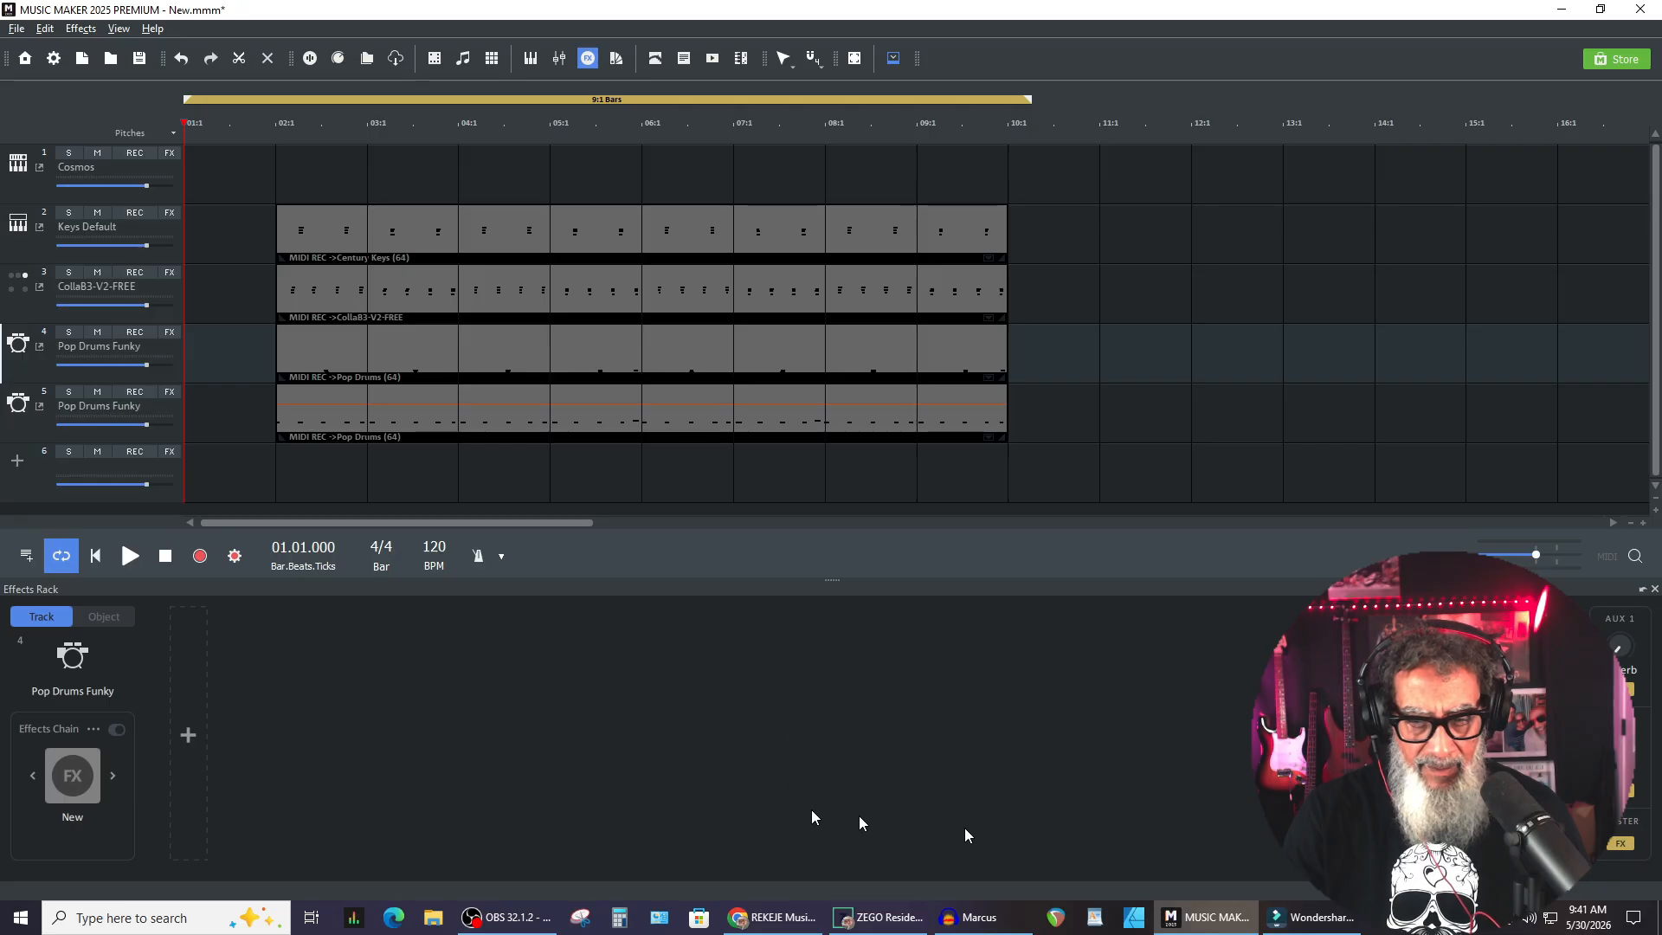
{"action": "left_click", "coordinate": [1654, 589]}
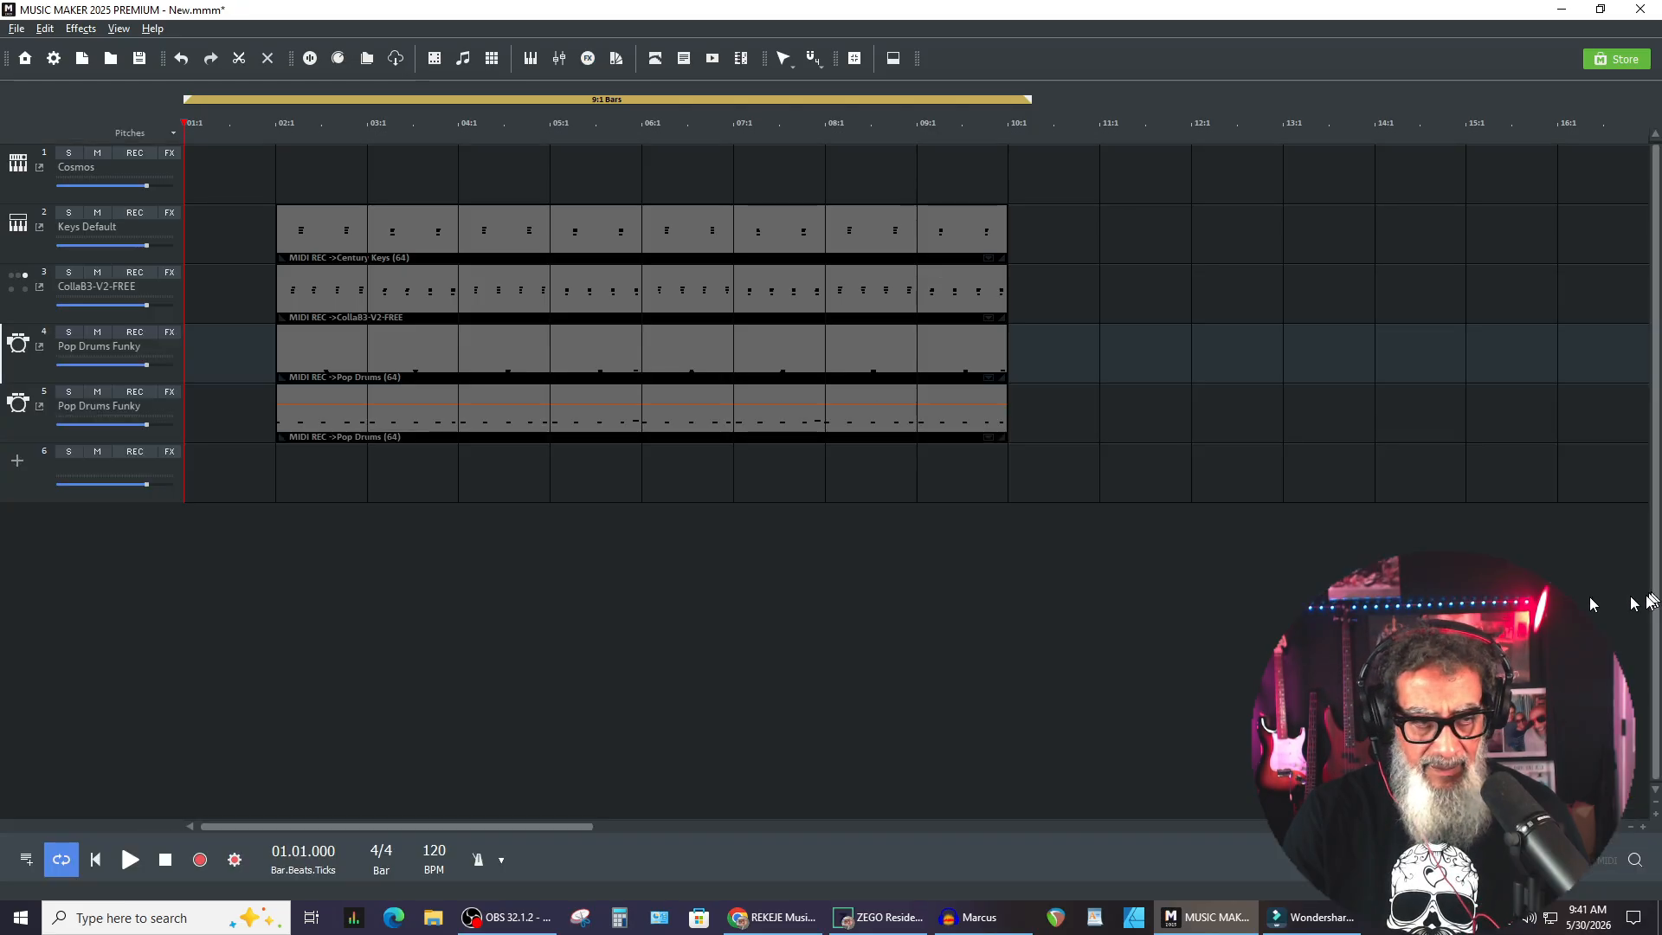
{"action": "left_click", "coordinate": [17, 467]}
{"action": "mouse_move", "coordinate": [343, 445]}
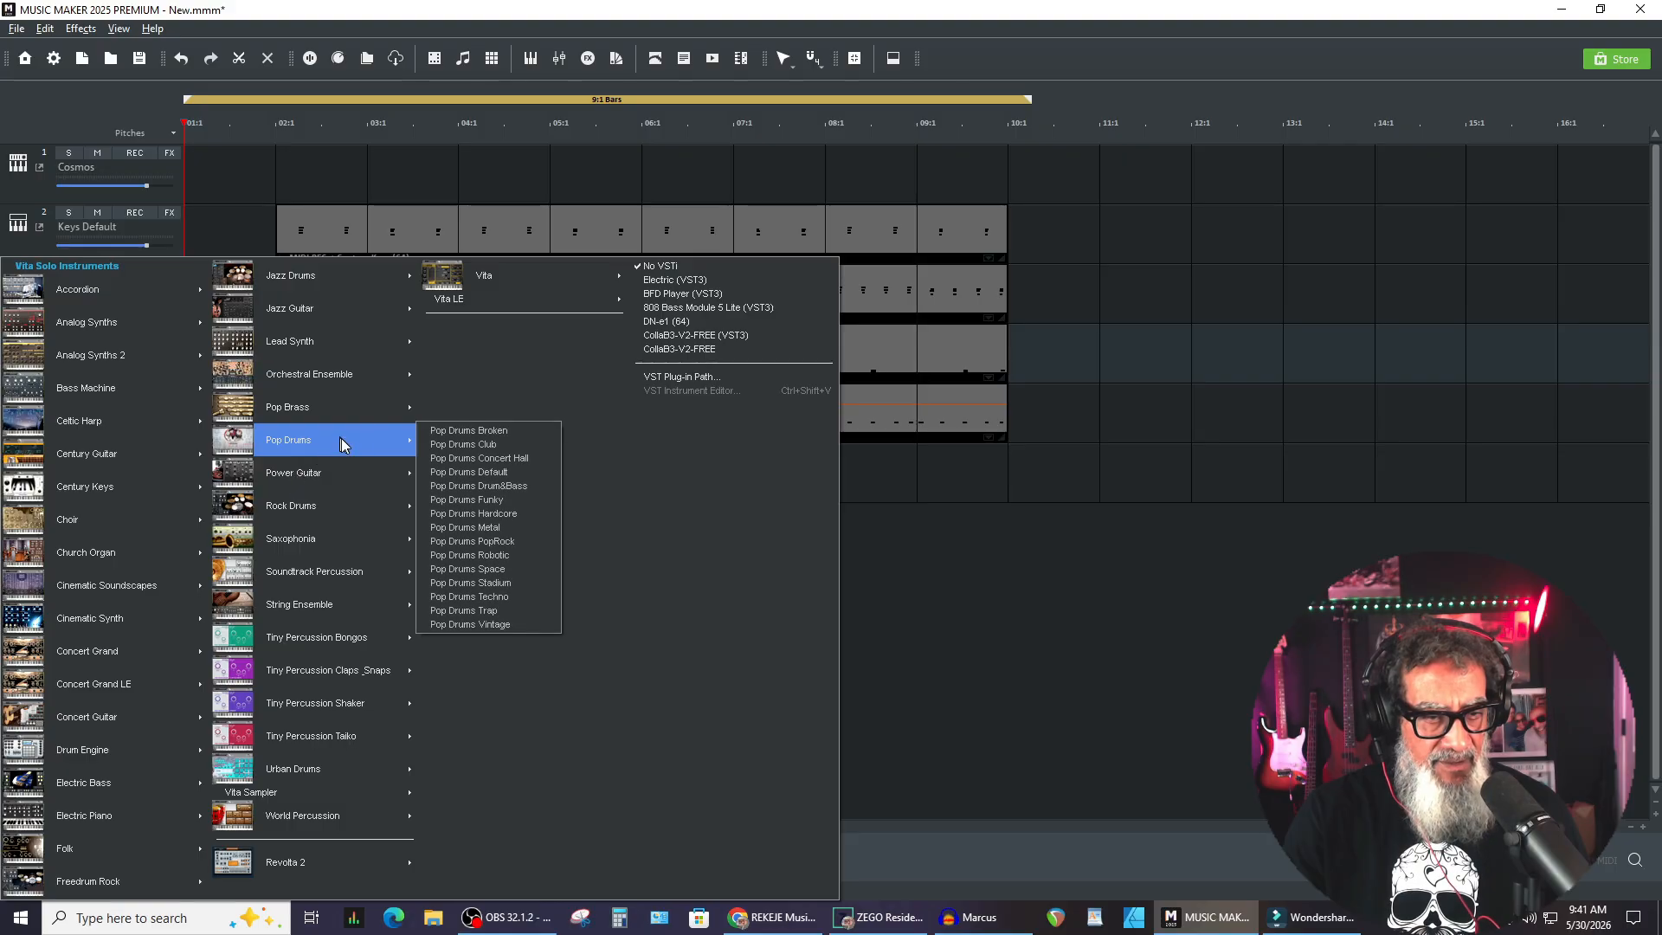
{"action": "left_click", "coordinate": [506, 499]}
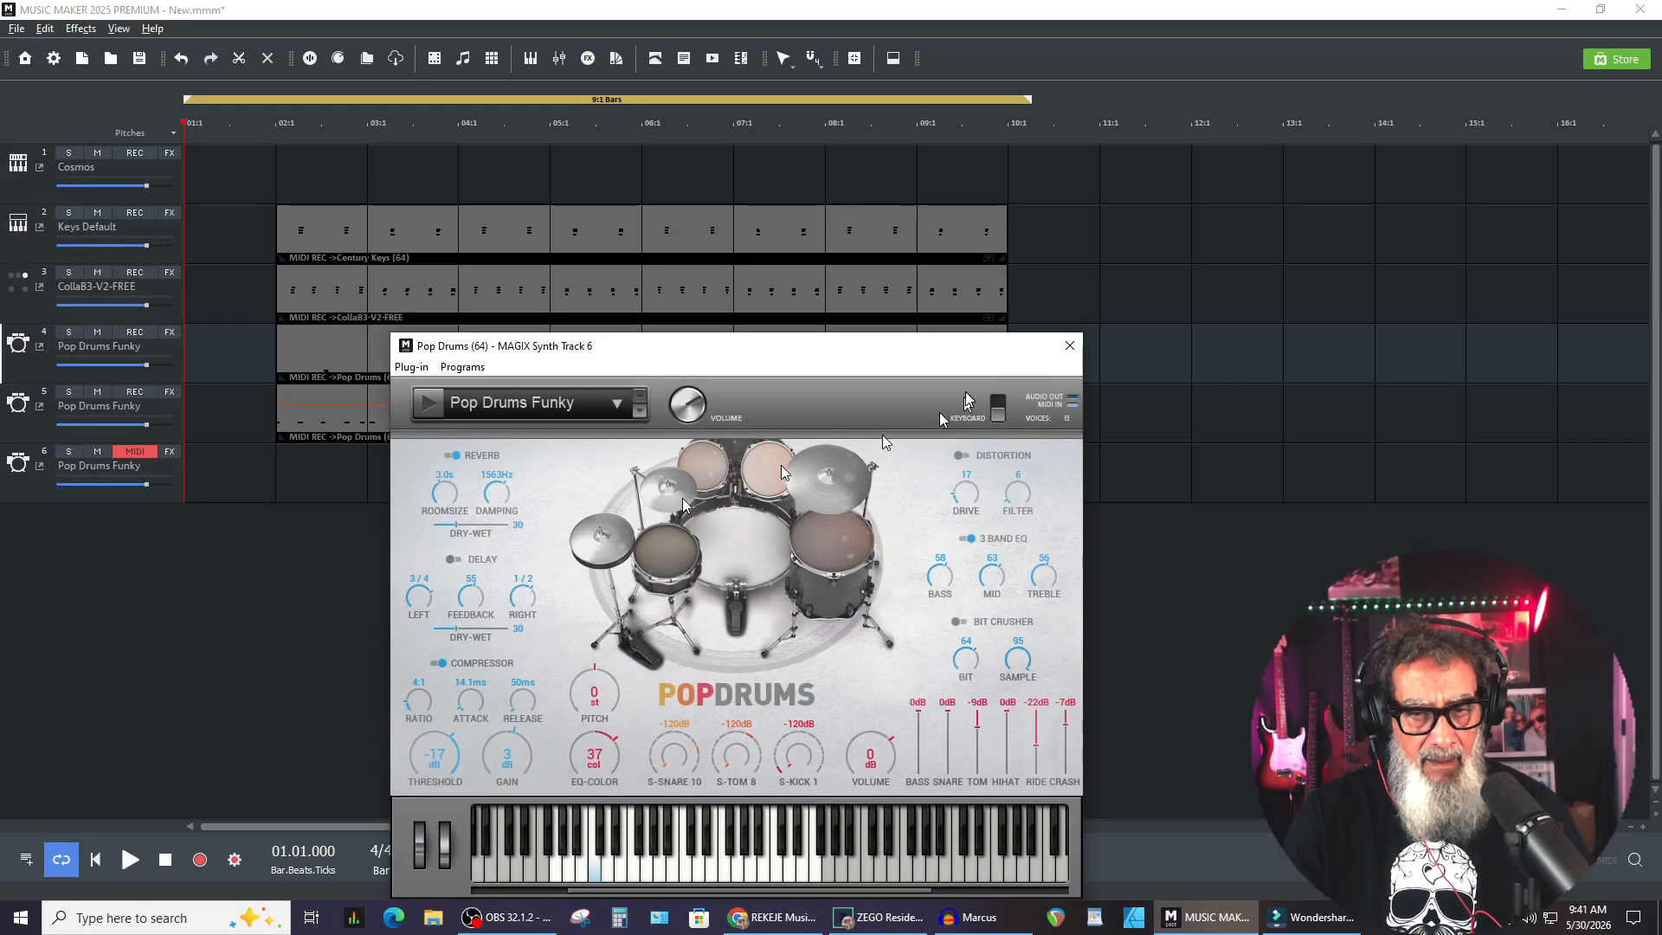
{"action": "left_click", "coordinate": [1076, 349]}
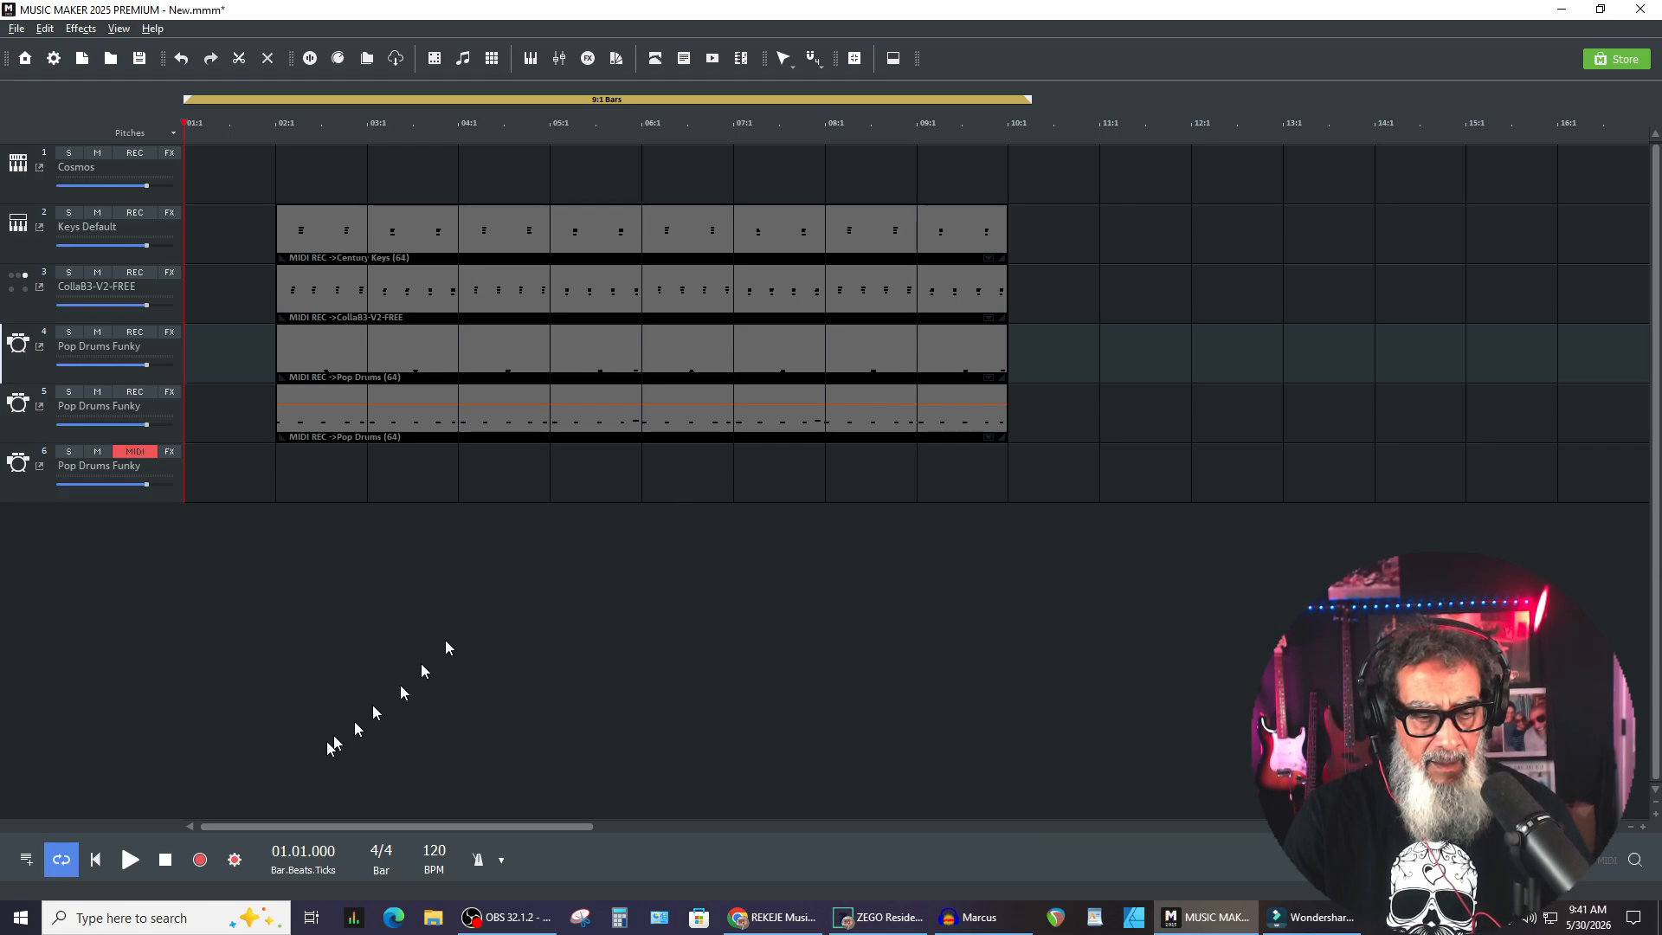
Create an Empty (2 bars) MIDI object on track 6, move it to the song start and shorten it to one bar
{"action": "left_click", "coordinate": [257, 474]}
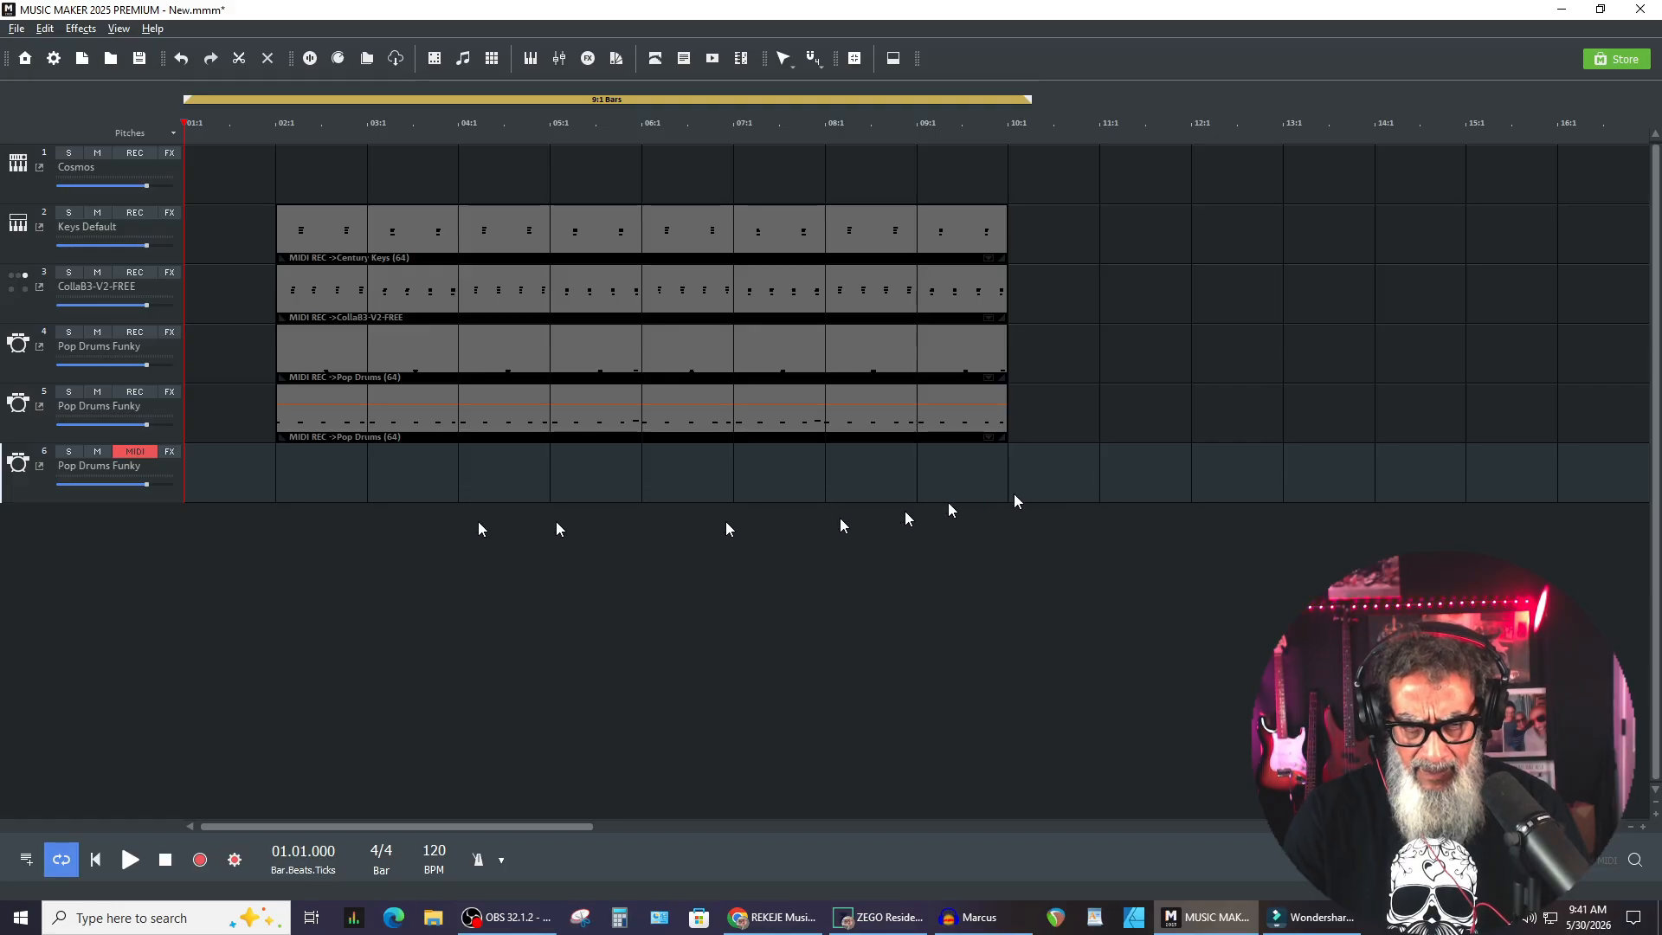
{"action": "right_click", "coordinate": [376, 476]}
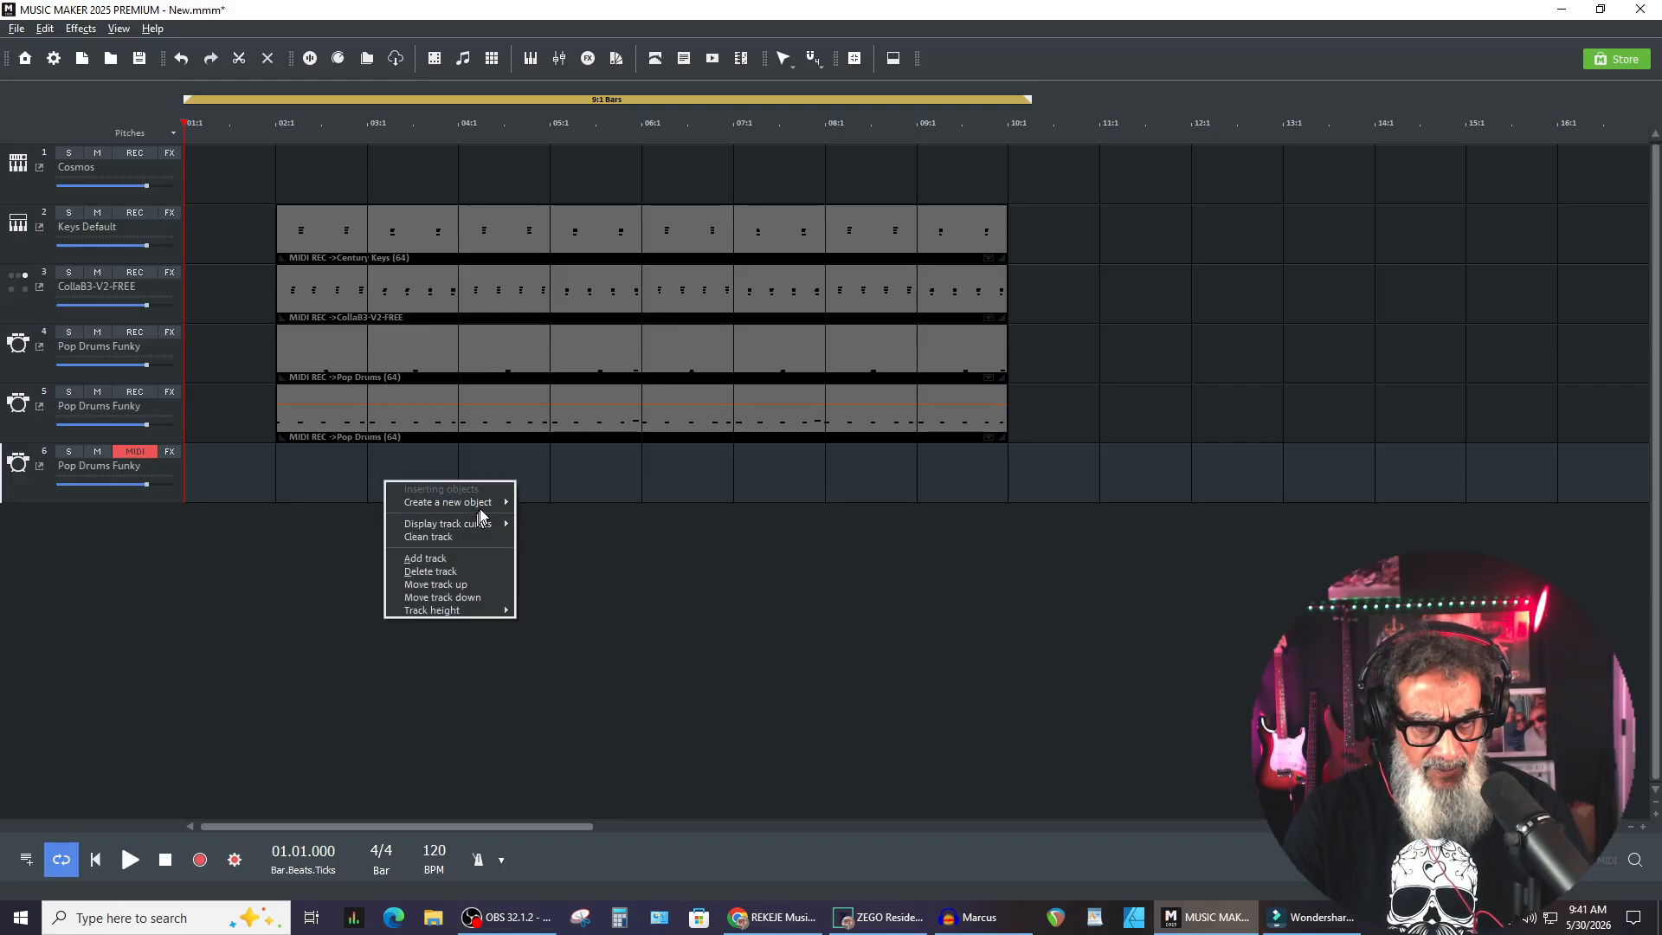
{"action": "mouse_move", "coordinate": [485, 502]}
{"action": "left_click", "coordinate": [616, 502]}
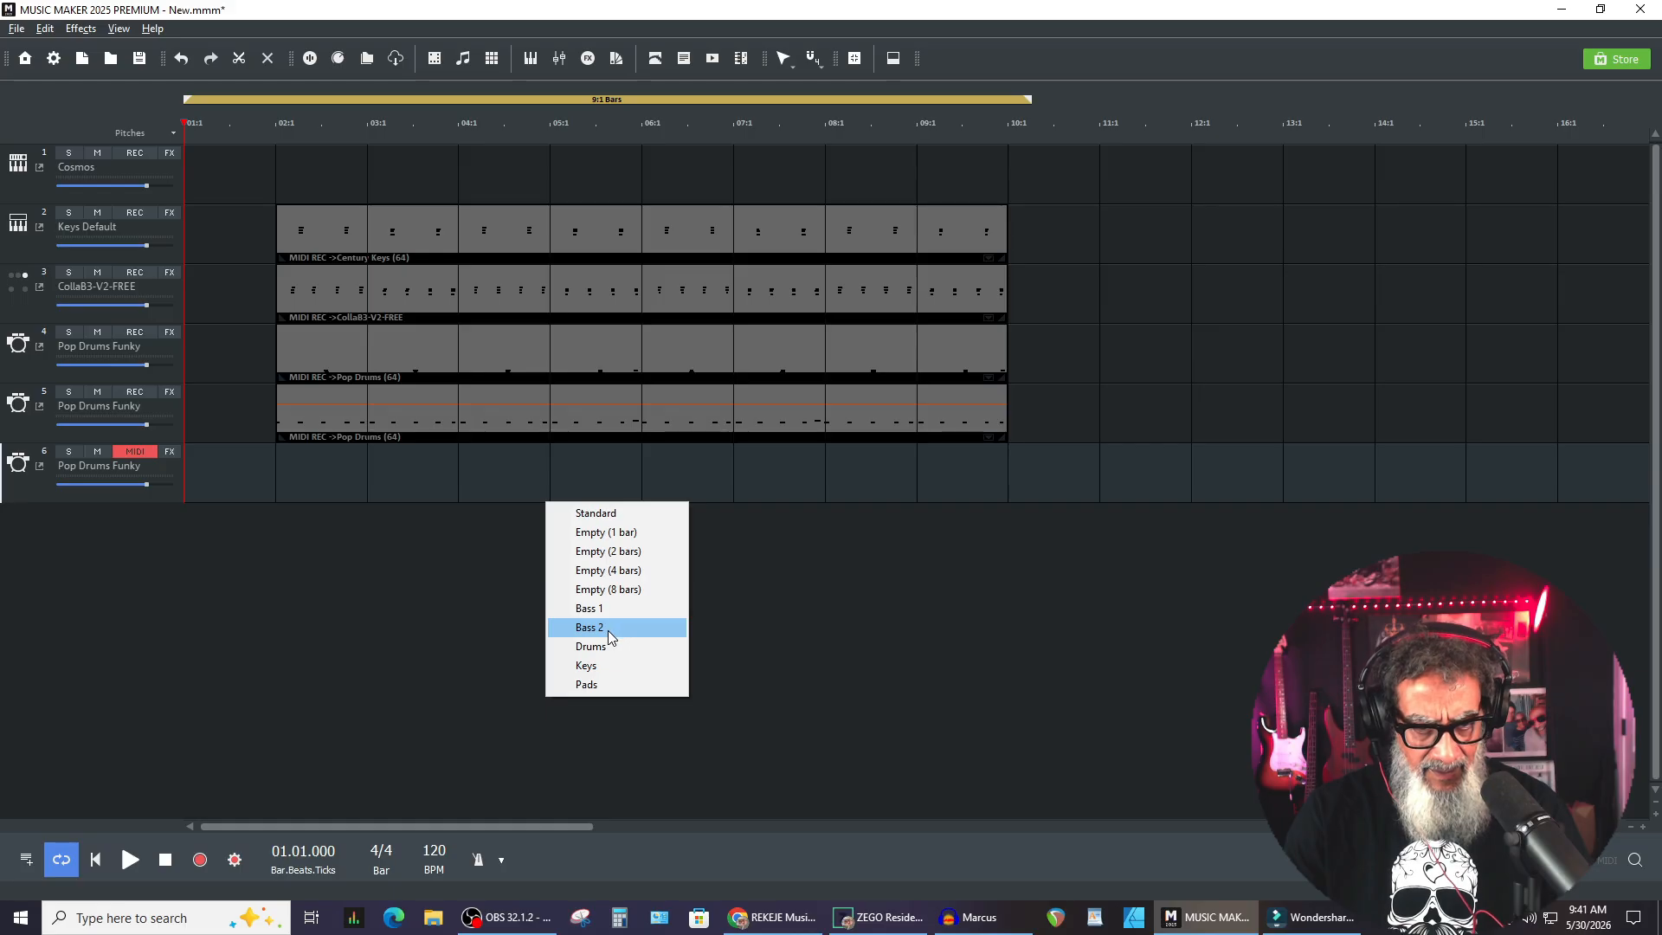
{"action": "left_click", "coordinate": [637, 551]}
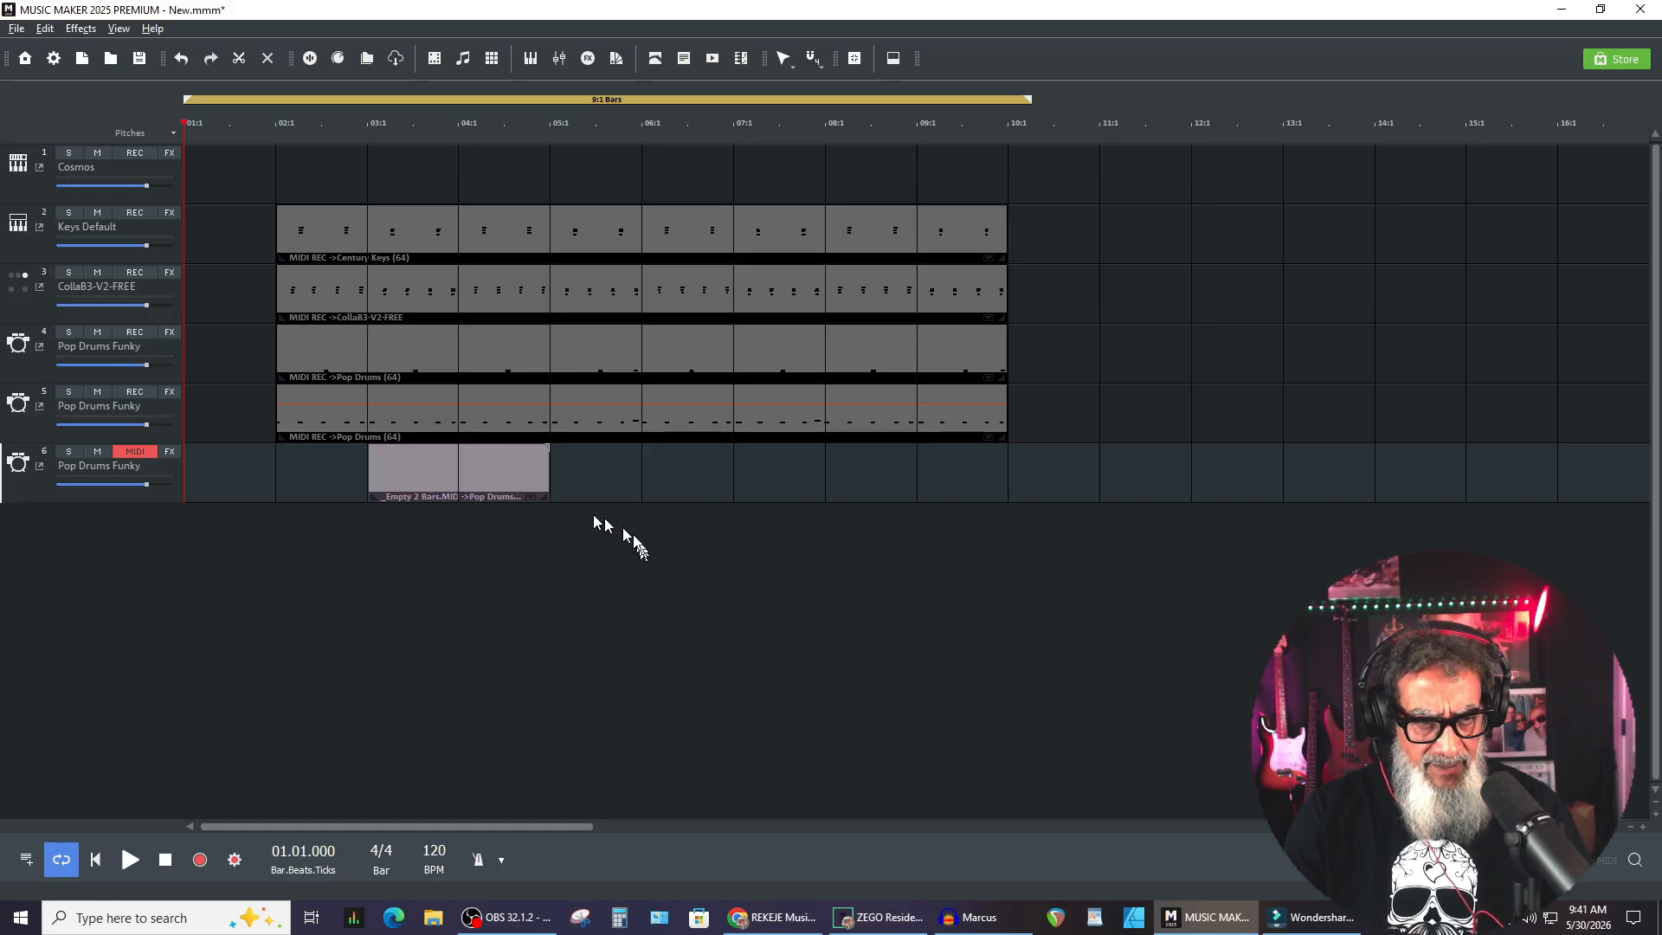
{"action": "left_click_drag", "start_coordinate": [479, 473], "coordinate": [277, 475]}
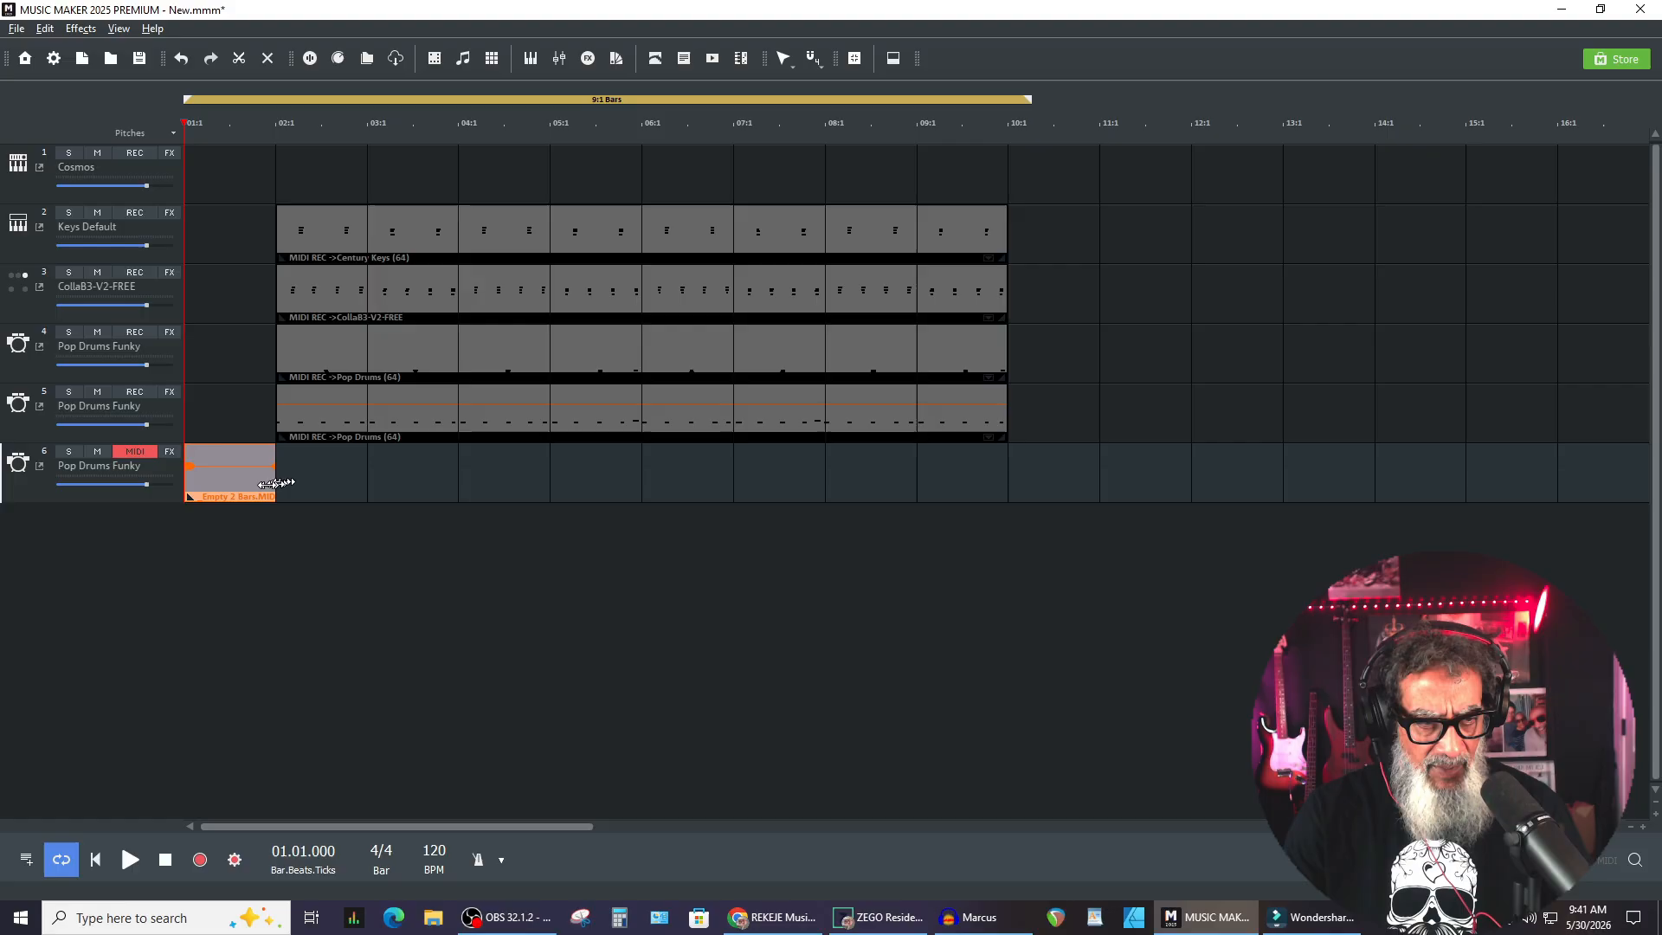
Open the track 6 MIDI object in the MIDI editor and enlarge the editor window to nearly fill the screen
{"action": "double_click", "coordinate": [230, 479]}
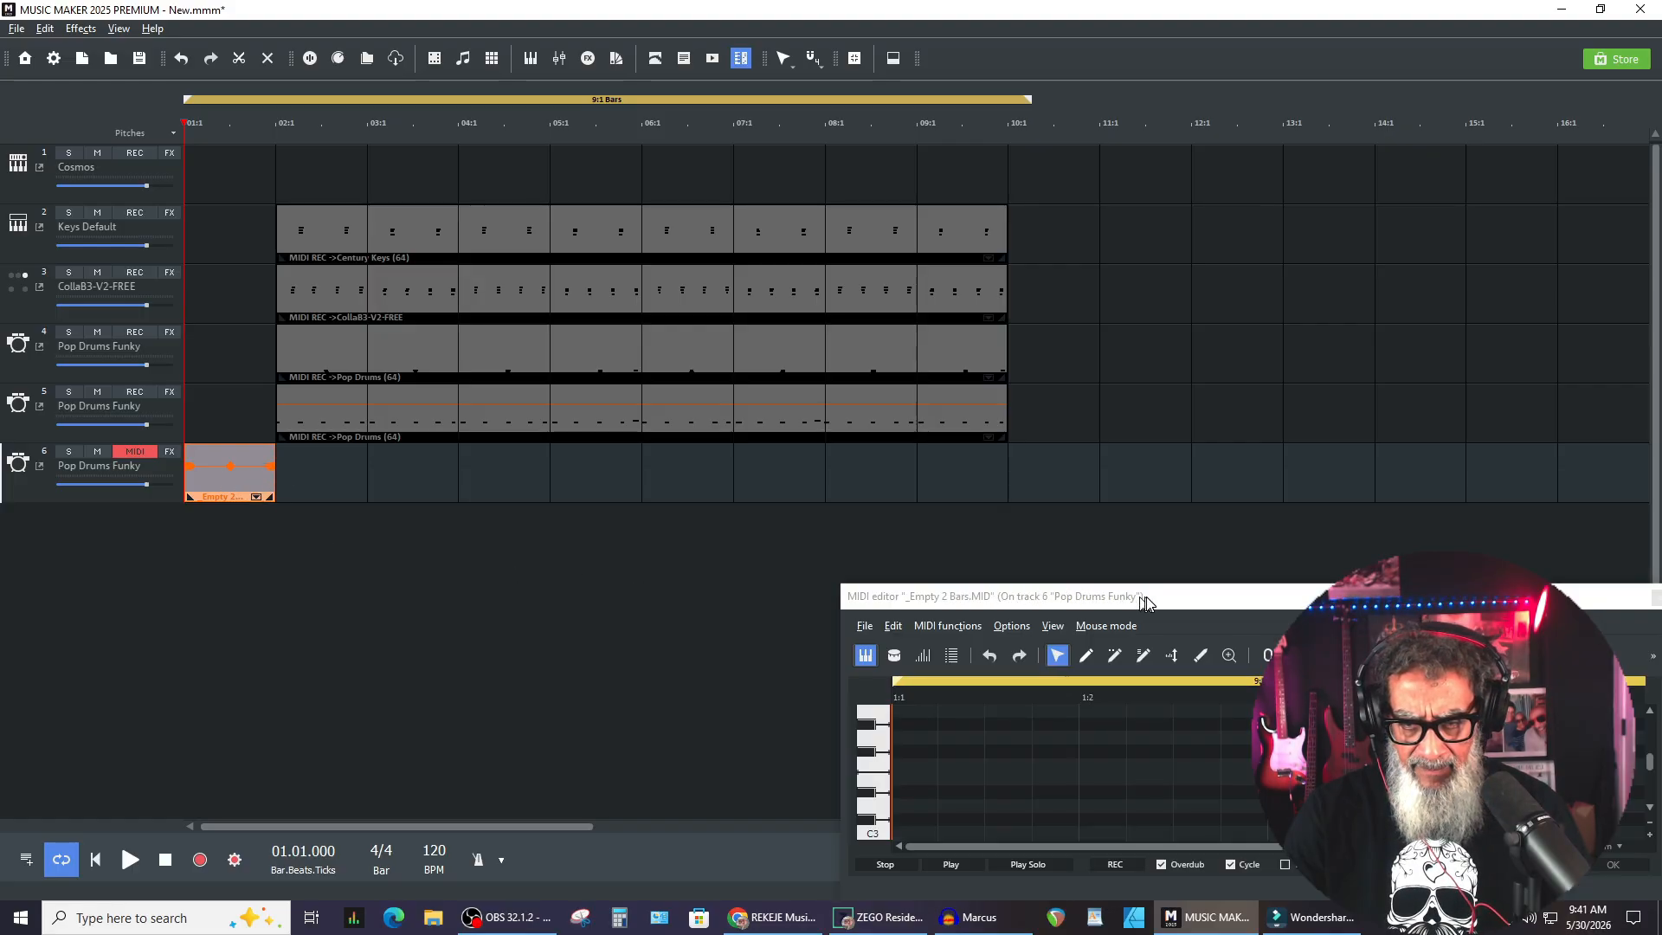
{"action": "left_click_drag", "start_coordinate": [1143, 597], "coordinate": [742, 399]}
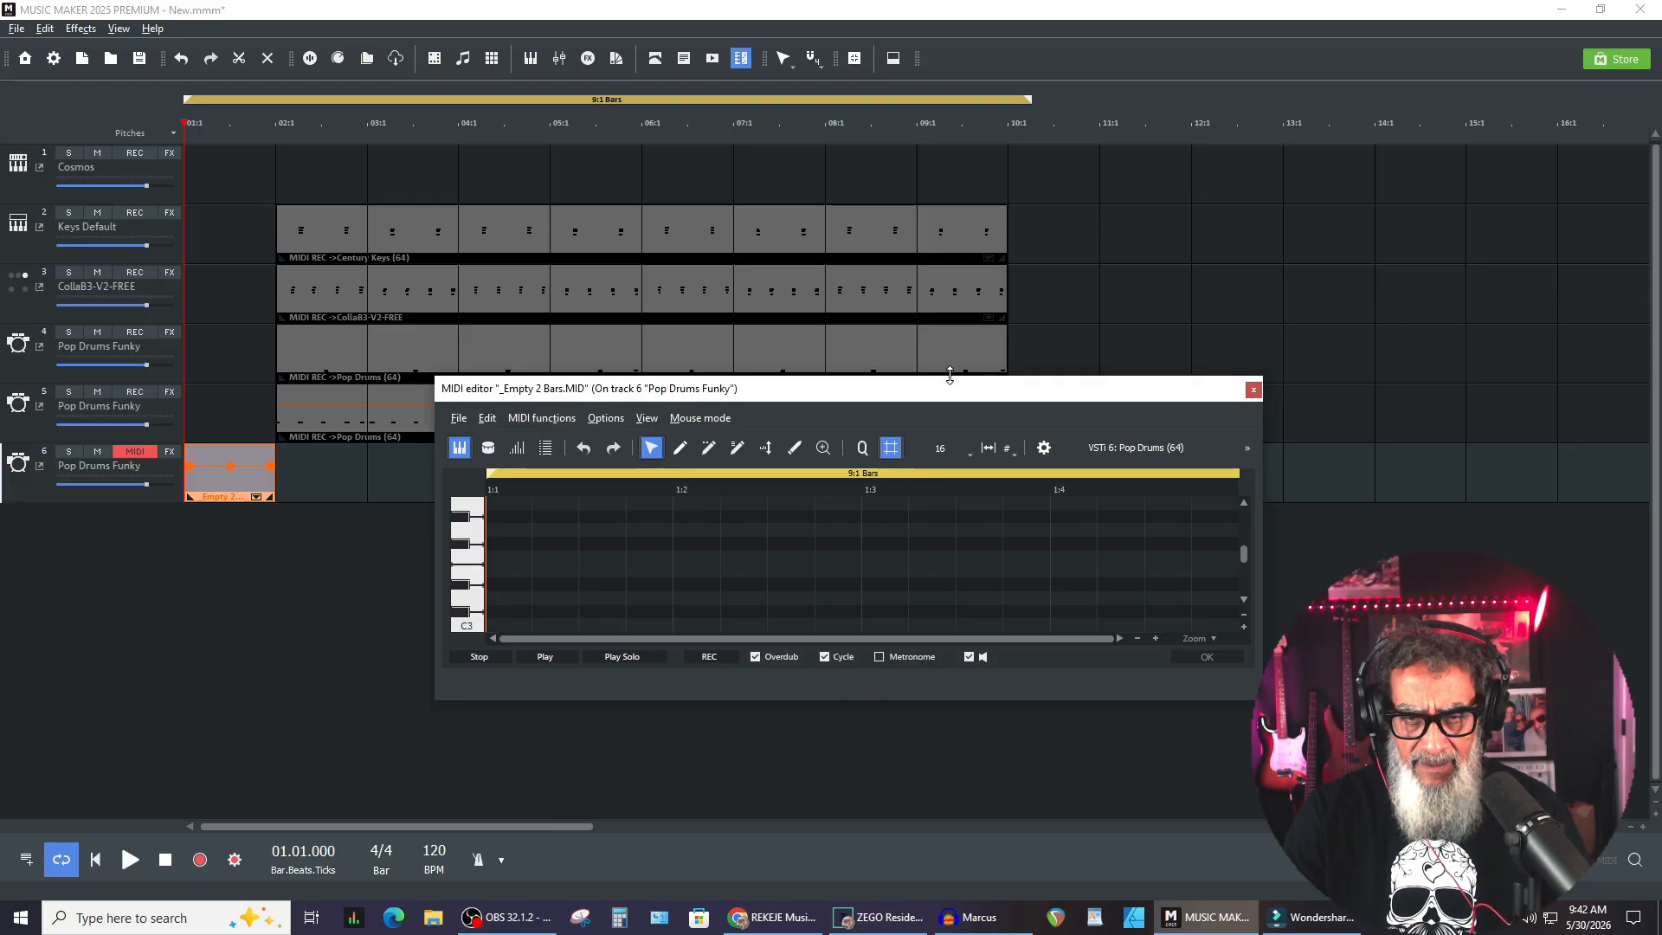
{"action": "left_click_drag", "start_coordinate": [950, 375], "coordinate": [983, 17]}
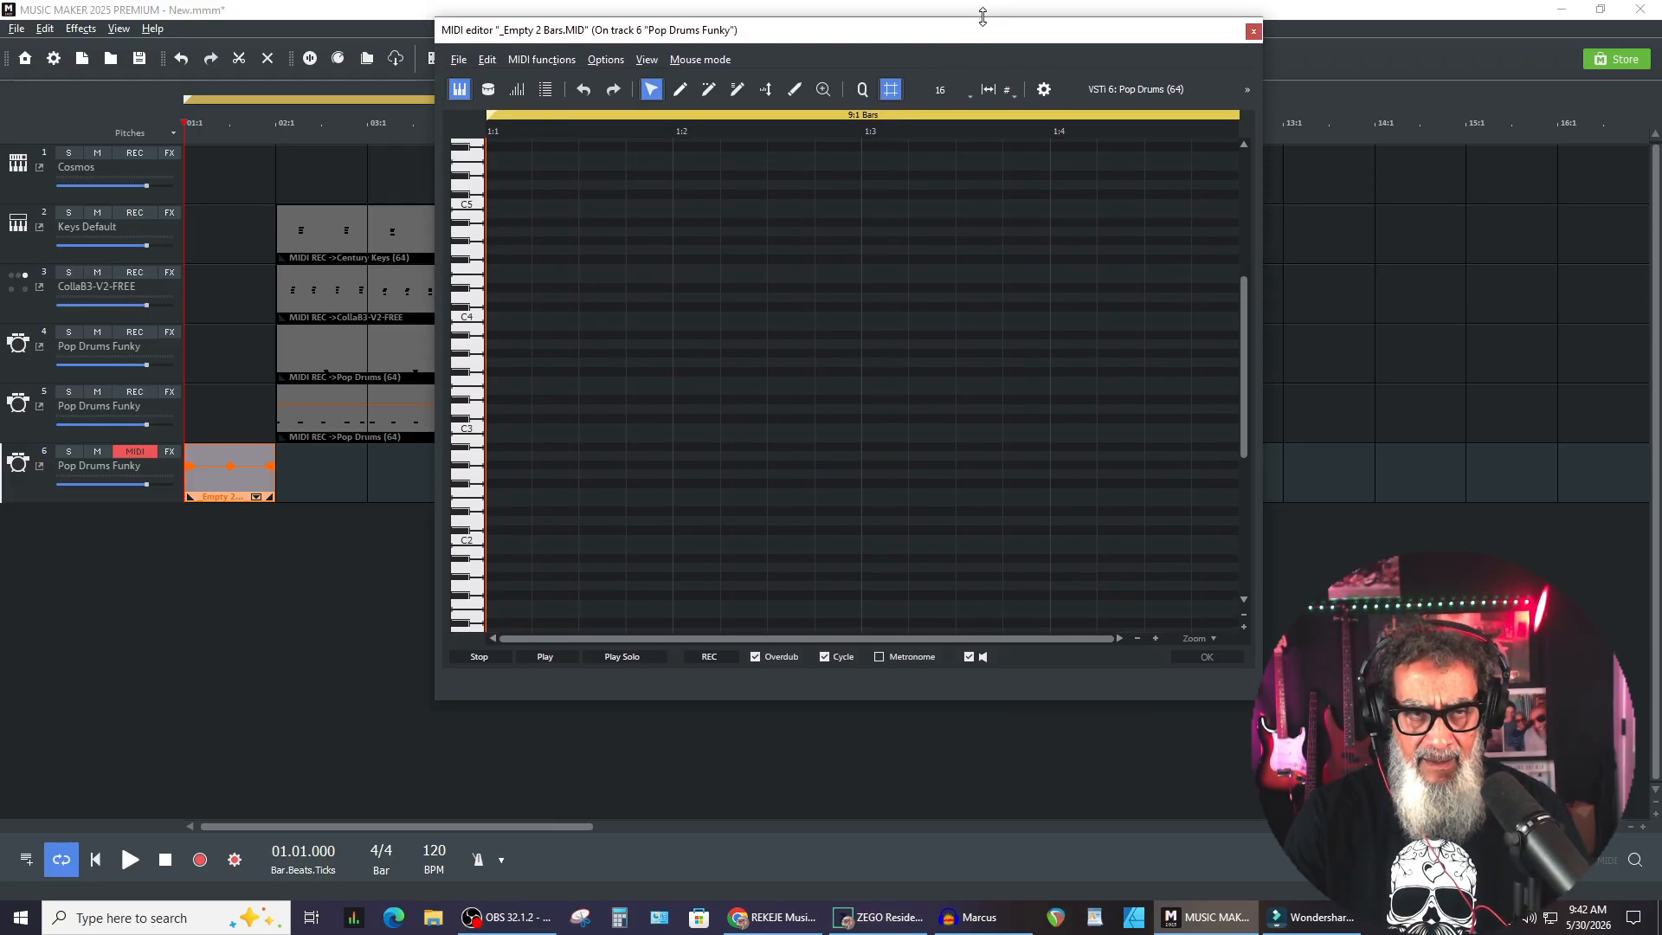
{"action": "left_click_drag", "start_coordinate": [436, 303], "coordinate": [3, 381]}
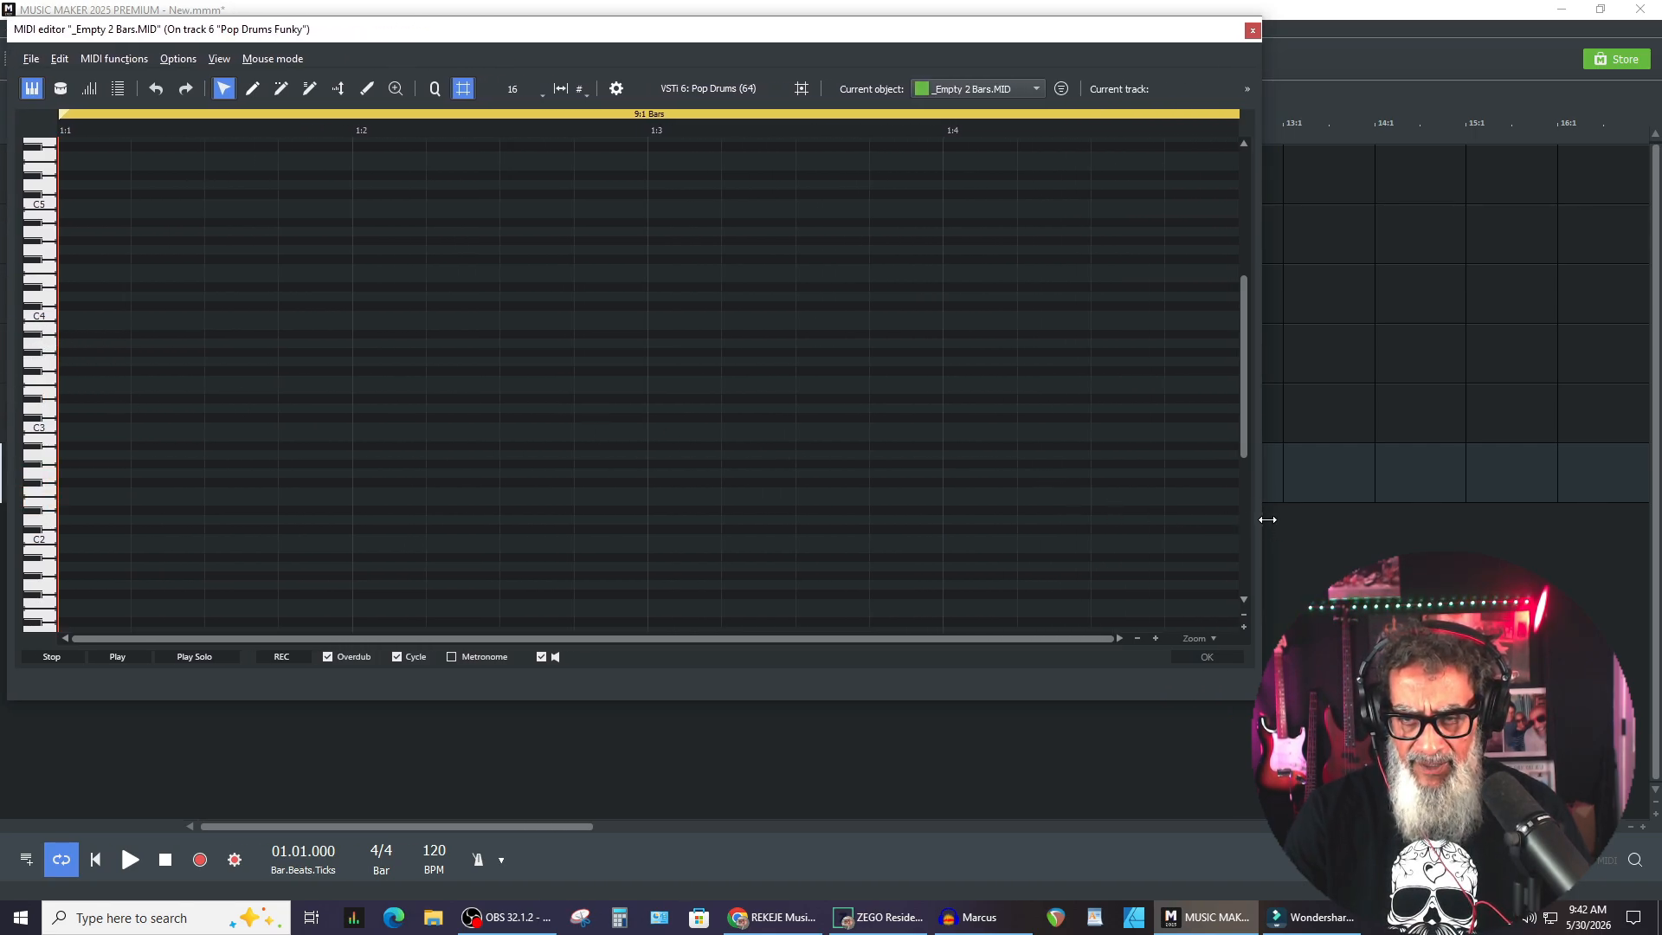
{"action": "left_click_drag", "start_coordinate": [1266, 519], "coordinate": [1645, 520]}
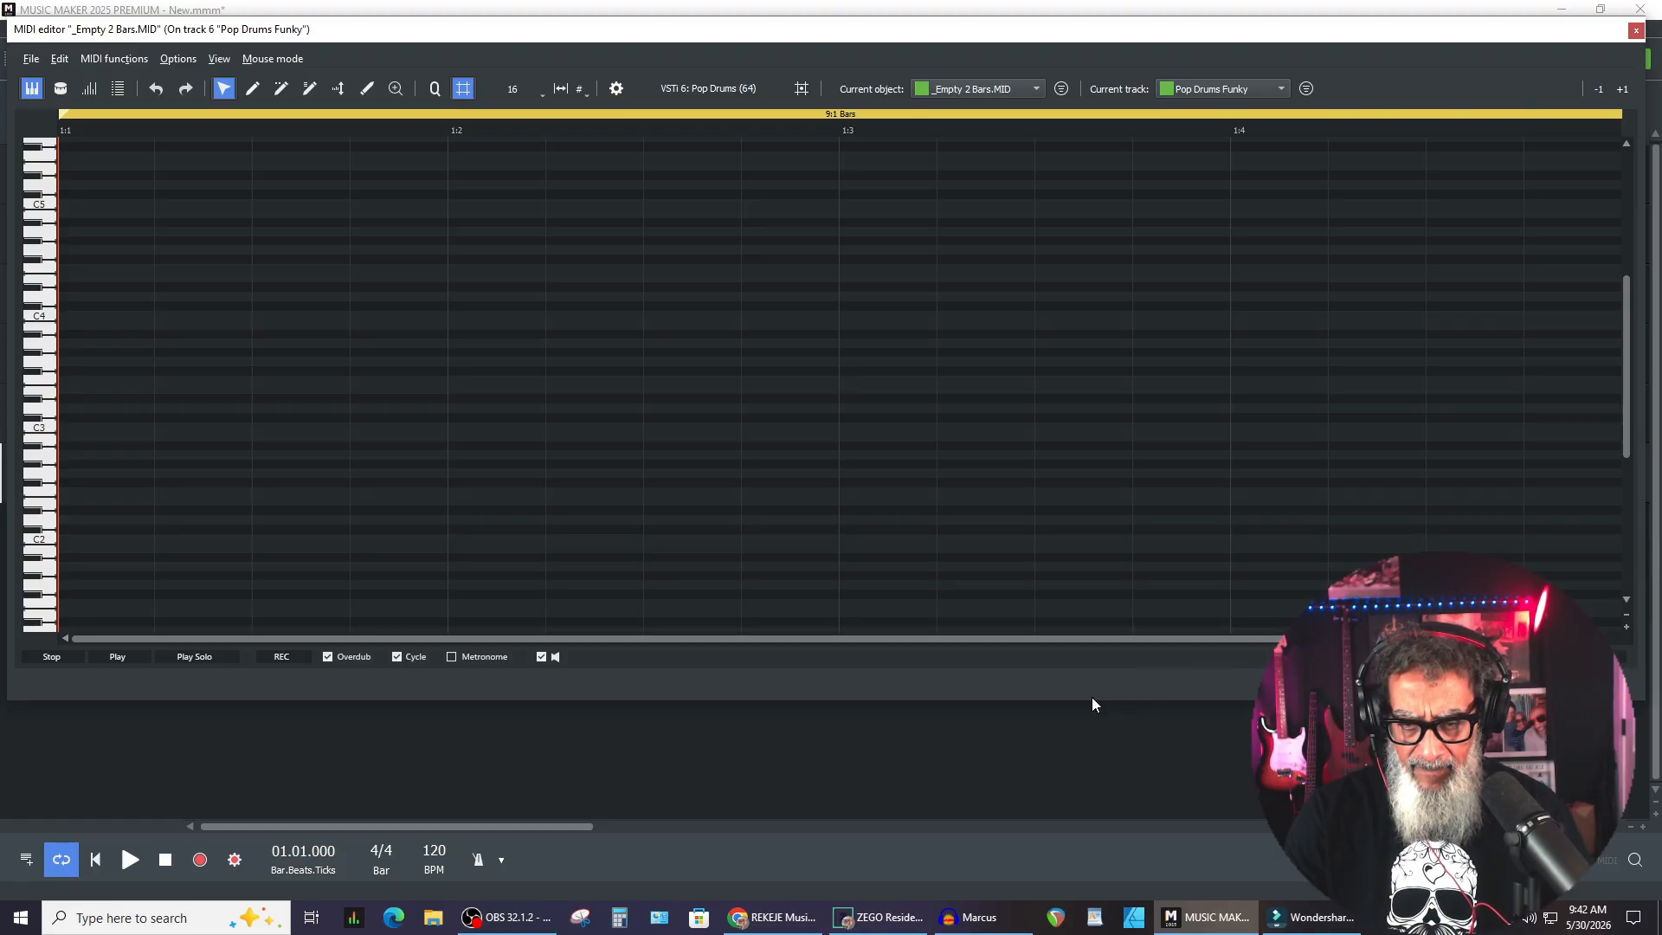
{"action": "left_click_drag", "start_coordinate": [1083, 699], "coordinate": [1034, 807]}
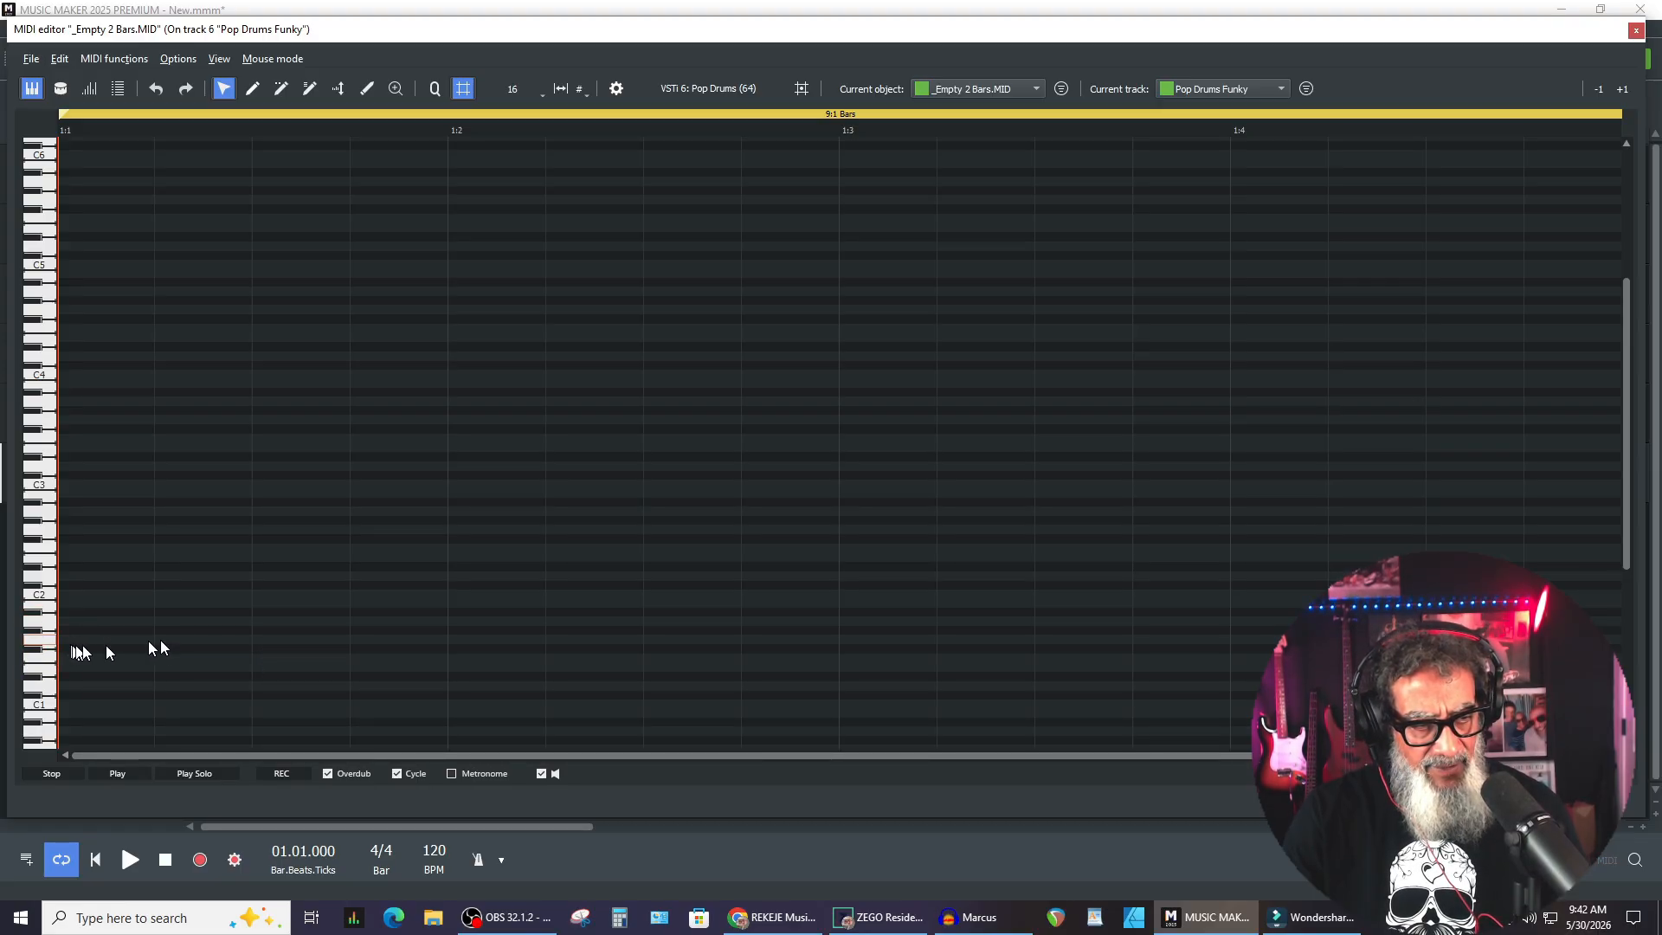
With the draw tool, add three consecutive sixteenth notes on B1 from beat 1 and three on A1 from beat 2
{"action": "left_click", "coordinate": [258, 91]}
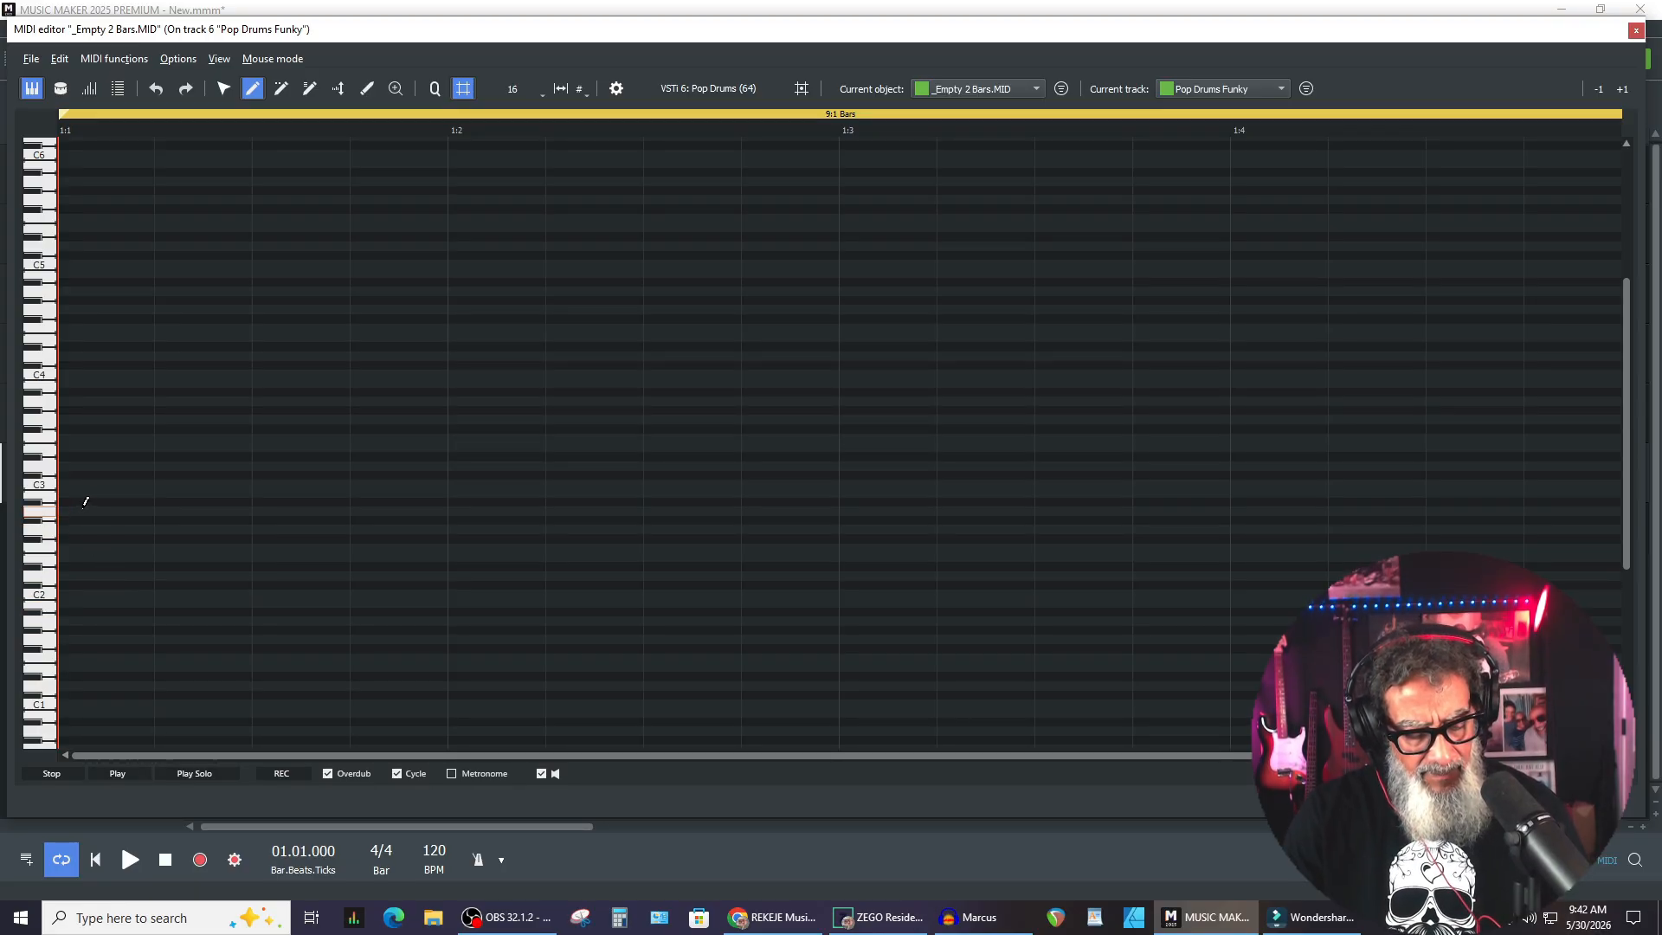
{"action": "left_click", "coordinate": [76, 603]}
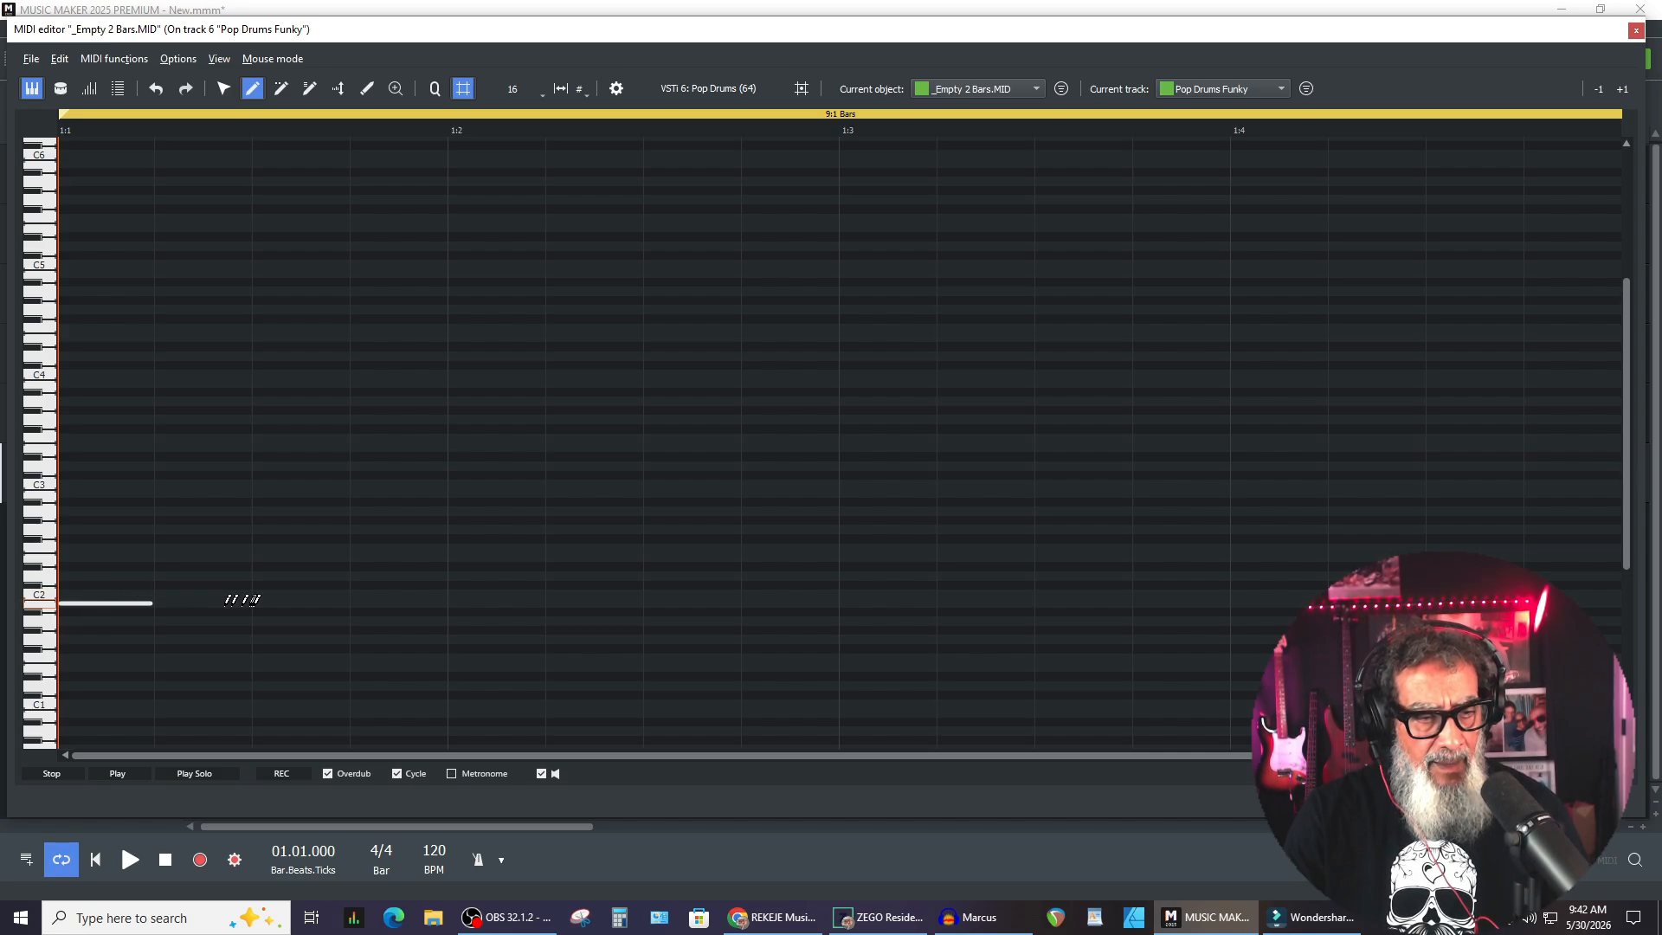
{"action": "left_click", "coordinate": [198, 602]}
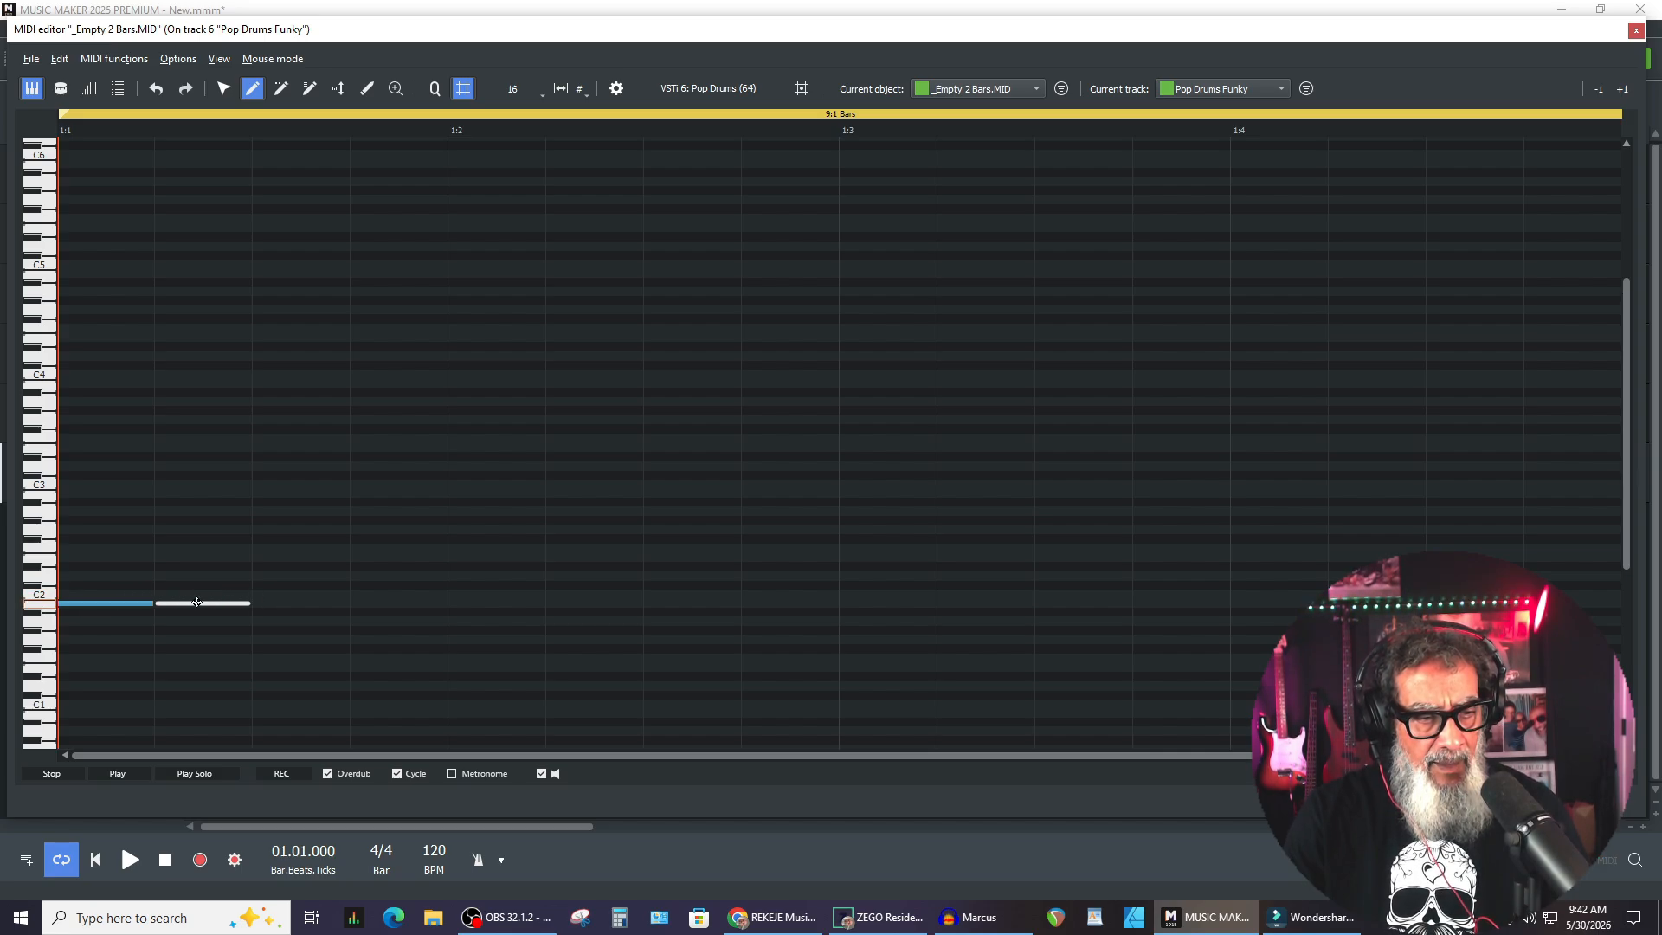
{"action": "left_click", "coordinate": [281, 604]}
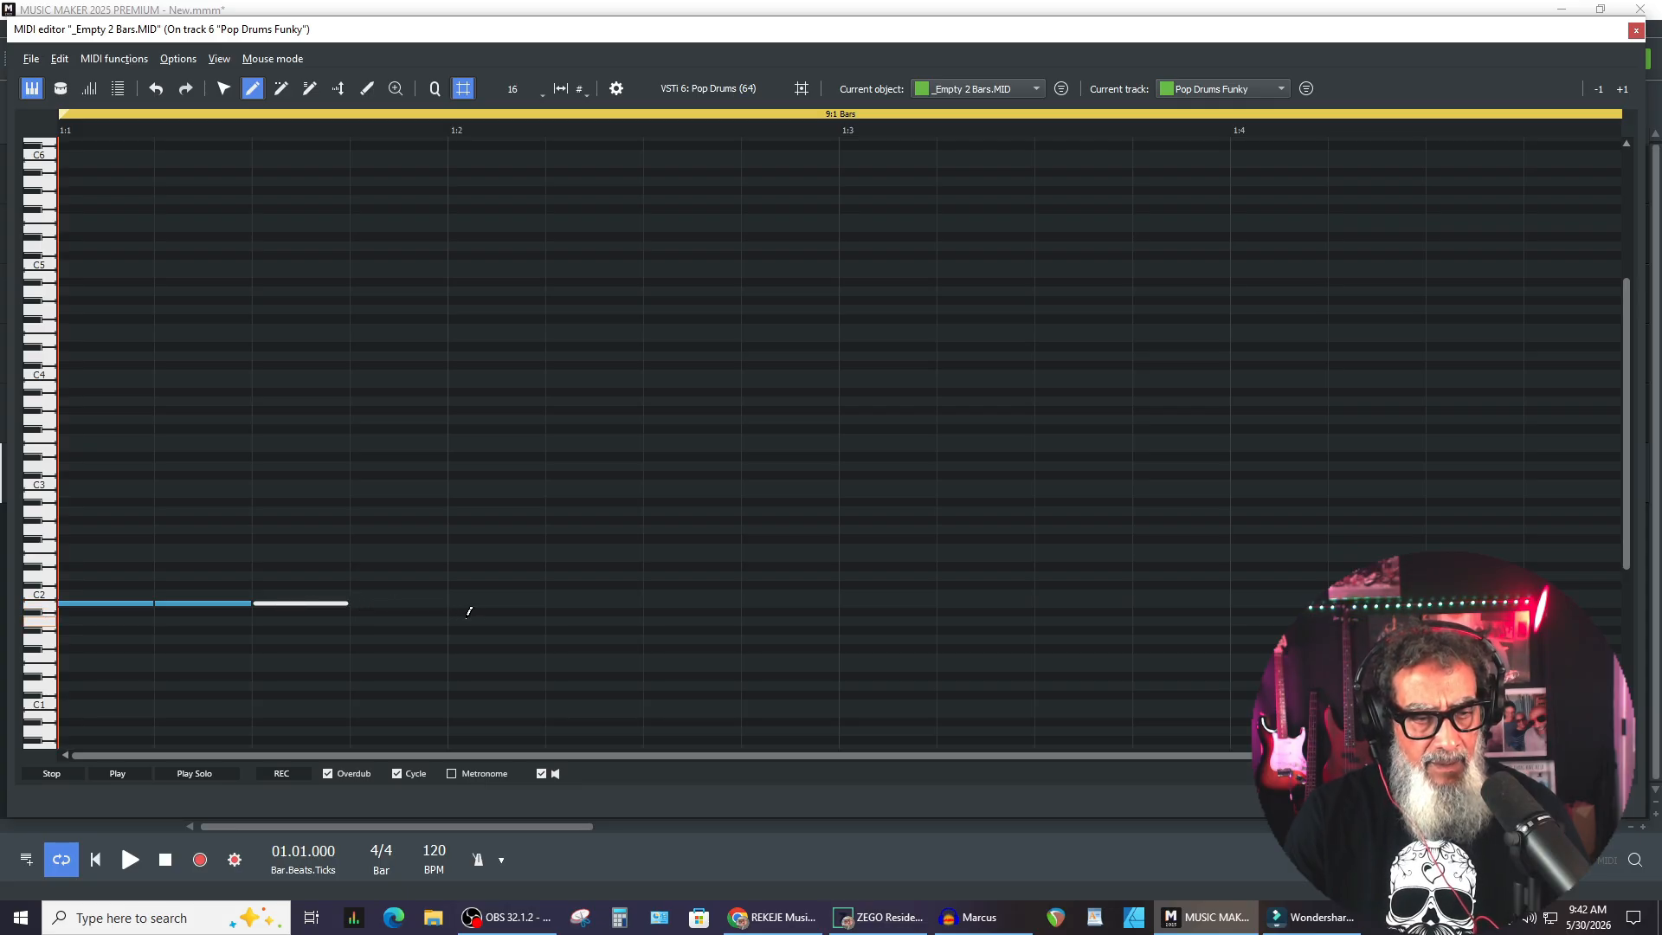
{"action": "left_click", "coordinate": [473, 575]}
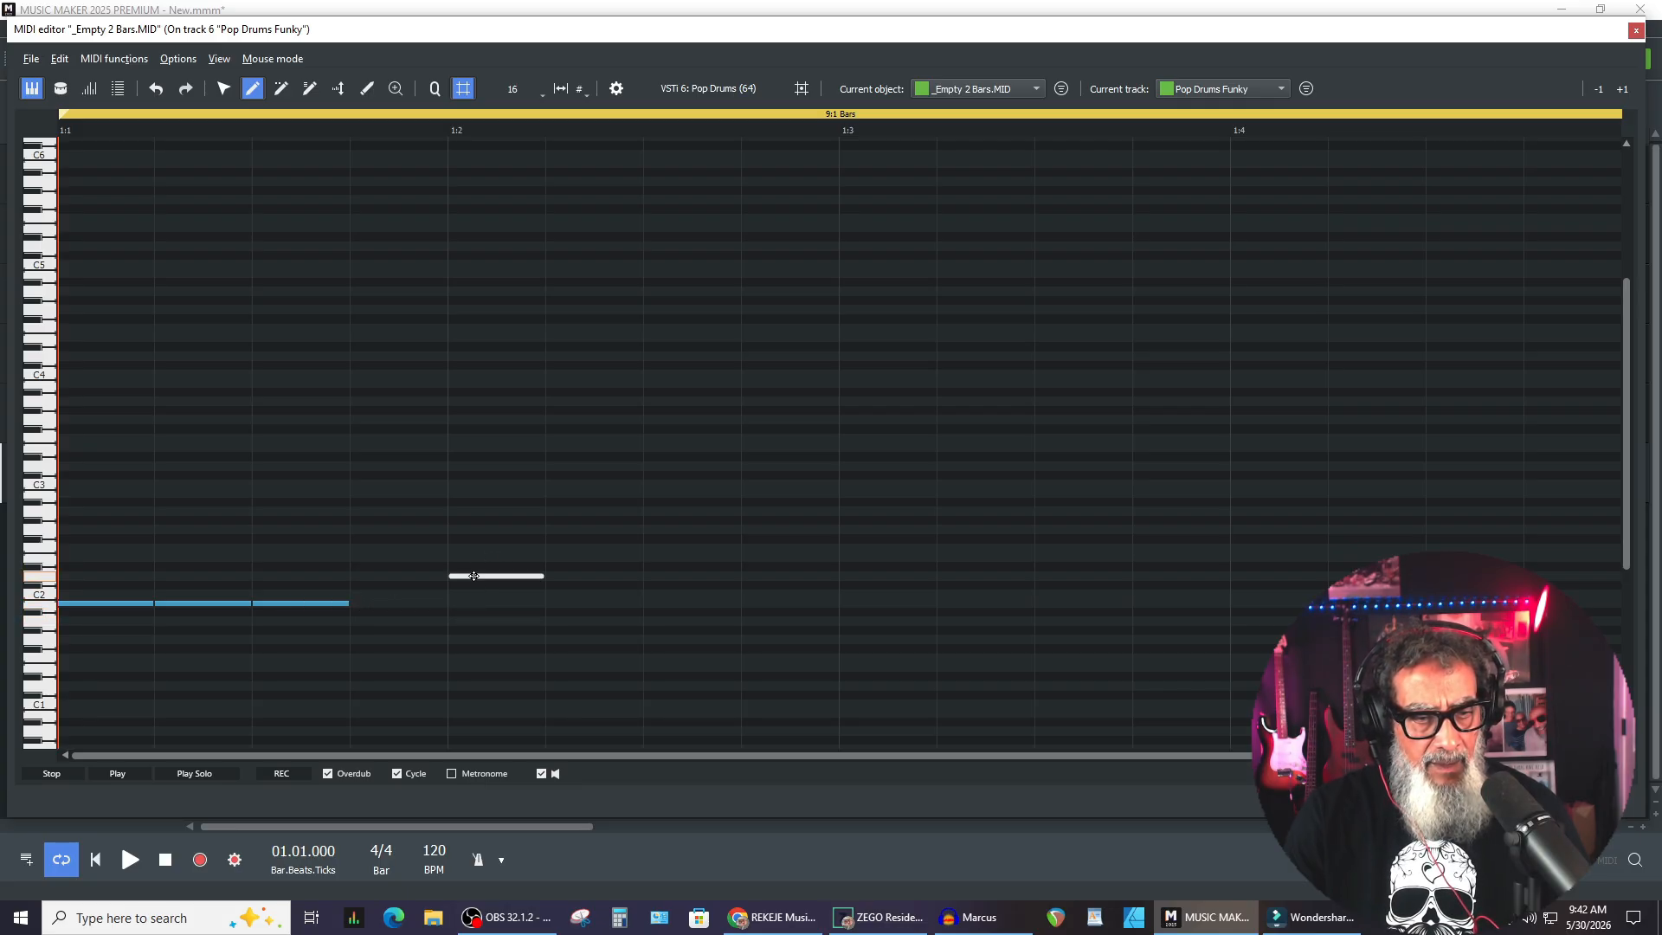
{"action": "left_click_drag", "start_coordinate": [480, 576], "coordinate": [481, 621]}
{"action": "left_click", "coordinate": [579, 618]}
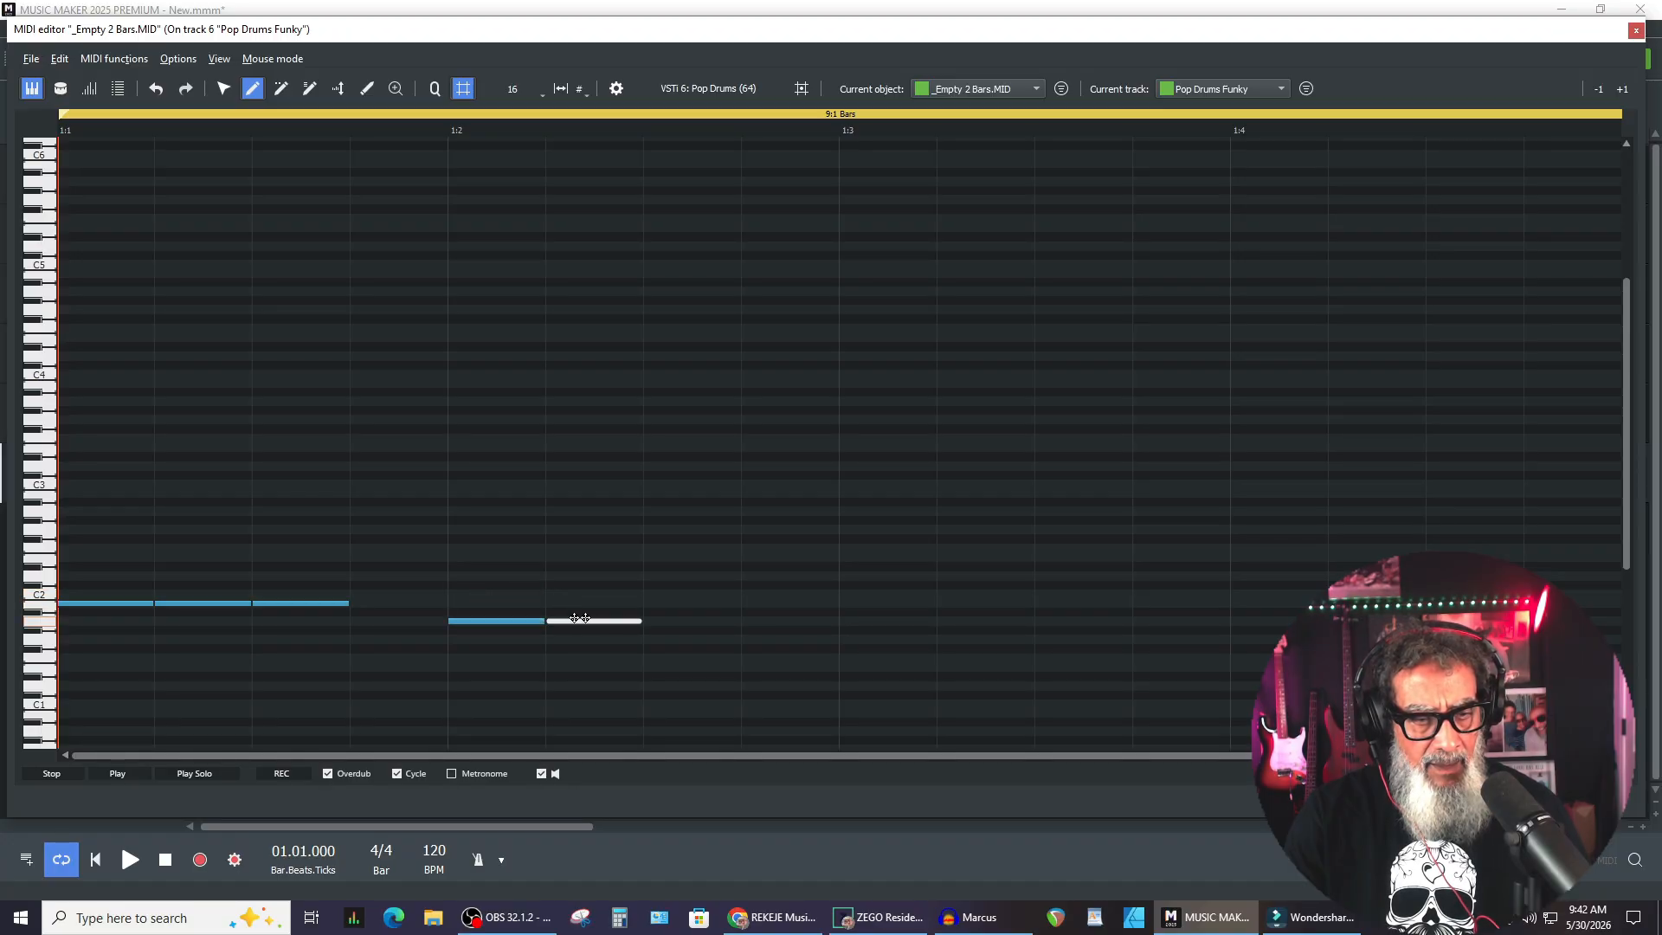
{"action": "left_click", "coordinate": [671, 620]}
Add three consecutive sixteenth notes on G1 from beat 3 and a single sixteenth note on D1 at beat 4
{"action": "left_click", "coordinate": [870, 635]}
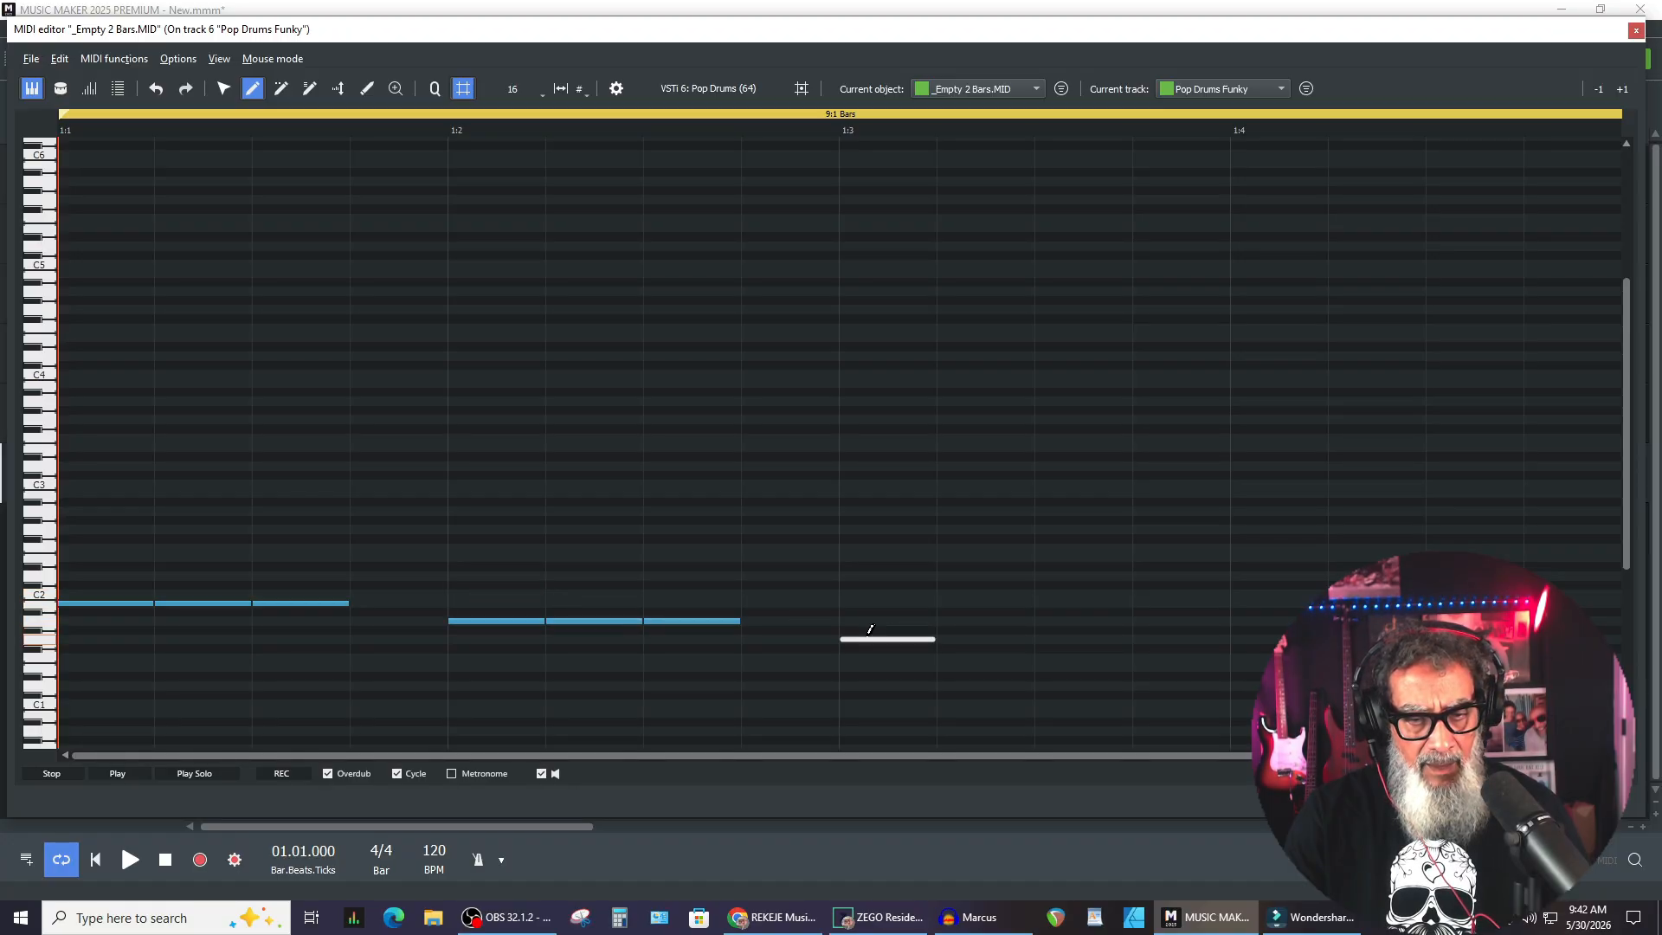
{"action": "left_click", "coordinate": [970, 638]}
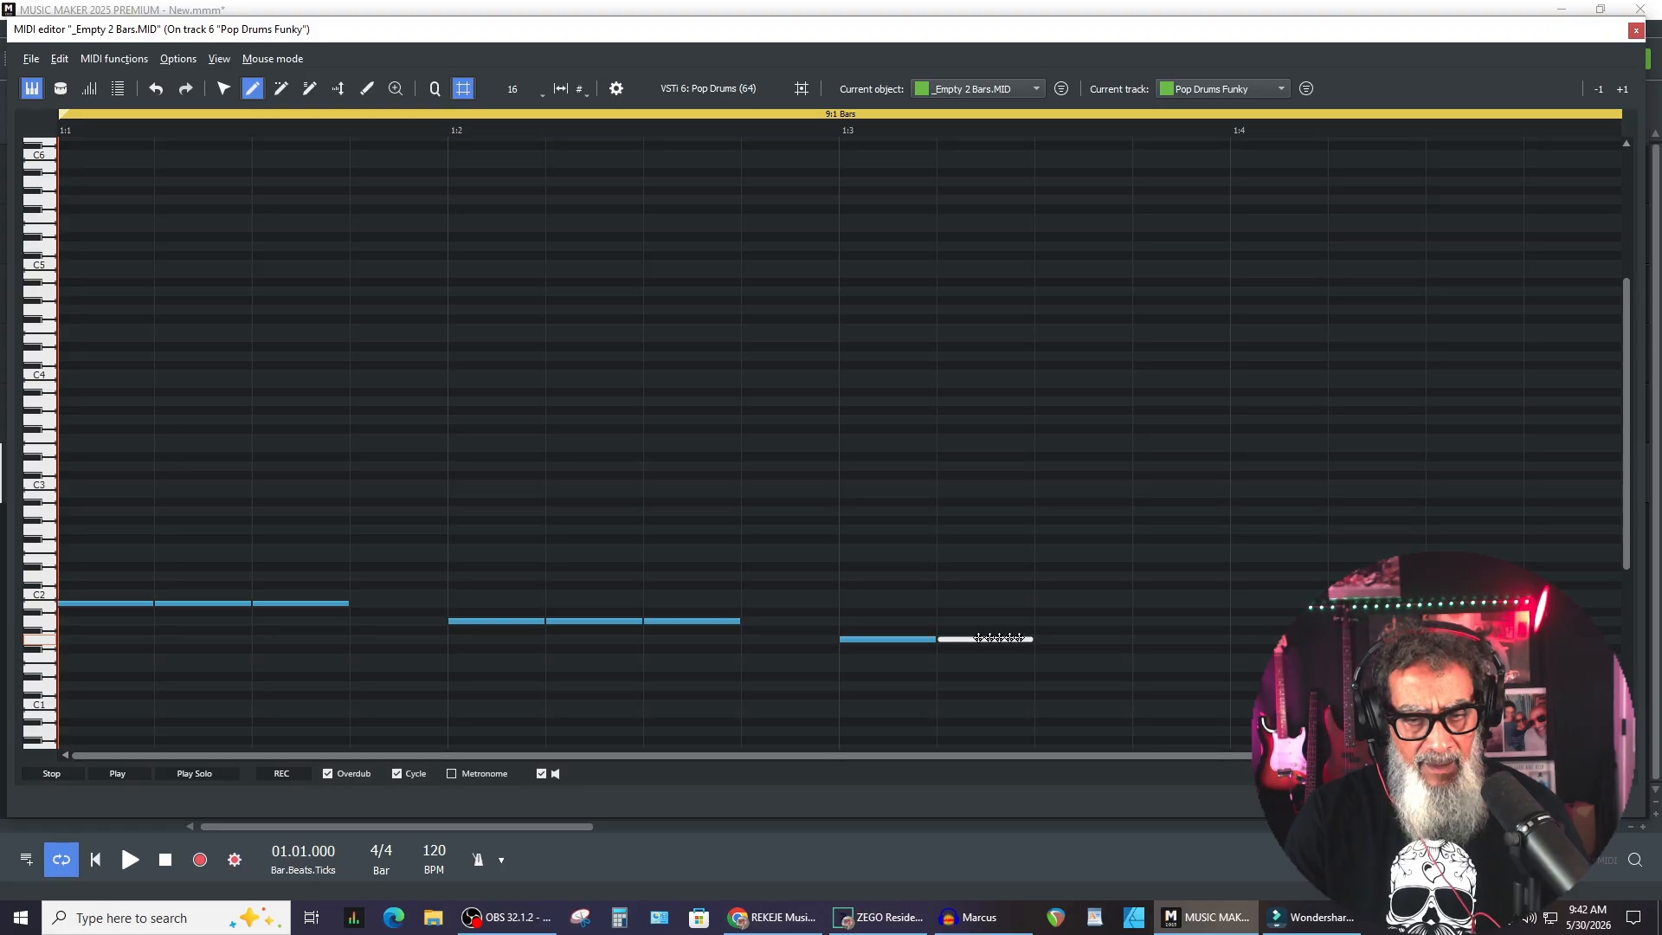
{"action": "left_click", "coordinate": [1077, 638]}
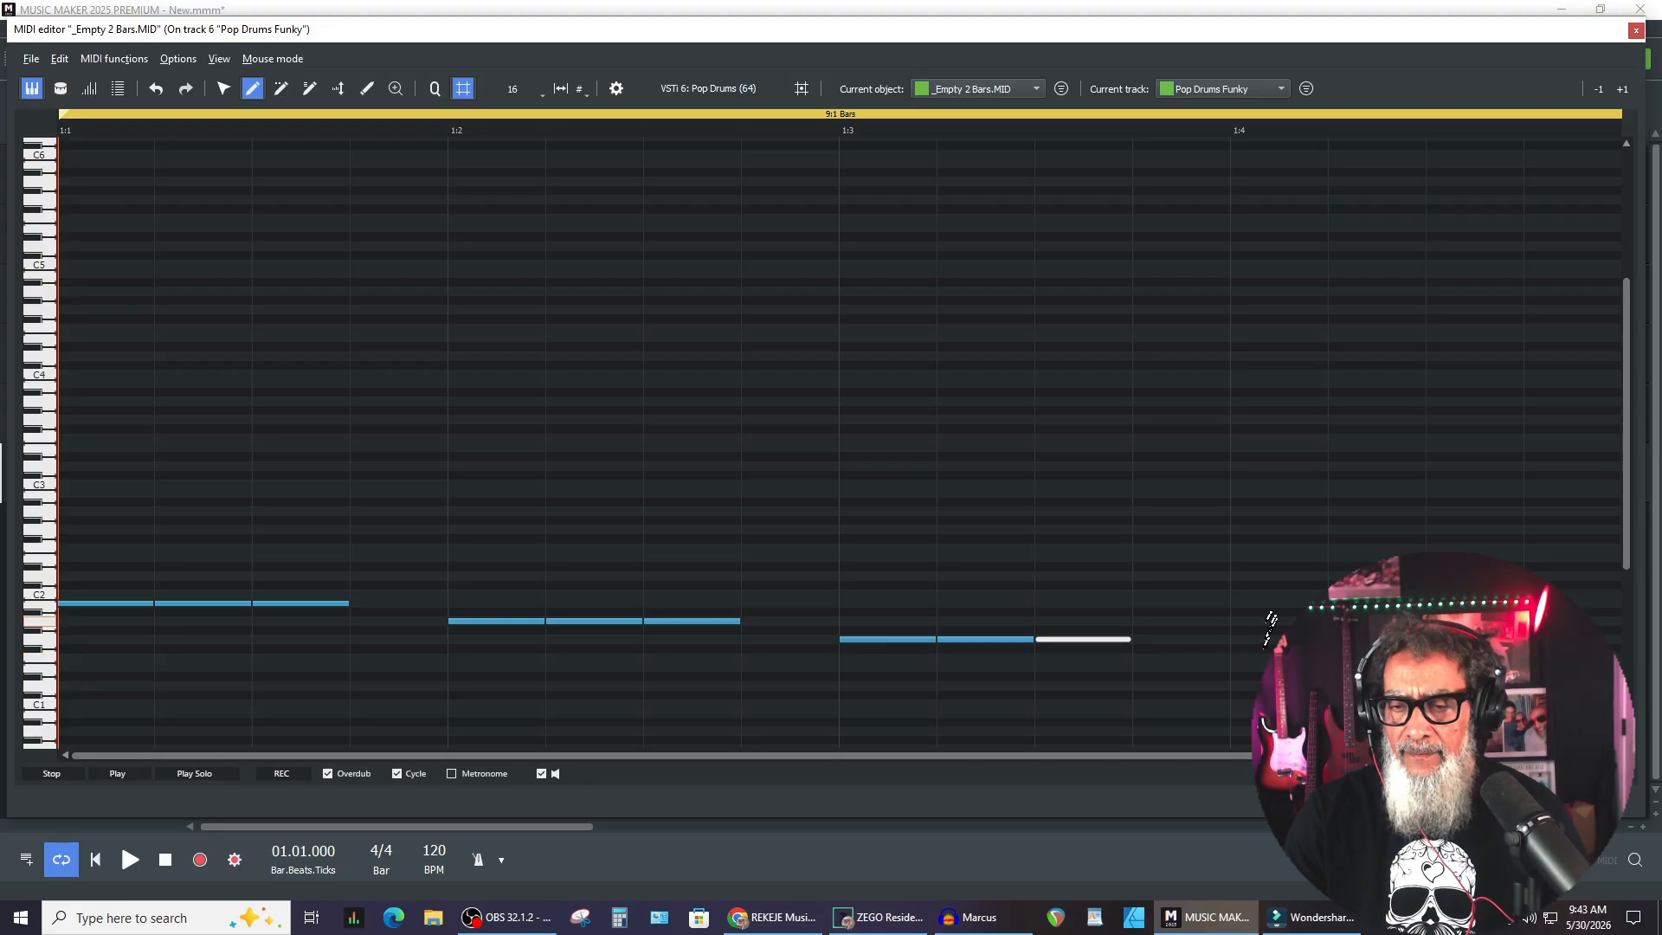
{"action": "left_click", "coordinate": [1240, 530]}
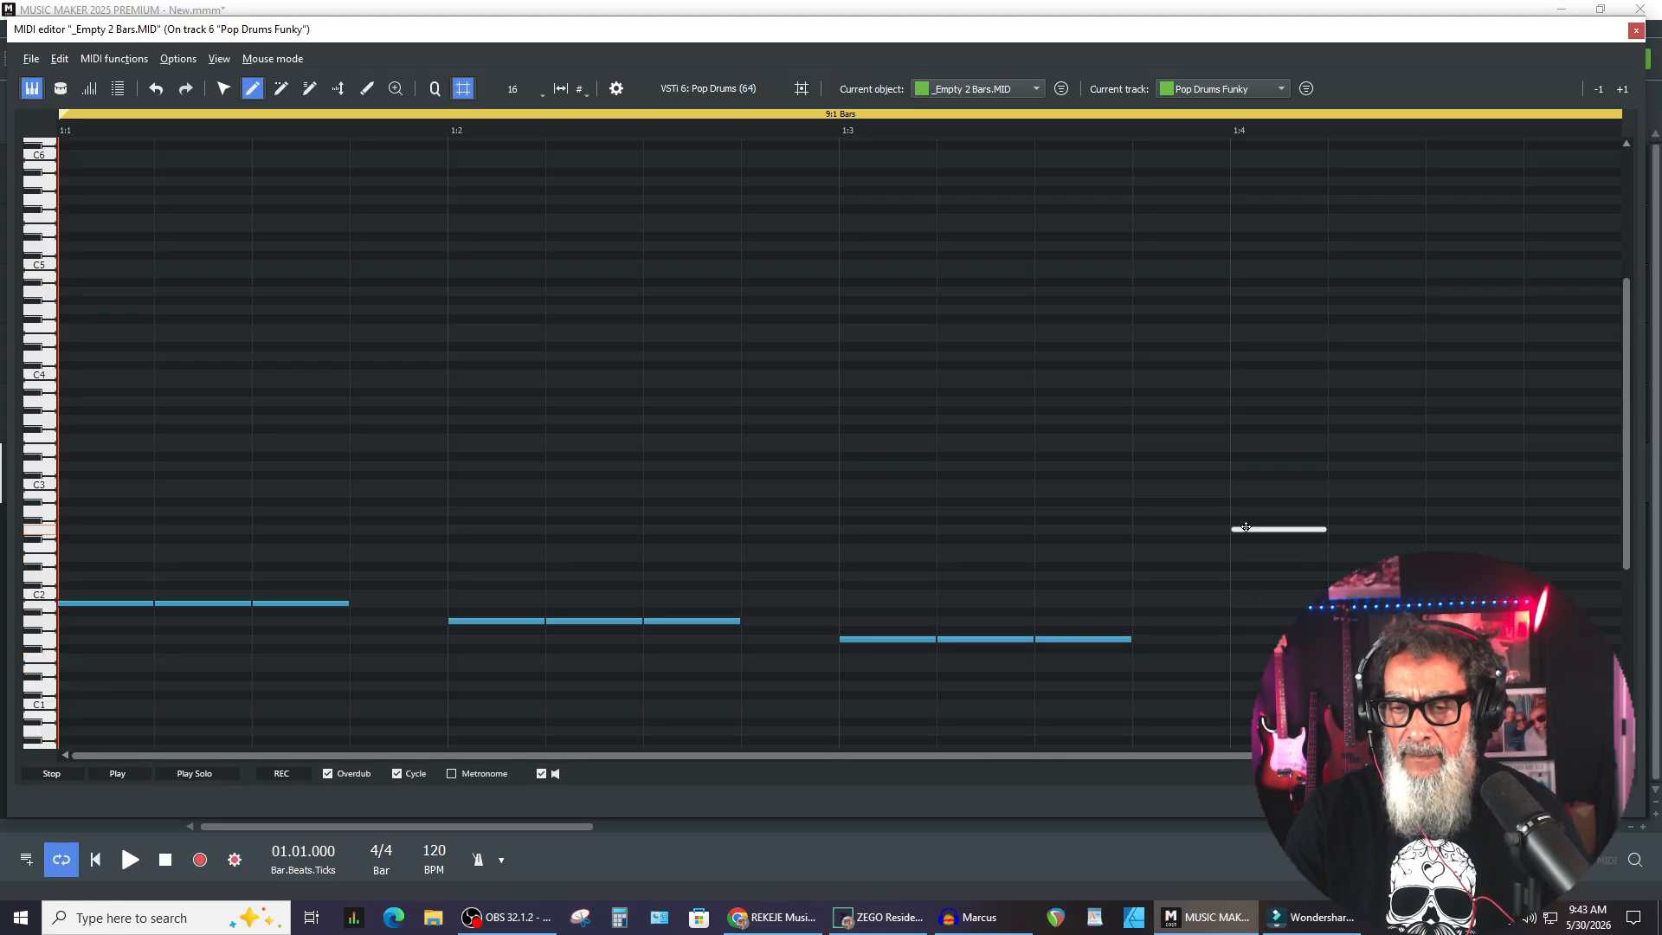
{"action": "left_click_drag", "start_coordinate": [1246, 528], "coordinate": [1256, 695]}
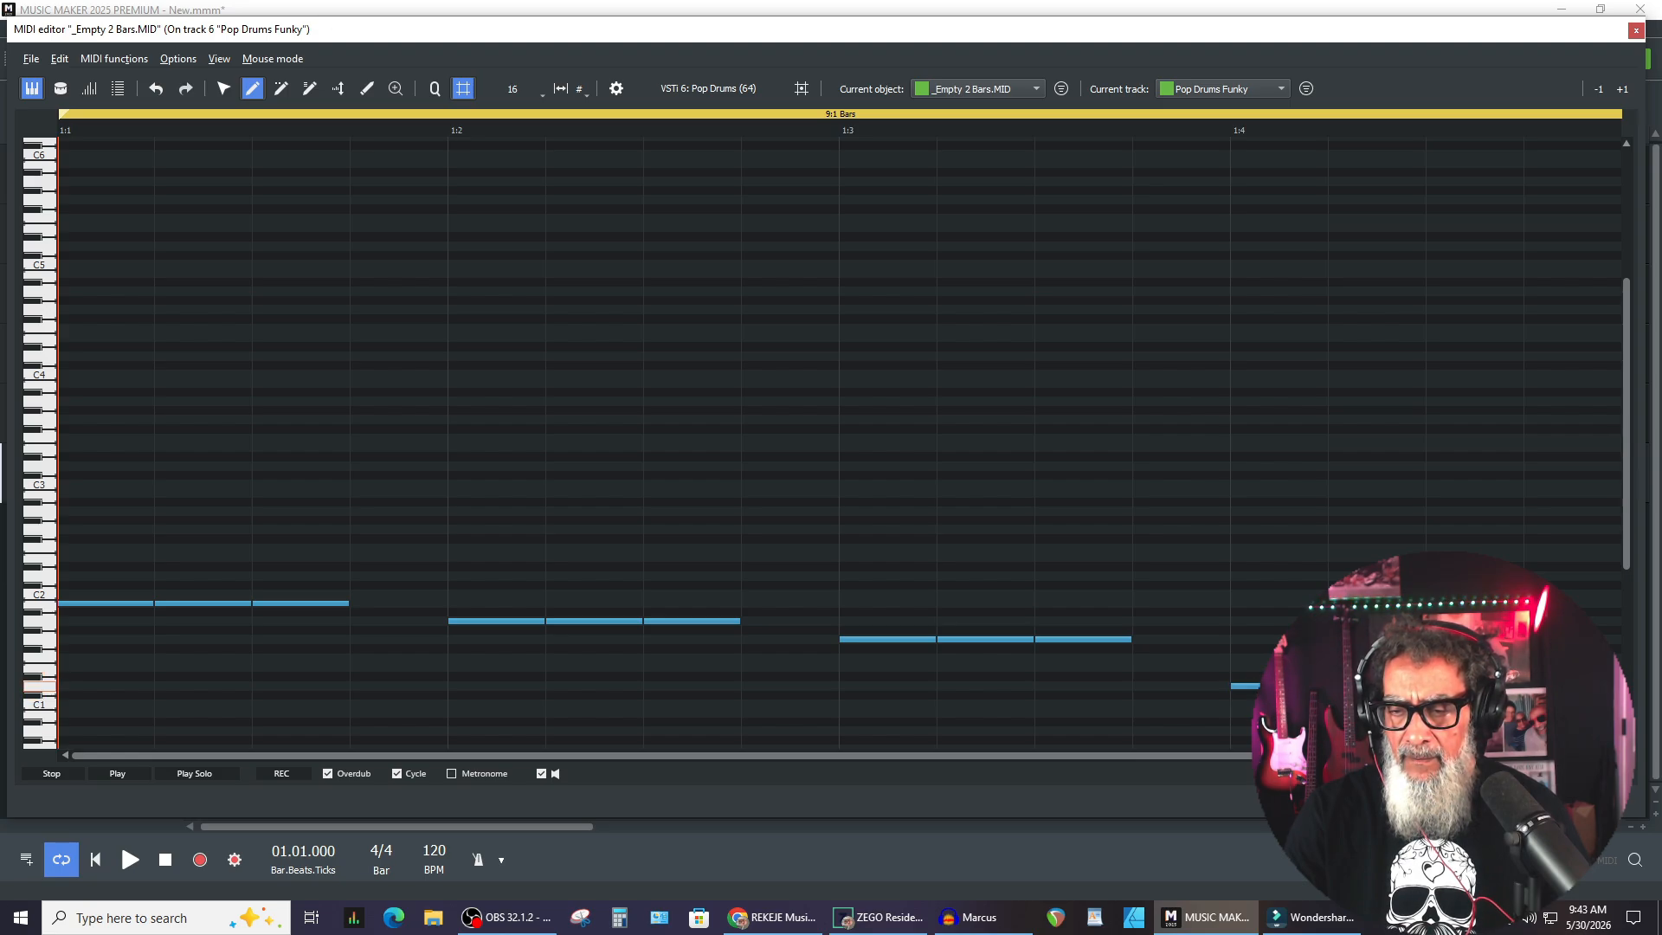
Close the MIDI editor and play the arrangement from the song start to check the track 6 drum intro
{"action": "key", "text": "space"}
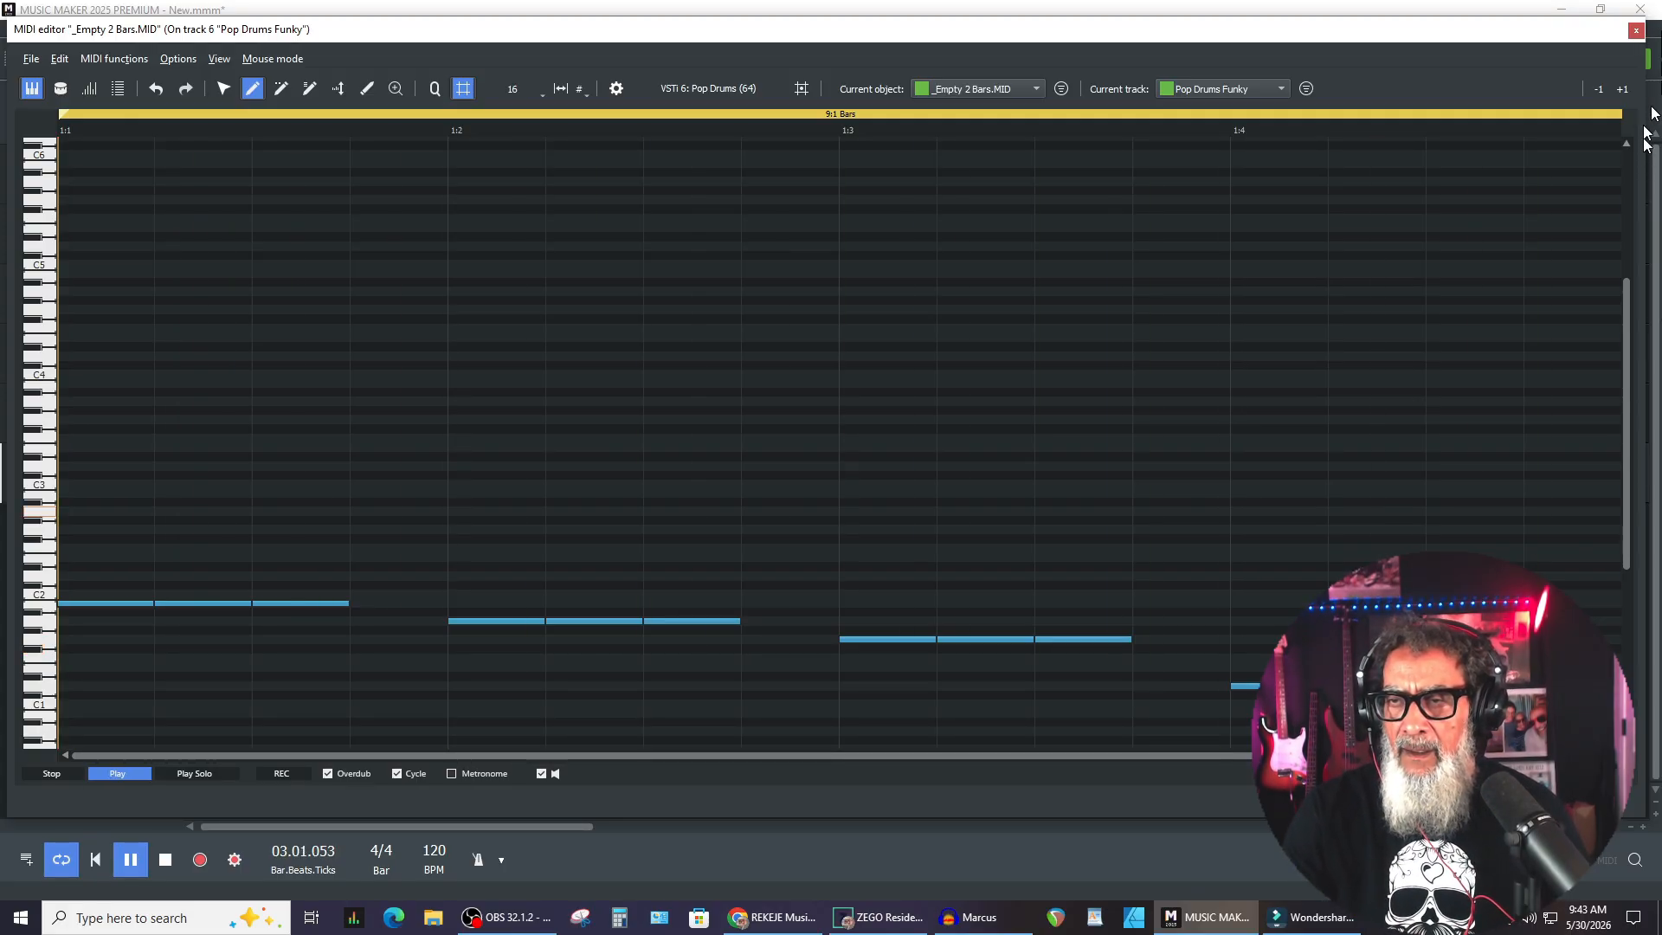
{"action": "left_click", "coordinate": [1636, 32]}
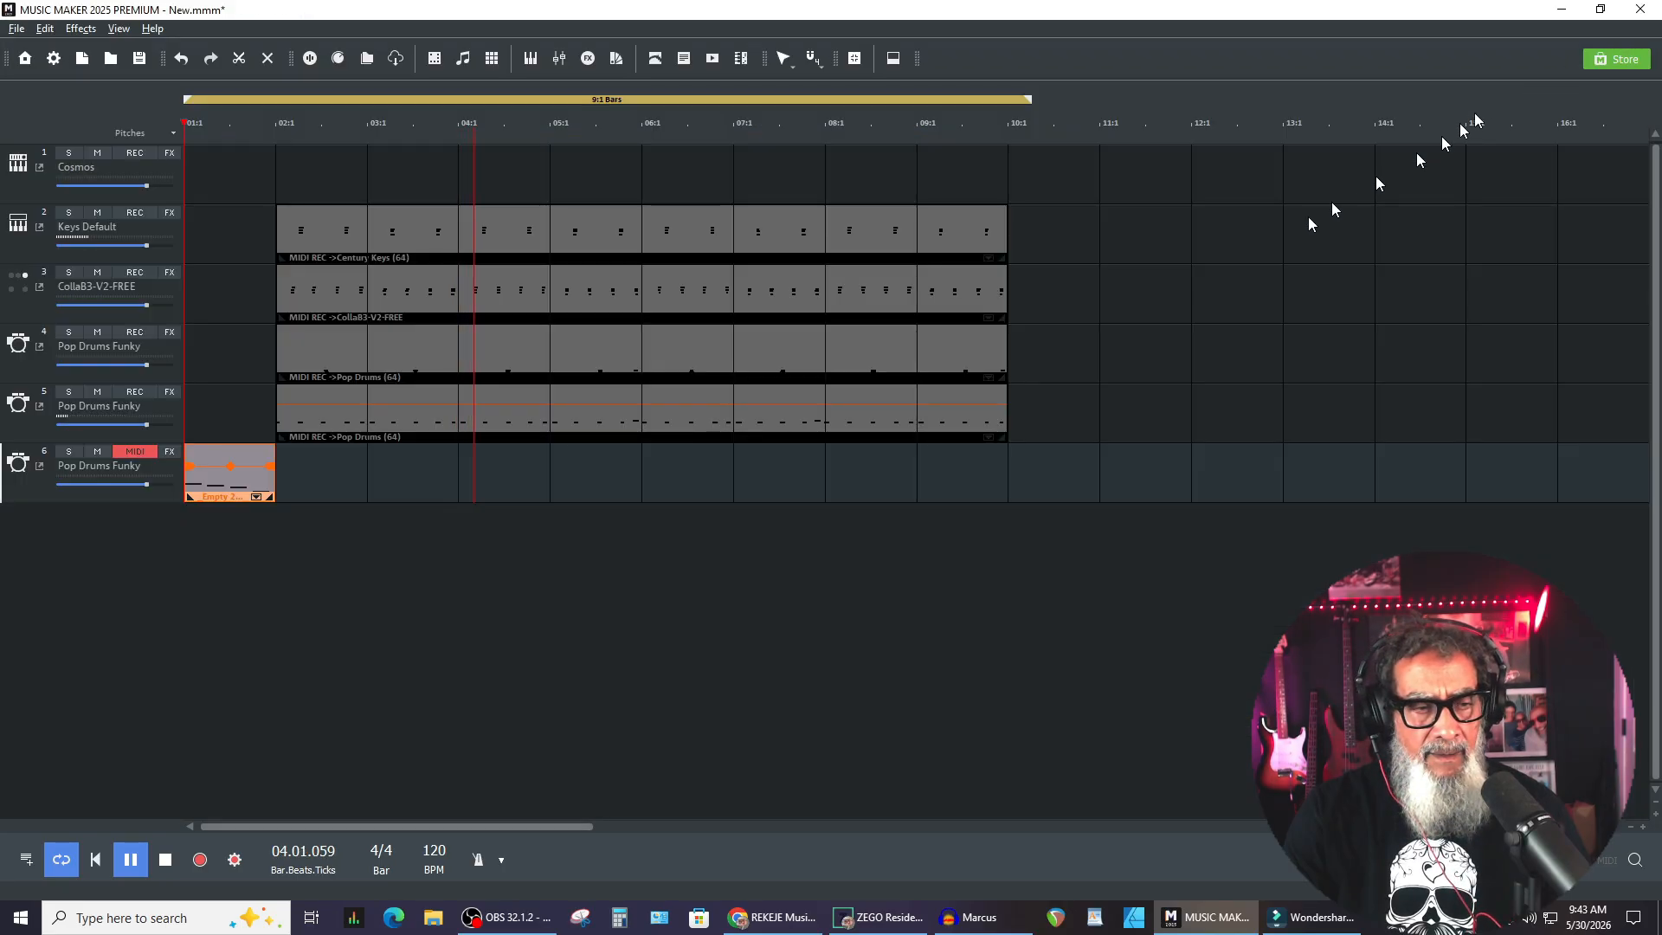
{"action": "left_click", "coordinate": [165, 859]}
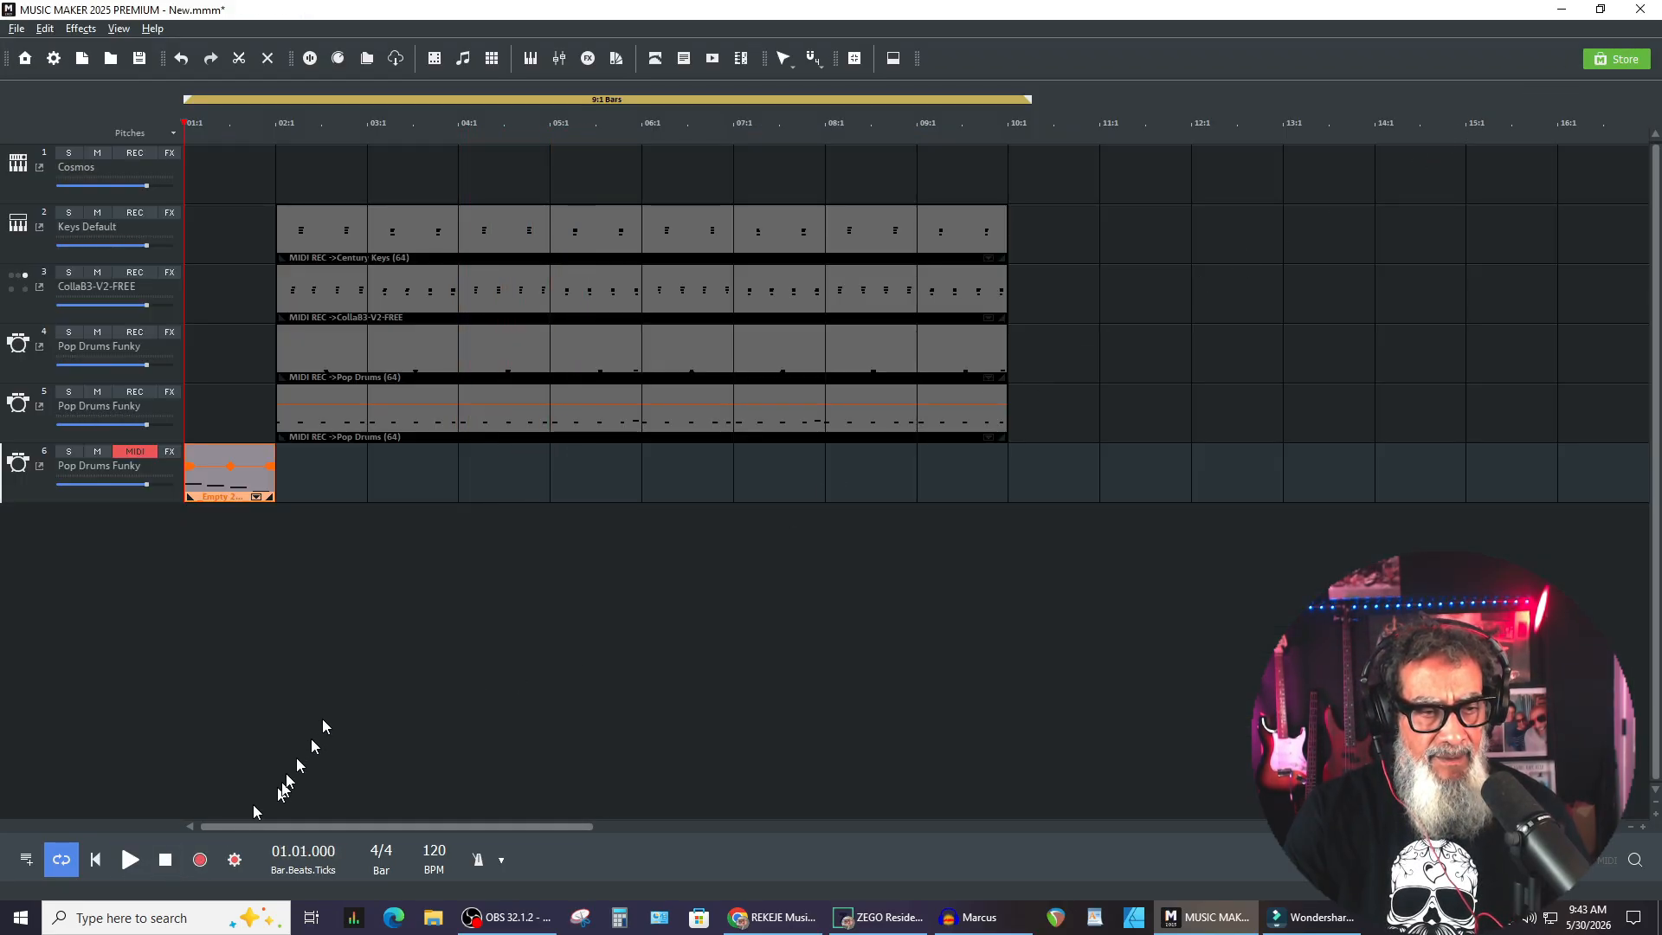
{"action": "left_click", "coordinate": [1171, 465]}
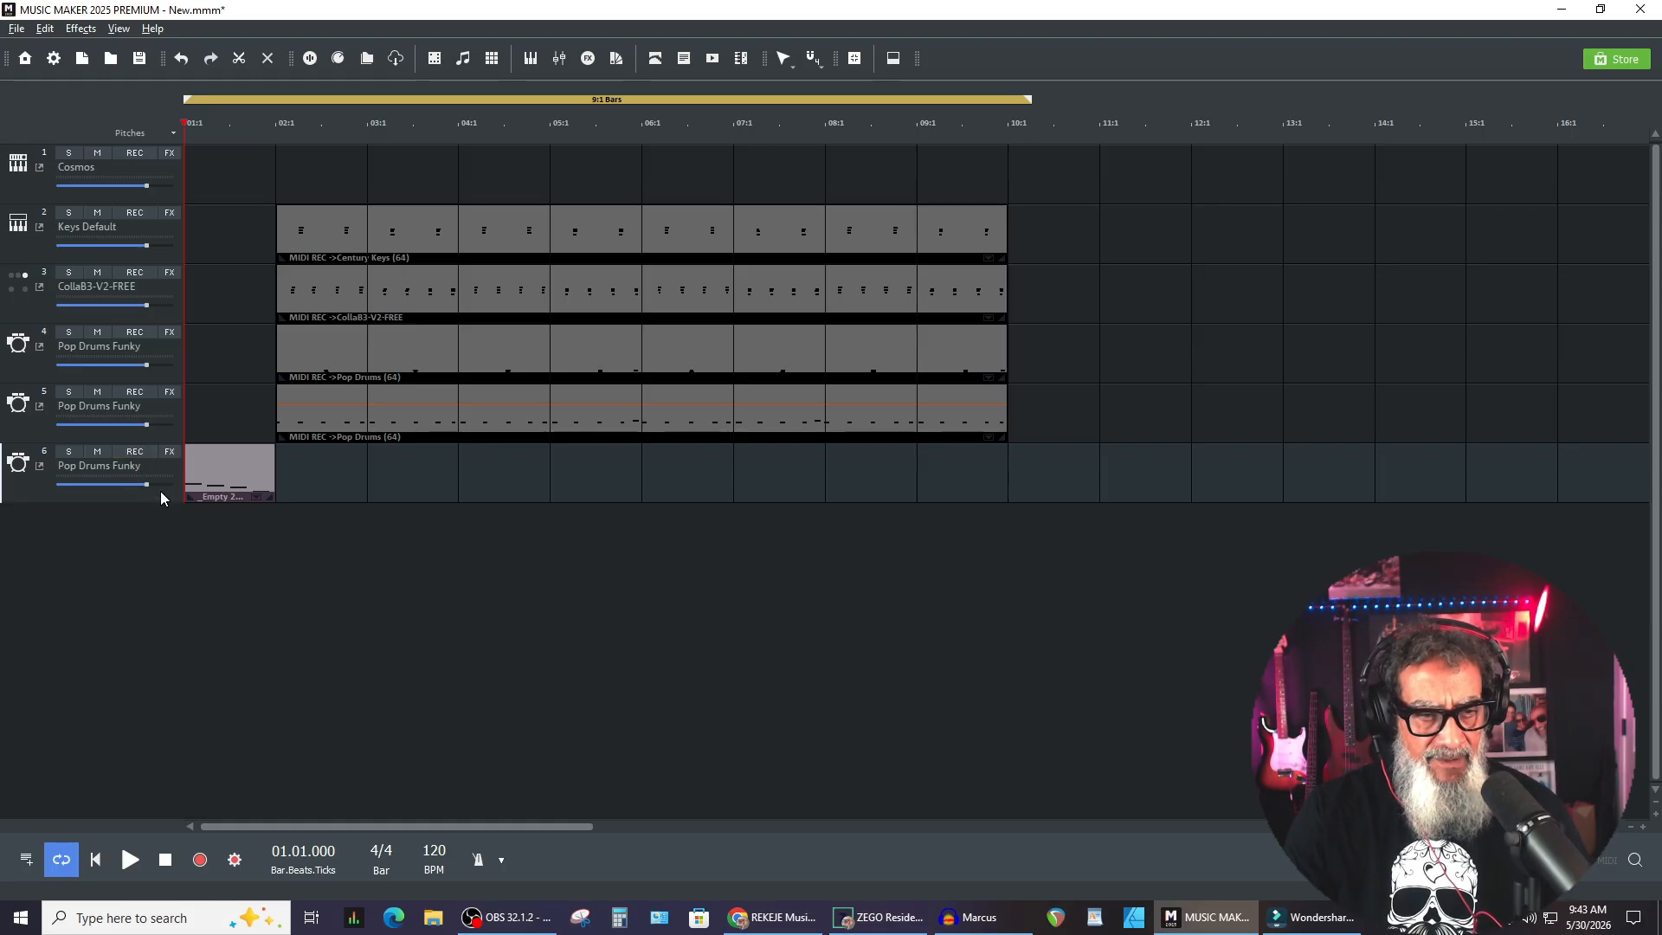
{"action": "key", "text": "space"}
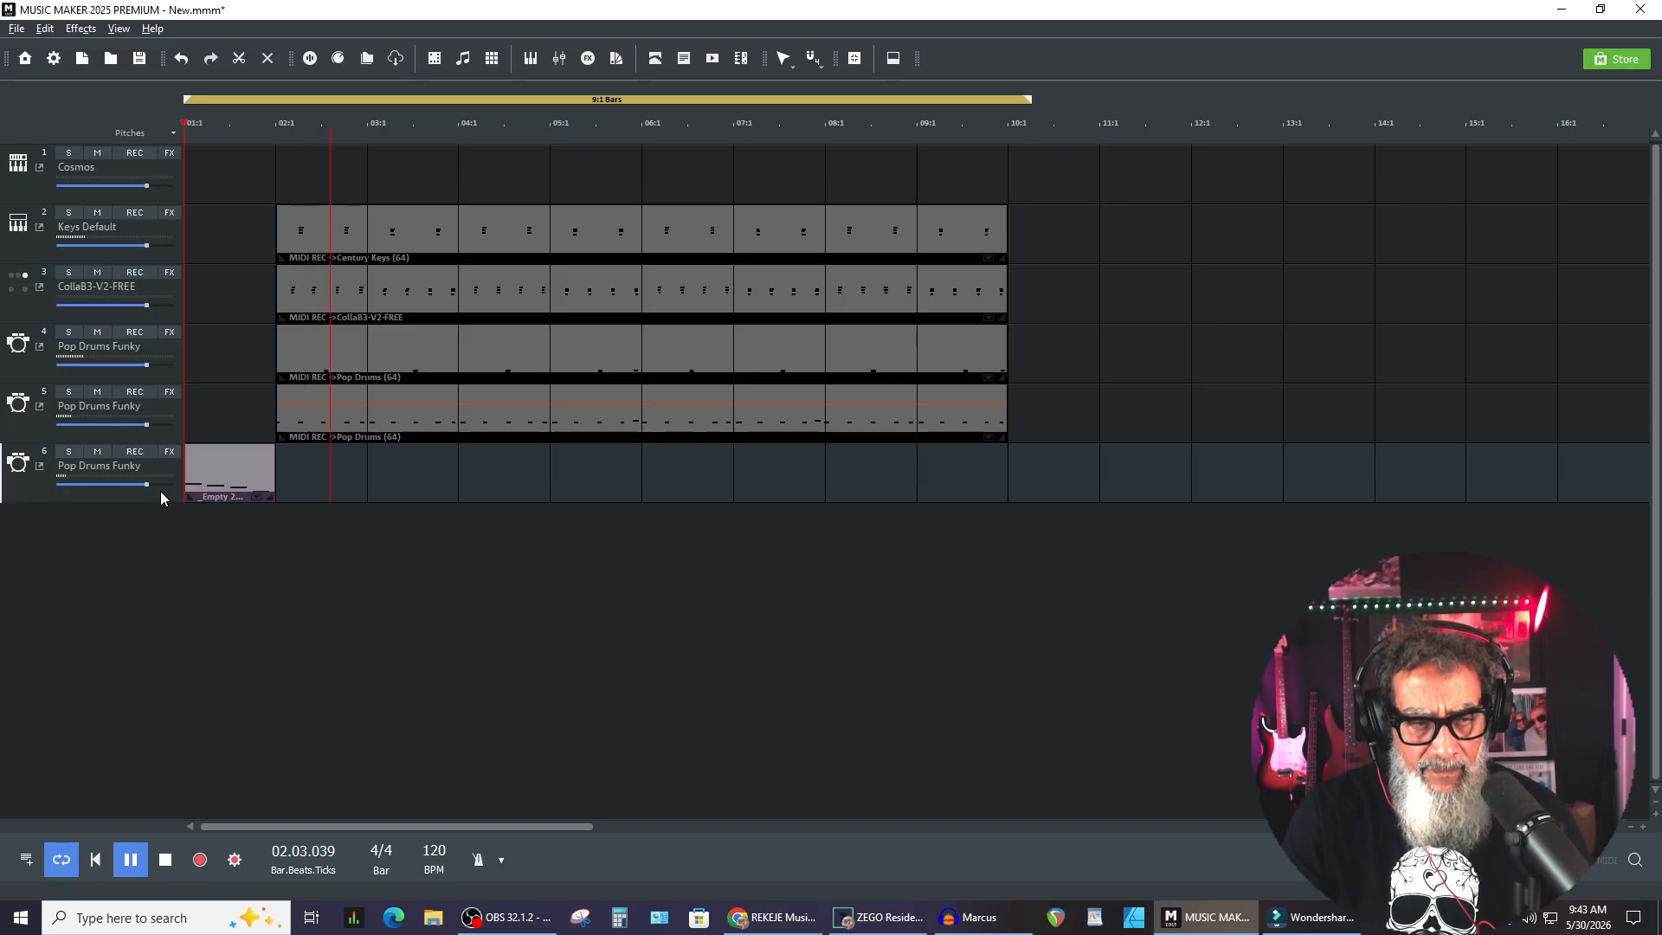
{"action": "left_click", "coordinate": [169, 858]}
Duplicate the four MIDI clips on tracks 2 to 5 directly behind the originals, starting at bar 10
{"action": "left_click_drag", "start_coordinate": [1014, 187], "coordinate": [308, 475]}
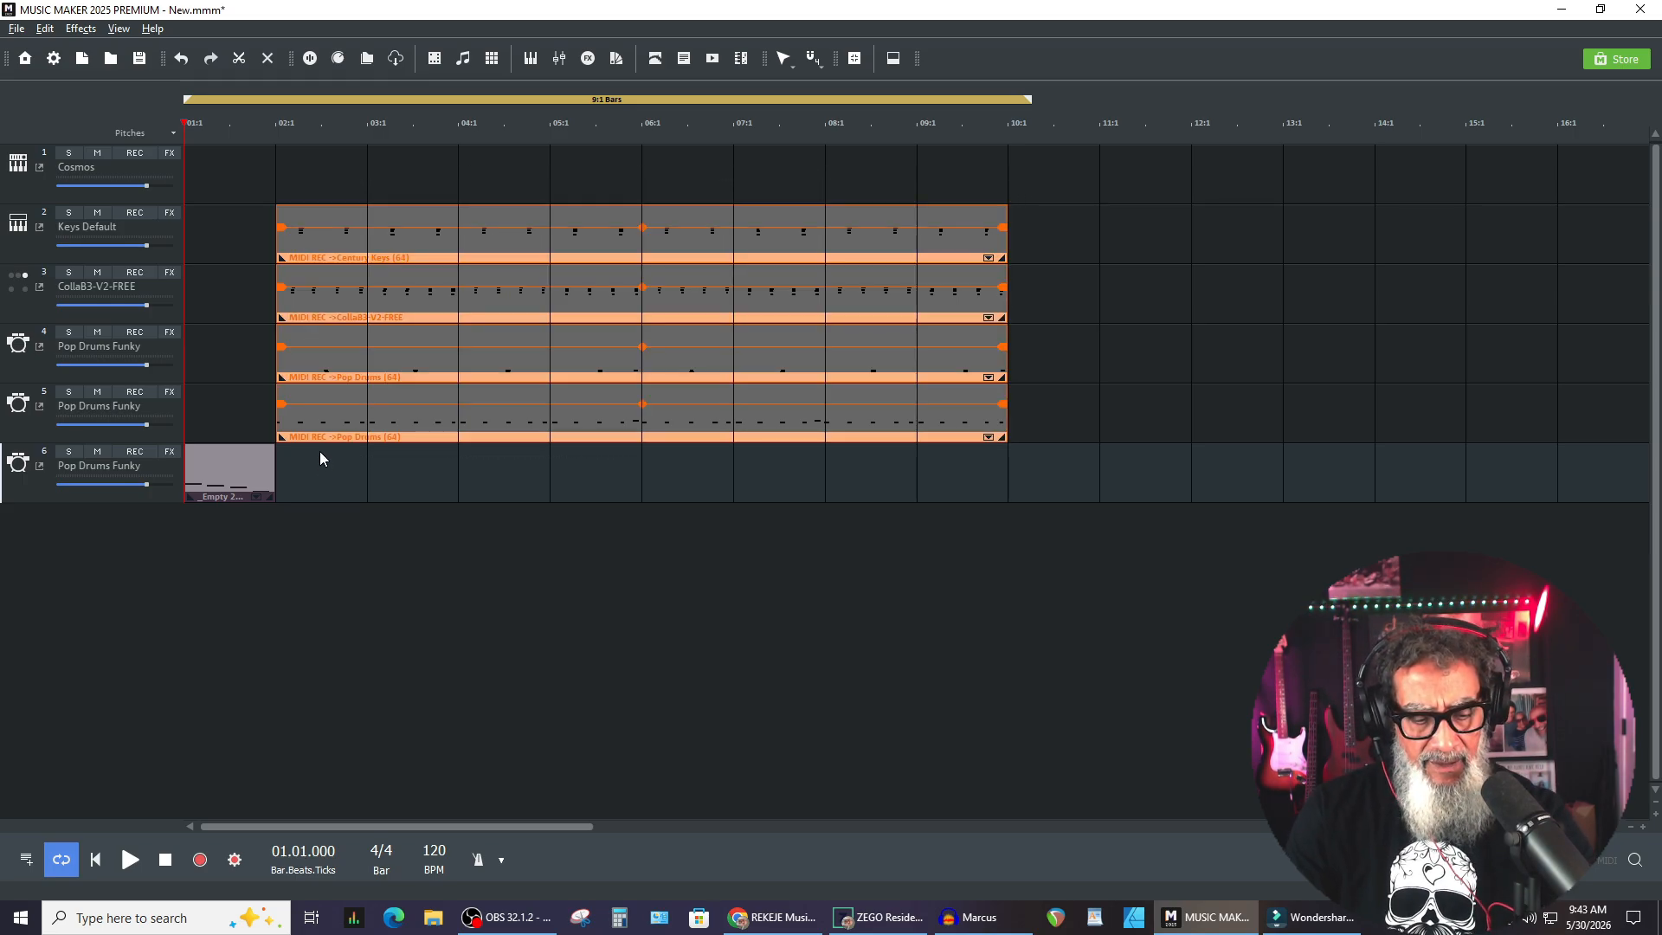
{"action": "key", "text": "ctrl+d"}
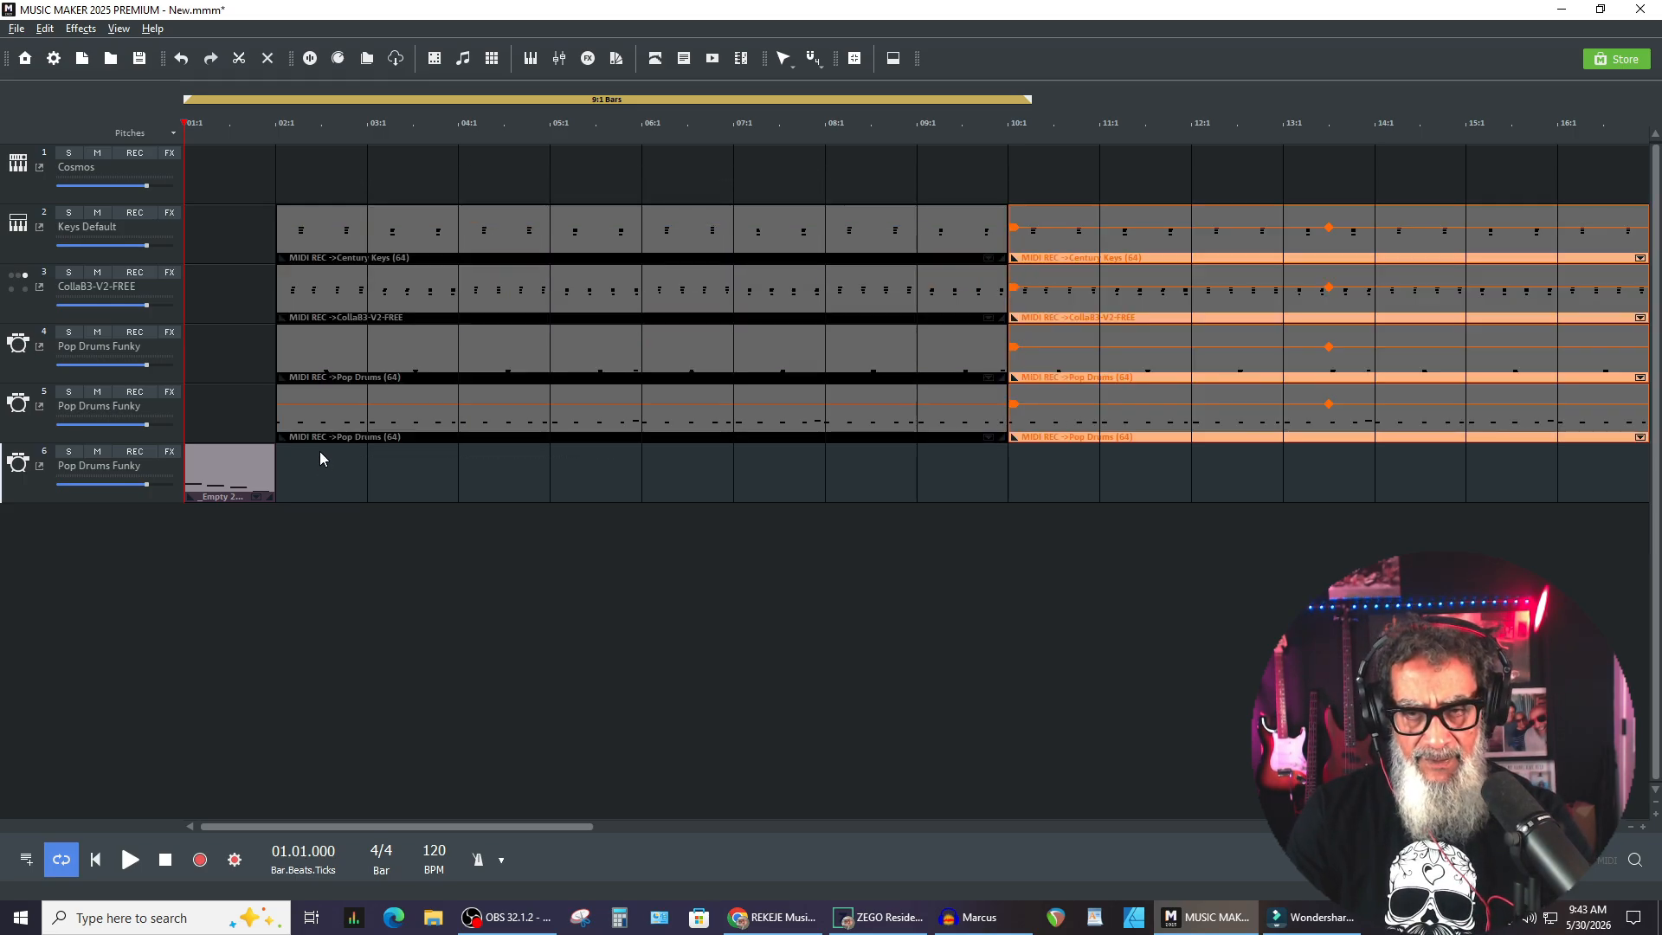
{"action": "left_click", "coordinate": [1630, 826]}
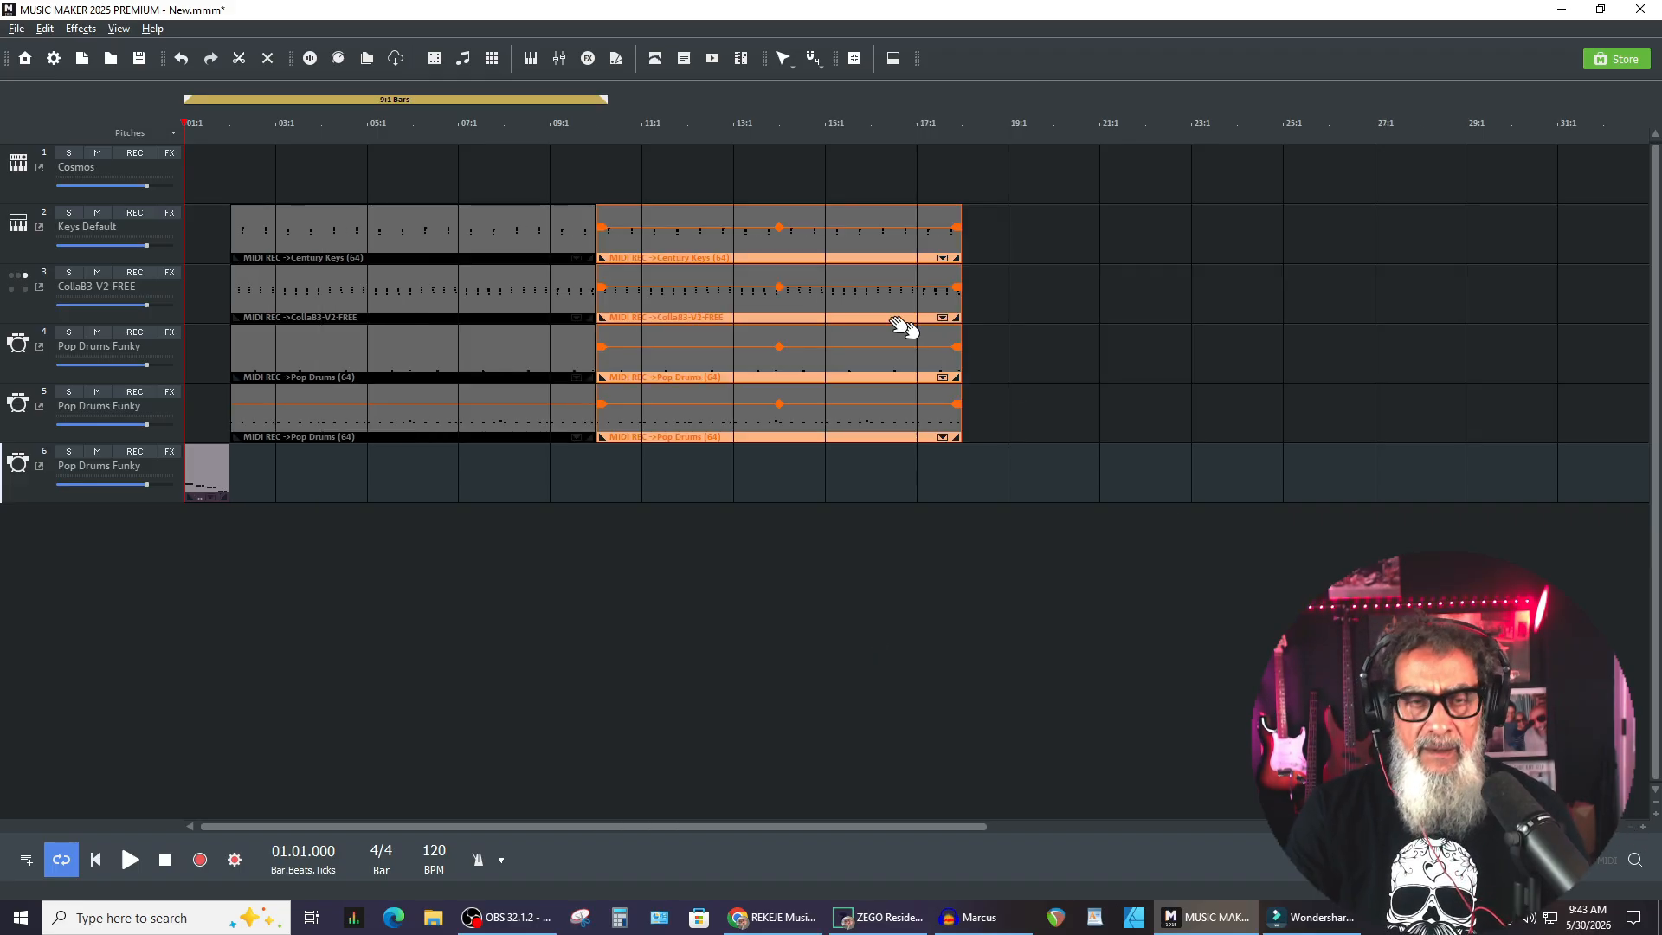
Extend the playback range to 31:3 bars
{"action": "left_click_drag", "start_coordinate": [603, 100], "coordinate": [1567, 564]}
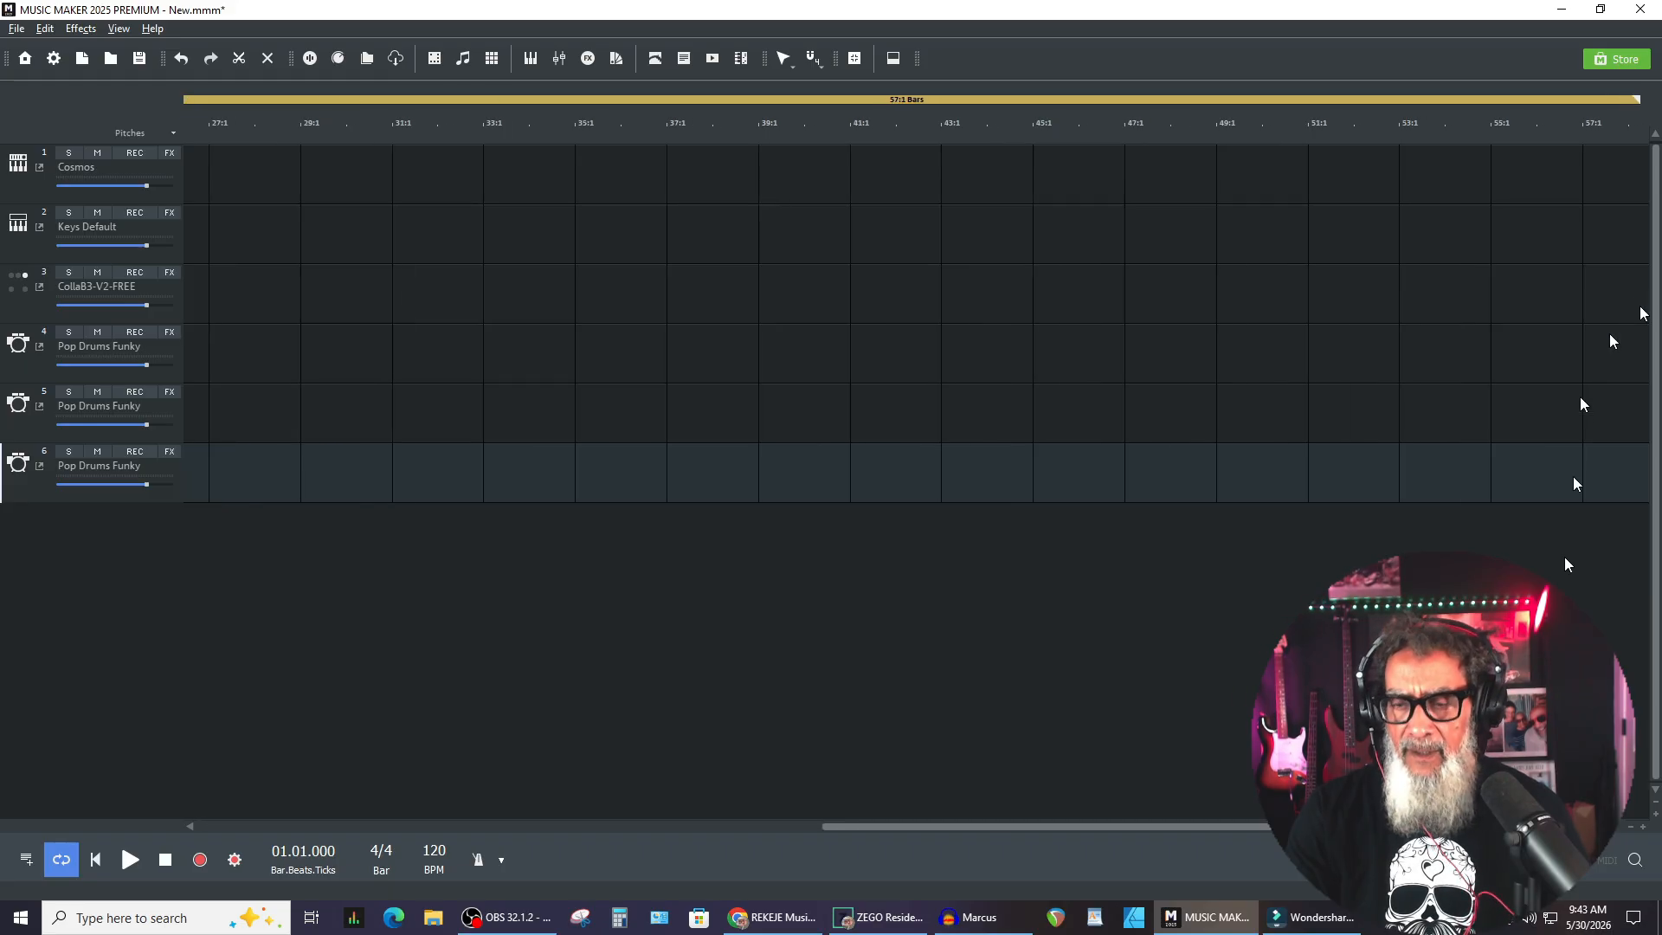
{"action": "left_click_drag", "start_coordinate": [1350, 828], "coordinate": [707, 831]}
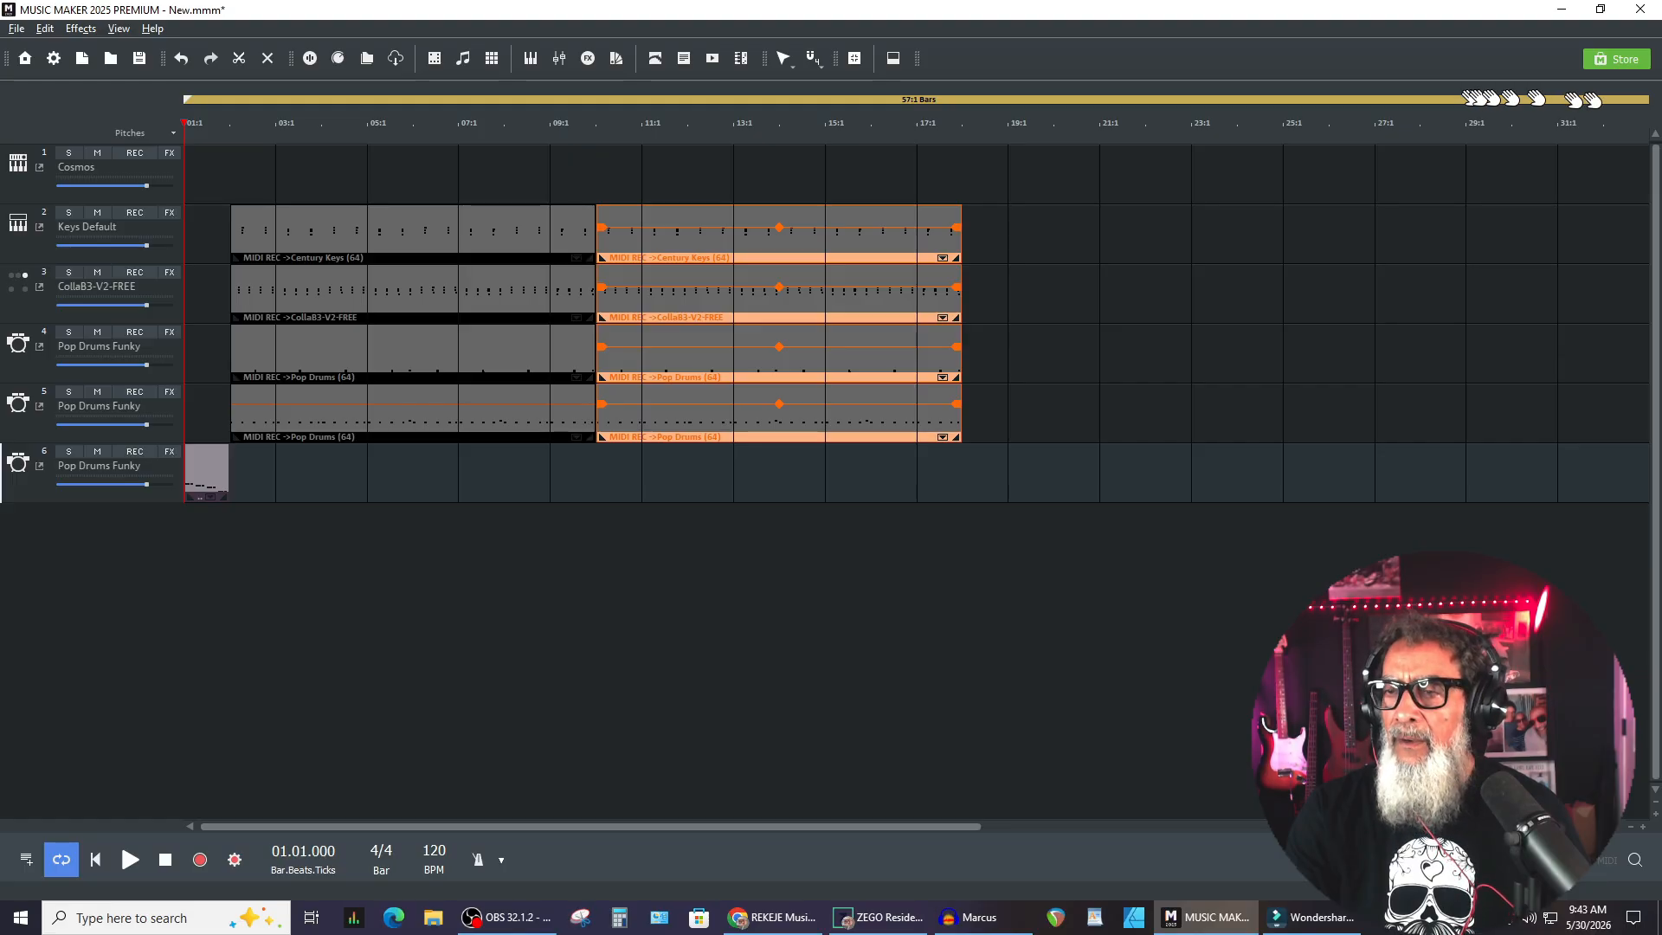
{"action": "left_click_drag", "start_coordinate": [1619, 99], "coordinate": [1608, 97]}
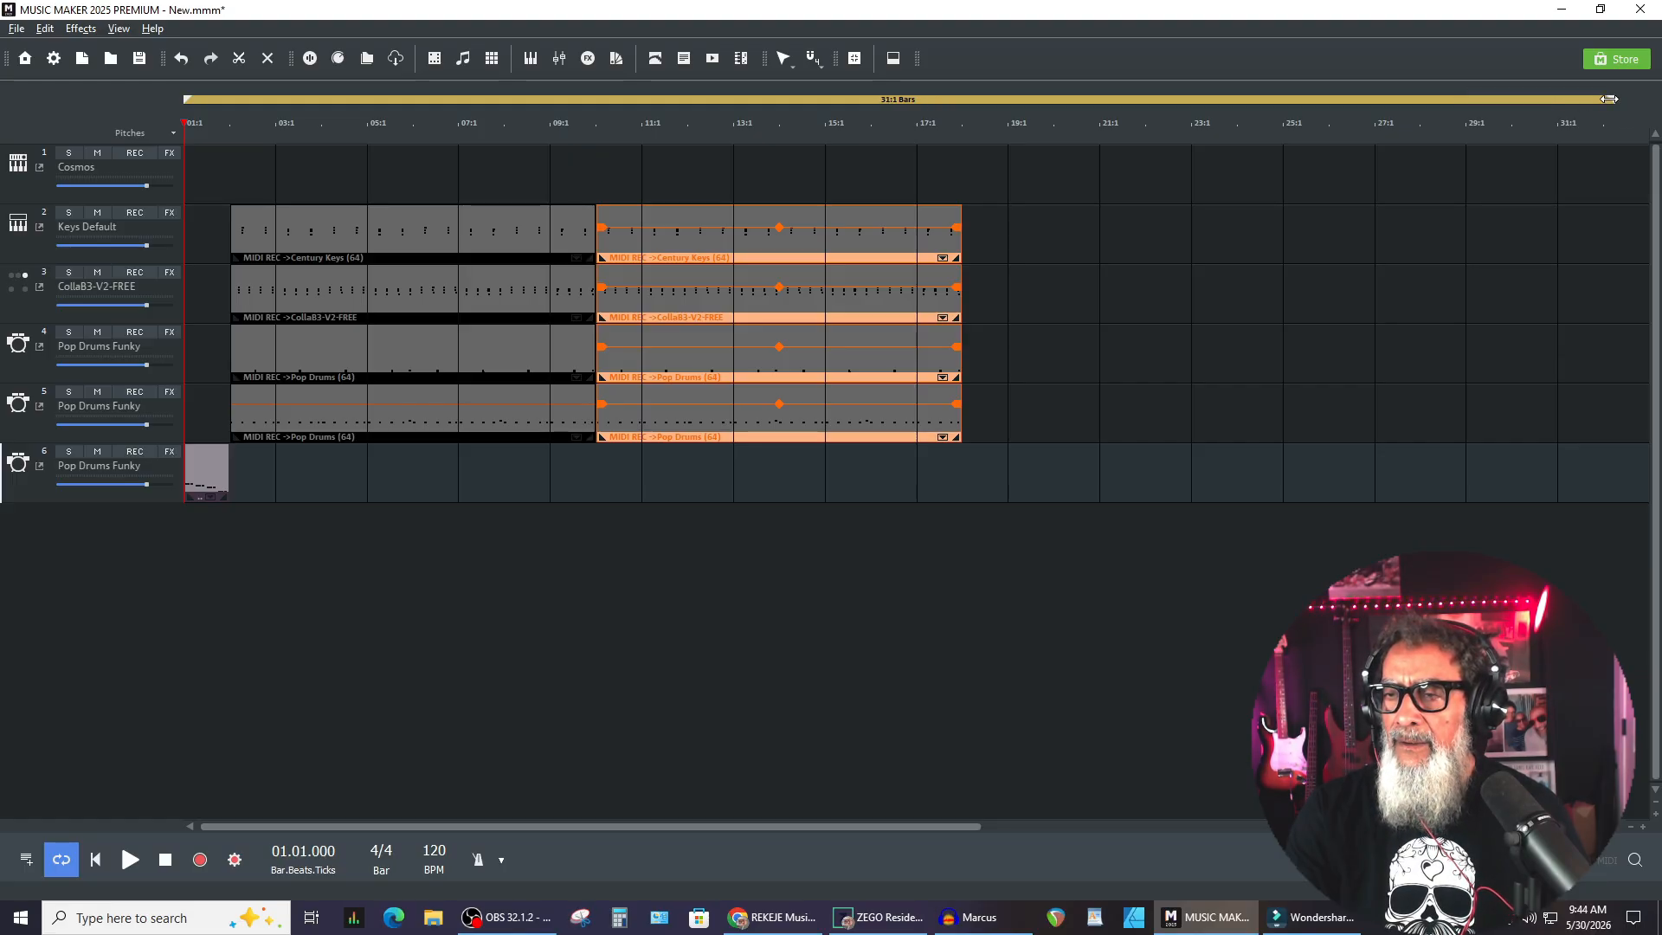
{"action": "left_click_drag", "start_coordinate": [1618, 100], "coordinate": [1637, 100]}
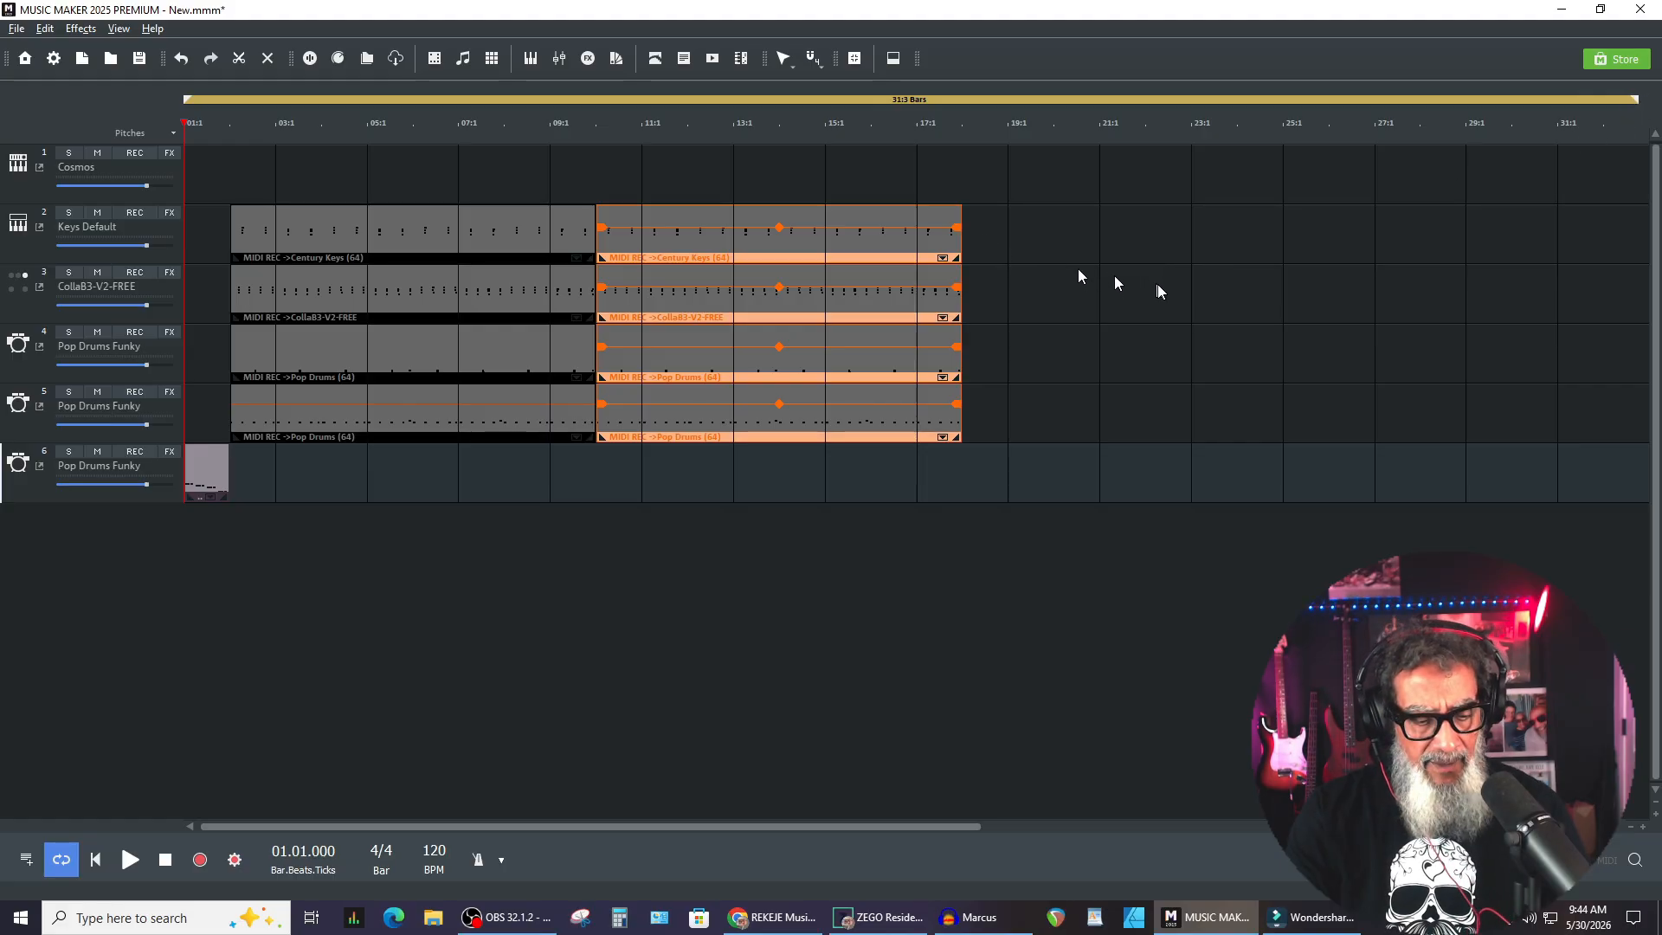
Duplicate the selected clips on tracks 2 to 5 twice more, then set the playback range to 33 bars and deselect everything
{"action": "key", "text": "ctrl+d"}
{"action": "key", "text": "ctrl+d"}
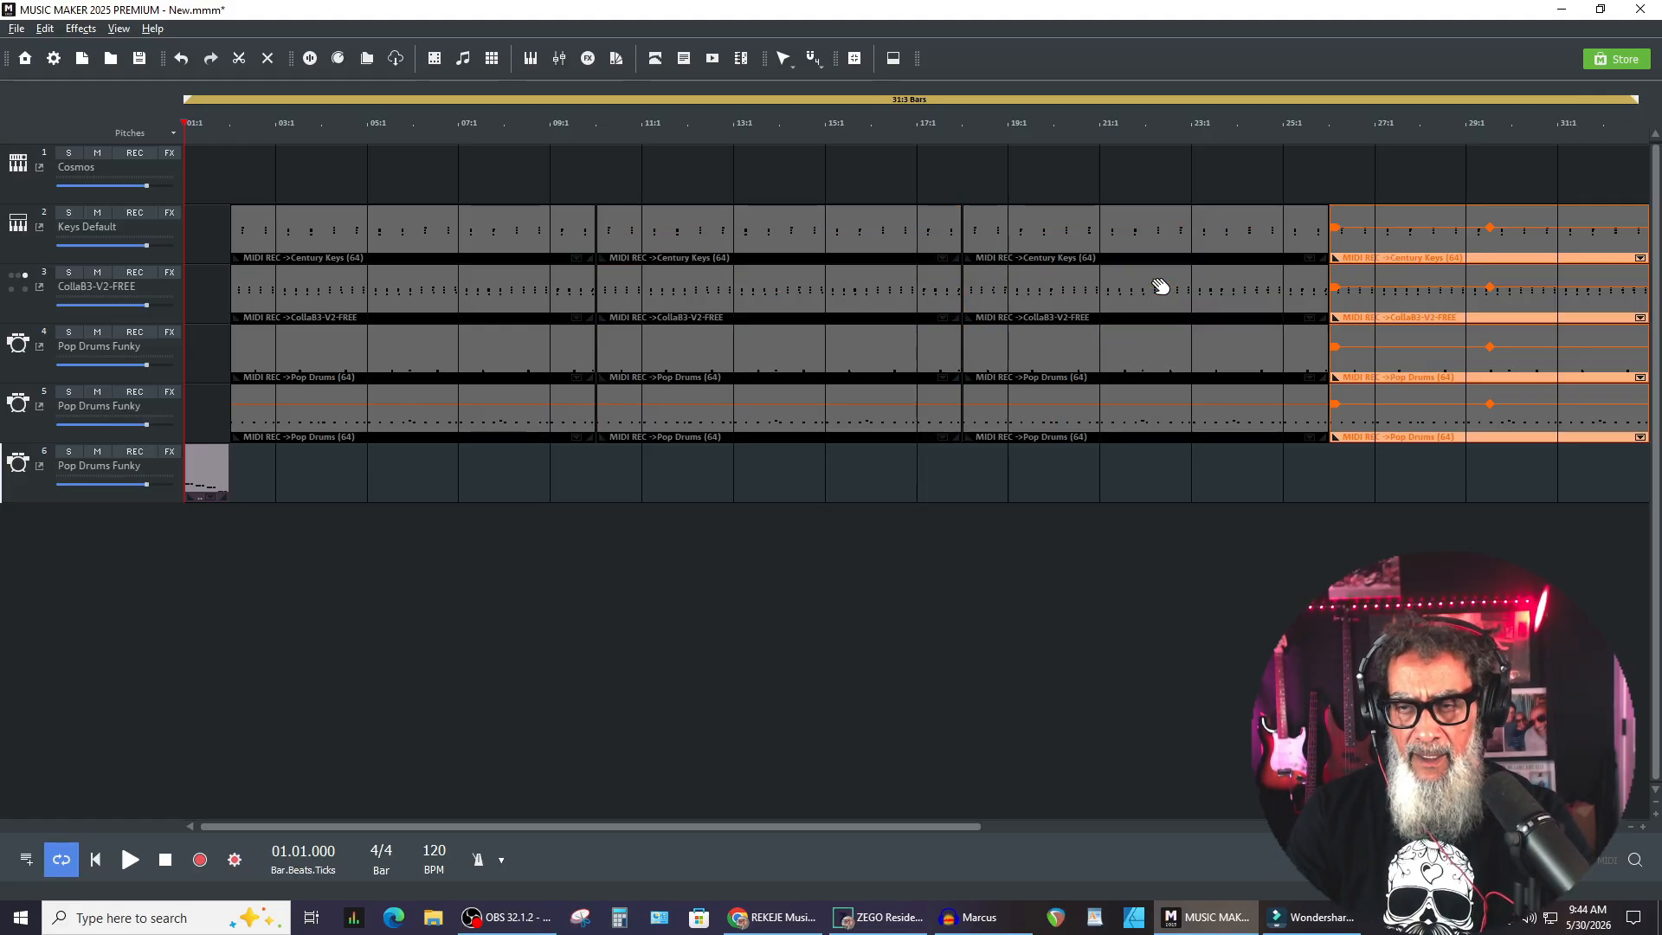
{"action": "left_click", "coordinate": [1632, 829]}
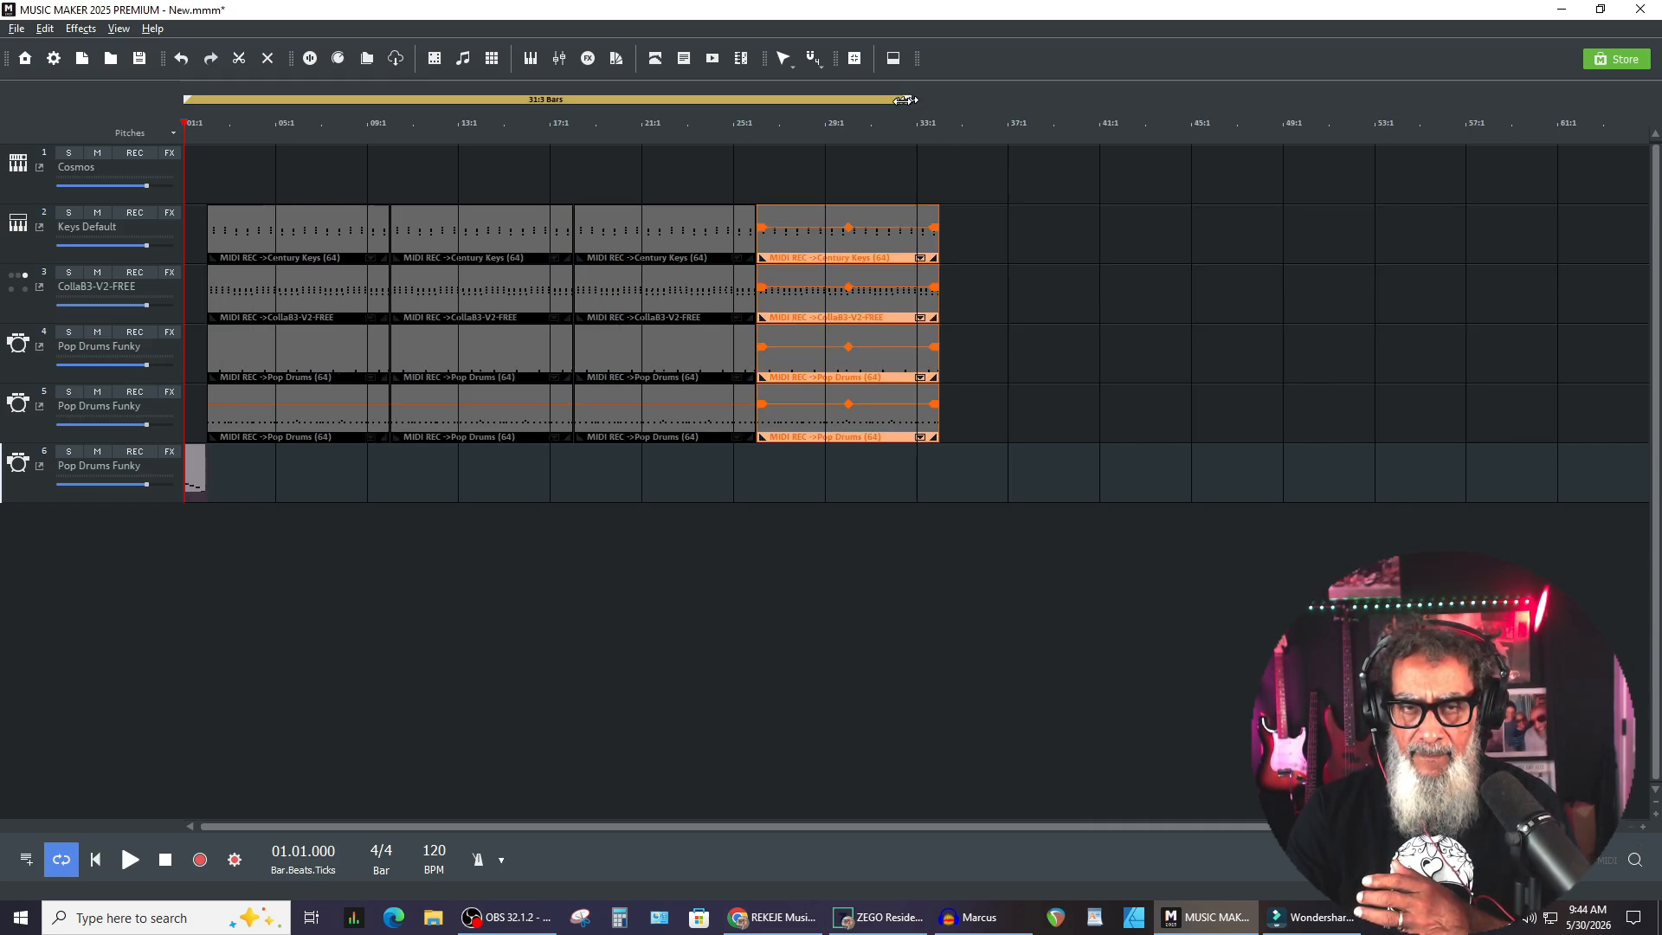
{"action": "left_click_drag", "start_coordinate": [929, 100], "coordinate": [945, 99]}
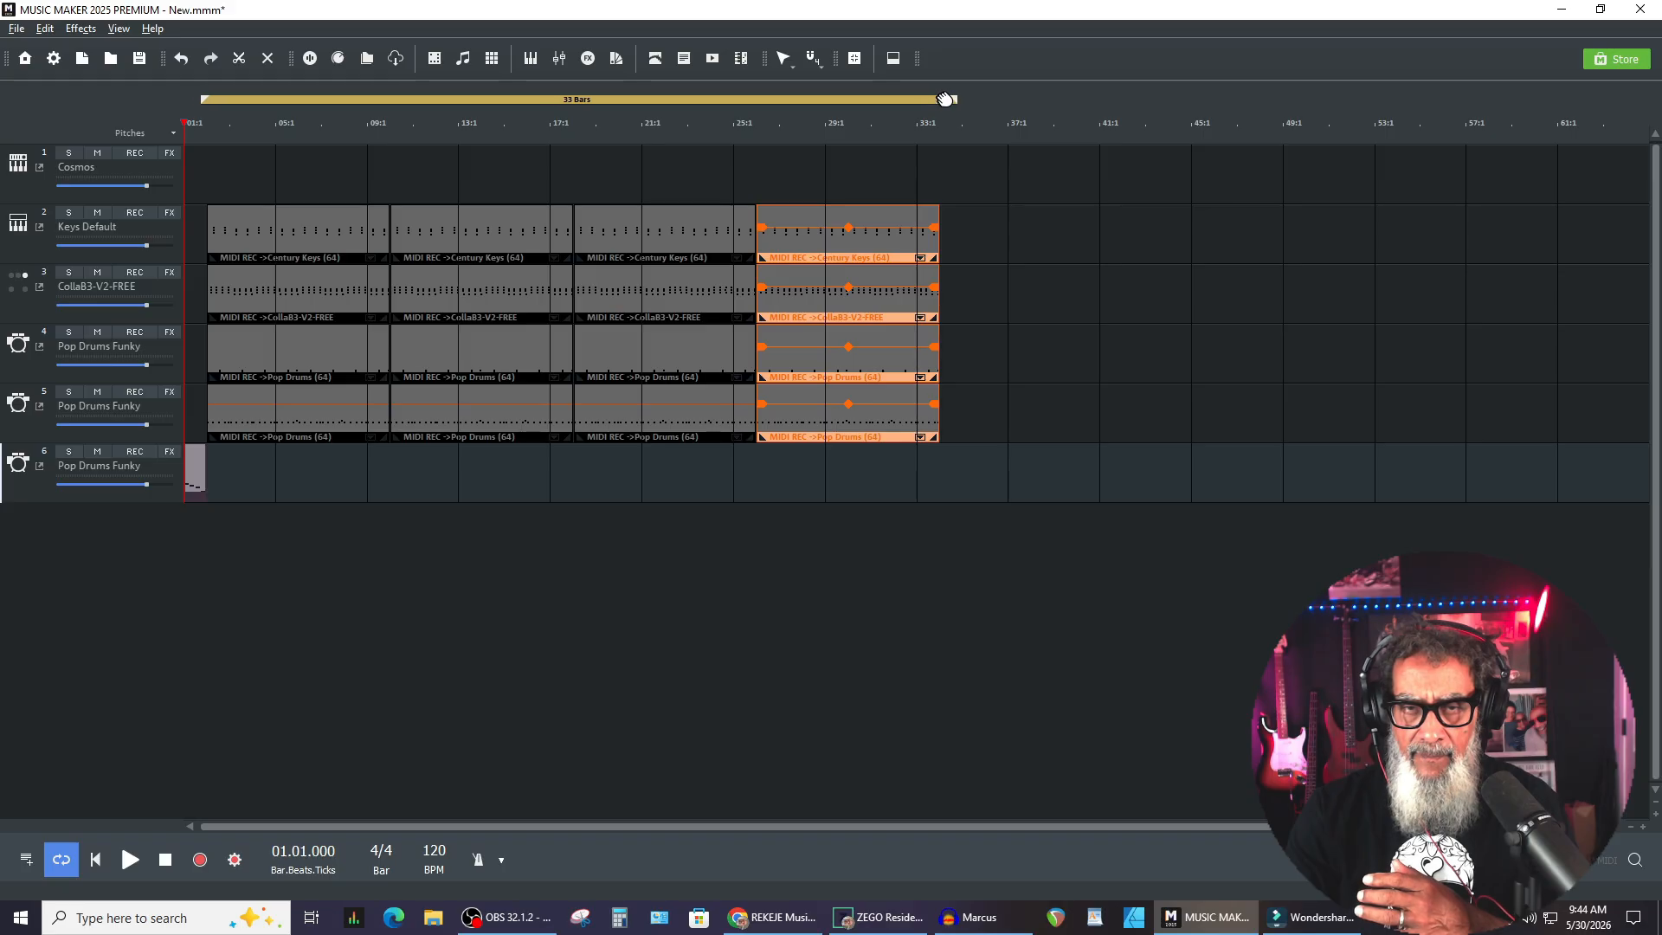
{"action": "left_click", "coordinate": [1000, 230]}
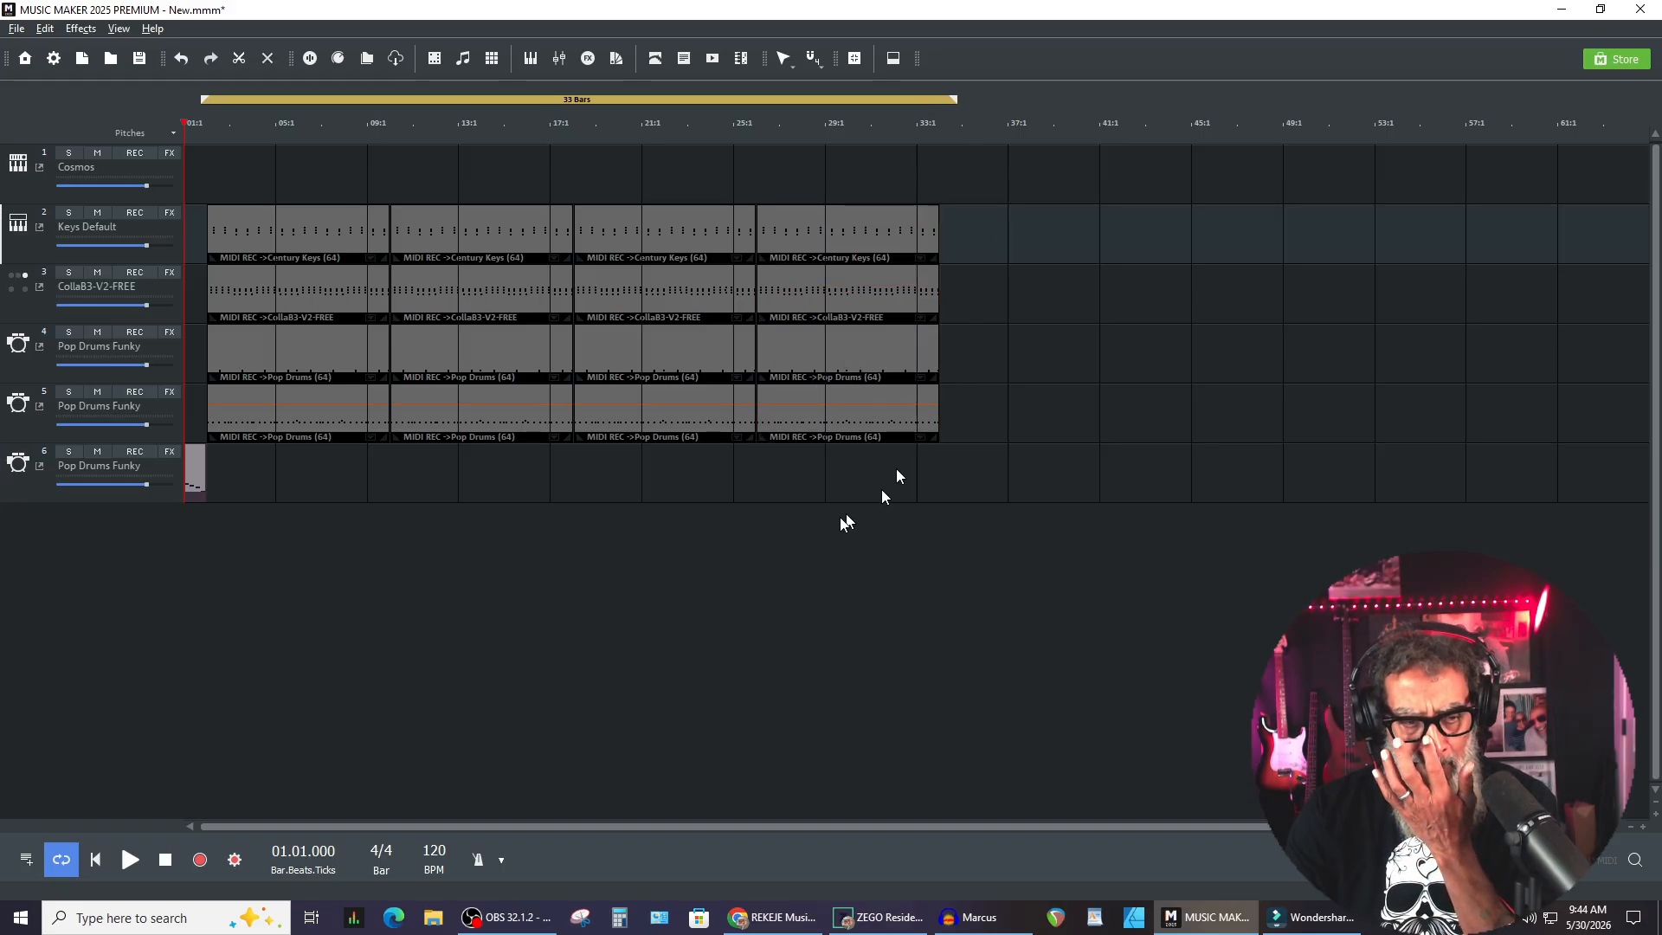
Play the extended arrangement from the beginning to check it, then stop playback at the song start
{"action": "left_click", "coordinate": [96, 859]}
{"action": "left_click", "coordinate": [130, 860]}
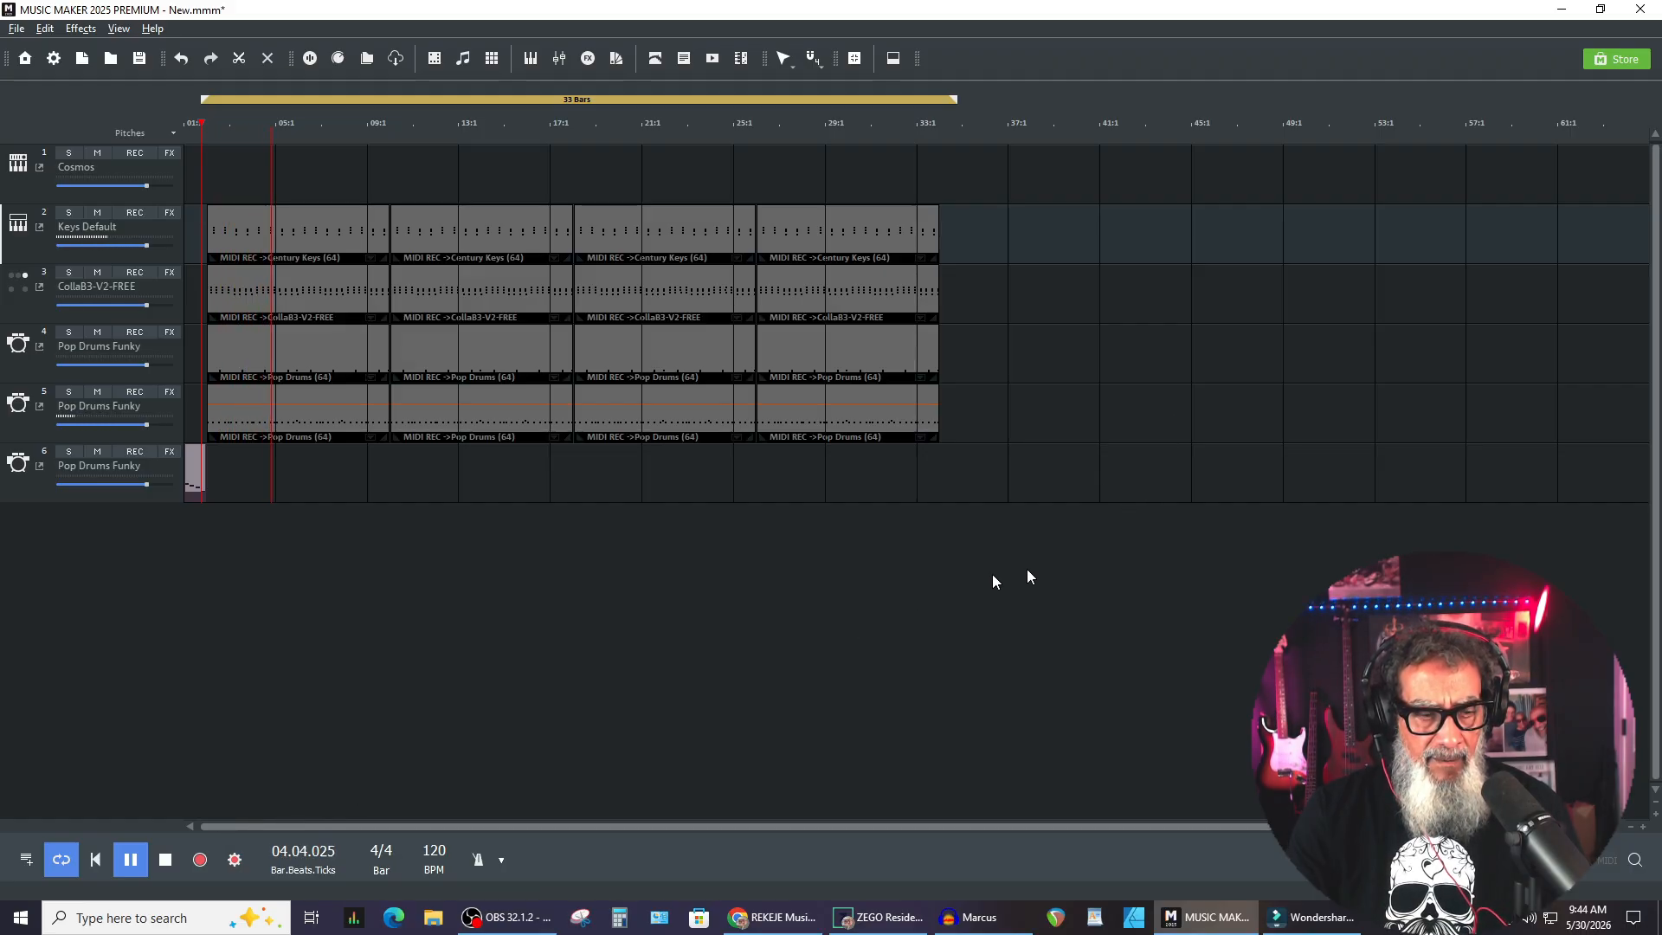
{"action": "left_click", "coordinate": [165, 860]}
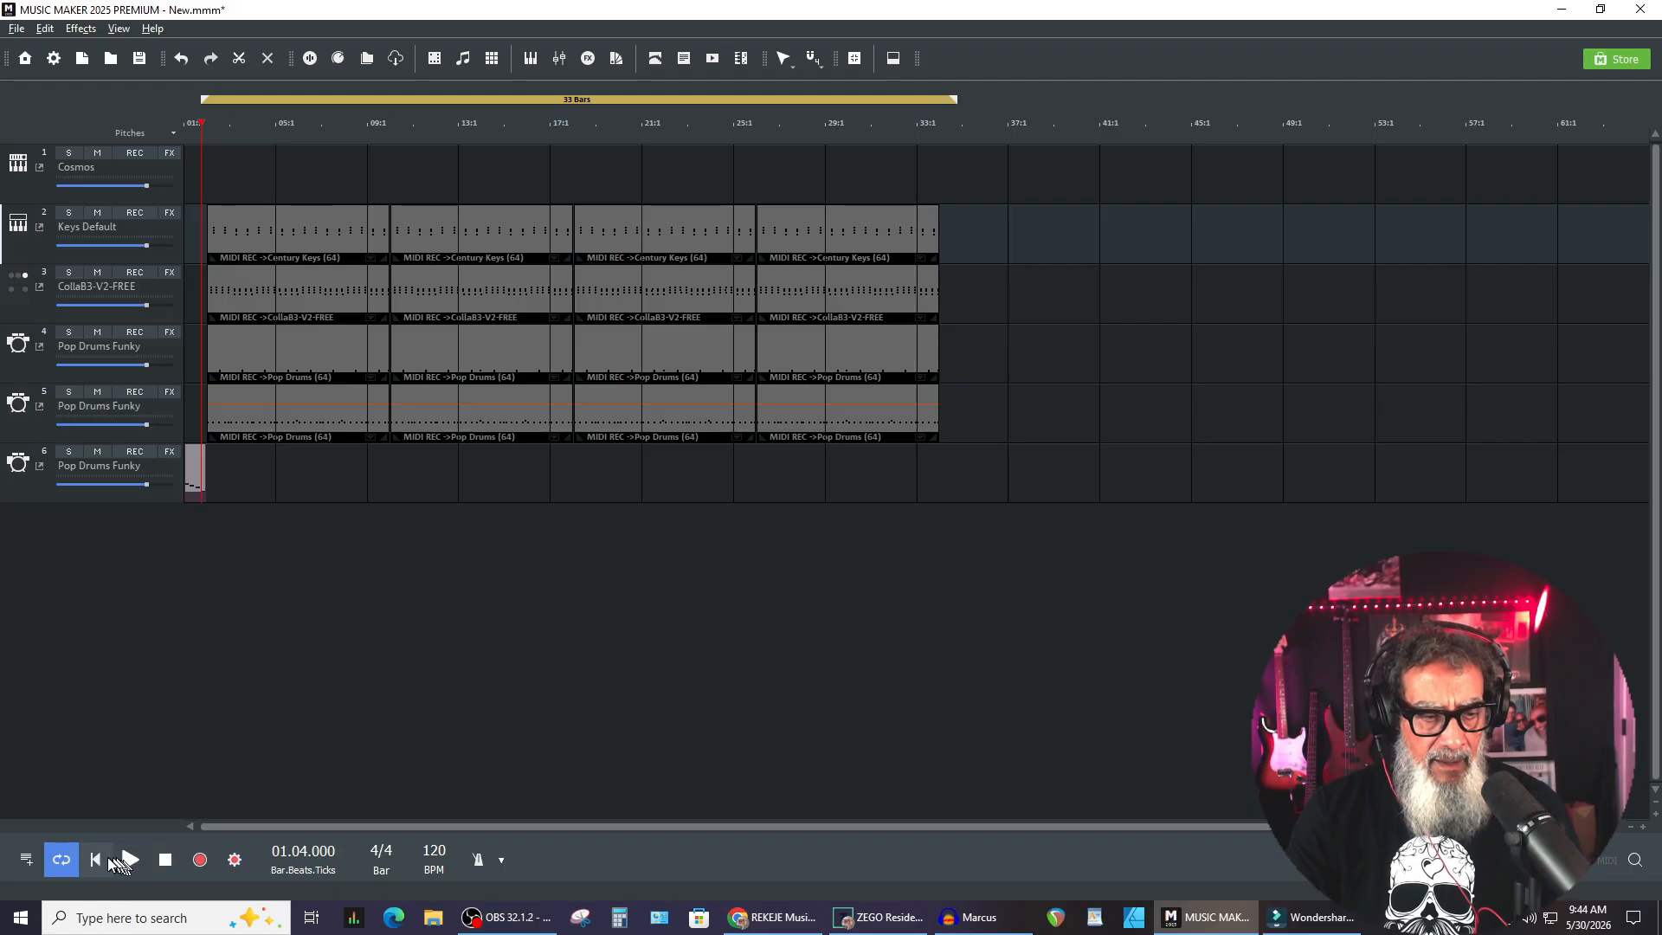
{"action": "left_click", "coordinate": [96, 859]}
{"action": "left_click", "coordinate": [127, 861]}
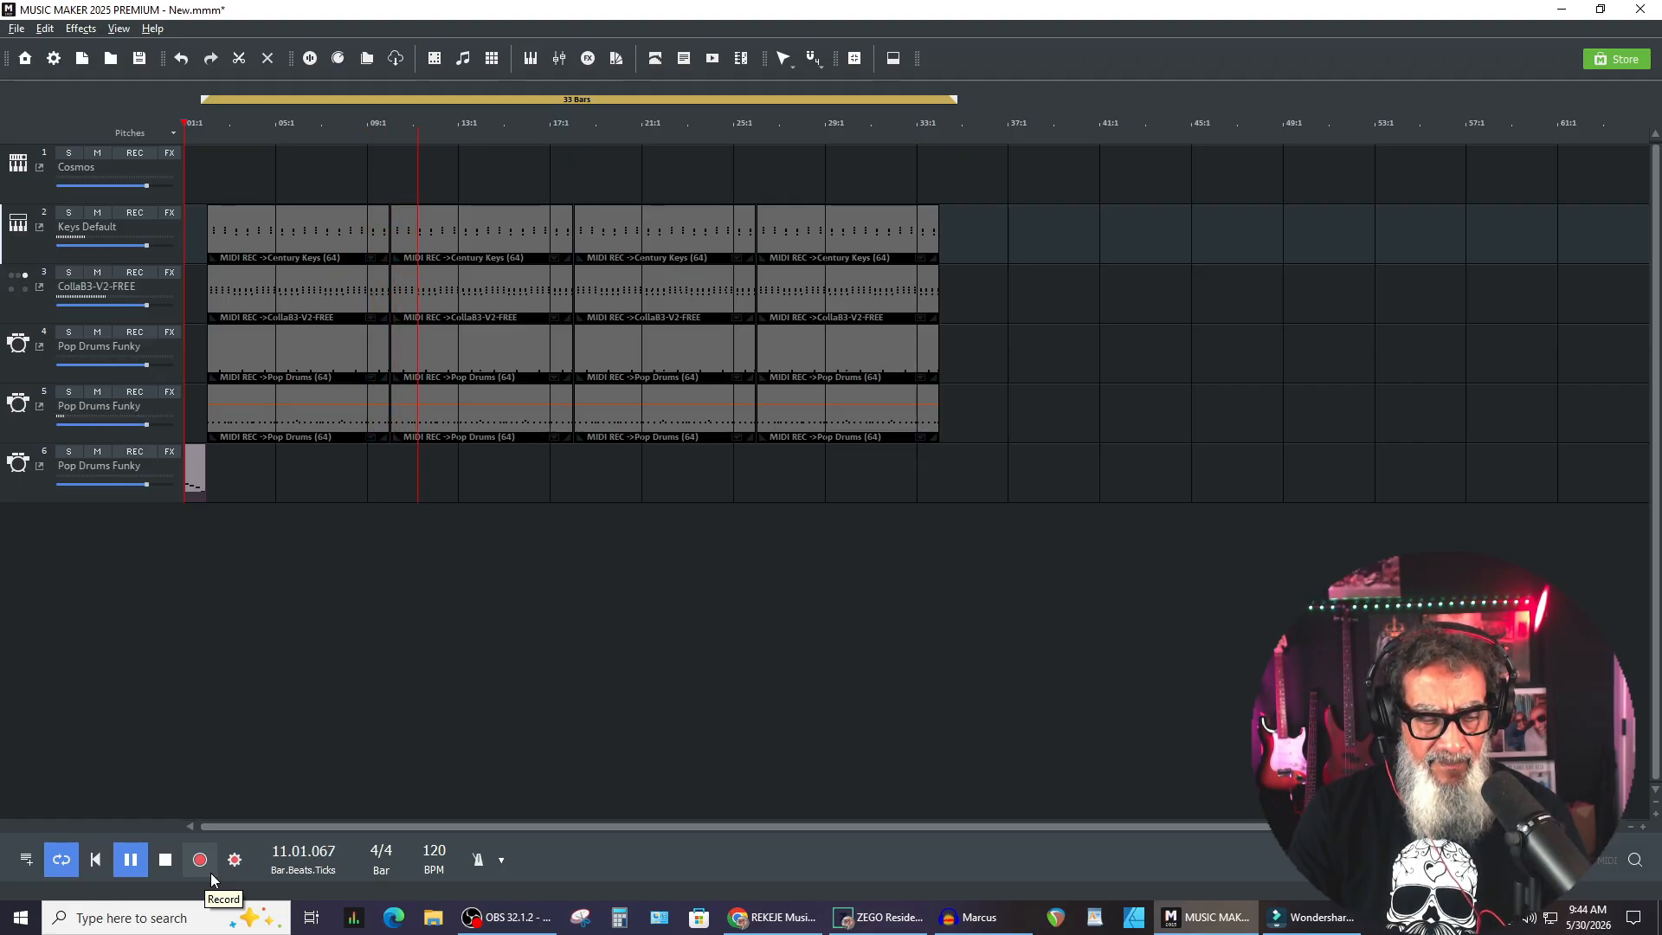
{"action": "left_click", "coordinate": [164, 863]}
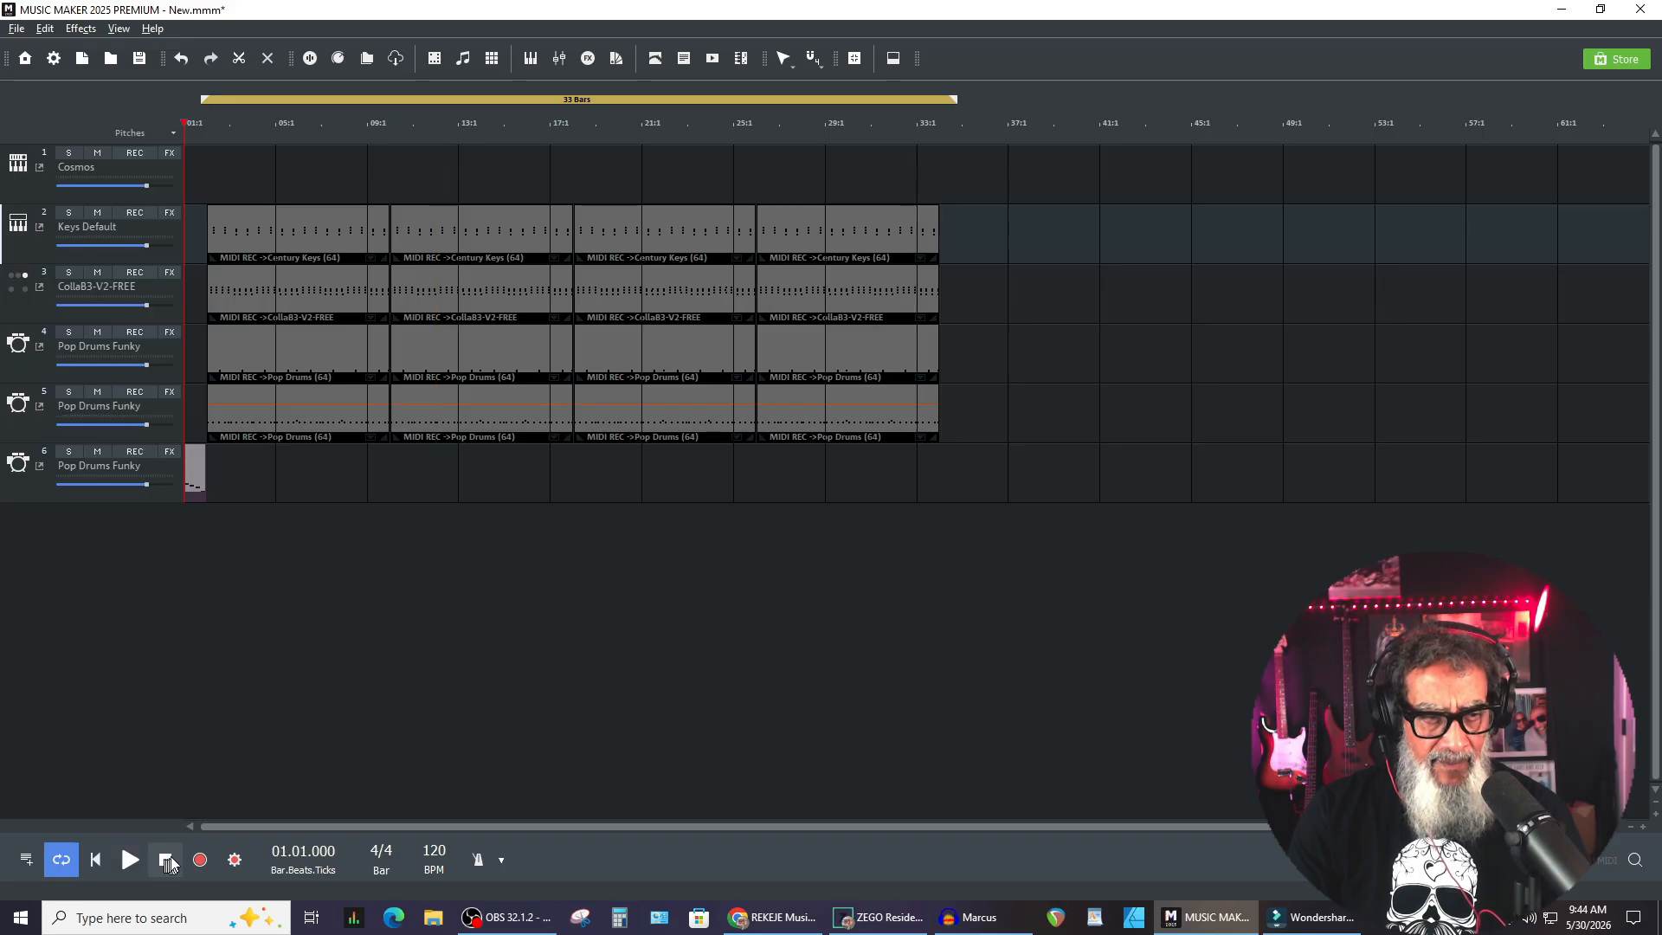
{"action": "left_click", "coordinate": [506, 917]}
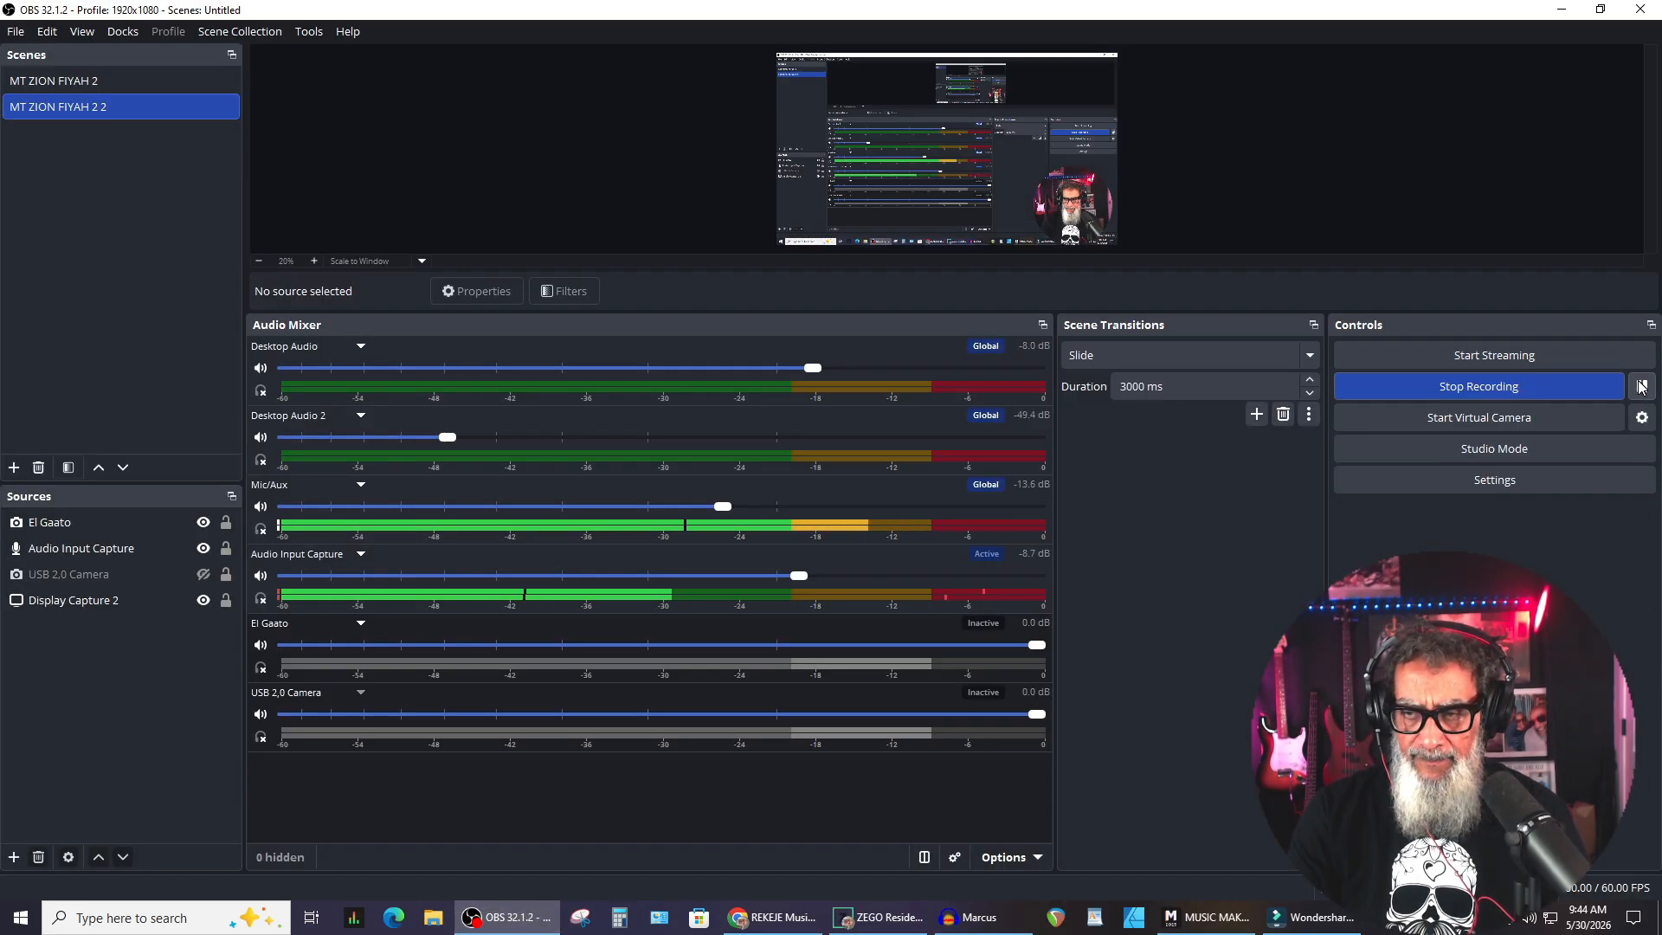
{"action": "left_click", "coordinate": [1642, 386]}
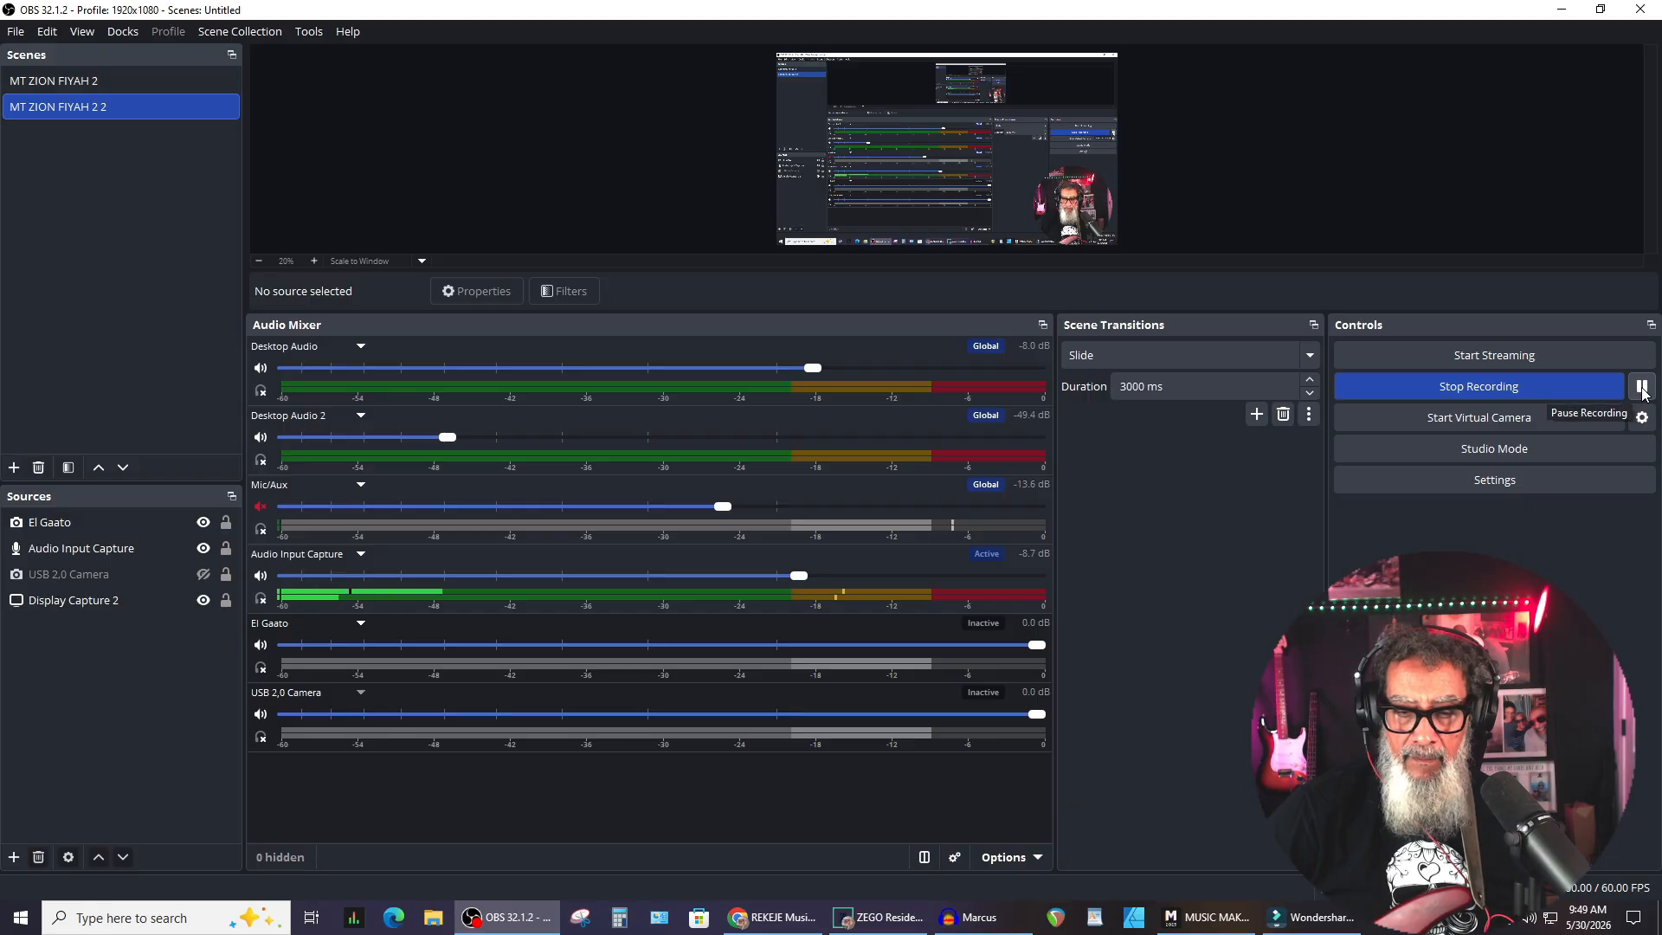
{"action": "left_click", "coordinate": [1205, 916]}
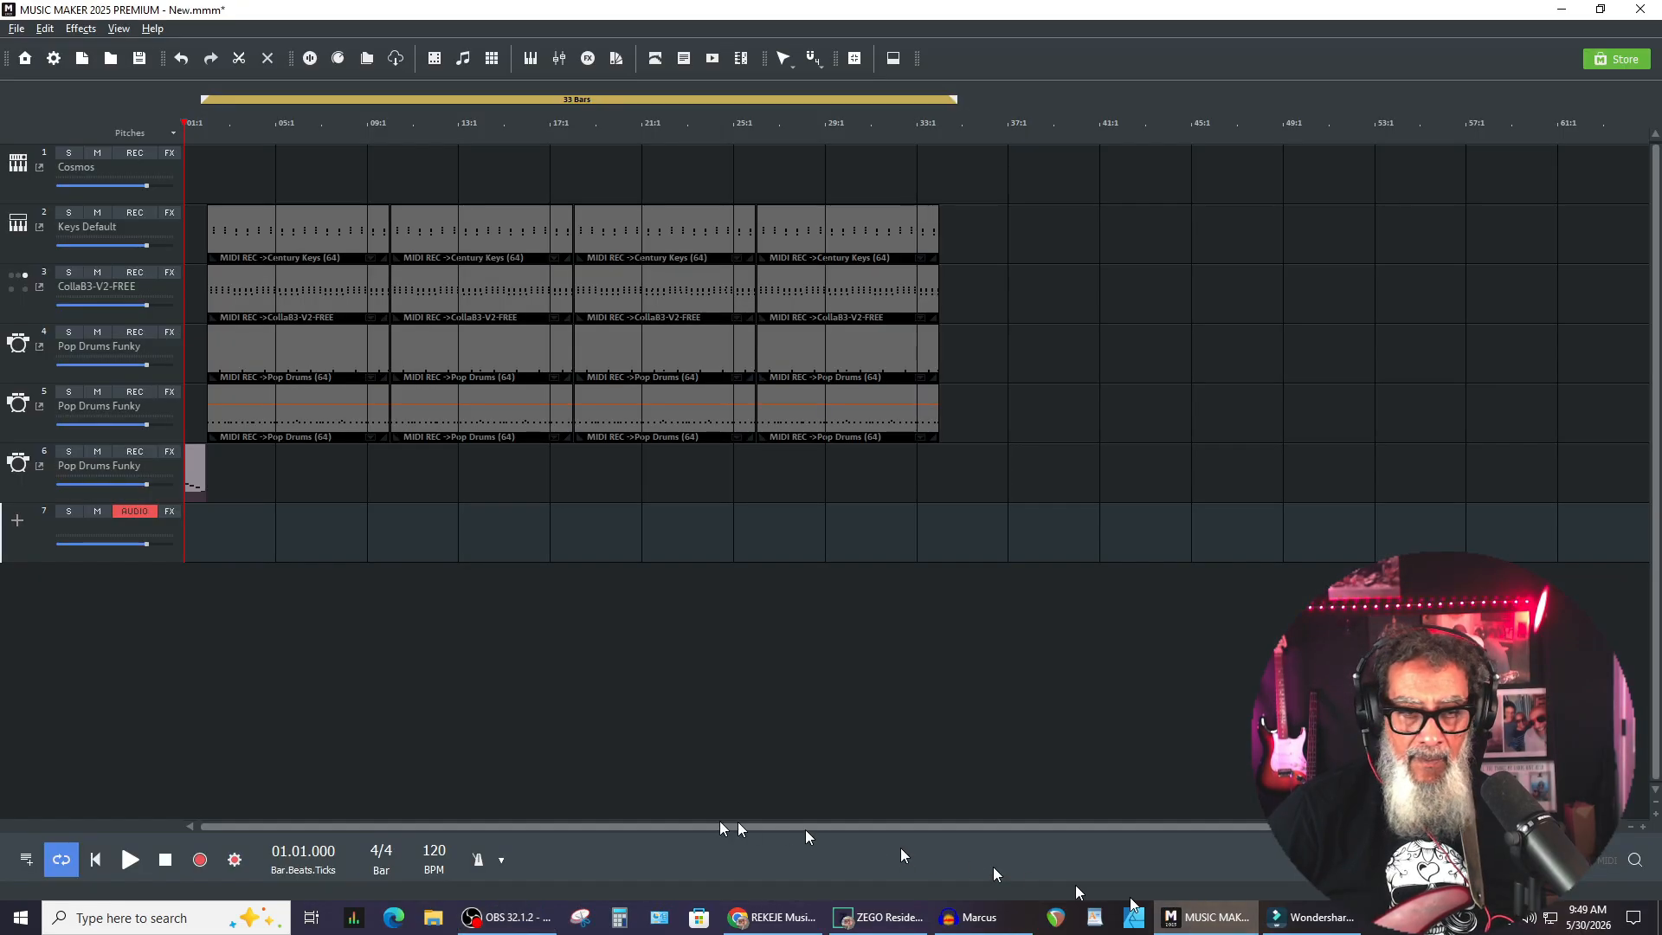
Record an audio take on track 7 across the full 33-bar range, then stop the recording
{"action": "left_click", "coordinate": [200, 860]}
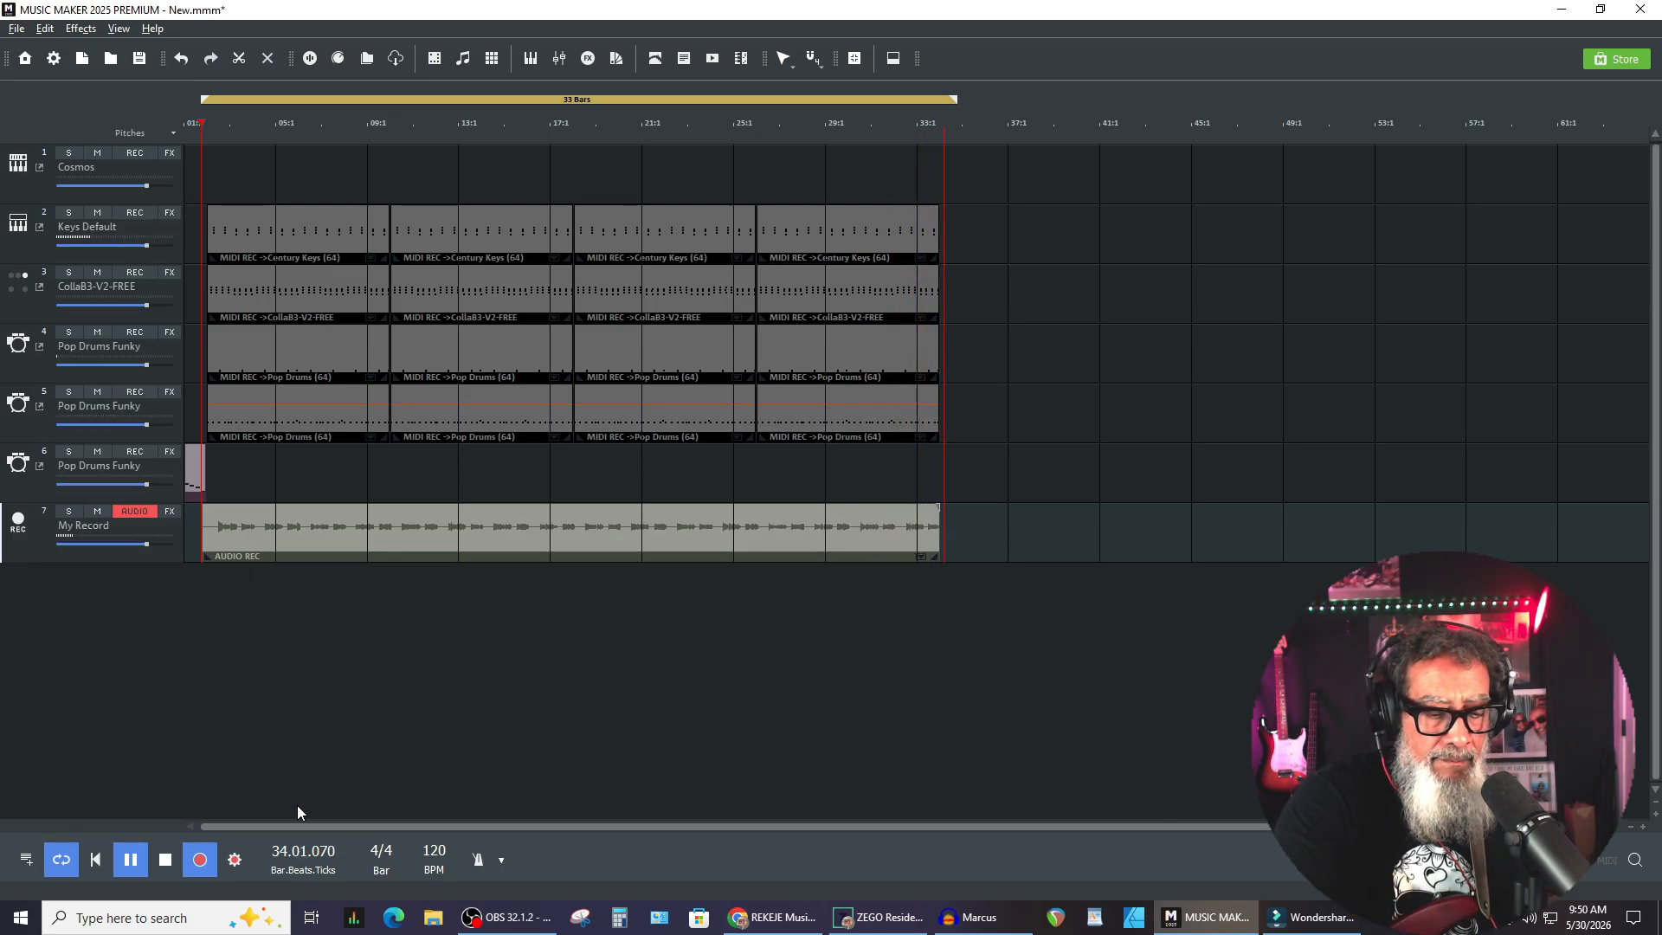
{"action": "key", "text": "space"}
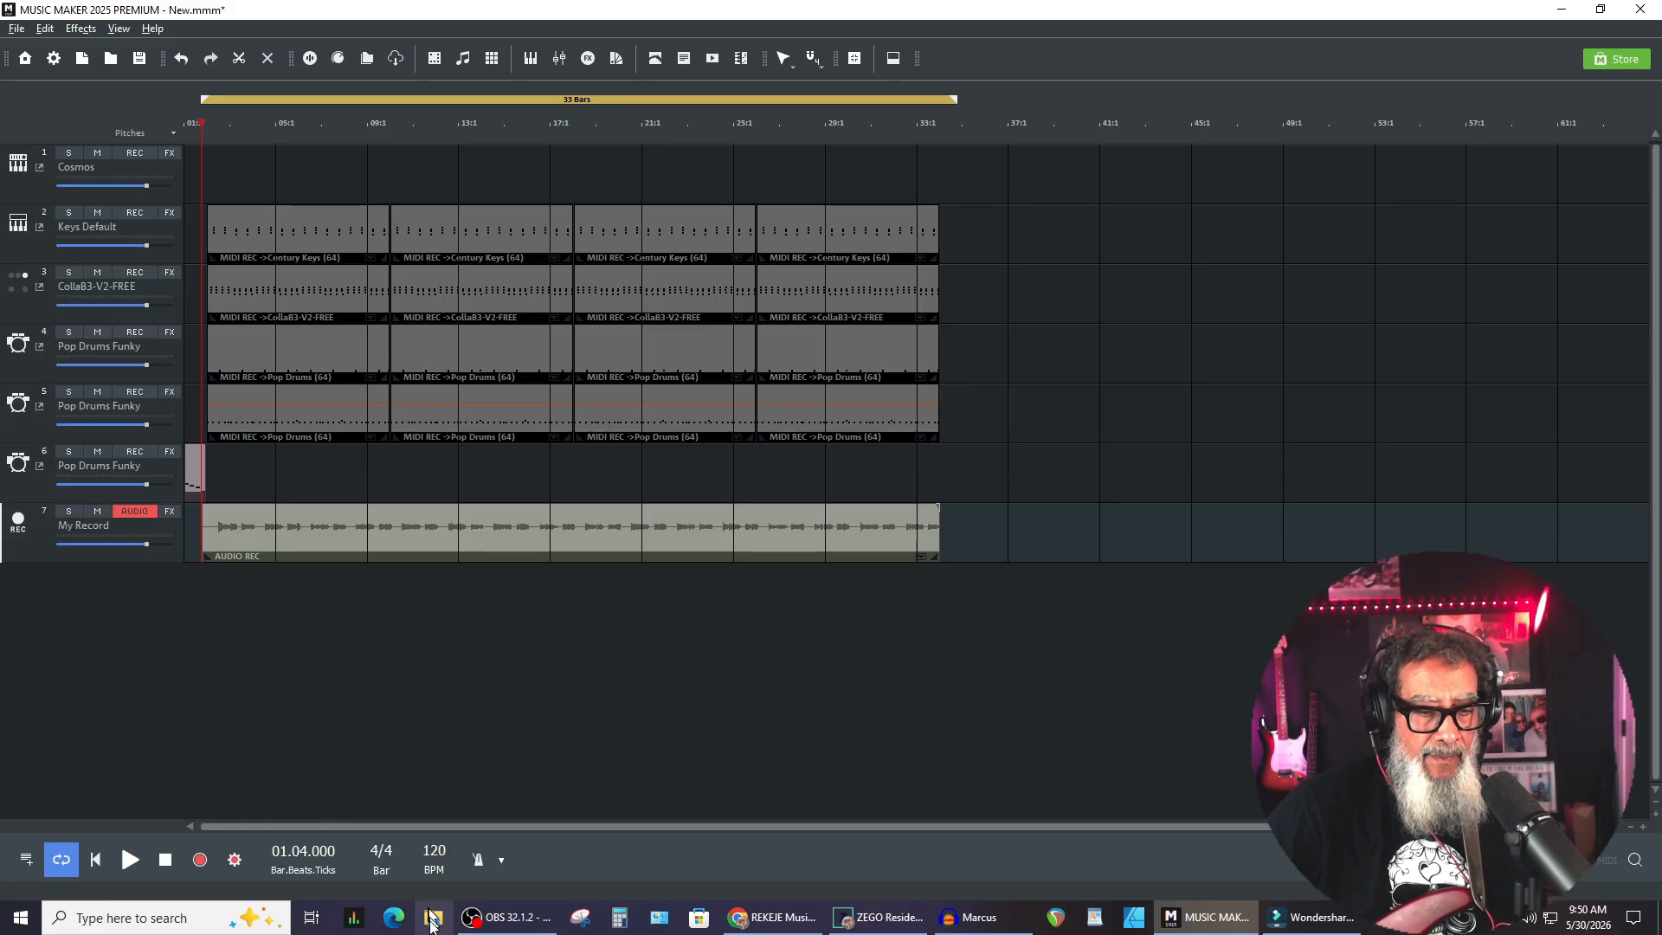
{"action": "left_click", "coordinate": [511, 919]}
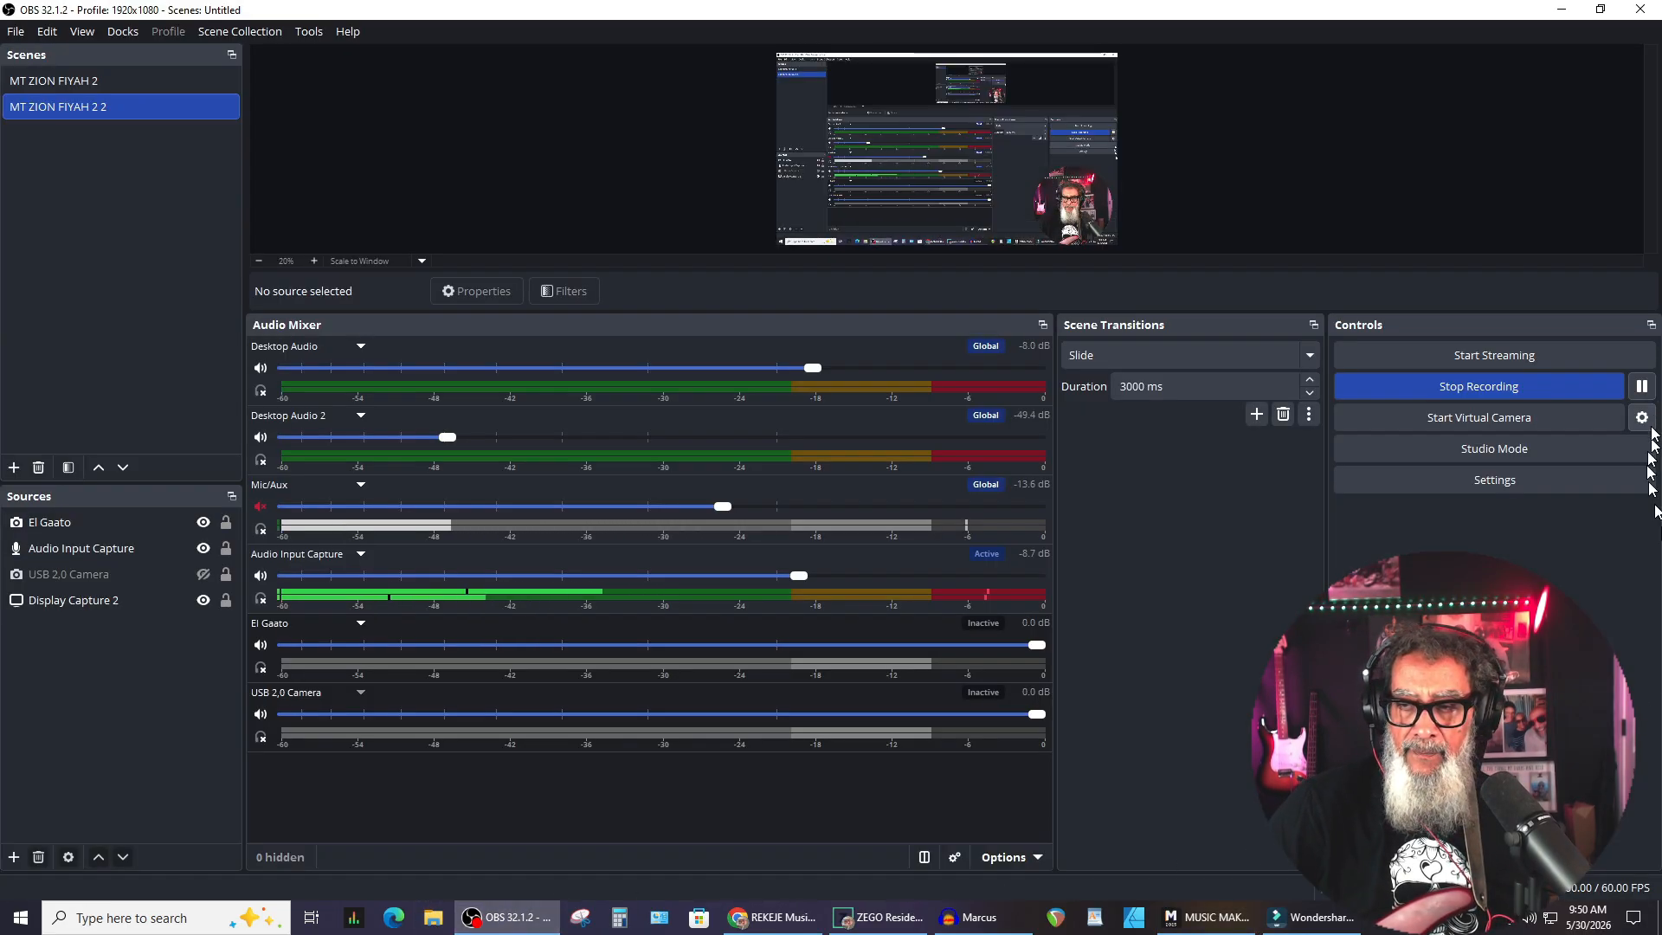
{"action": "left_click", "coordinate": [1219, 919]}
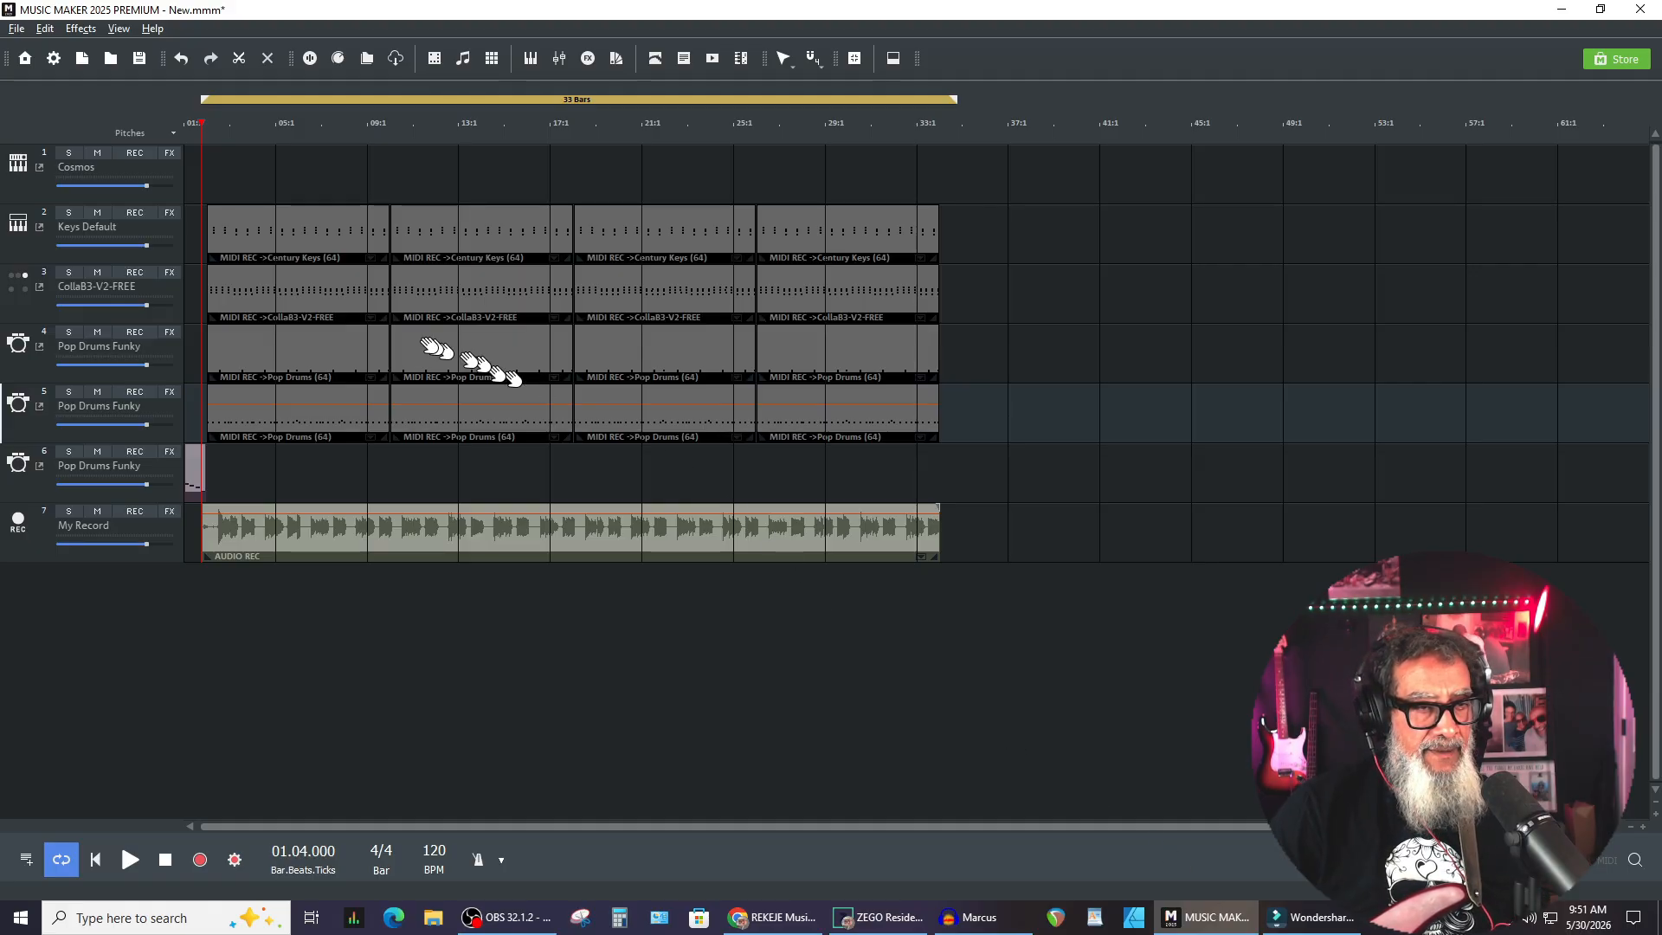
Return to the start and play the arrangement with the recorded audio on track 7 to check it, then stop playback
{"action": "left_click", "coordinate": [94, 861]}
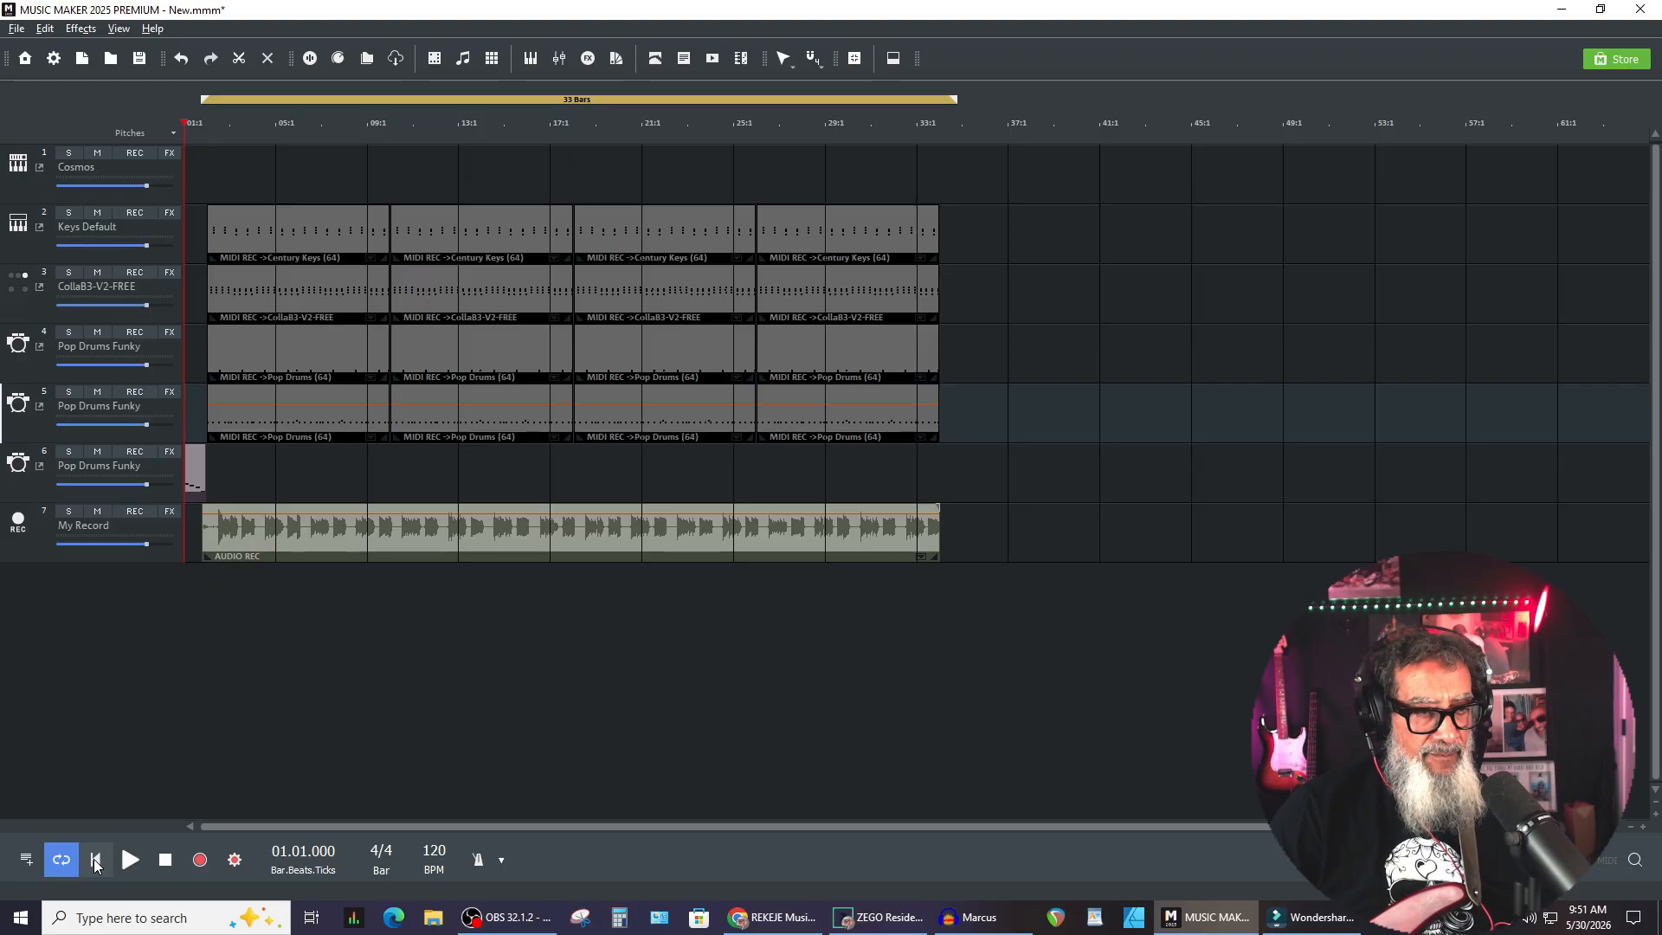
{"action": "left_click", "coordinate": [96, 861]}
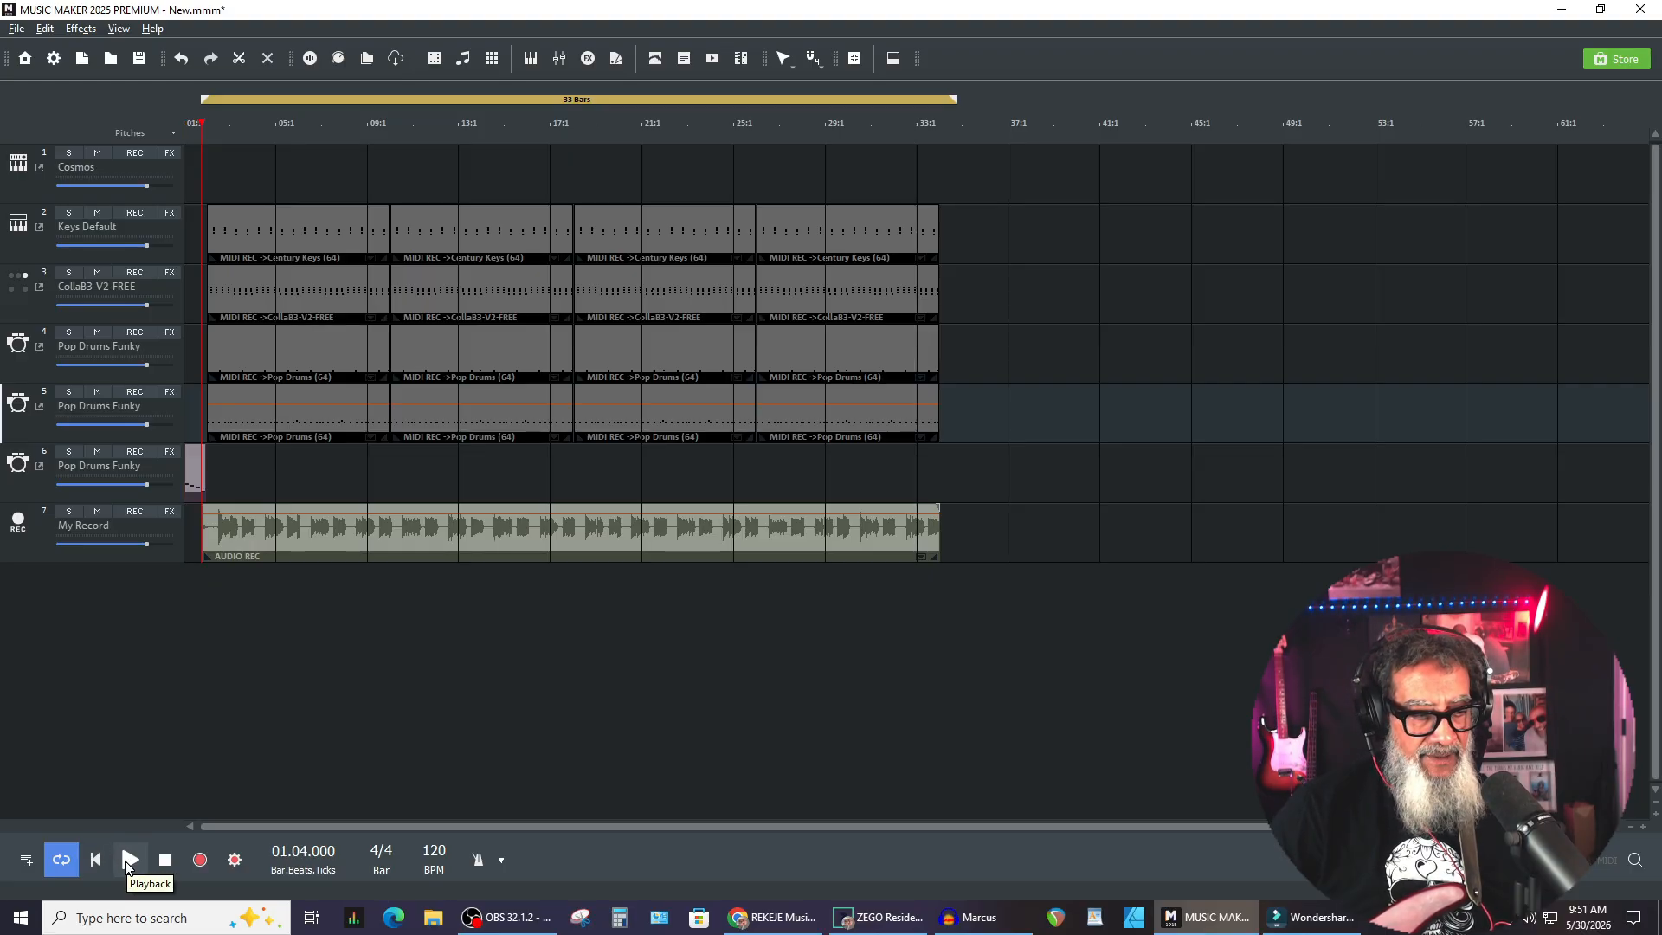
{"action": "left_click", "coordinate": [130, 860]}
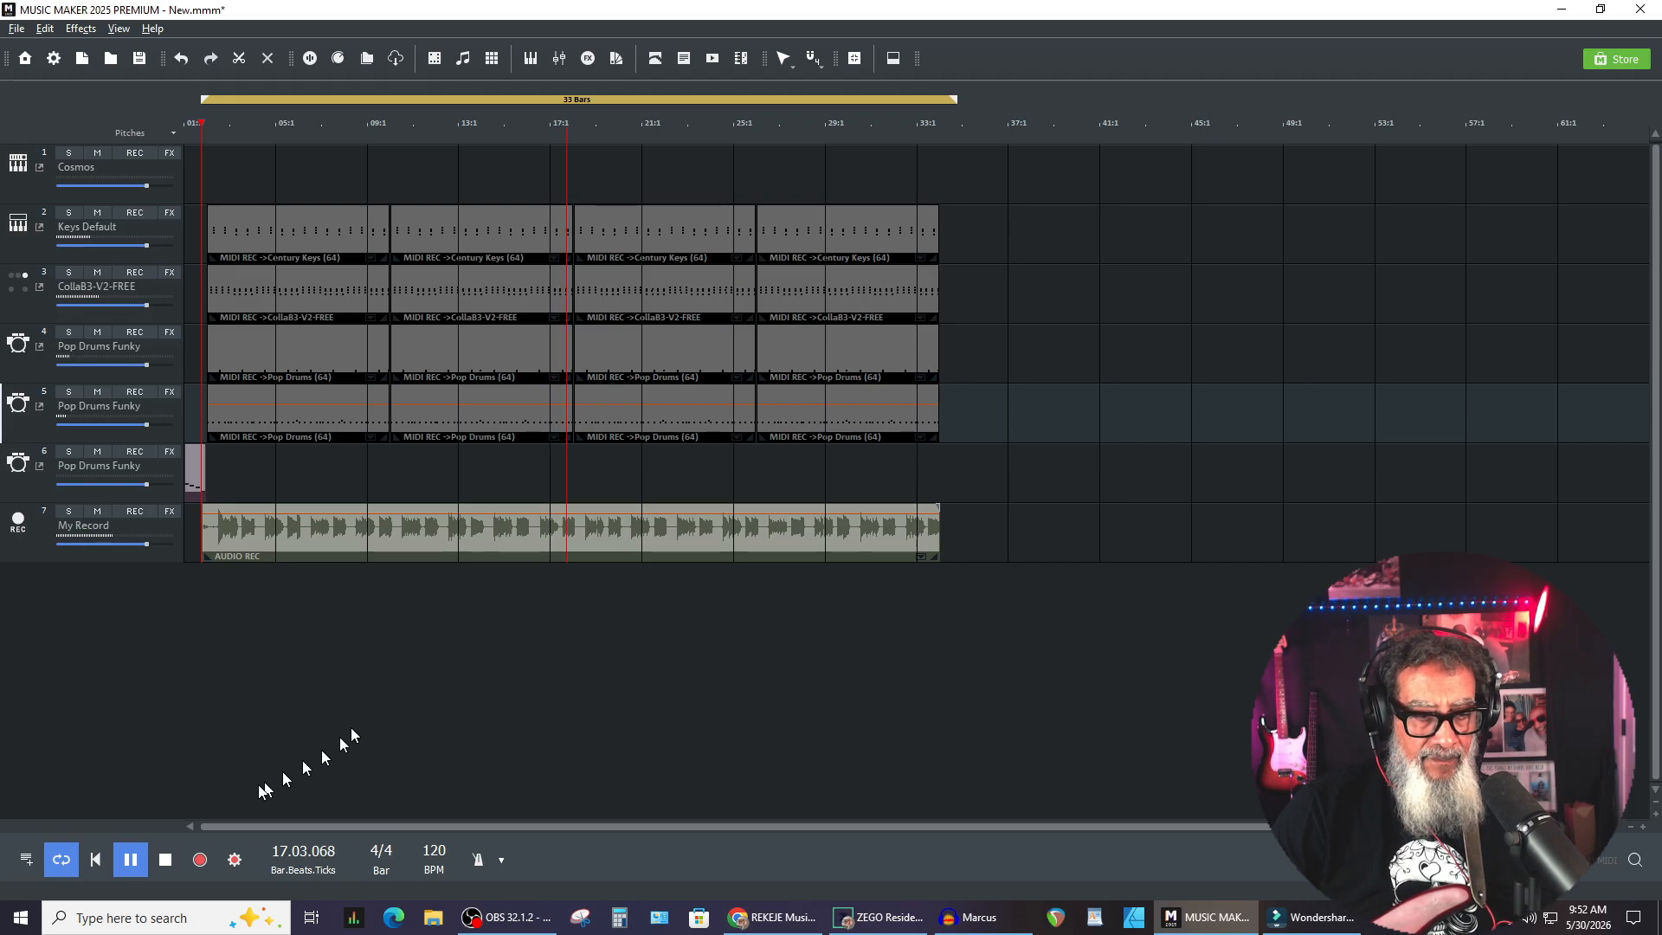
{"action": "left_click", "coordinate": [172, 859]}
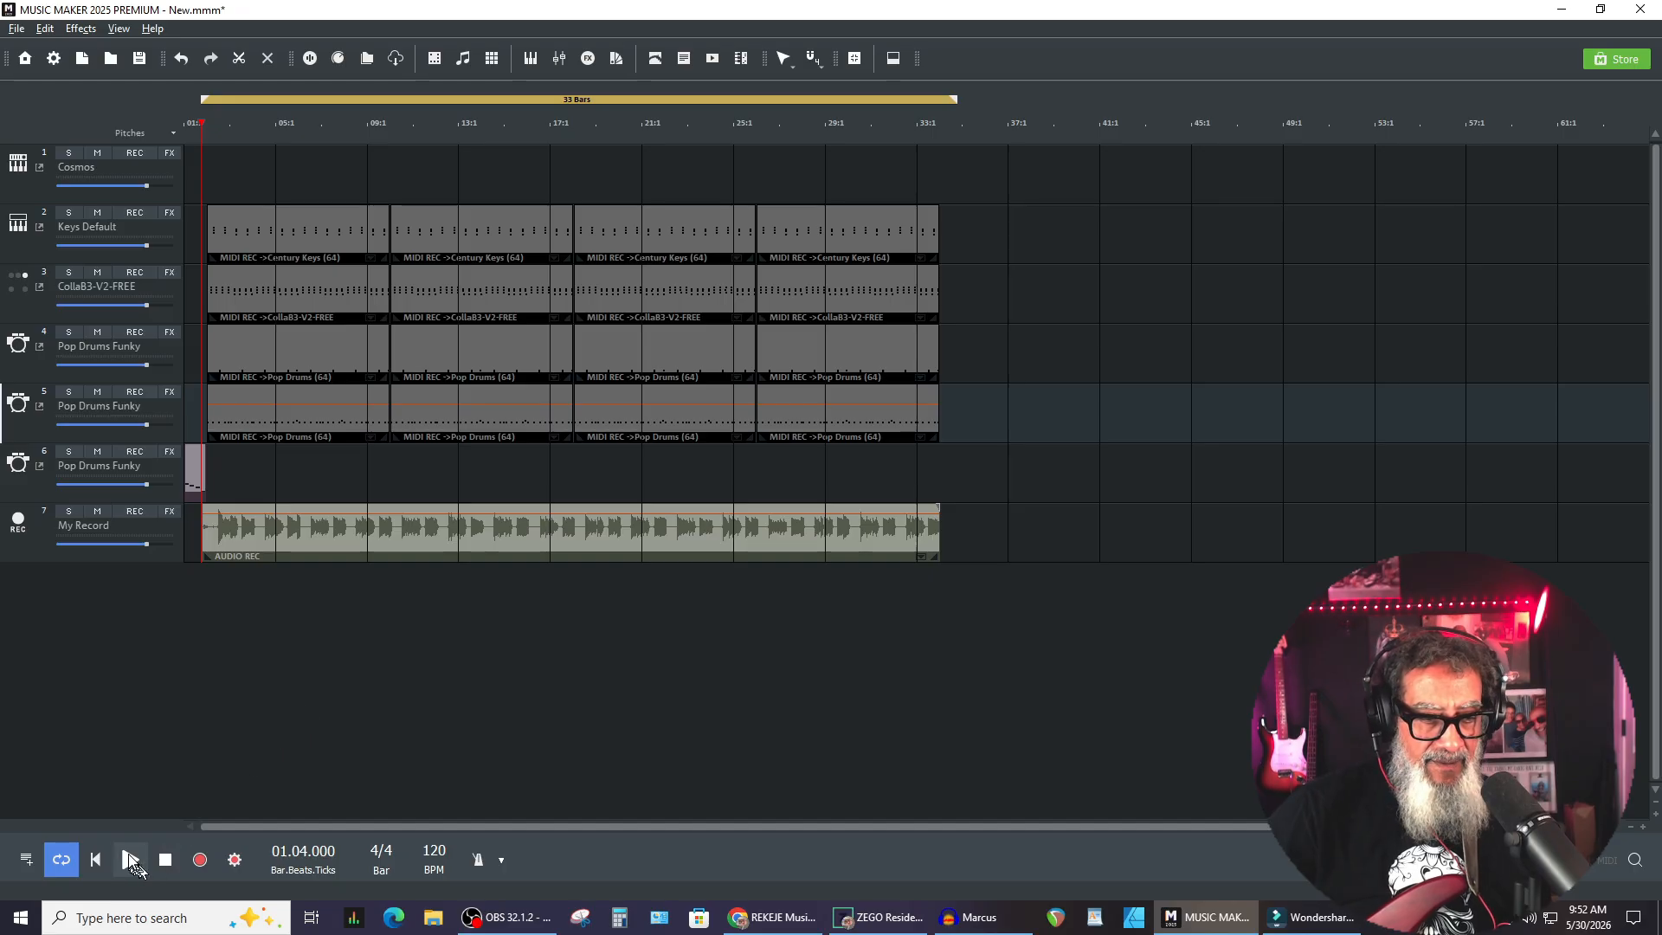
{"action": "mouse_move", "coordinate": [522, 917]}
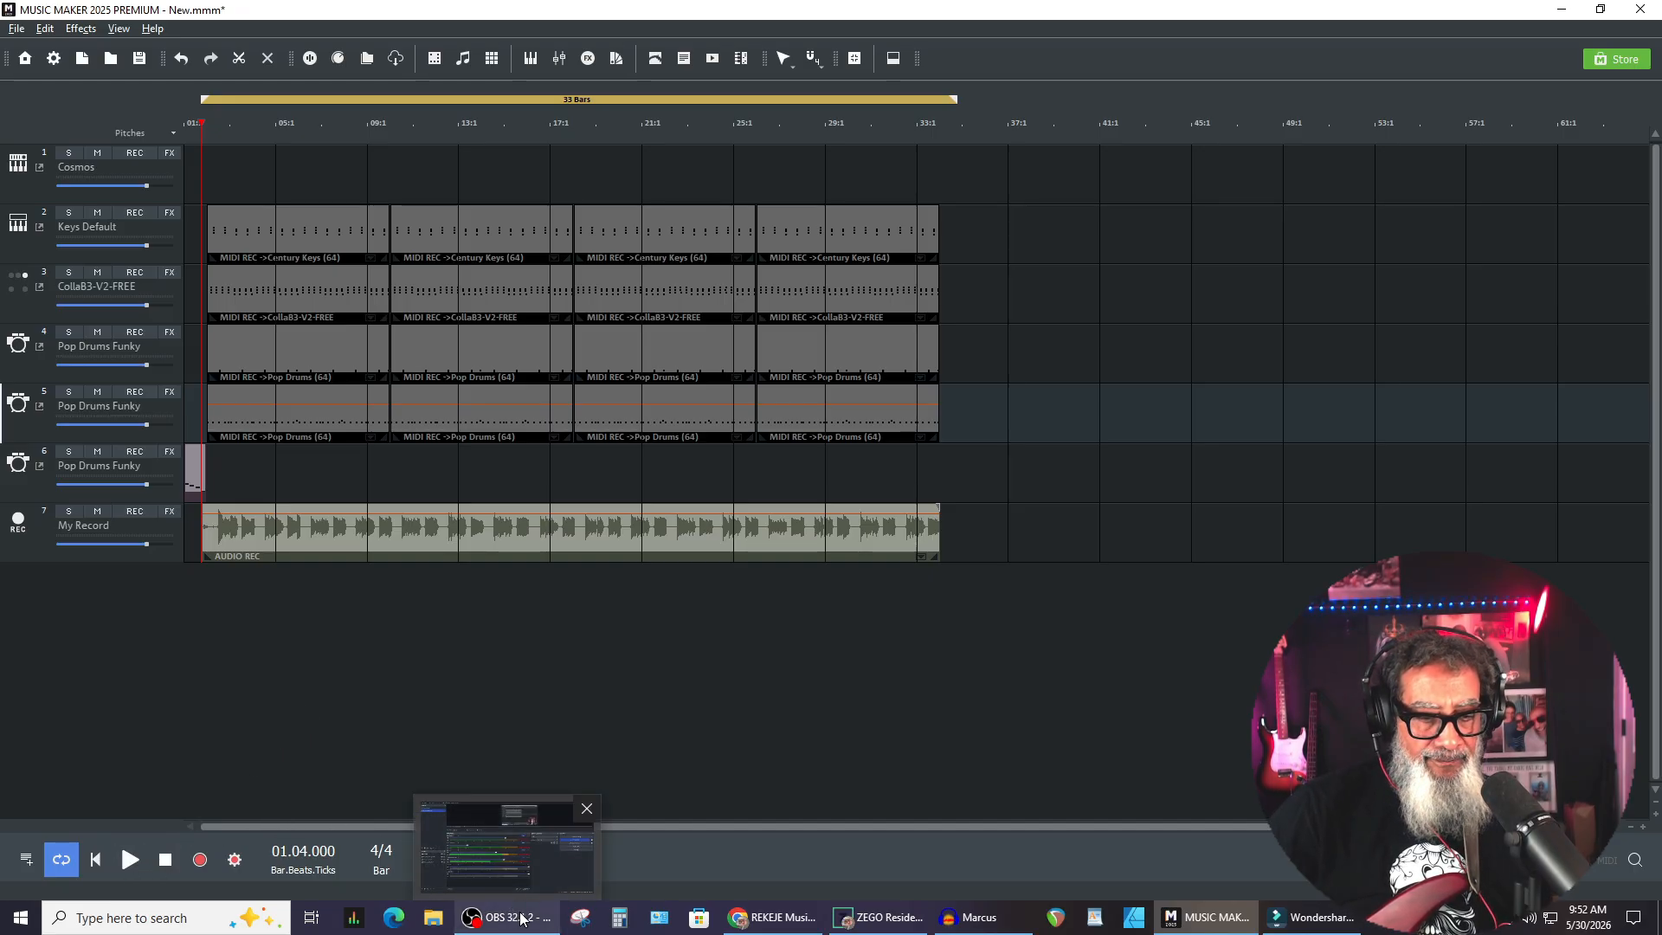